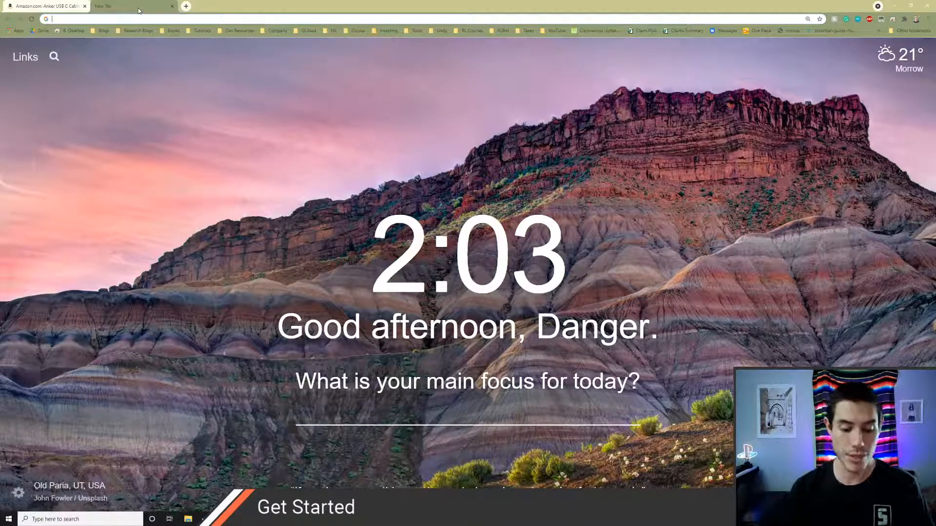
Step: Search the web for "unity download" and find the Unity Hub installer on Unity's official download page
type("un")
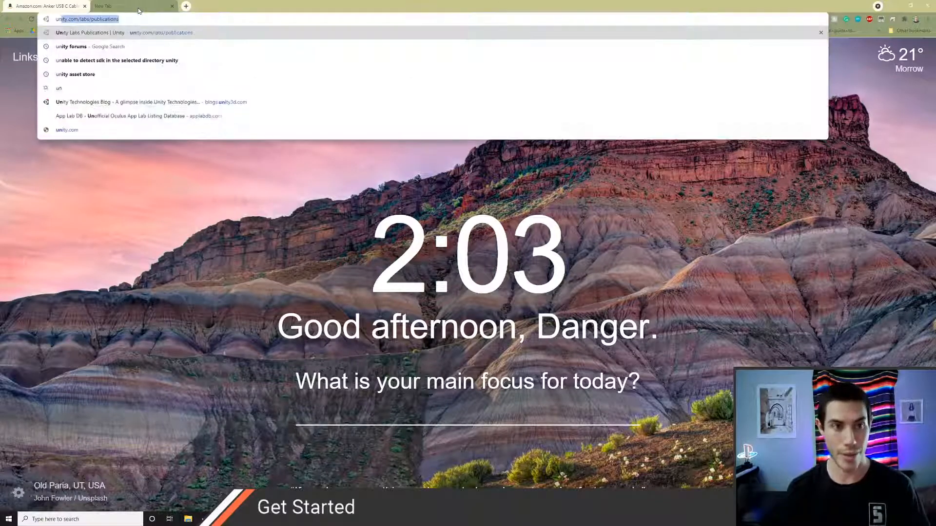
type("ity download")
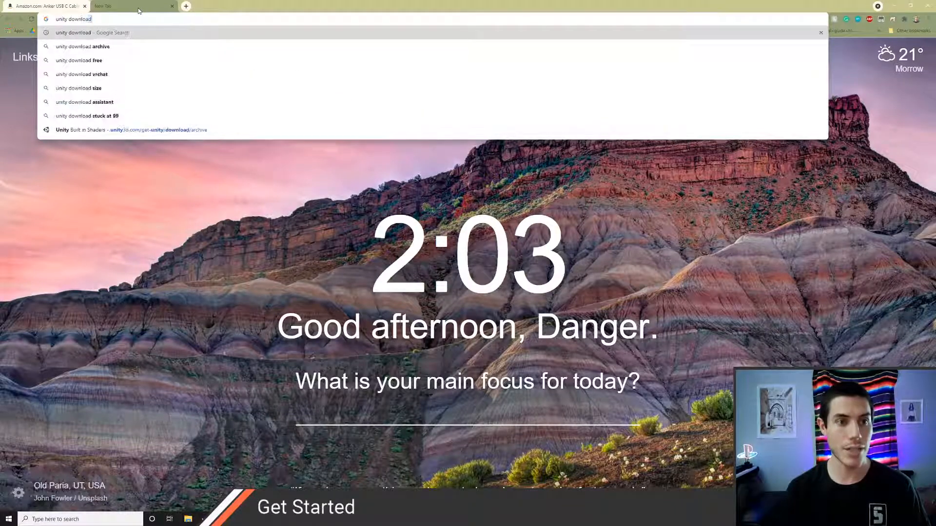
key("Return")
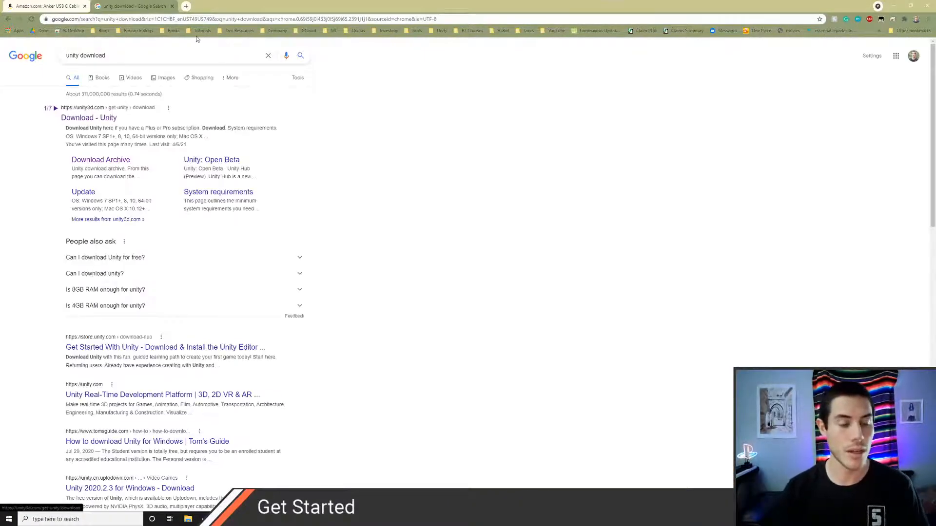
left_click(97, 119)
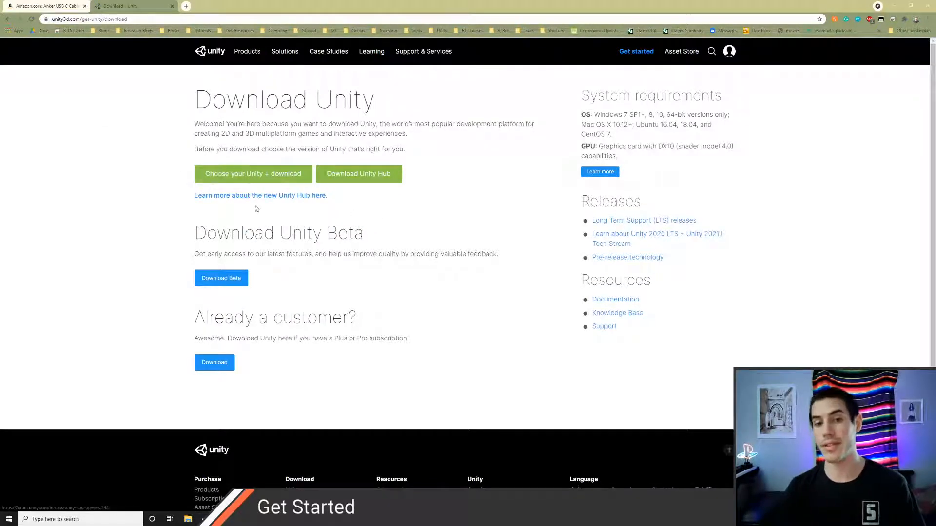
left_click(369, 175)
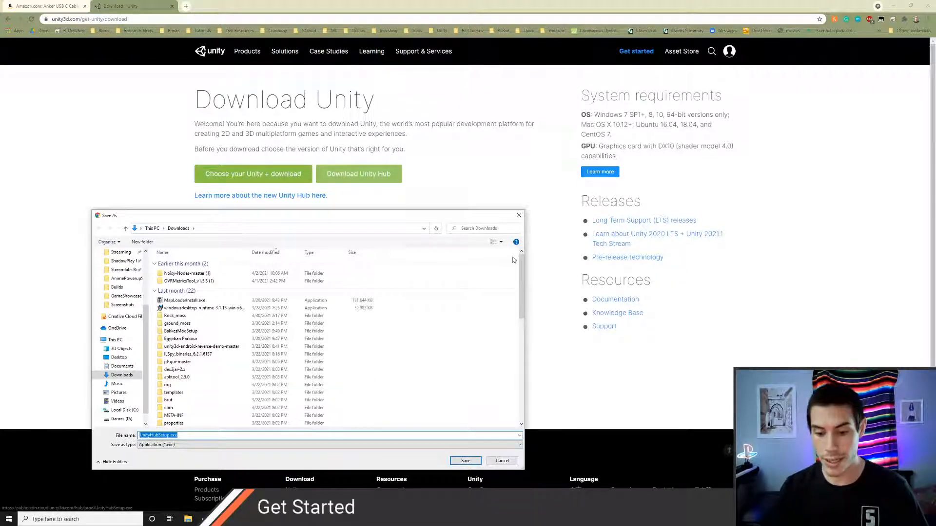
left_click(519, 215)
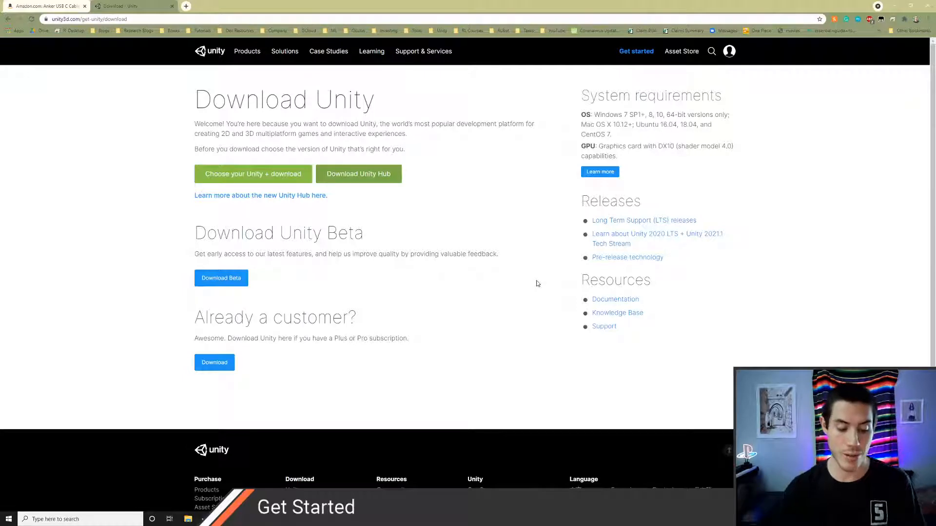
Step: Launch Unity Hub and move its window slightly higher on the desktop
key("super")
type("unity")
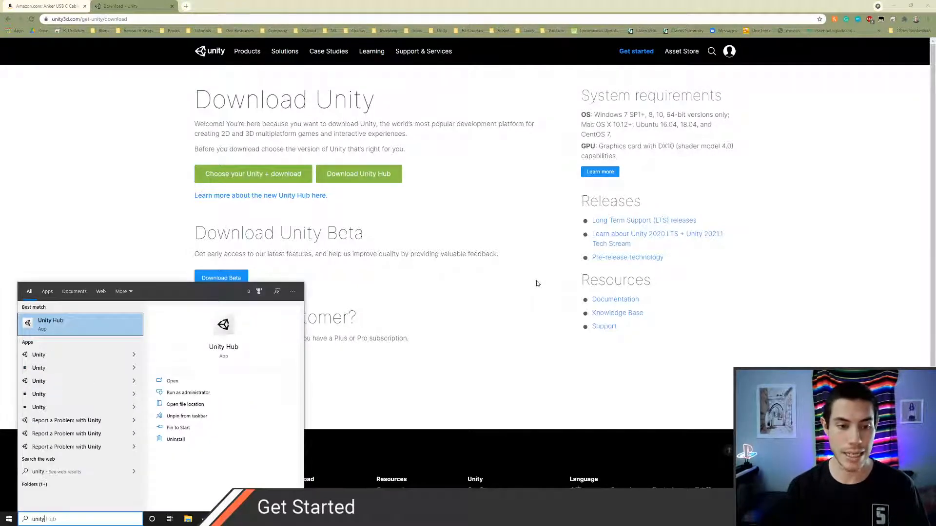
key("Return")
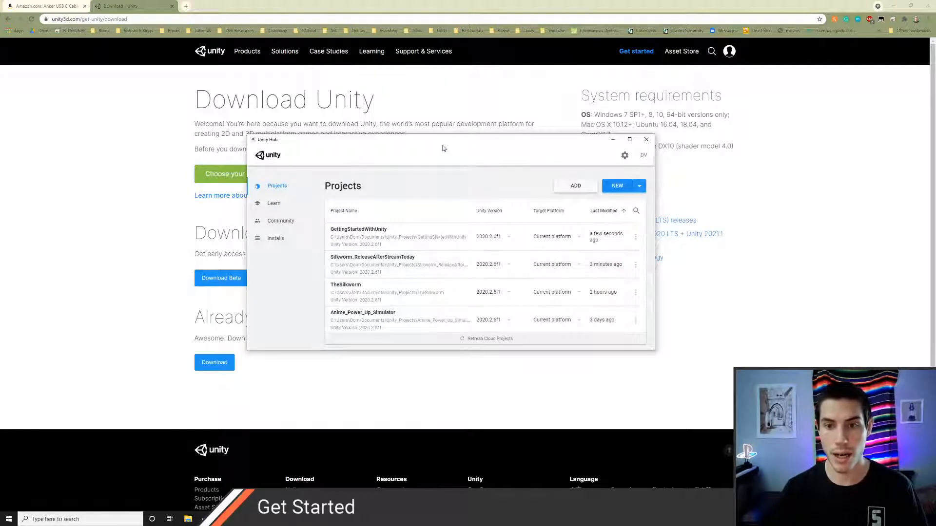
left_click_drag(443, 141, 435, 111)
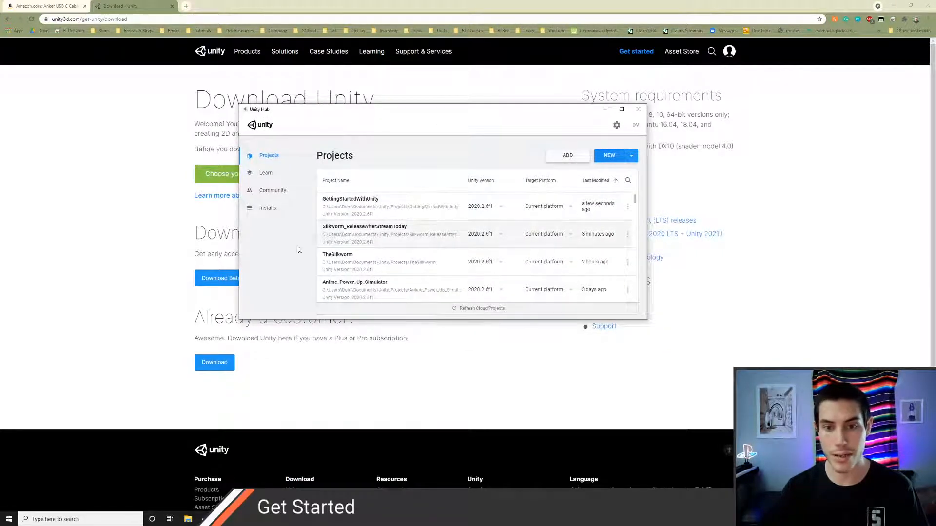
Step: Start adding Unity 2020.3.4f1 (LTS) to the installed versions and proceed to its module selection
left_click(263, 208)
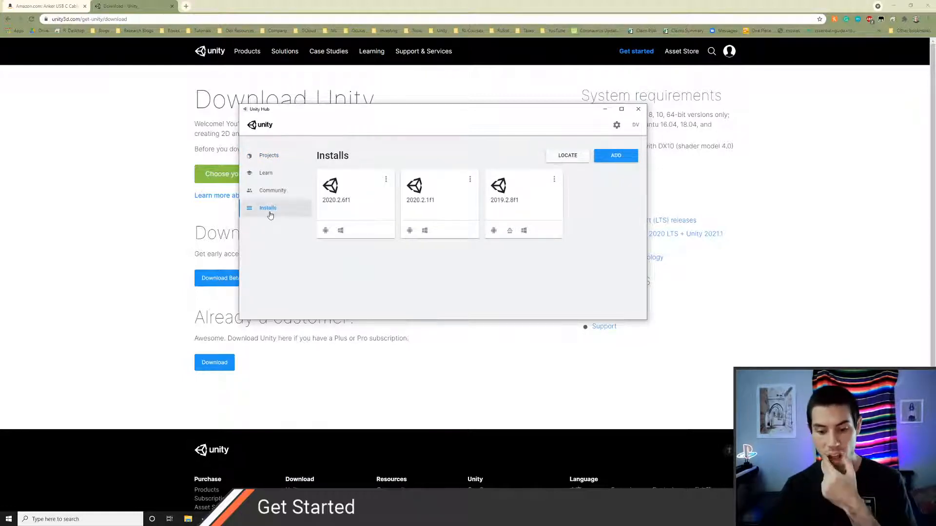
left_click(613, 156)
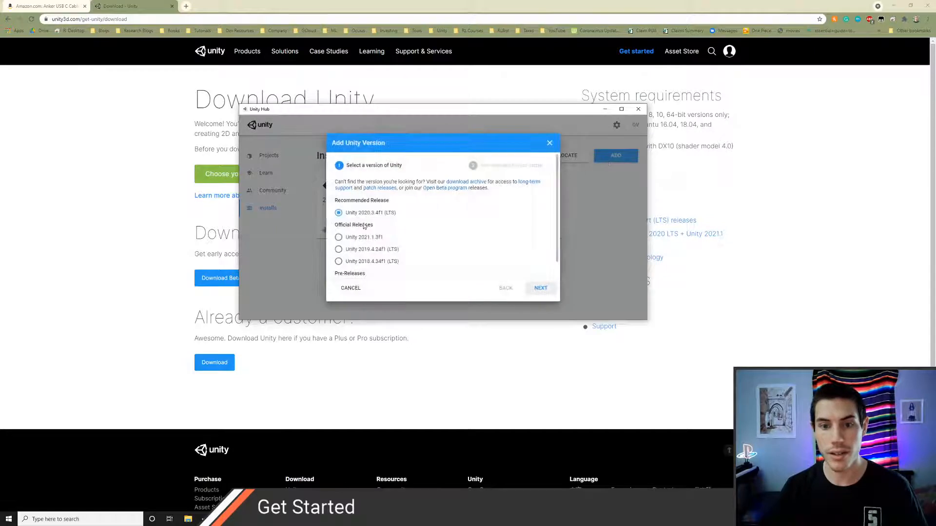
scroll(339, 237, "down", 1)
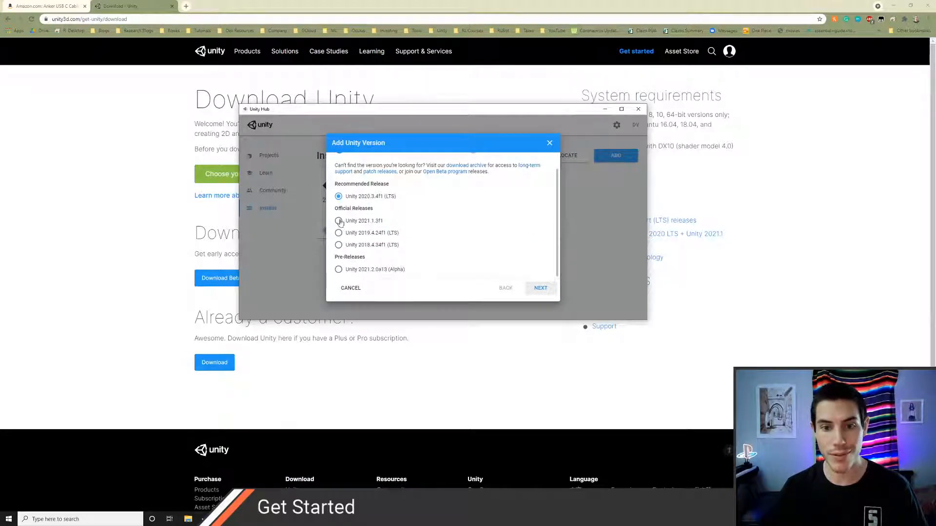
scroll(365, 201, "up", 1)
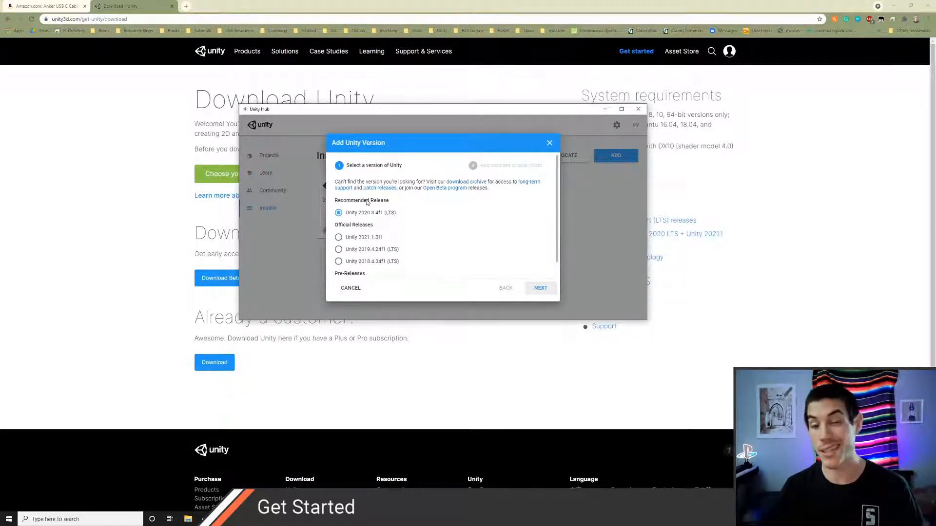
scroll(381, 220, "down", 1)
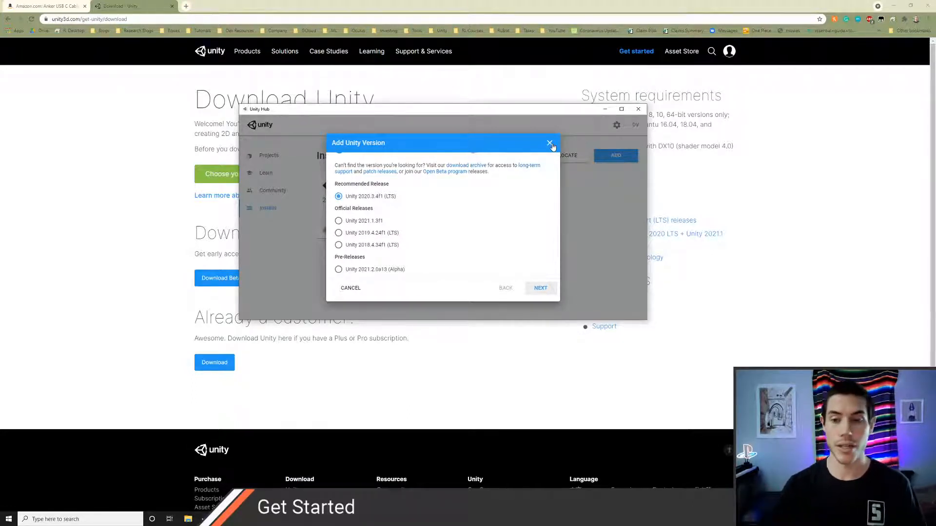
left_click(539, 288)
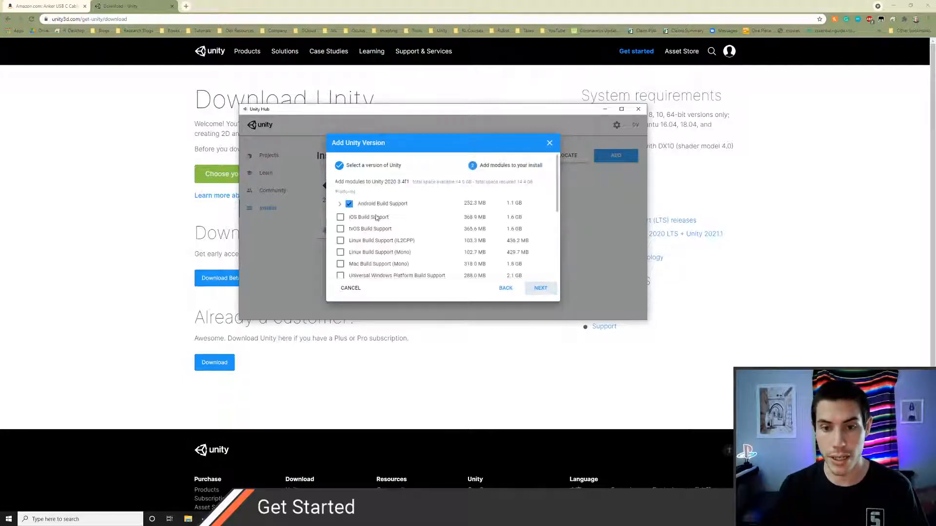
Step: Review the modules for Unity 2020.3.4f1, include iOS Build Support, and cancel adding the version
left_click(340, 204)
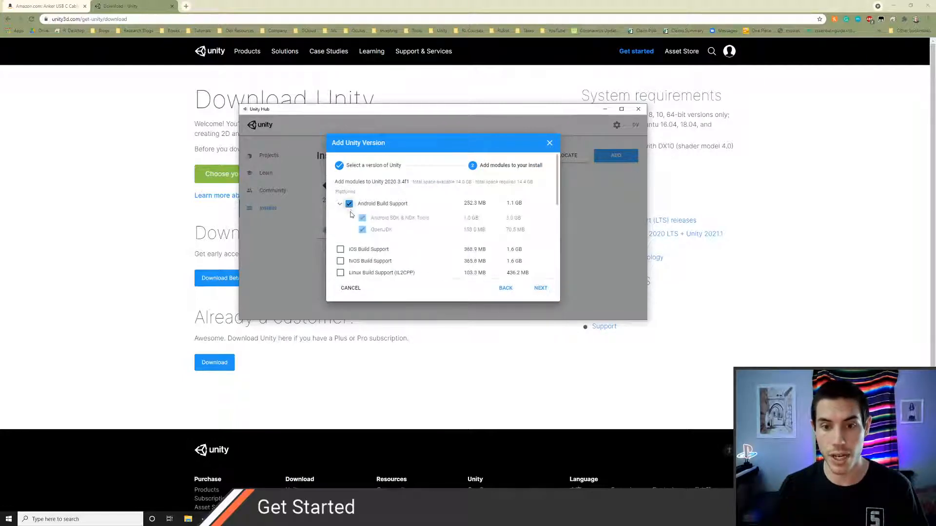
left_click(340, 203)
scroll(356, 216, "down", 2)
scroll(358, 216, "up", 1)
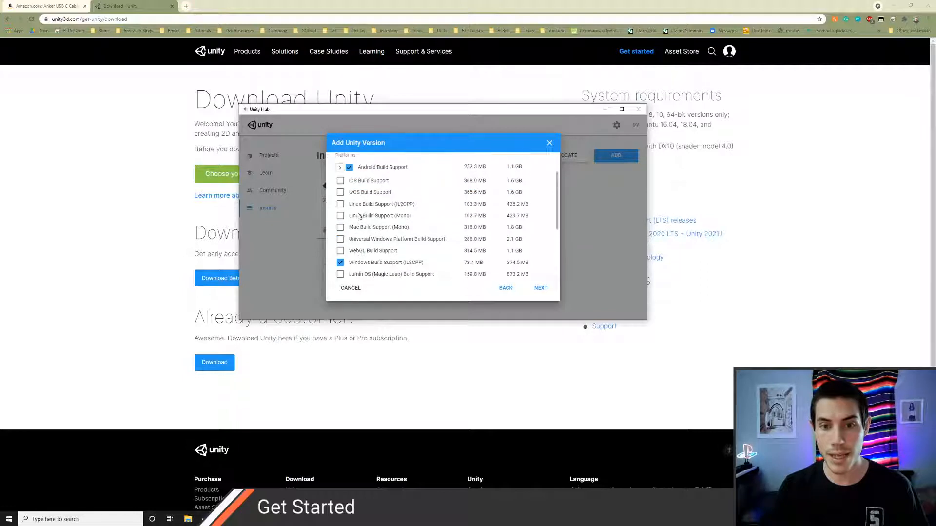
left_click(341, 181)
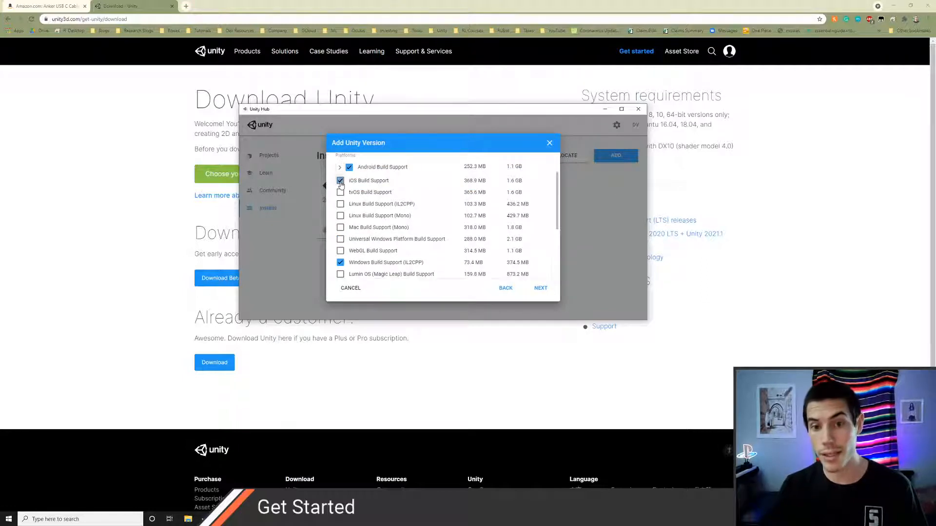
scroll(359, 223, "down", 3)
scroll(350, 244, "down", 2)
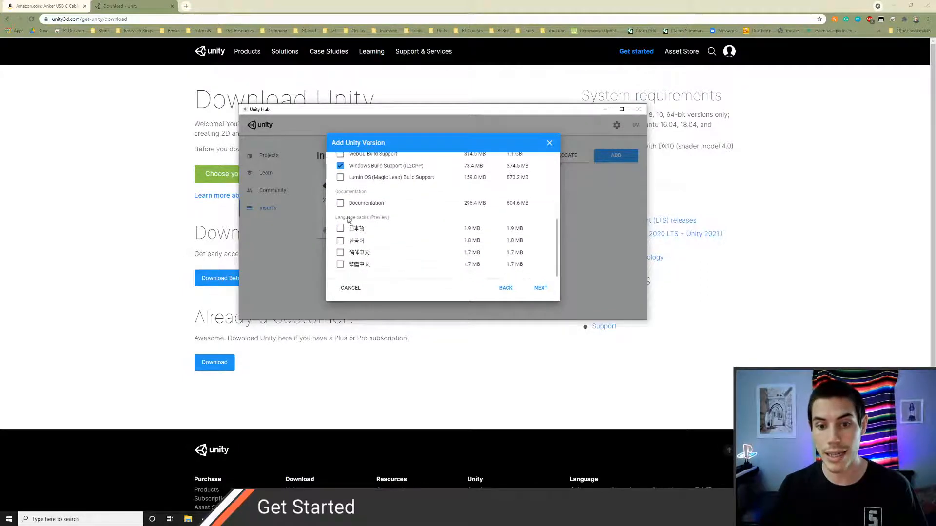
scroll(353, 233, "up", 5)
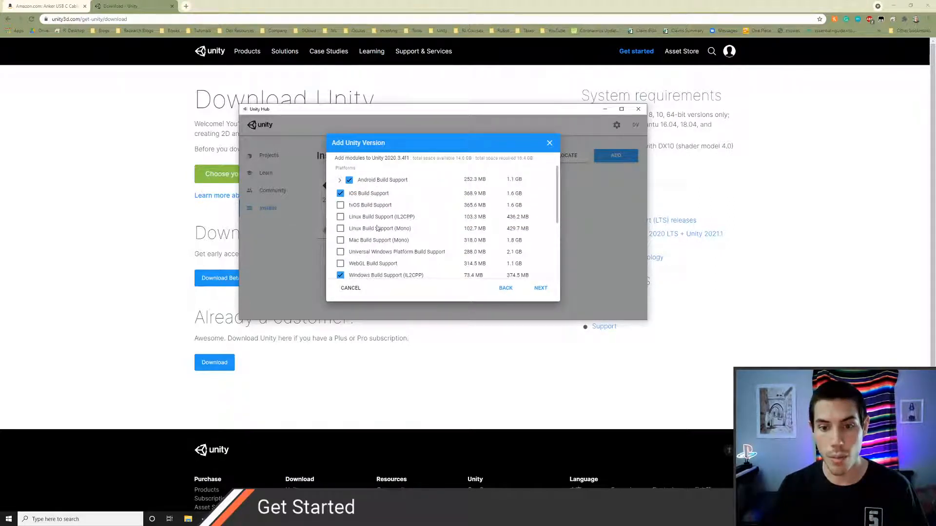
scroll(378, 227, "down", 2)
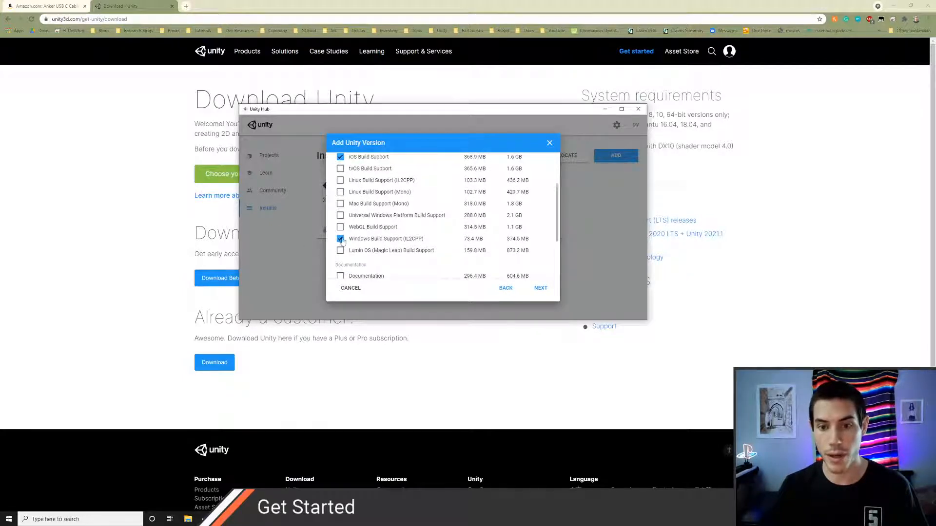
scroll(378, 233, "up", 3)
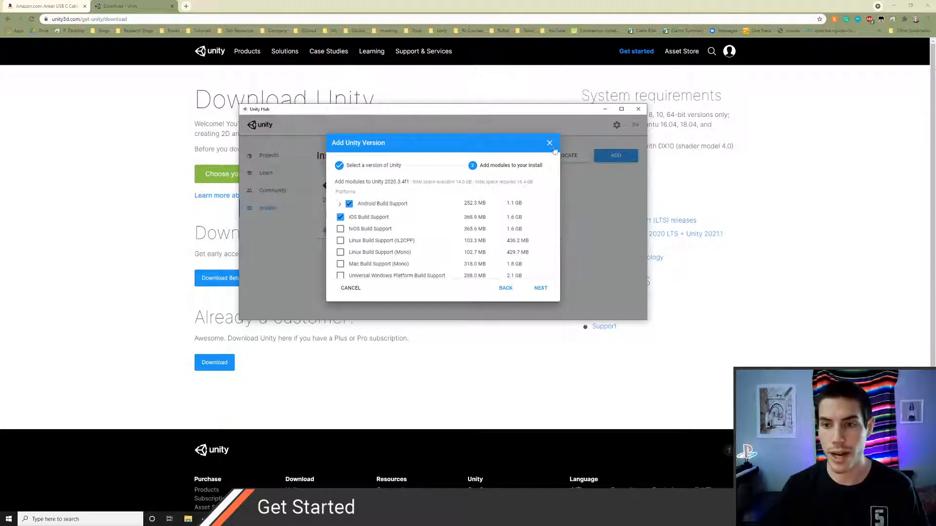
scroll(550, 143, "down", 3)
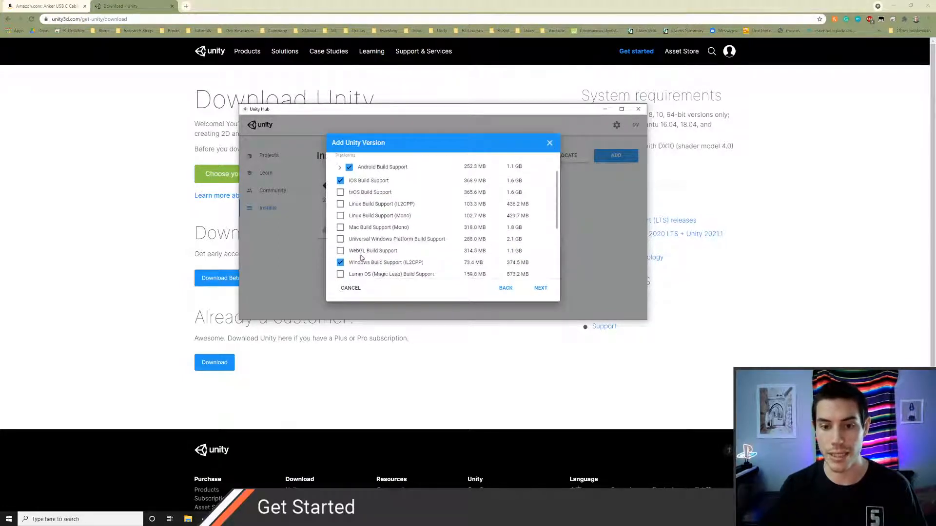
left_click(549, 142)
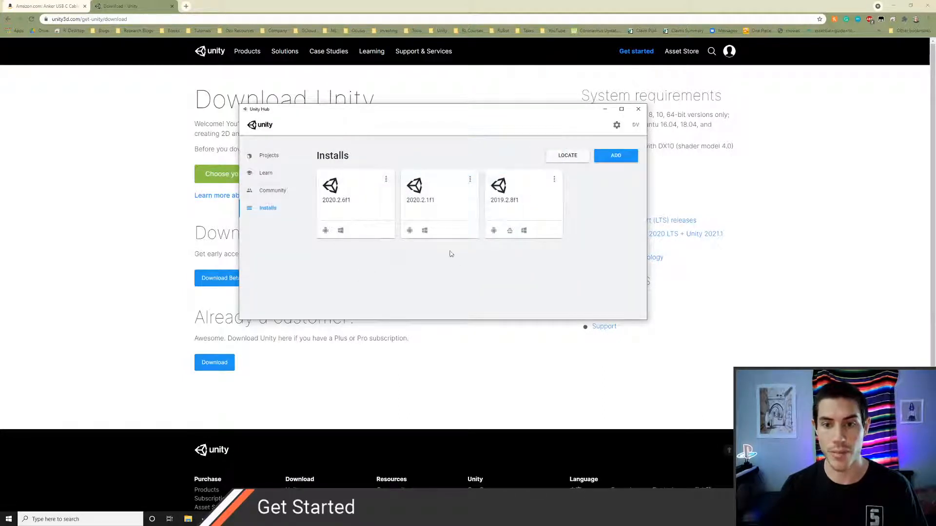
Step: Find the GettingStartedWithUnity project in Unity Hub's project list and switch to its already open Unity Editor window
left_click(266, 157)
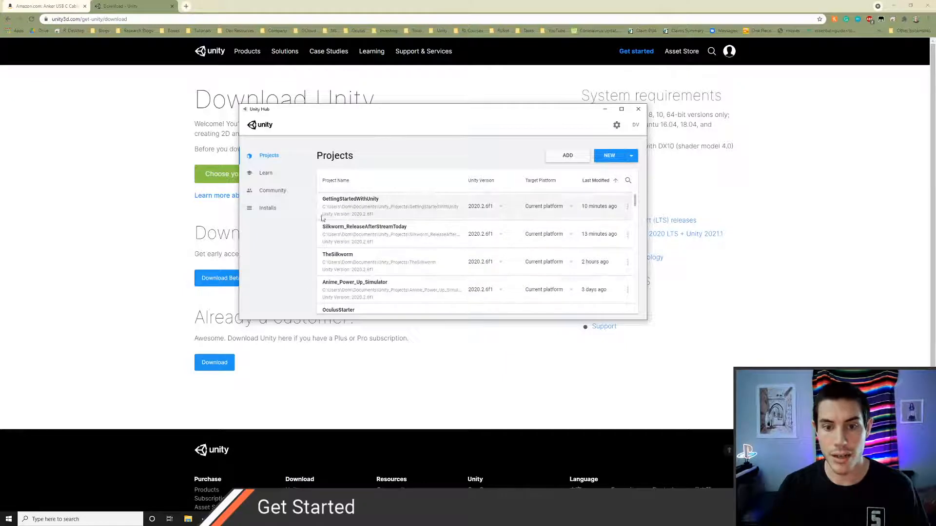
scroll(367, 265, "down", 1)
scroll(367, 265, "up", 1)
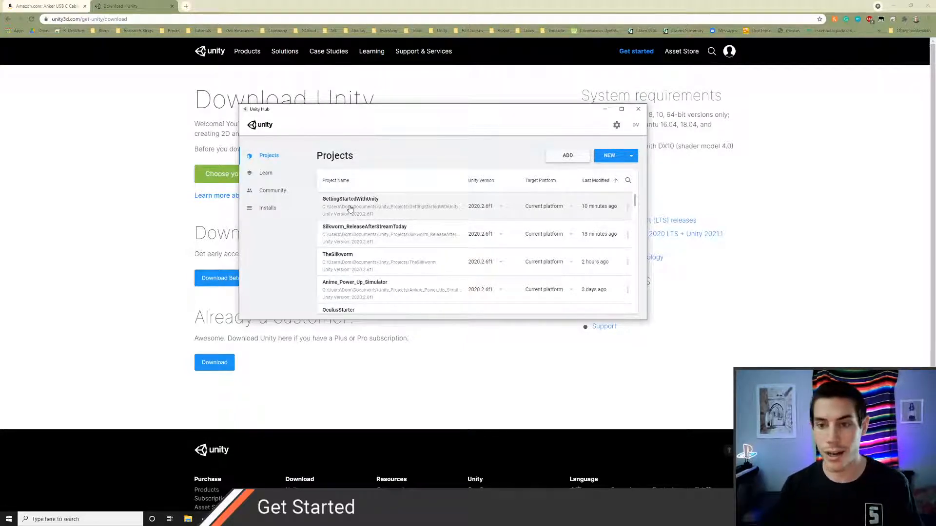
mouse_move(313, 519)
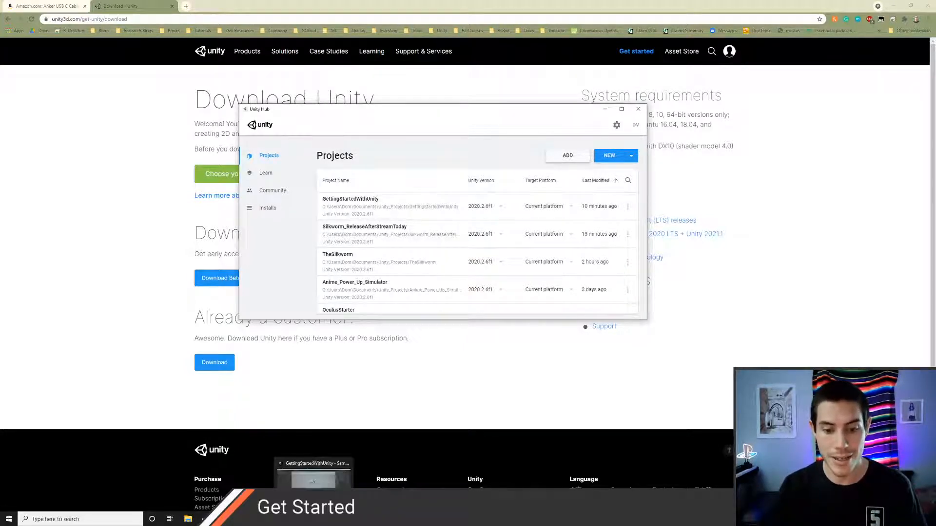
left_click(313, 476)
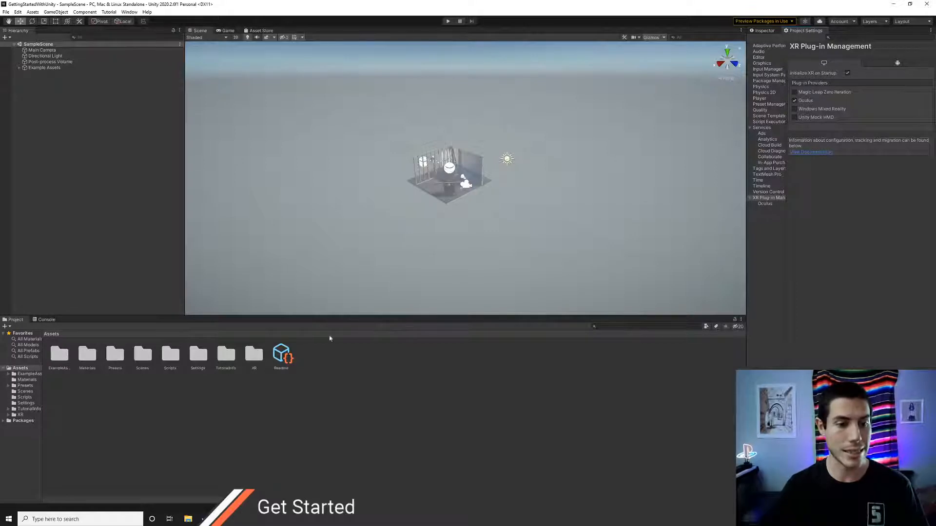
Step: Enlarge the Scene view by shrinking the Project area below it, and close Project Settings so only the Inspector remains beside it
left_click_drag(108, 316, 2, 349)
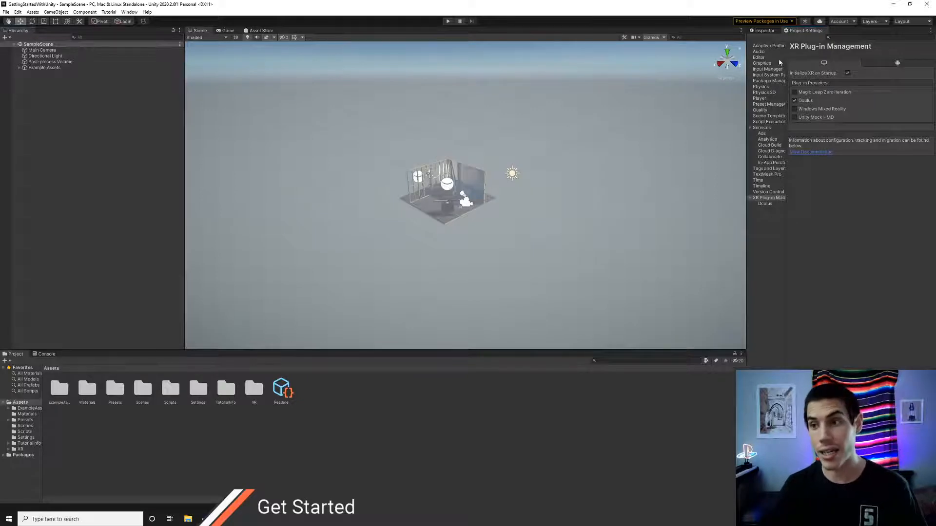
left_click(764, 31)
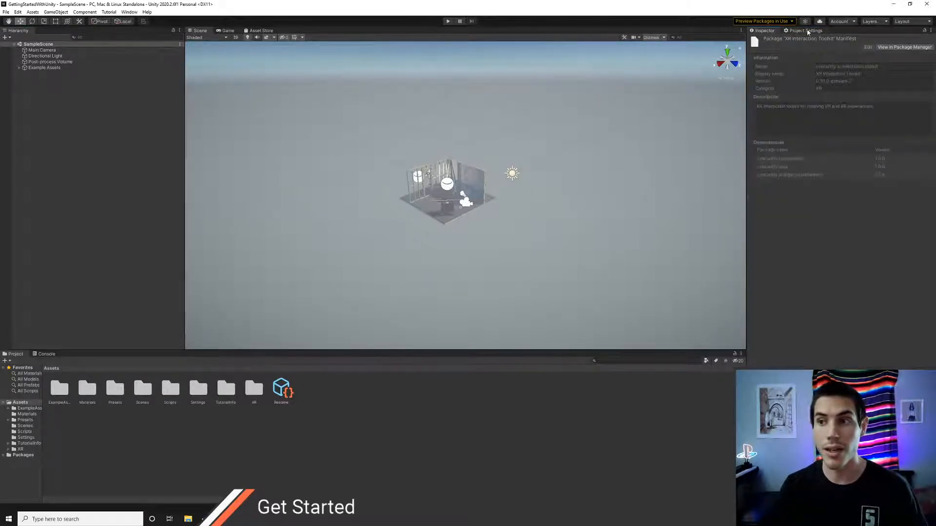
left_click(806, 31)
right_click(805, 31)
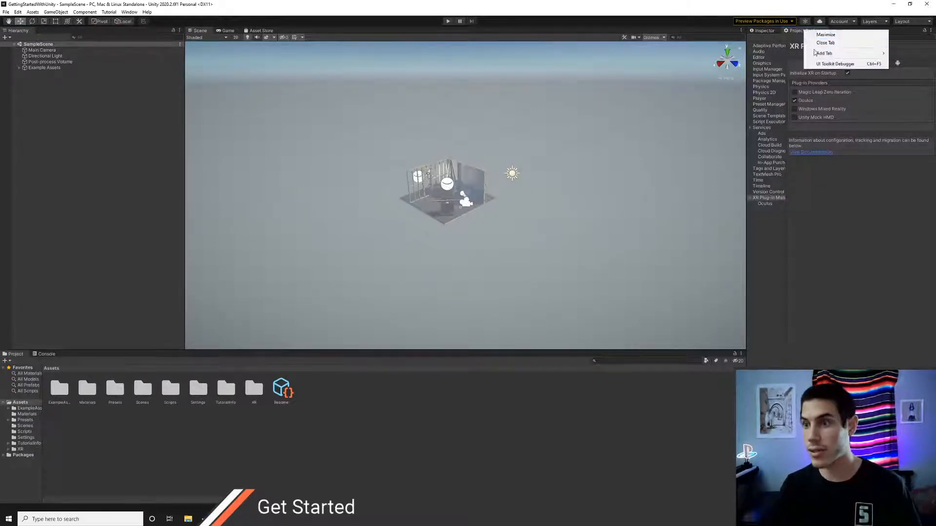
left_click(824, 42)
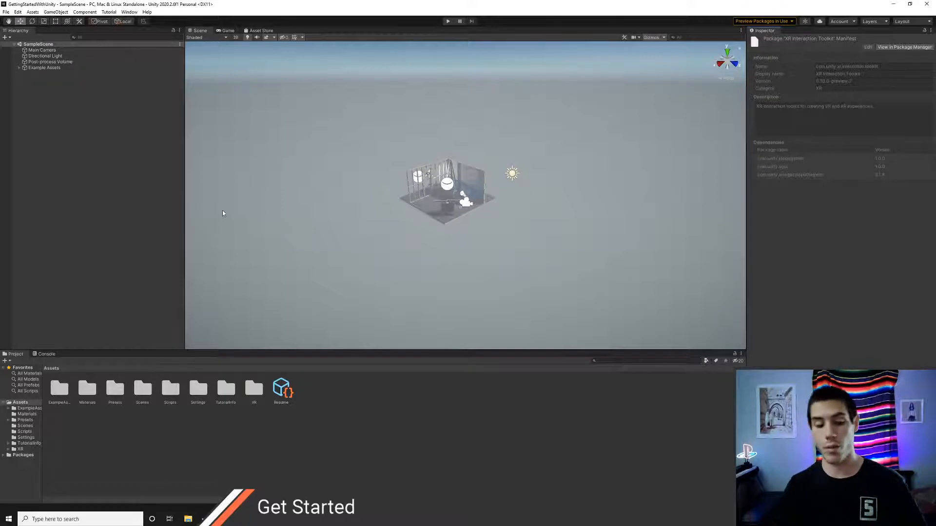
Step: Compare the sample scene's Game view with its Scene view, ending on the Scene view
left_click(227, 31)
left_click(199, 31)
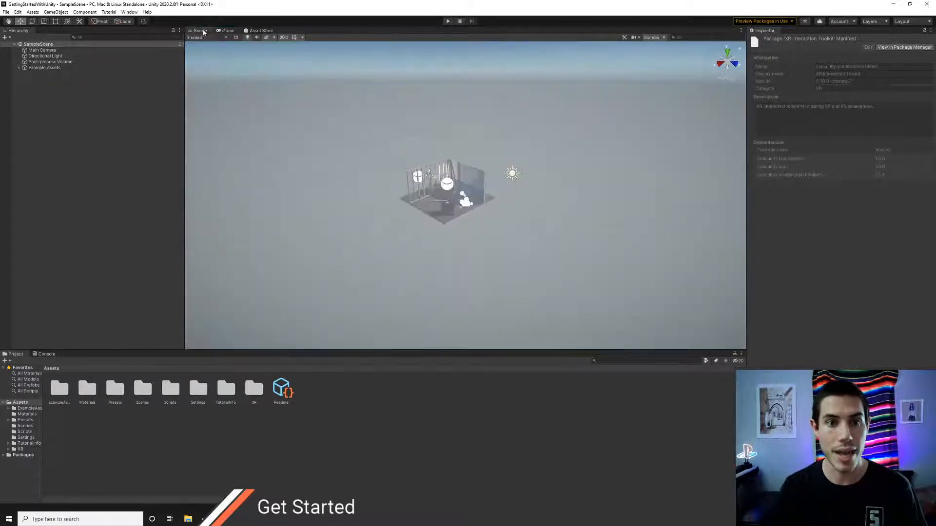
left_click(225, 31)
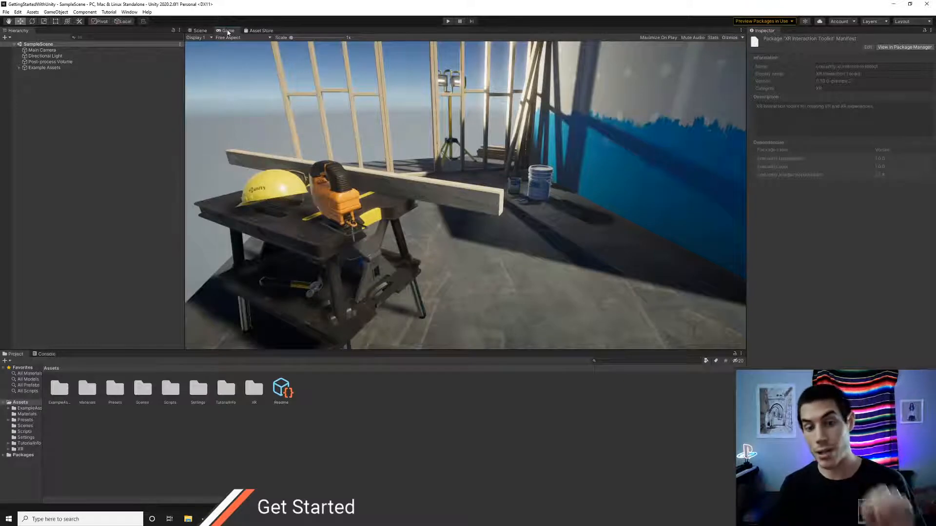
left_click(203, 31)
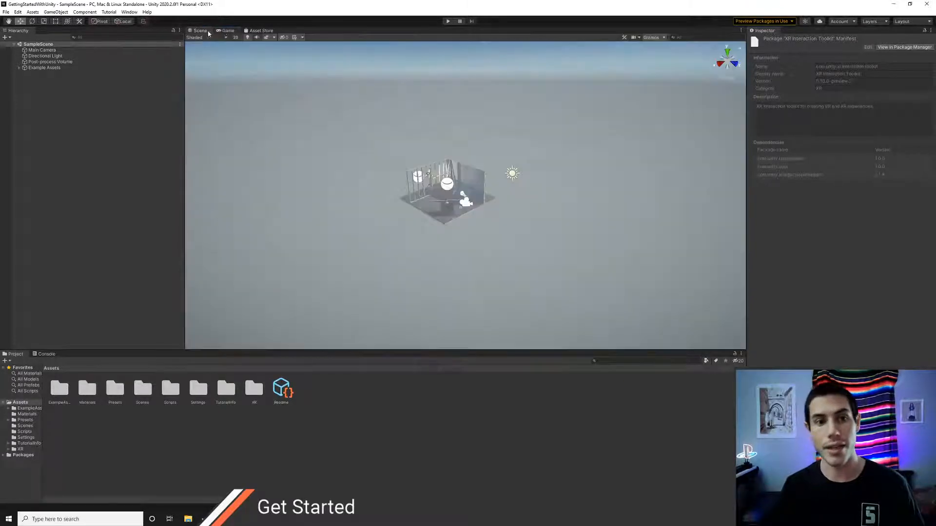
Step: Try docking the Game view below the Scene view, and return it to its place between Scene and Asset Store
left_click_drag(226, 31, 400, 178)
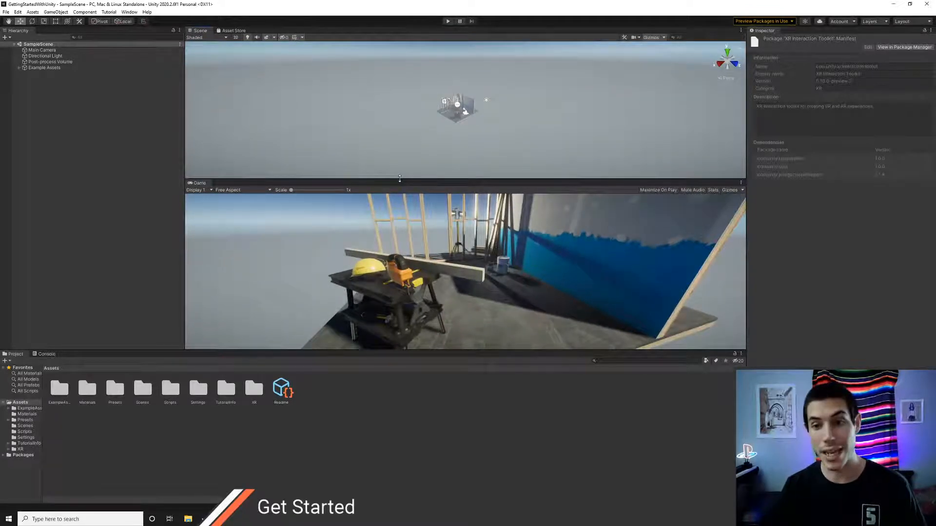
left_click_drag(196, 184, 222, 35)
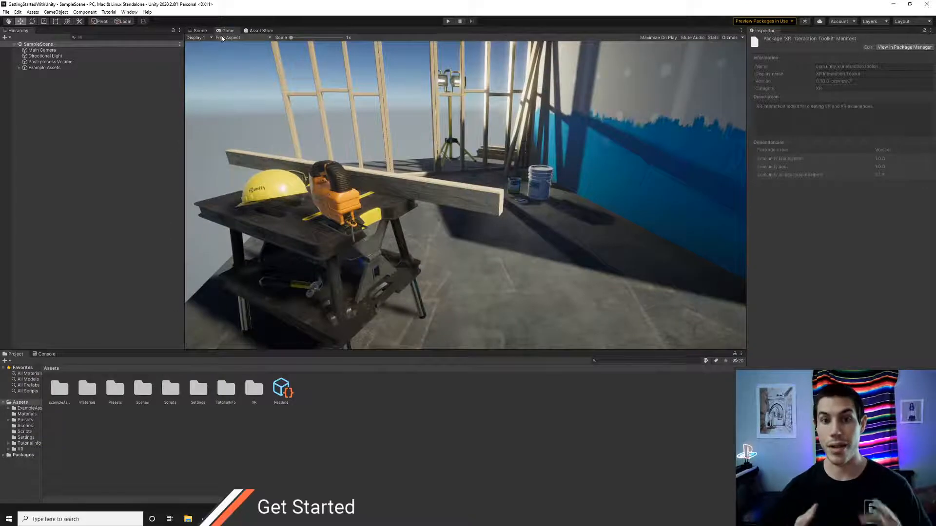
key("q")
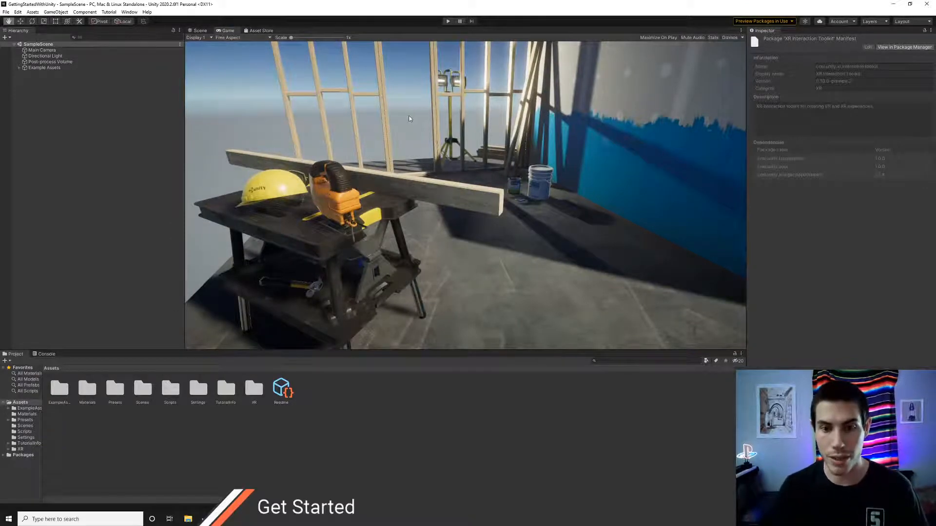
Step: Explore the sample scene in the Scene view, selecting the Workshop Set, the Props group and the Safety Hat in turn
left_click(200, 31)
left_click_drag(380, 132, 350, 125, "alt")
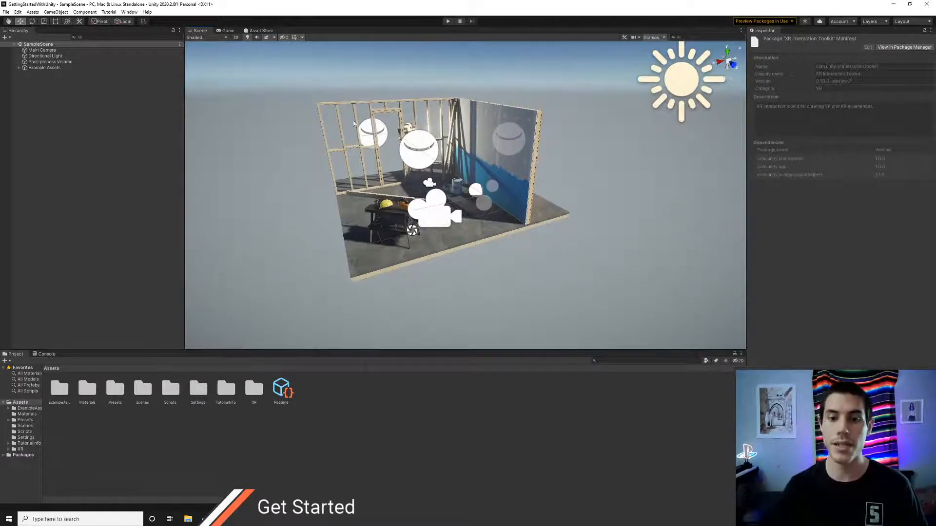
left_click_drag(412, 154, 446, 162, "alt")
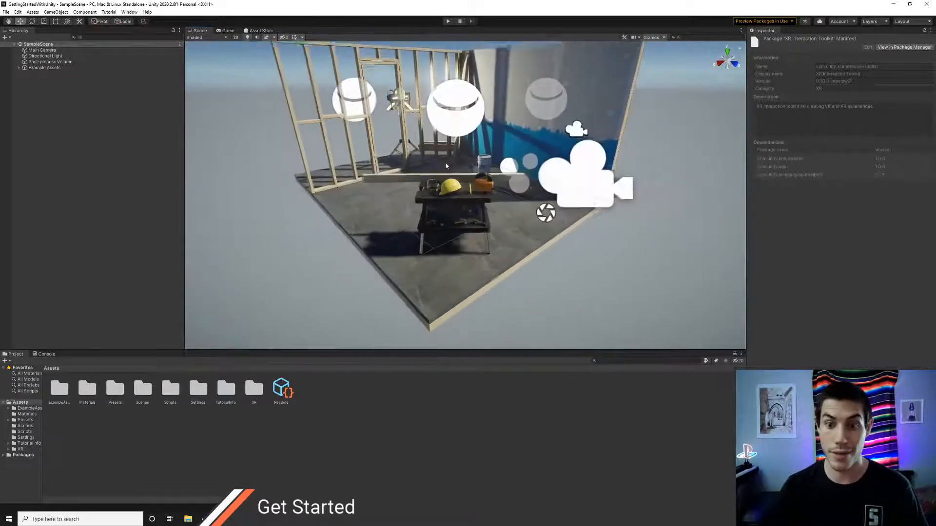
left_click(453, 191)
left_click(521, 115)
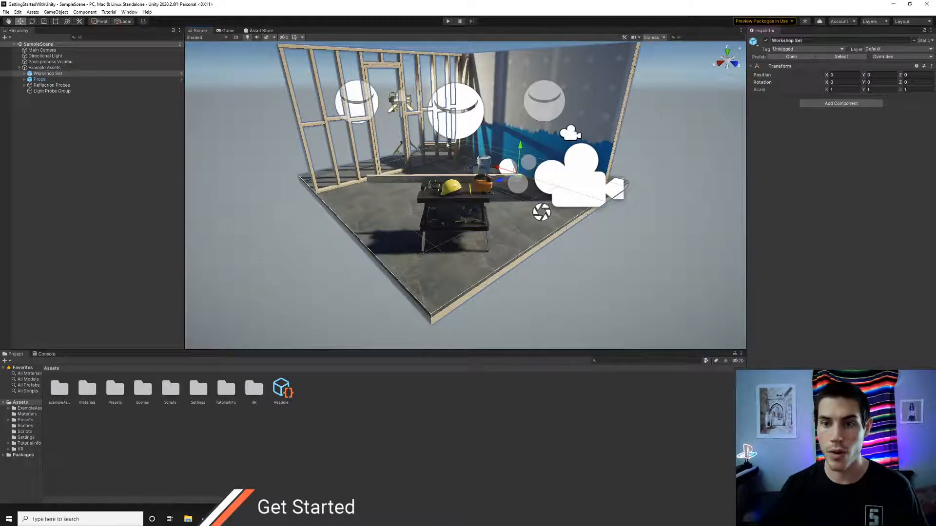
left_click(397, 101)
left_click_drag(398, 100, 441, 147, "alt")
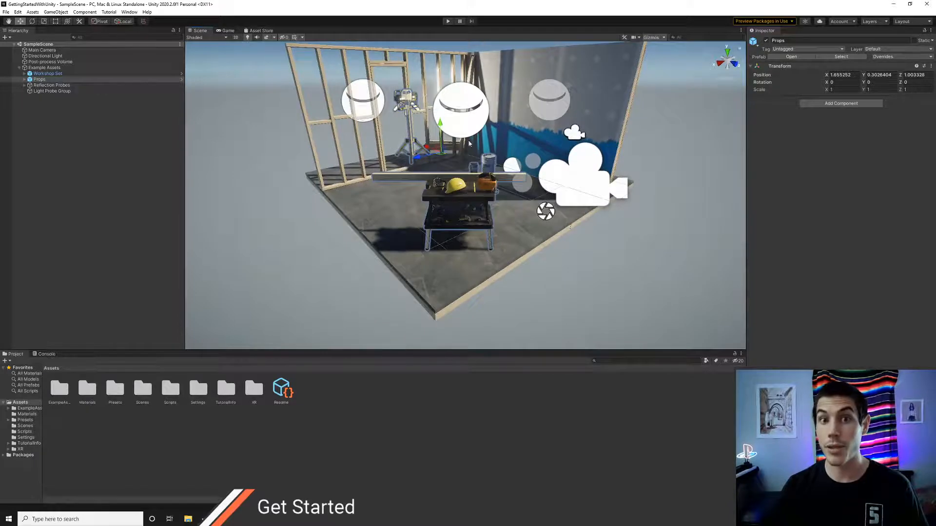
left_click(462, 190)
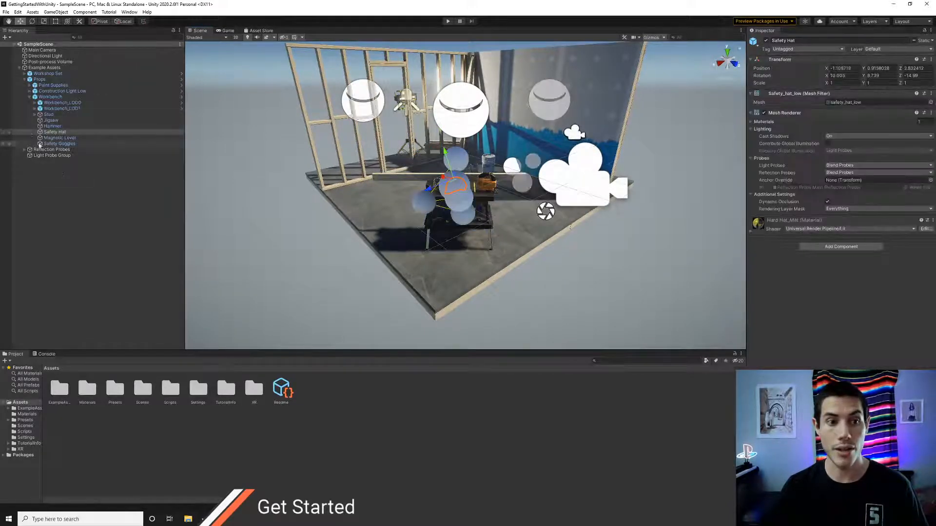
Step: Fly around the workshop in the Scene view to examine the room from several angles
key("w")
right_click_drag(438, 173, 417, 174)
key("s")
key("d")
key("w")
key("s")
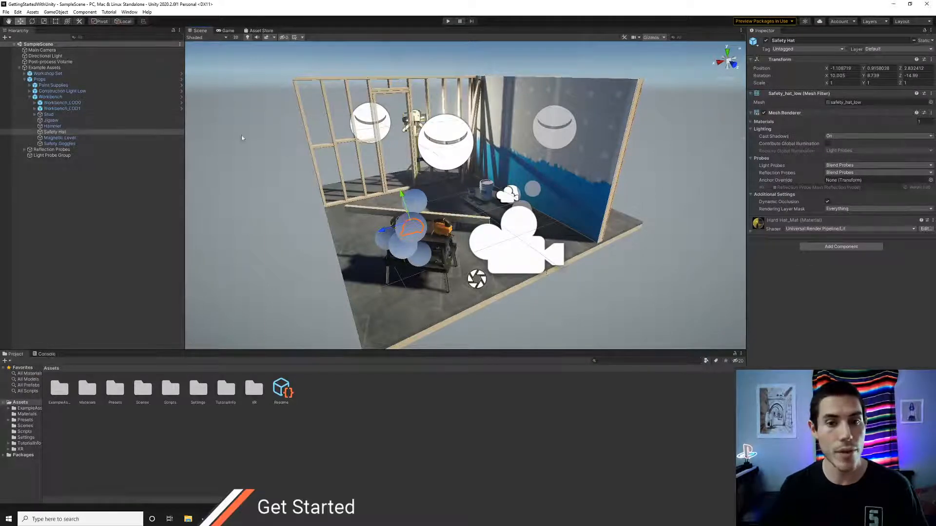
key("a")
right_click_drag(417, 208, 418, 195)
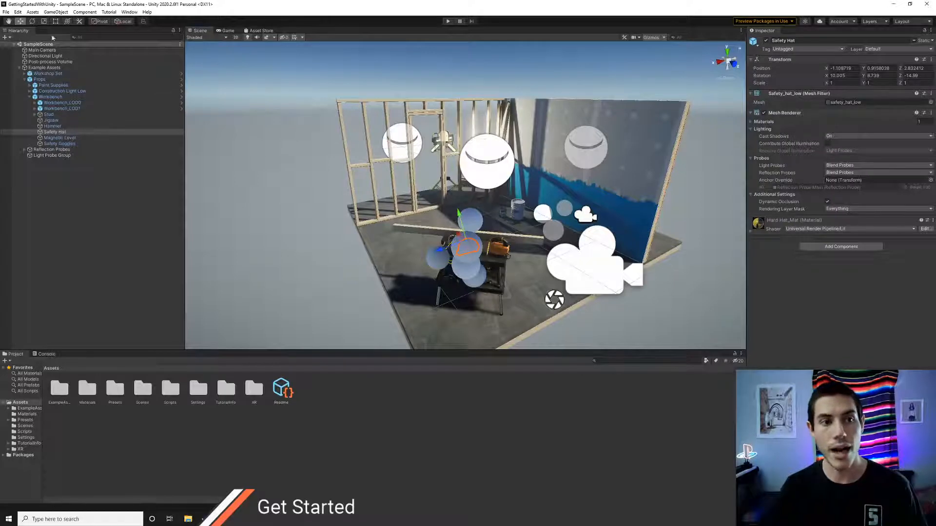
Step: Review the Inspector properties of the Main Camera, Directional Light, Post-process Volume and Example Assets objects
left_click(53, 50)
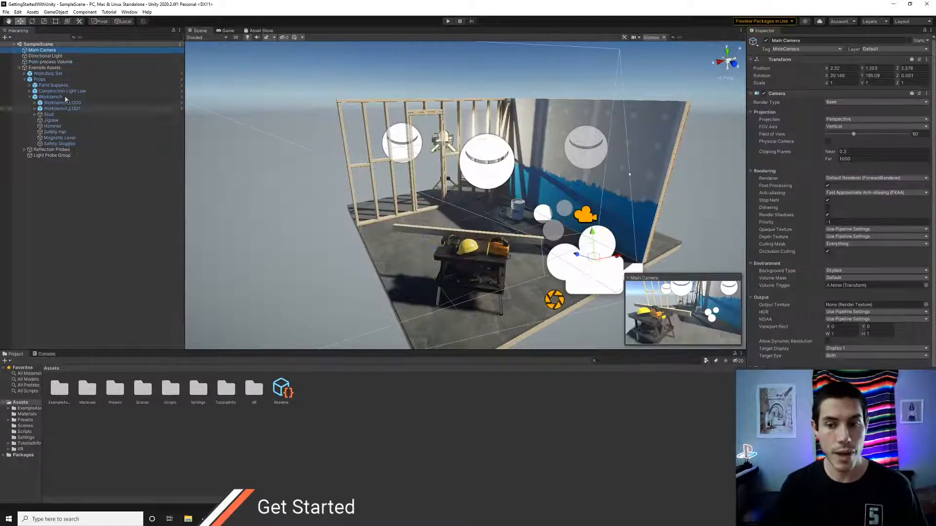
left_click(46, 56)
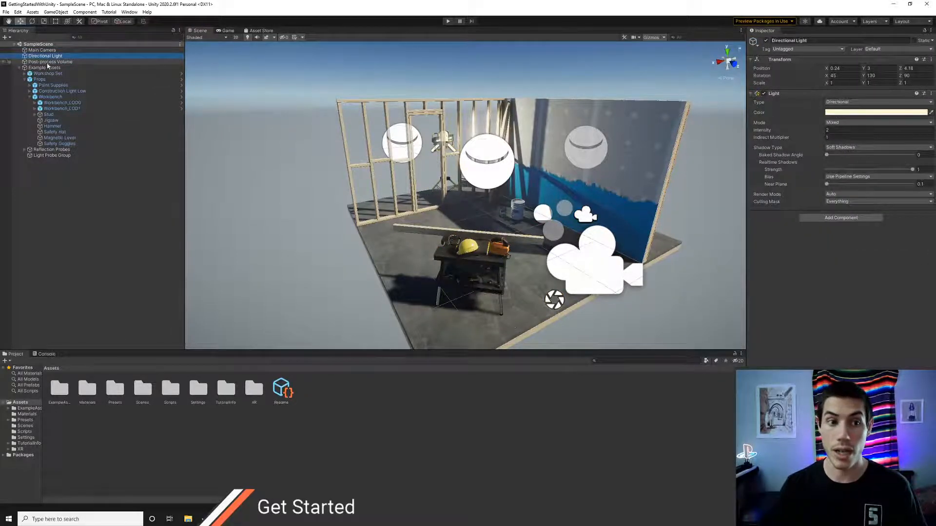
left_click(48, 63)
left_click(45, 68)
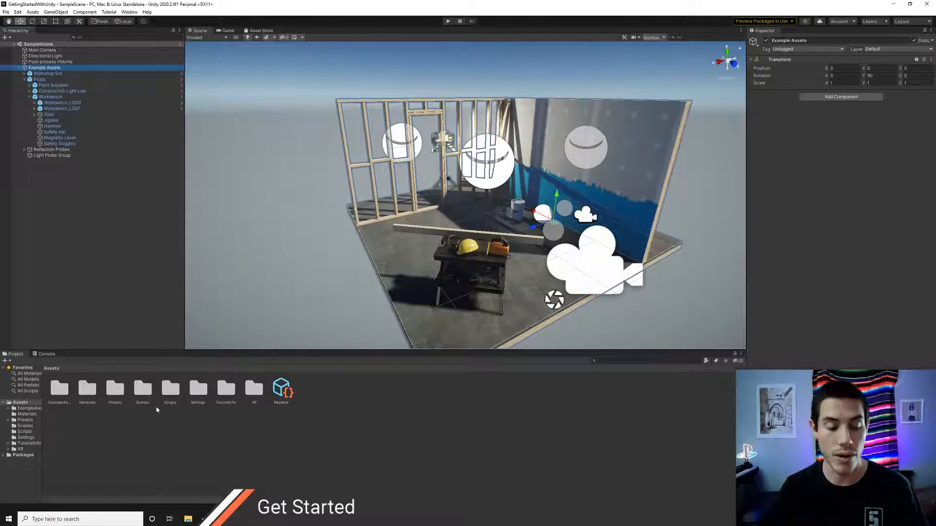
Step: View the SimpleCameraController script in the project's Scripts folder and return to the main Assets folder
double_click(172, 396)
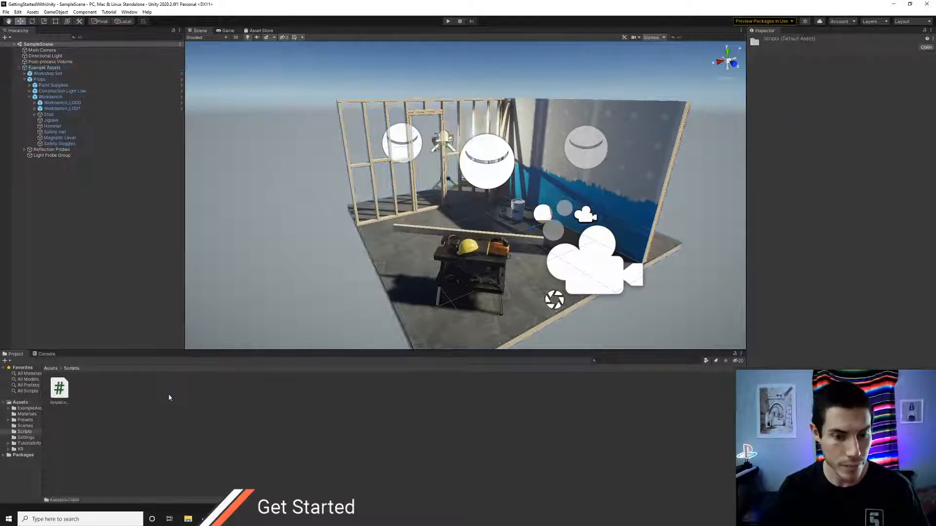
left_click(60, 392)
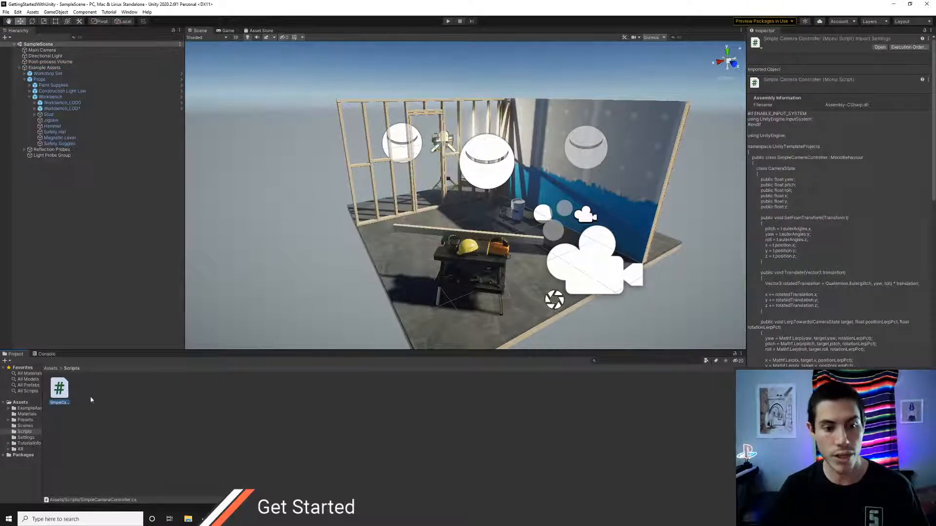
left_click(51, 369)
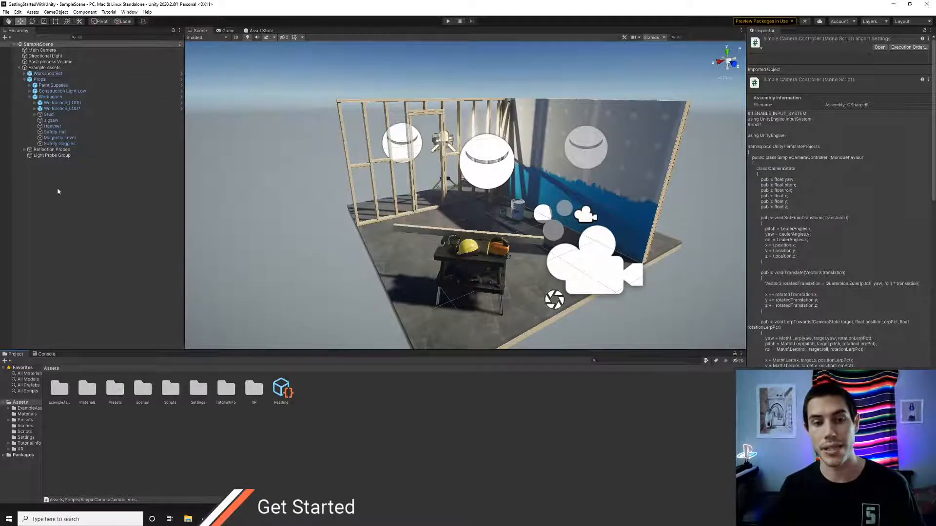
Step: Try to delete the Safety Hat from the Workbench inside the Props prefab instance
scroll(468, 220, "down", 5)
left_click(474, 239)
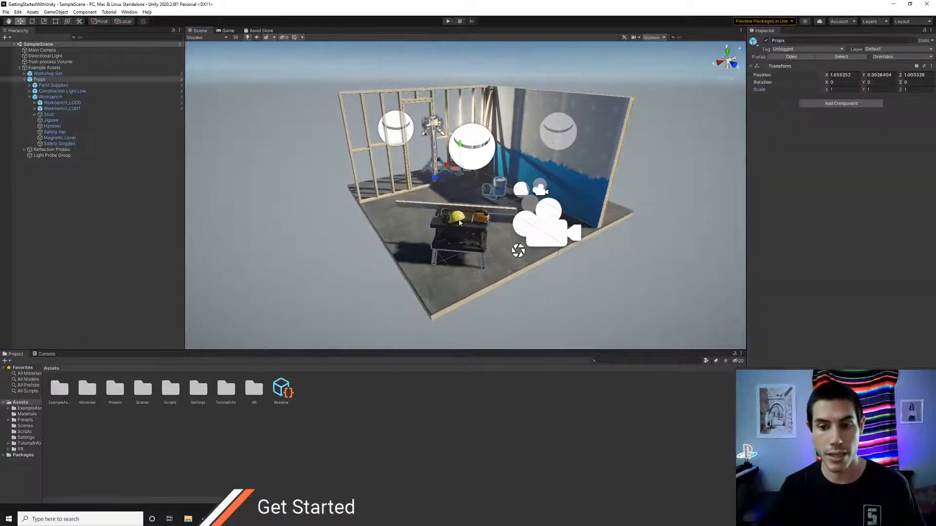
left_click(459, 222)
left_click(59, 145)
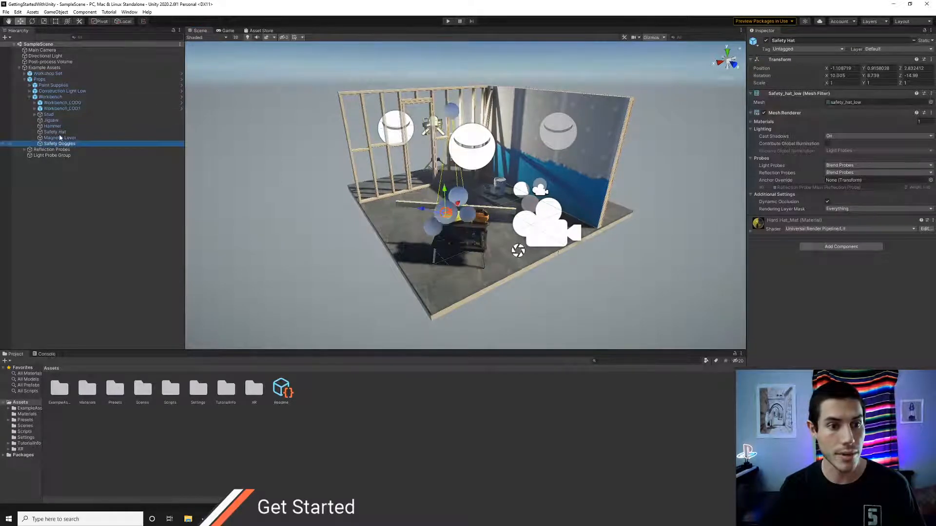
left_click(59, 134)
key("F2")
key("BackSpace")
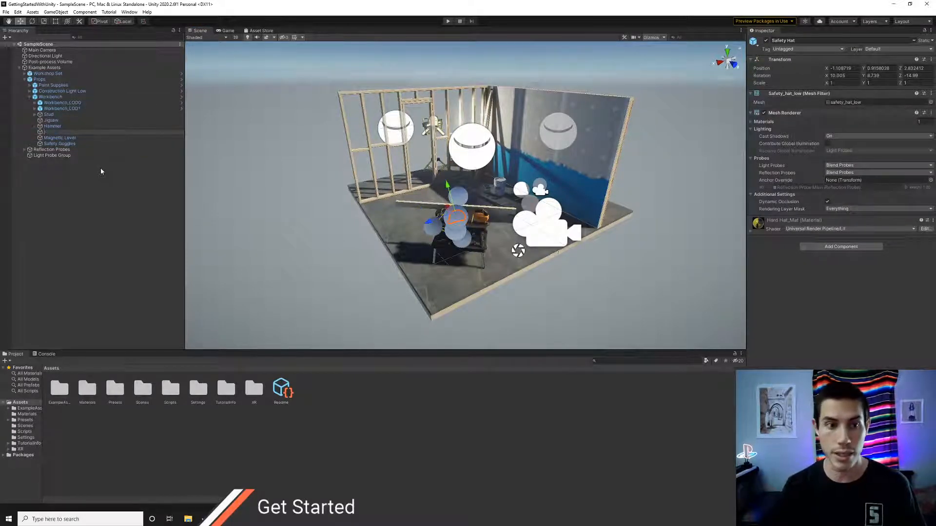
left_click(62, 174)
left_click(58, 134)
key("Delete")
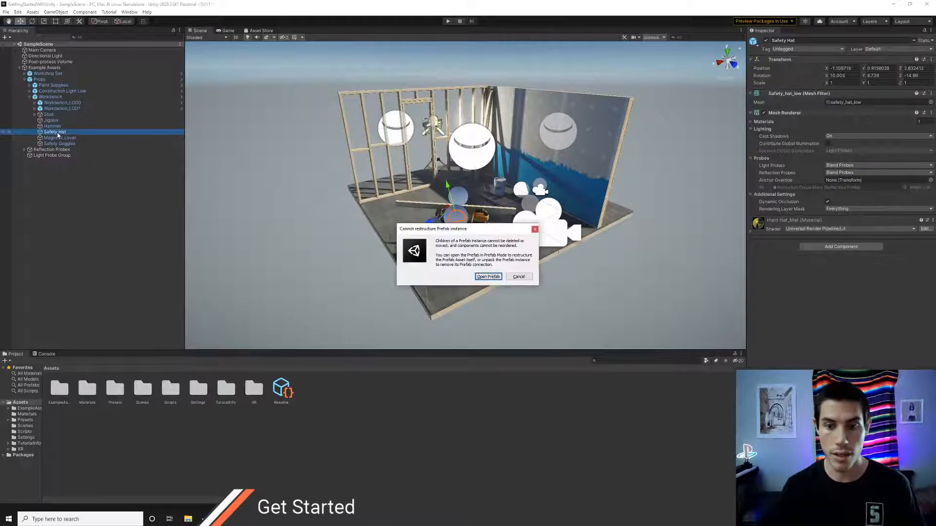
left_click(518, 276)
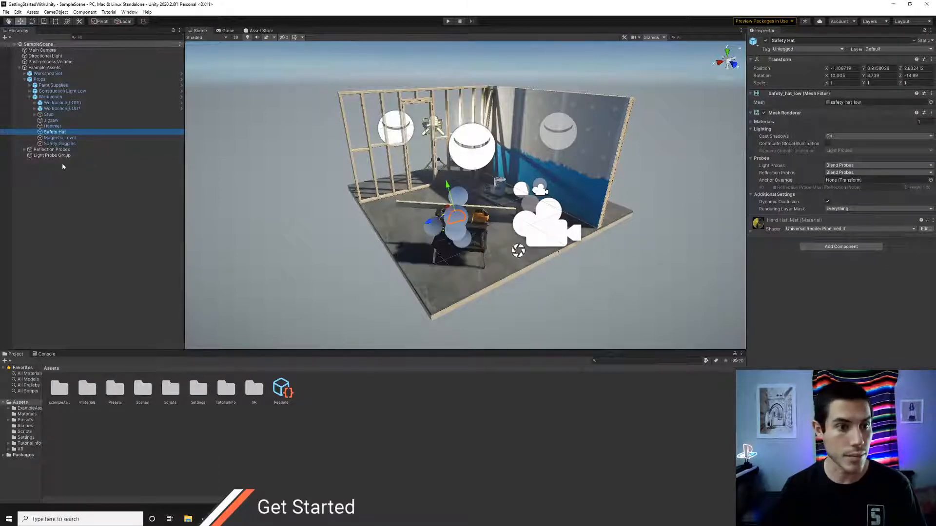
Step: Completely unpack the Props prefab instance and delete the Safety Hat from its Workbench group
right_click(47, 74)
left_click(37, 102)
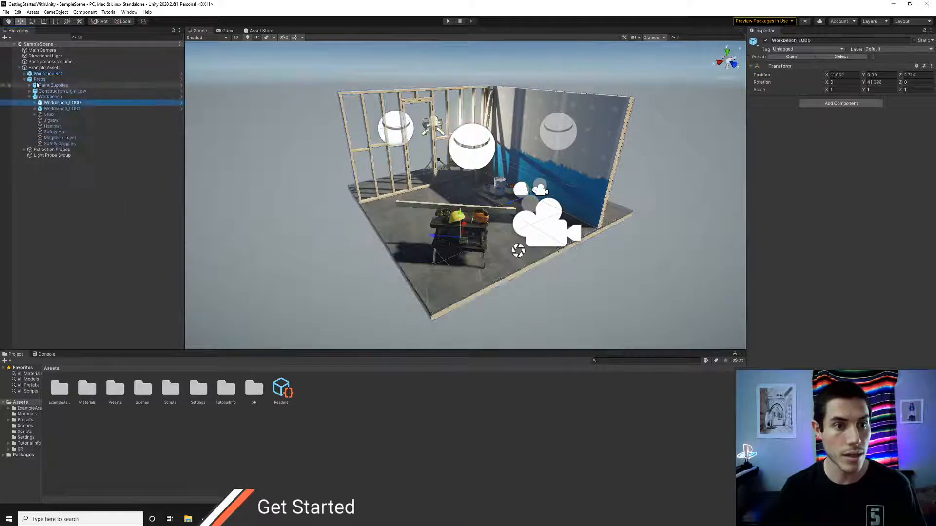
right_click(37, 79)
mouse_move(108, 169)
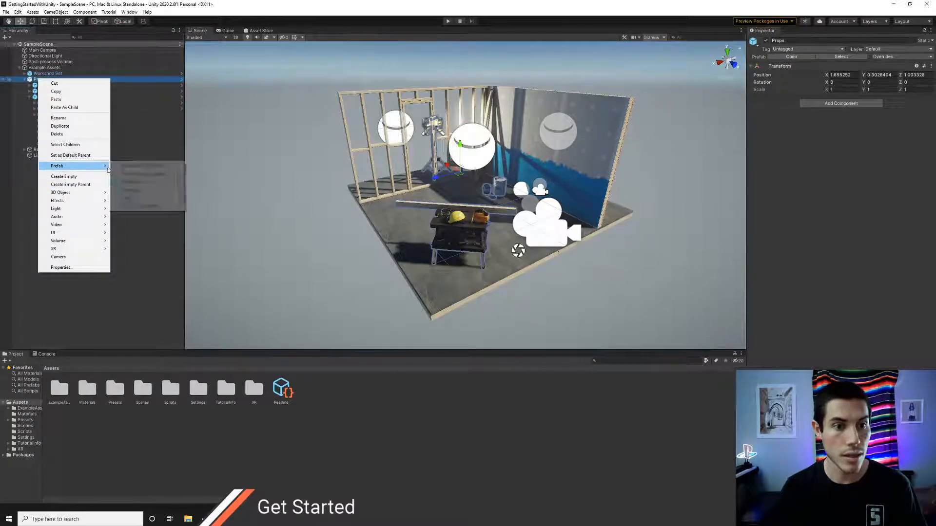
left_click(141, 204)
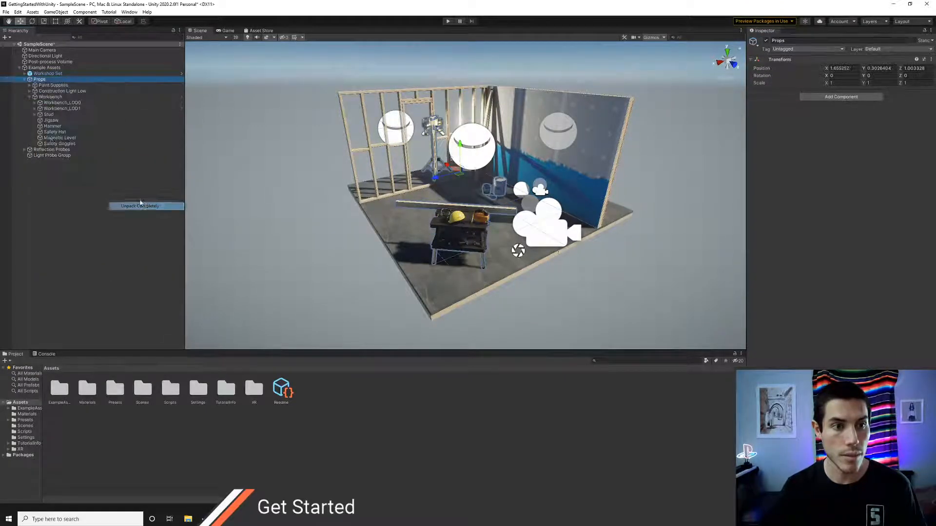
left_click(55, 132)
key("Delete")
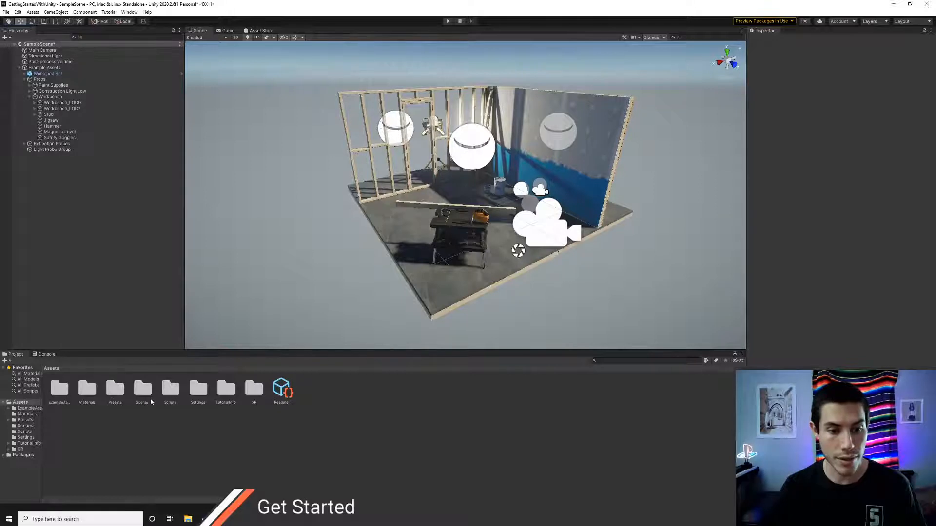
Step: Add the small_plane model from ExampleAssets/Models to the scene and move it to about X 3.388, Y 1.226, Z 0
double_click(59, 389)
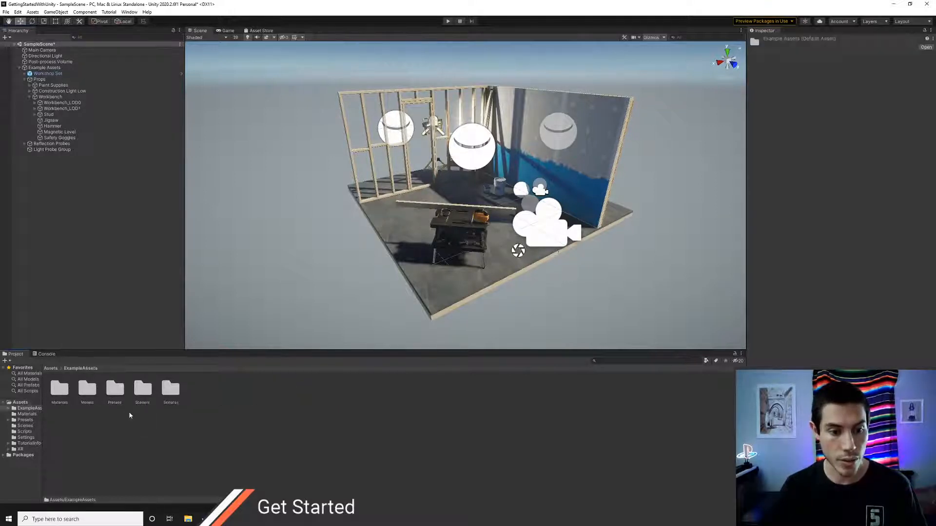
double_click(87, 389)
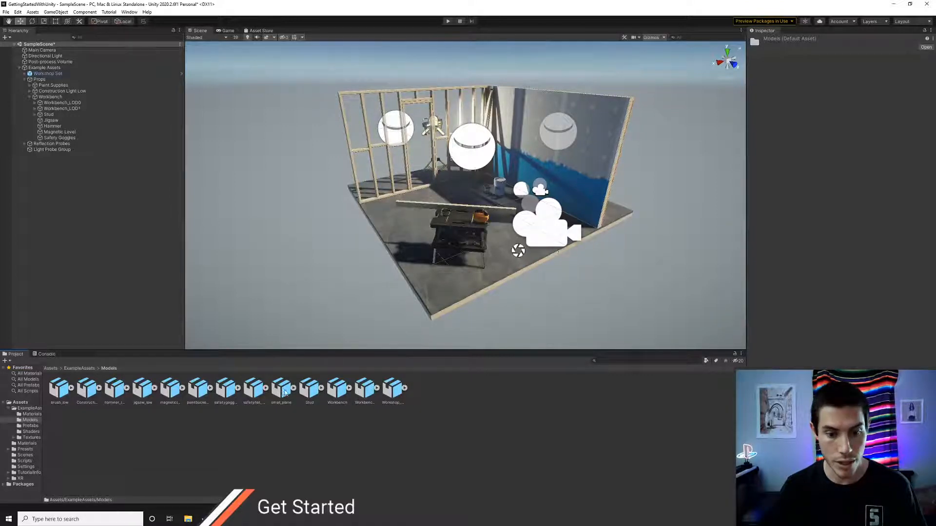
left_click_drag(286, 396, 86, 231)
left_click_drag(509, 203, 378, 264)
left_click_drag(398, 224, 392, 189)
scroll(393, 189, "up", 3)
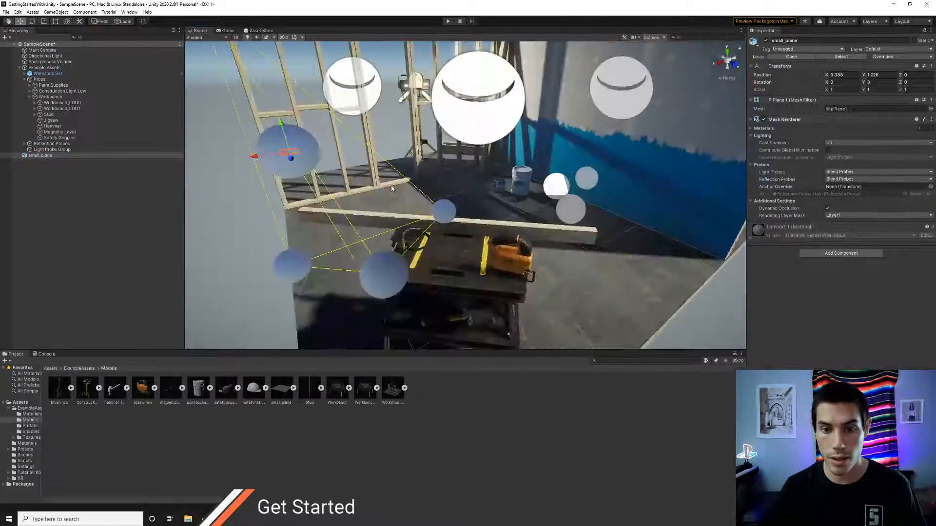
Step: Frame small_plane in the Scene view and examine it up close and within the whole room
middle_click_drag(352, 193, 102, 166)
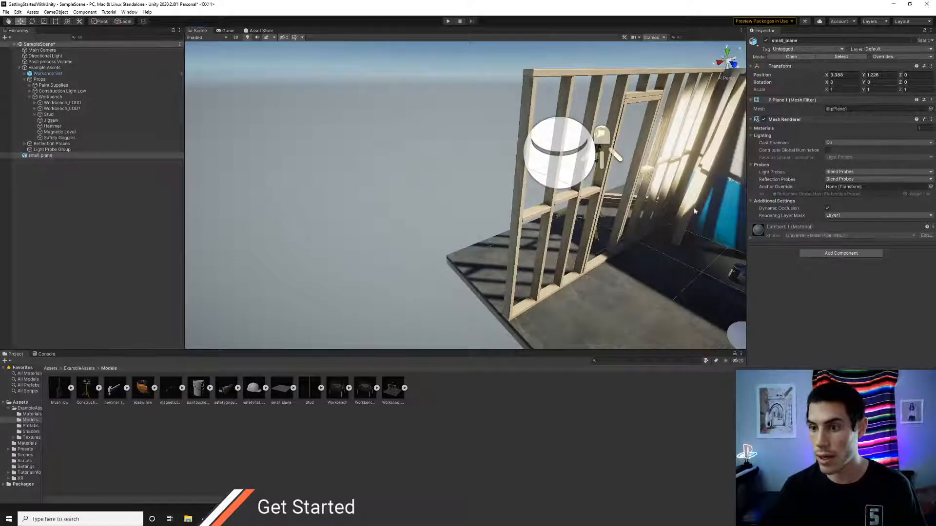
key("f")
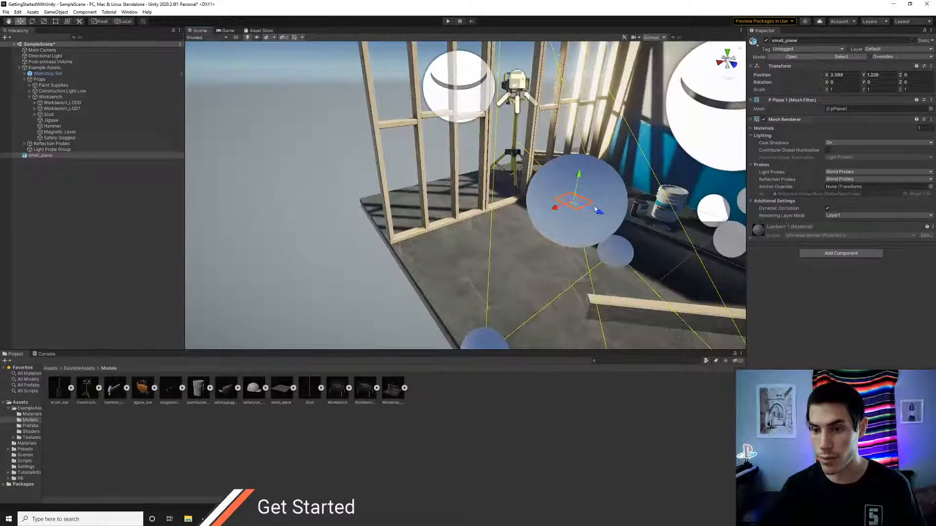
scroll(602, 210, "up", 3)
double_click(31, 156)
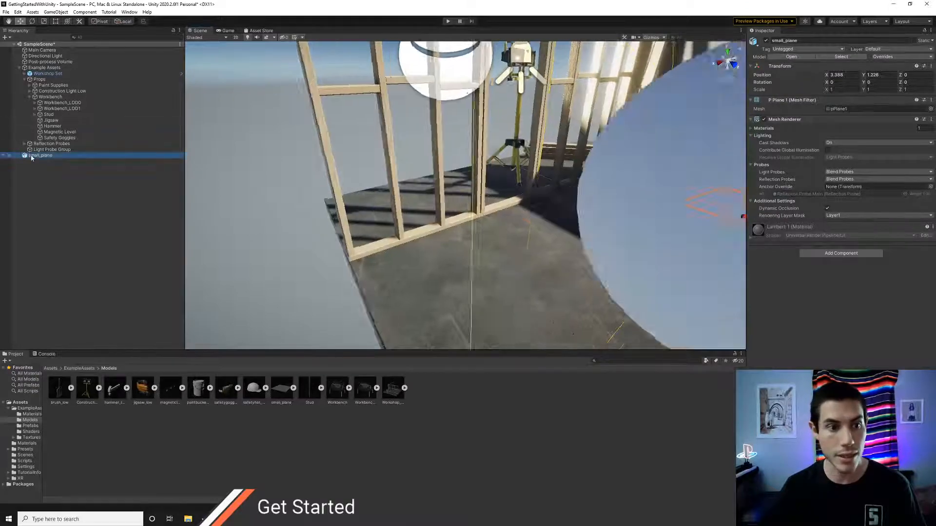
left_click_drag(401, 236, 456, 205, "alt")
scroll(512, 259, "down", 10)
scroll(479, 225, "down", 3)
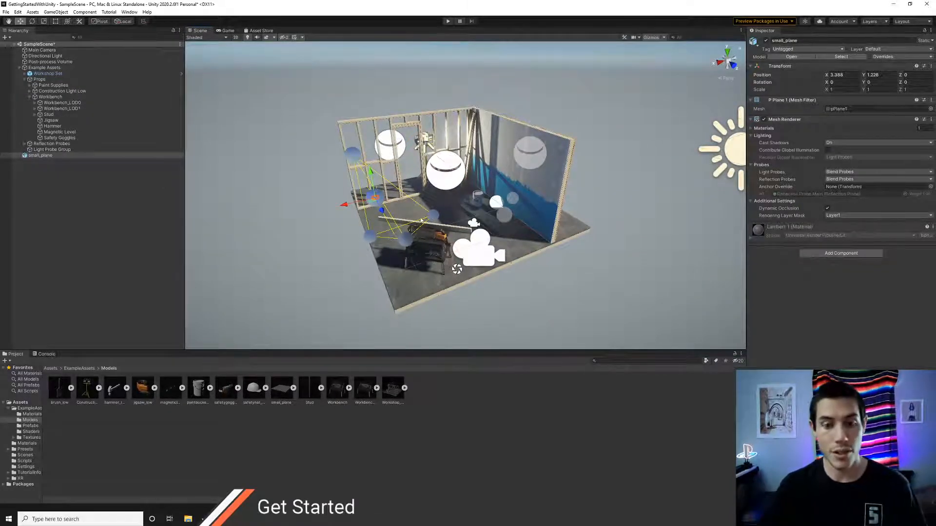
Step: Fly around the workshop, frame the Paint 5G Bucket, and examine it up close and within the room
mouse_move(417, 212)
left_mouse_down("alt")
mouse_move(438, 208)
mouse_move(416, 210)
left_mouse_up("alt")
key("w")
mouse_move(416, 210)
right_mouse_down()
mouse_move(587, 240)
mouse_move(392, 241)
mouse_move(443, 236)
right_mouse_up()
key("a")
key("d")
key("a")
key("w")
left_click(468, 200)
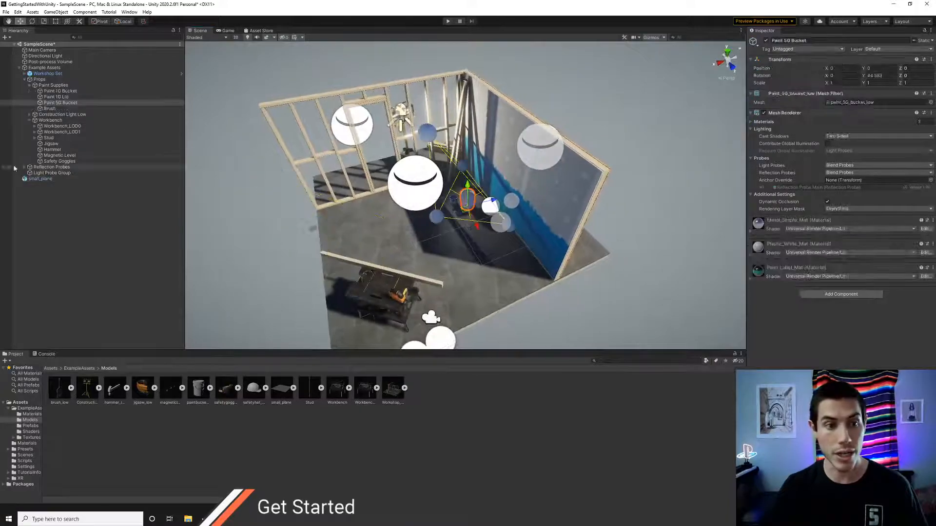
key("f")
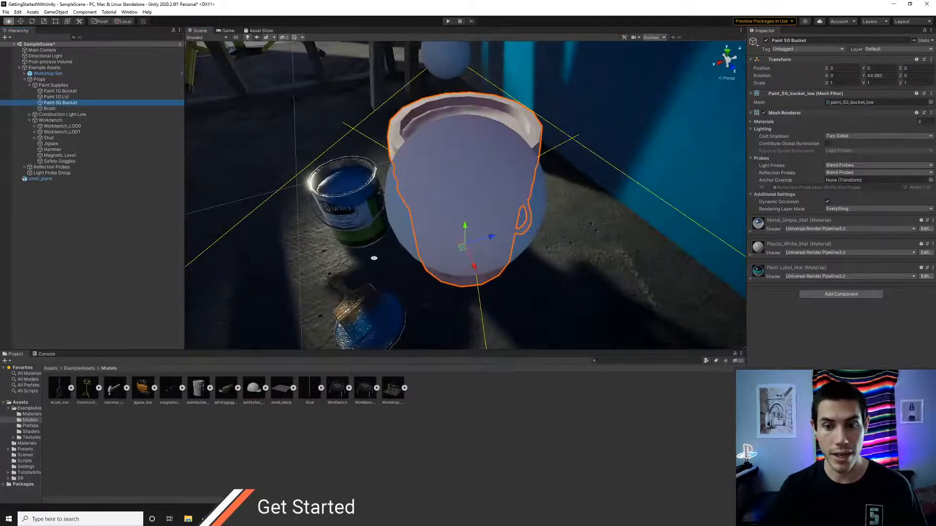
mouse_move(374, 258)
left_mouse_down("alt")
mouse_move(516, 244)
mouse_move(356, 211)
mouse_move(324, 217)
mouse_move(425, 182)
mouse_move(488, 205)
mouse_move(607, 220)
mouse_move(454, 240)
mouse_move(334, 203)
mouse_move(602, 222)
mouse_move(414, 242)
mouse_move(499, 221)
mouse_move(468, 207)
mouse_move(445, 209)
left_mouse_up("alt")
scroll(445, 215, "down", 10)
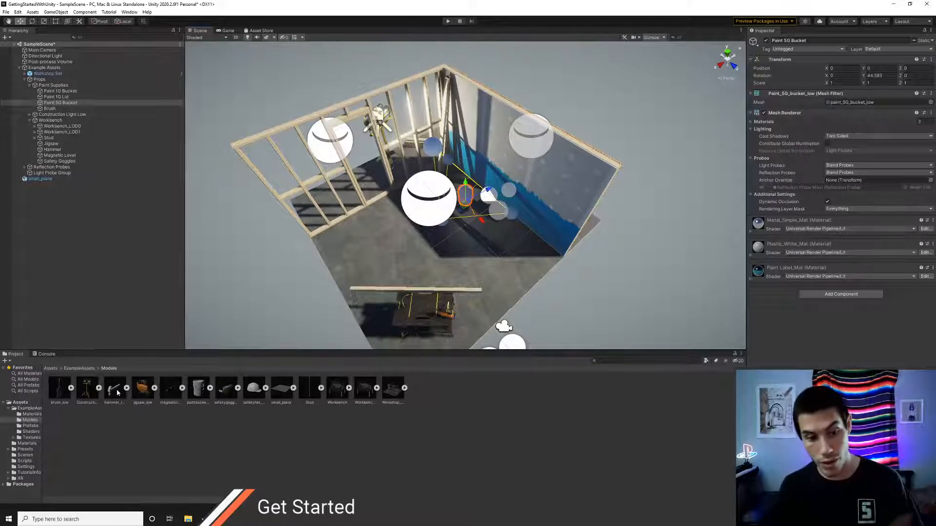
Step: Add the hammer_low model from ExampleAssets/Models to the scene at about X 3.107 and raise it to about Y 0.711
left_click_drag(114, 388, 348, 256)
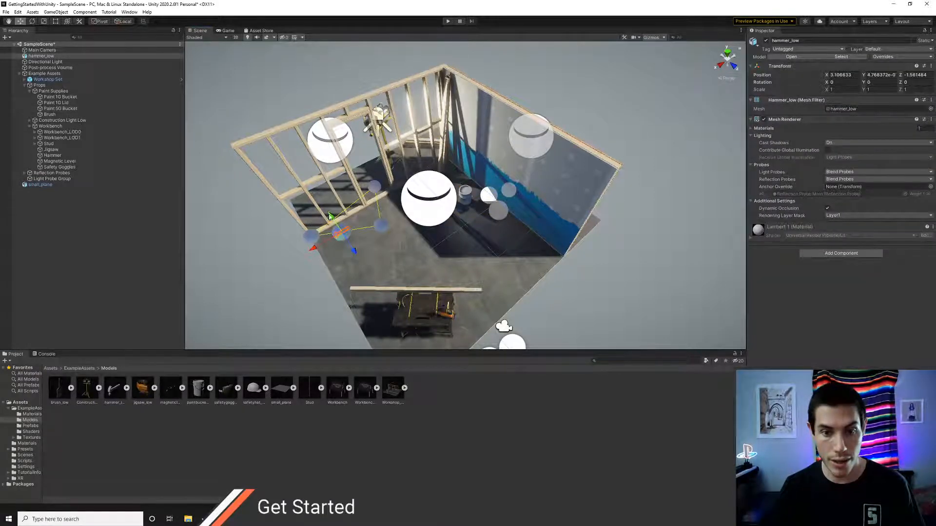
left_click_drag(330, 216, 322, 193)
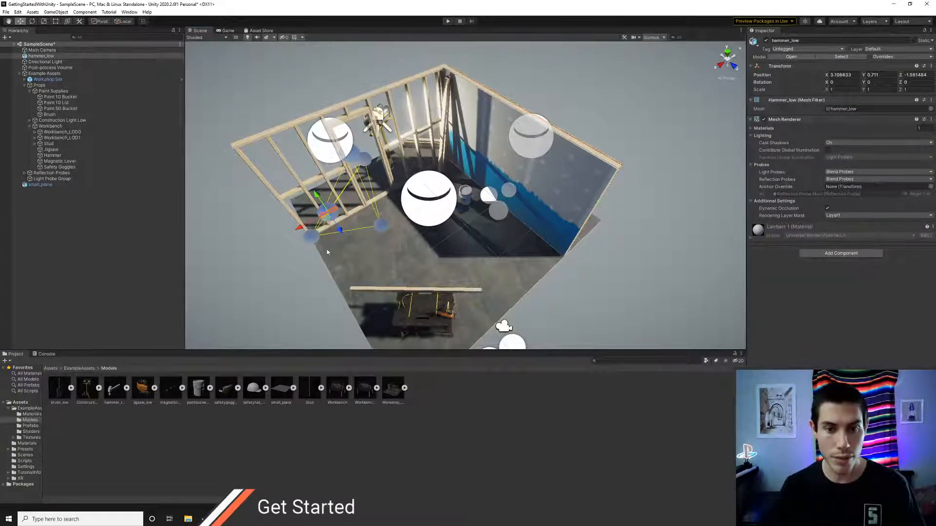
double_click(40, 56)
left_click_drag(393, 257, 356, 240, "alt")
scroll(422, 278, "up", 3)
scroll(422, 278, "down", 4)
scroll(429, 251, "down", 10)
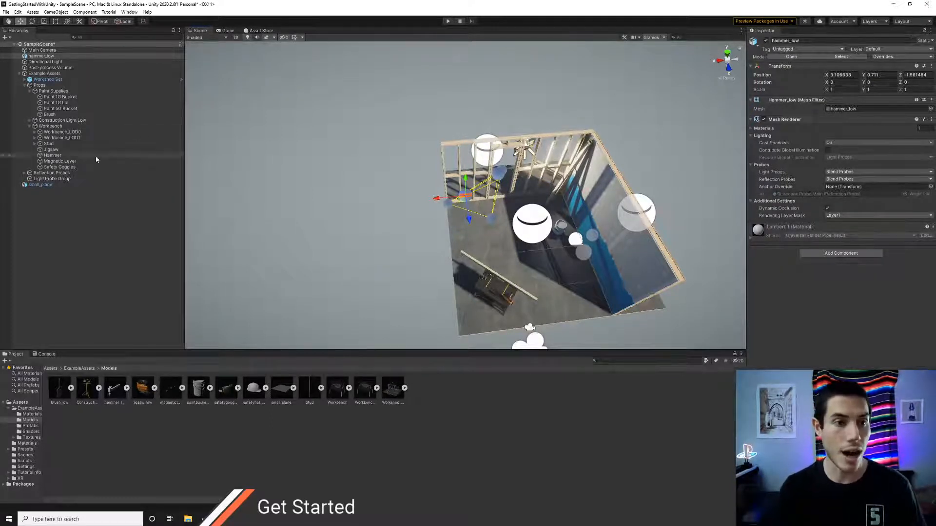
Step: Inspect the properties of the Paint 5G Bucket, Brush and Directional Light, and frame the light in the Scene view
left_click(63, 109)
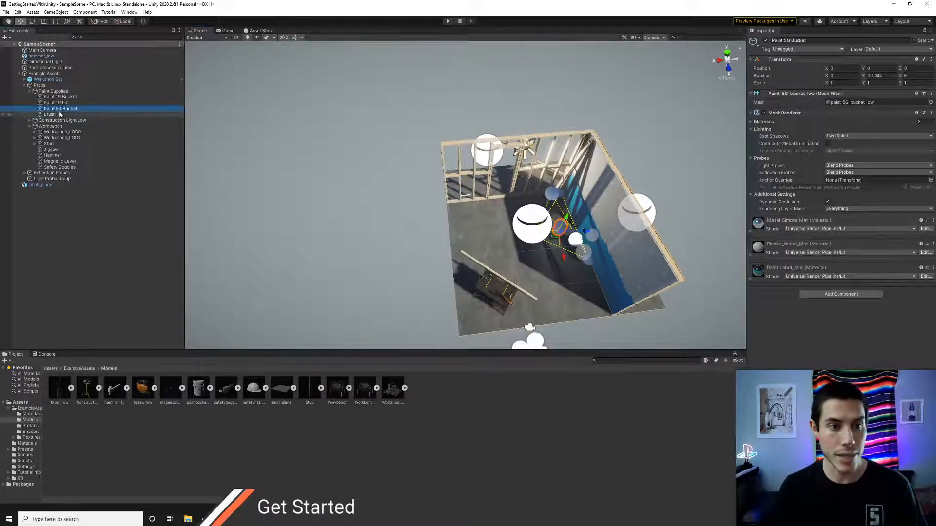
left_click(50, 115)
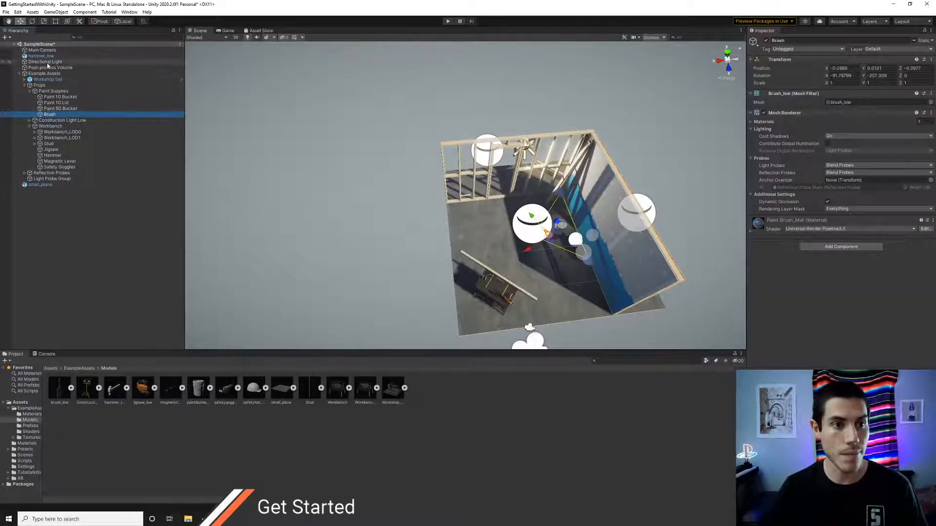
left_click(45, 62)
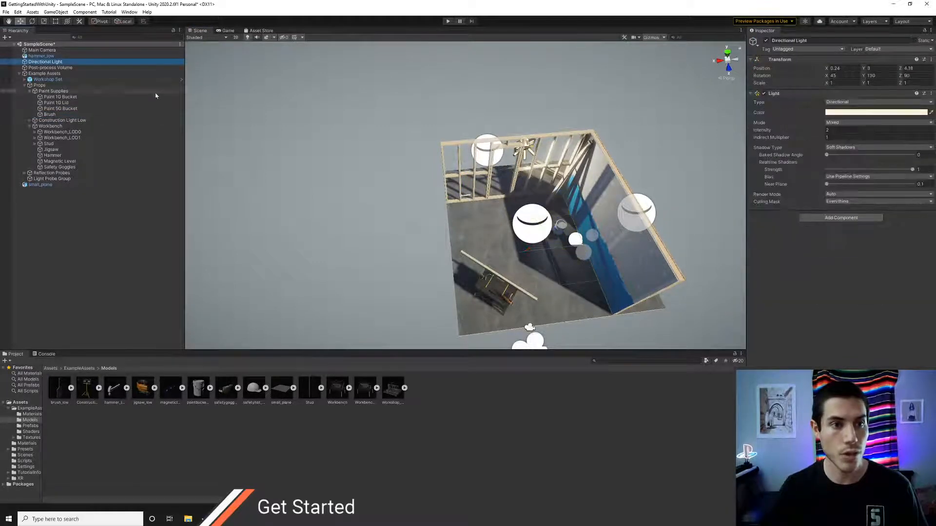
double_click(40, 62)
scroll(444, 200, "up", 3)
scroll(443, 199, "up", 3)
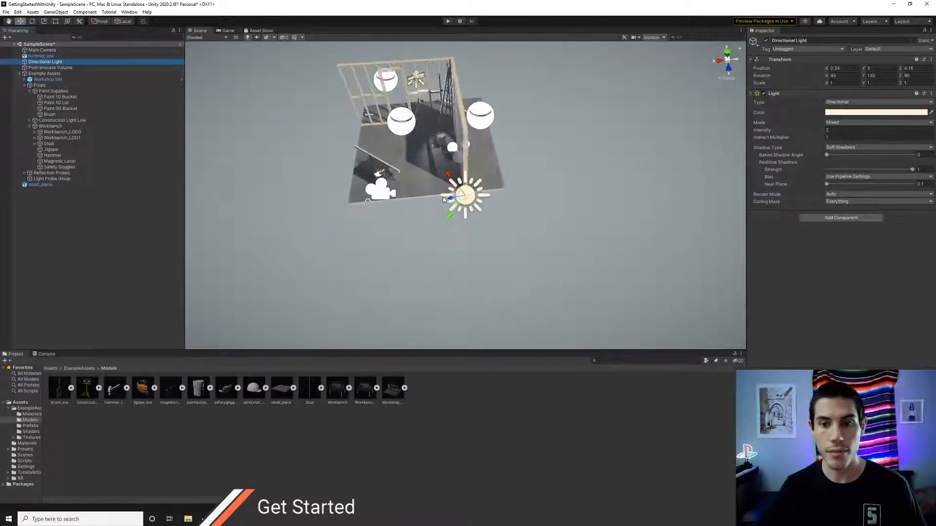
Step: Try a free rotation of the Directional Light and undo it
key("e")
left_click_drag(443, 197, 485, 185)
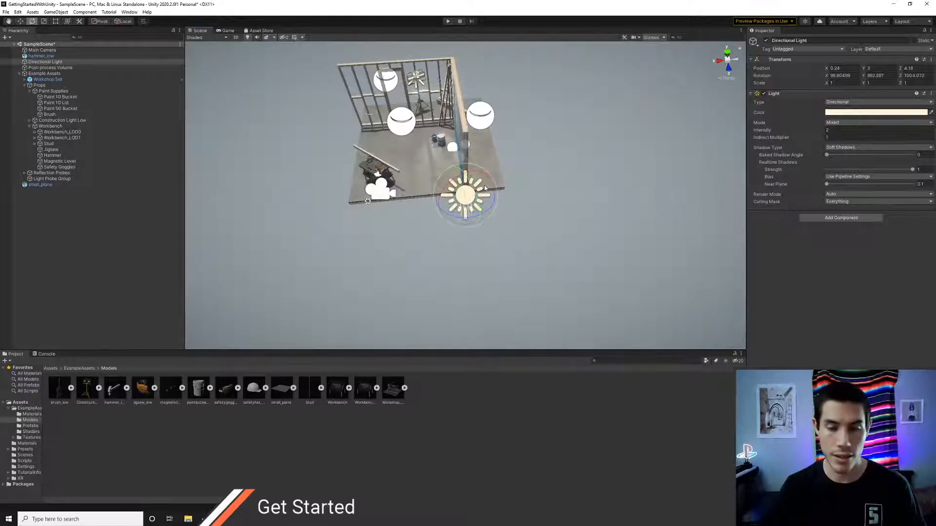
key("ctrl+z")
scroll(419, 250, "up", 3)
left_click_drag(425, 252, 477, 204, "alt")
key("q")
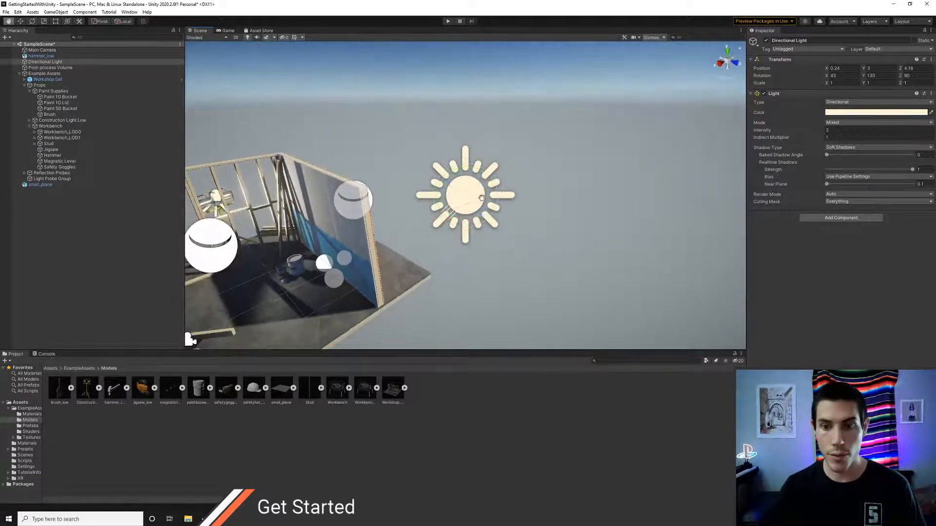
Step: Move the Directional Light to about X -0.269, Y 3, Z 3.573 with the Move tool
left_click(47, 56)
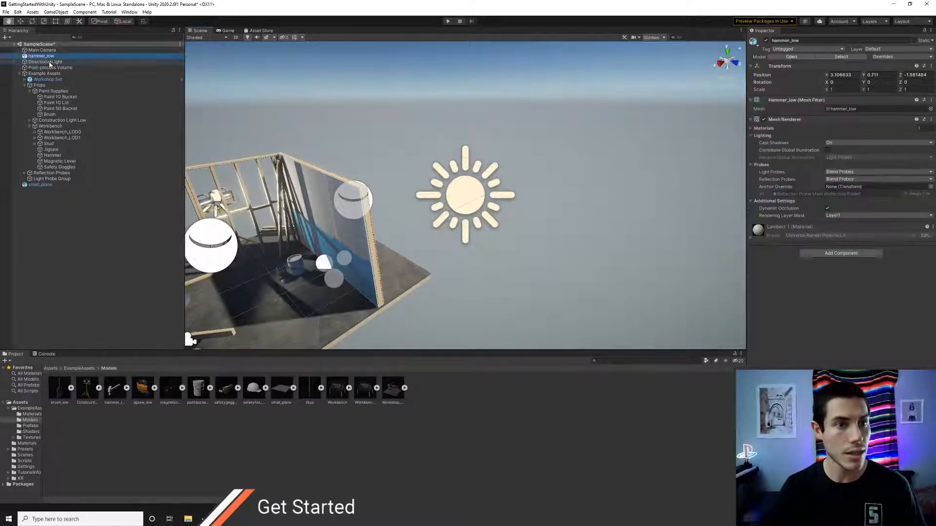
left_click(50, 62)
key("w")
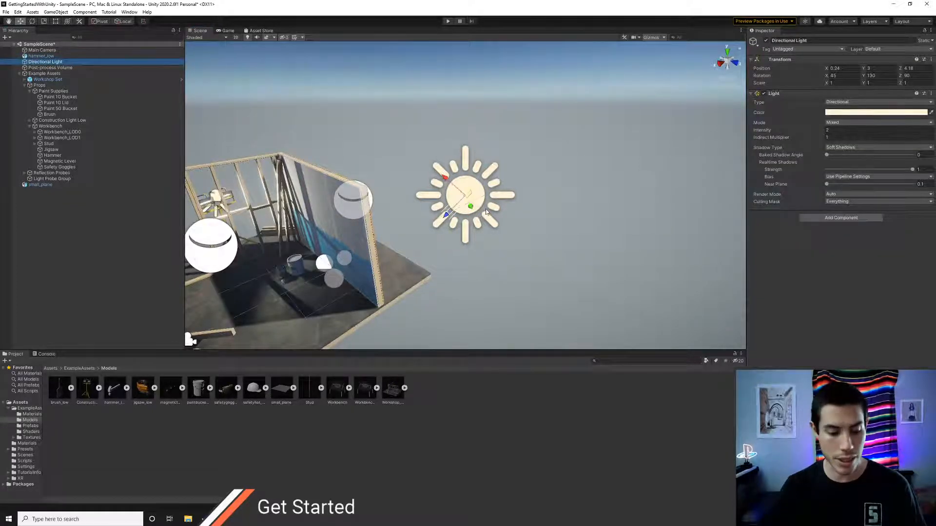
mouse_move(468, 209)
left_mouse_down()
mouse_move(480, 234)
mouse_move(462, 202)
mouse_move(471, 196)
left_mouse_up()
Step: Rotate the Directional Light to about X 23.9, Y 141.6, Z 100.4 and scale it uniformly to about 1.344
key("e")
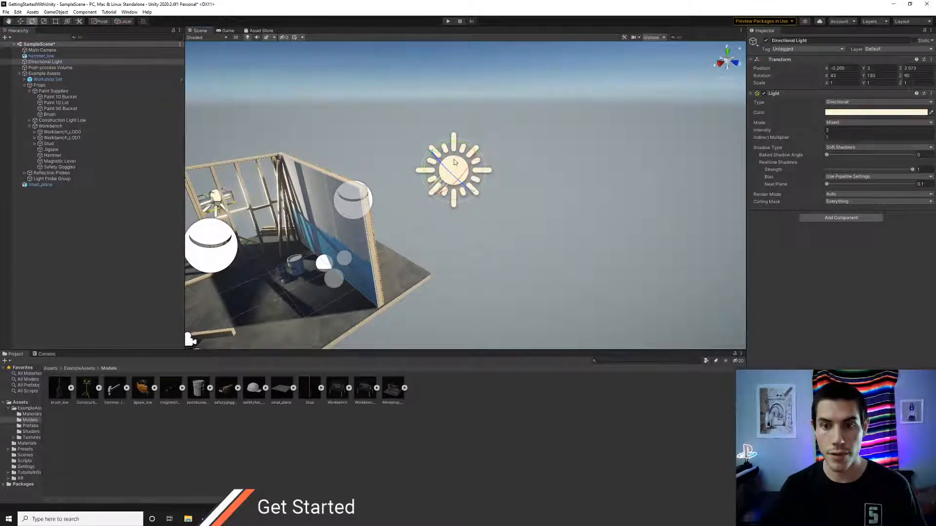
left_click_drag(450, 166, 464, 159)
key("r")
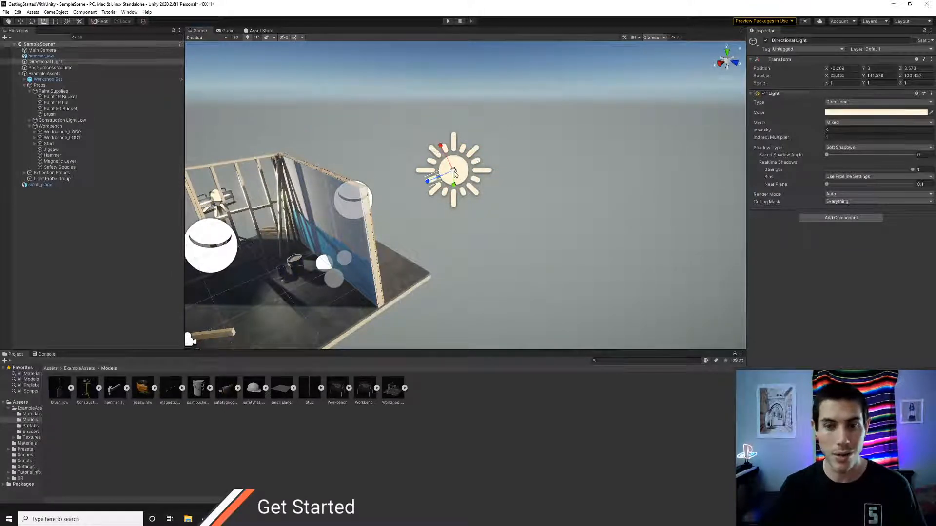
left_click_drag(454, 171, 497, 184)
Step: Select the Paint 5G Bucket in the scene and scale it uniformly to about 4.913
scroll(336, 238, "down", 3)
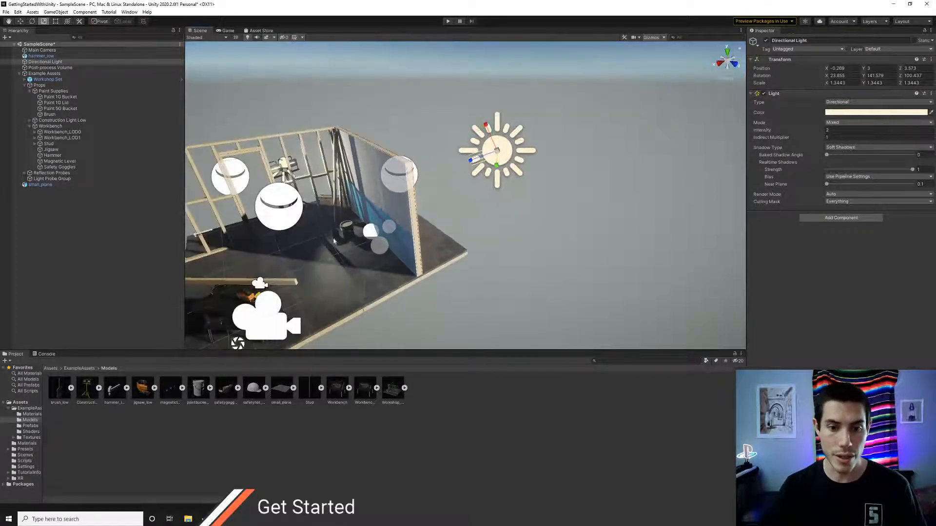
left_click(334, 226)
mouse_move(334, 225)
left_mouse_down("alt")
mouse_move(392, 199)
mouse_move(537, 213)
mouse_move(511, 172)
left_mouse_up("alt")
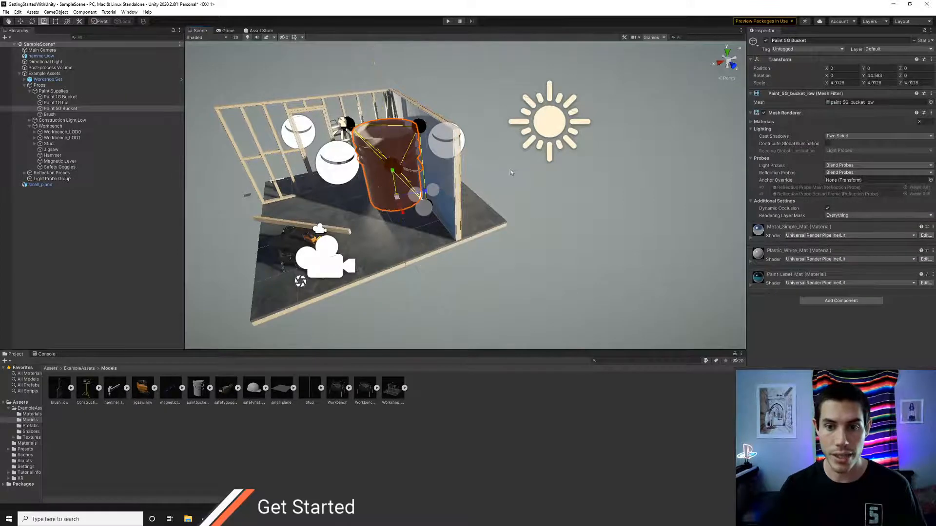
Step: Try stretching the Paint 5G Bucket along its Z axis and its X axis, undoing each stretch
left_click_drag(420, 195, 524, 184)
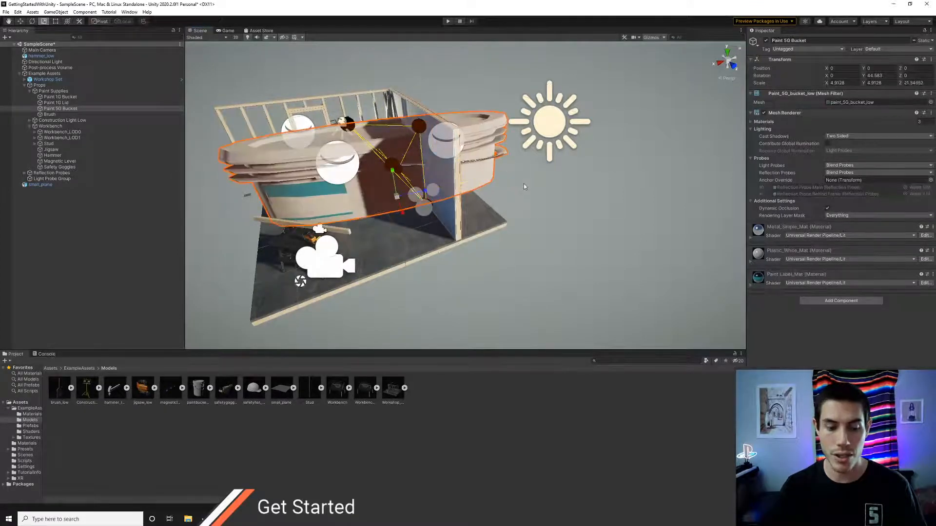
key("ctrl+z")
left_click_drag(404, 212, 419, 248)
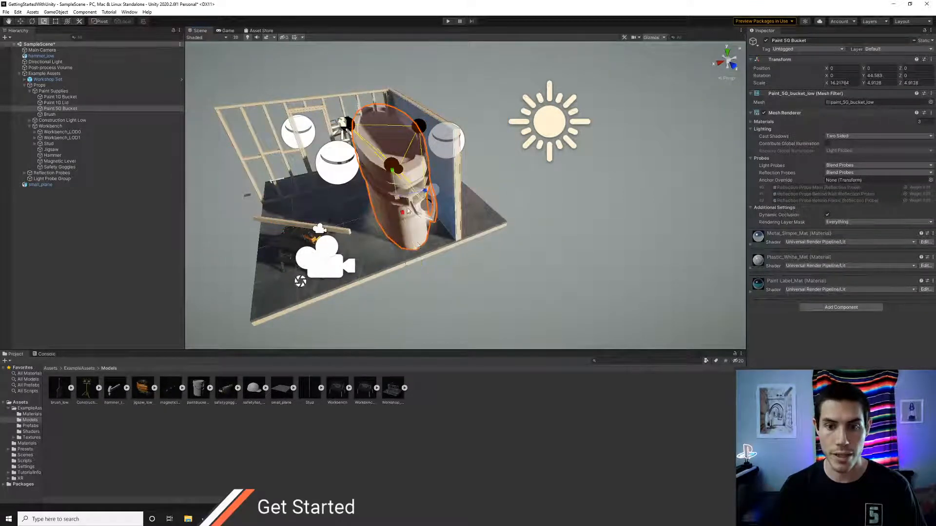
key("ctrl+z")
Step: Stretch the Paint 5G Bucket along its Y axis to a scale of about 33.755 and deselect it
left_click_drag(393, 172, 429, 188)
left_click_drag(428, 296, 427, 234)
mouse_move(427, 234)
left_mouse_down("alt")
mouse_move(489, 180)
mouse_move(495, 150)
mouse_move(516, 239)
left_mouse_up("alt")
scroll(515, 239, "down", 3)
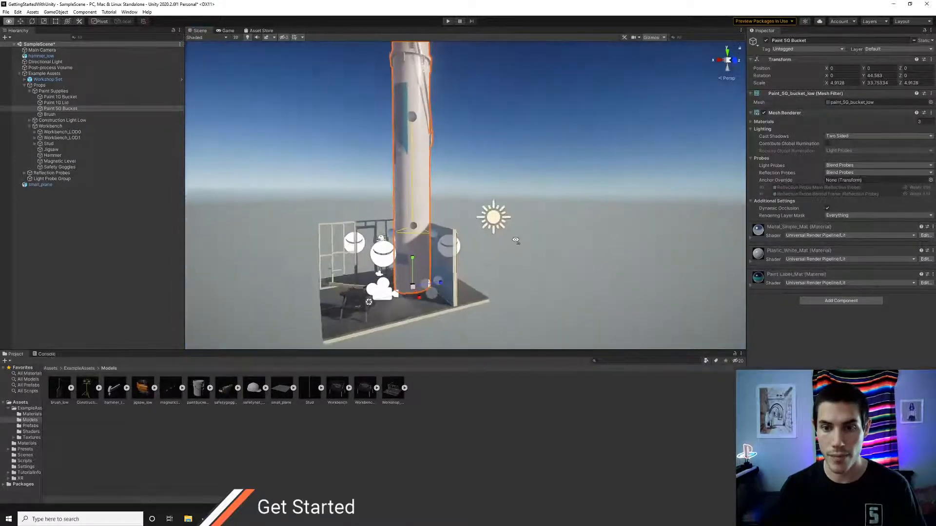
middle_click_drag(515, 239, 515, 281)
left_click(134, 249)
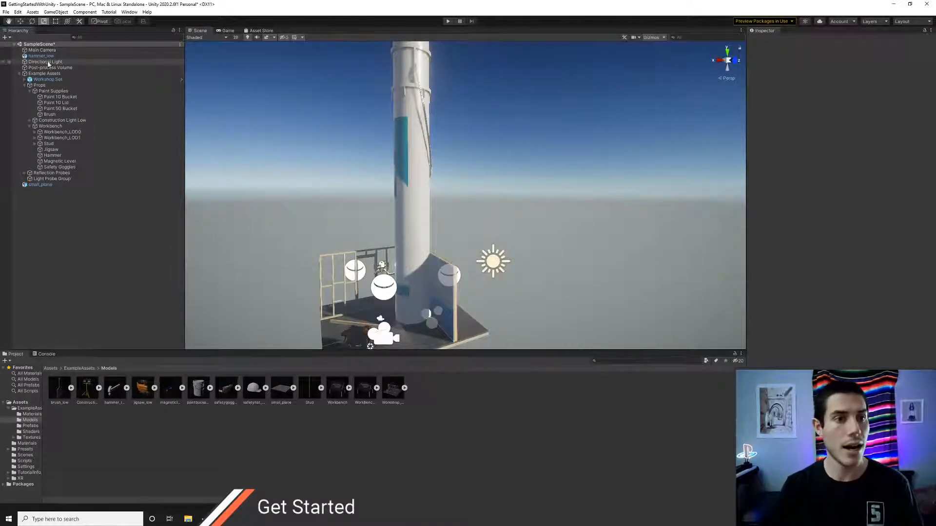
Step: Compare the component settings of the Directional Light and the Post-process Volume
left_click(48, 63)
right_click_drag(541, 191, 544, 211)
key("w")
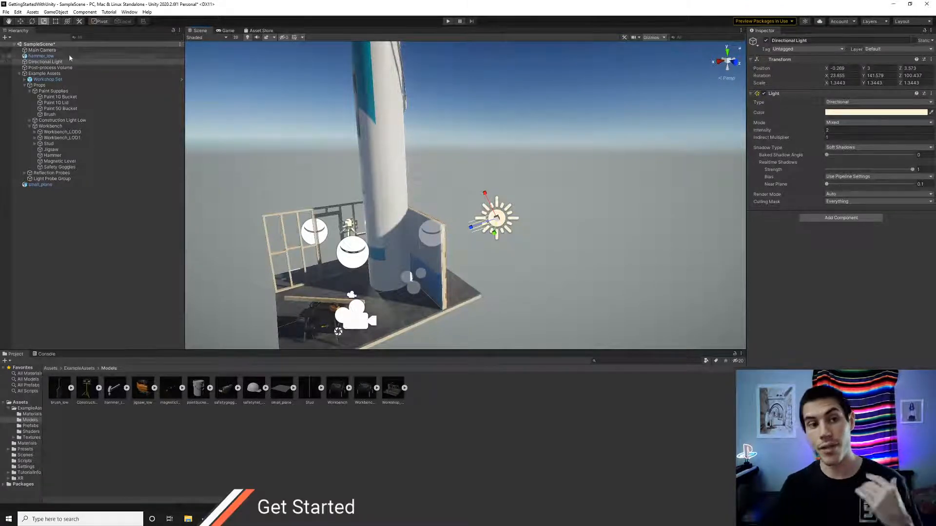
left_click(46, 67)
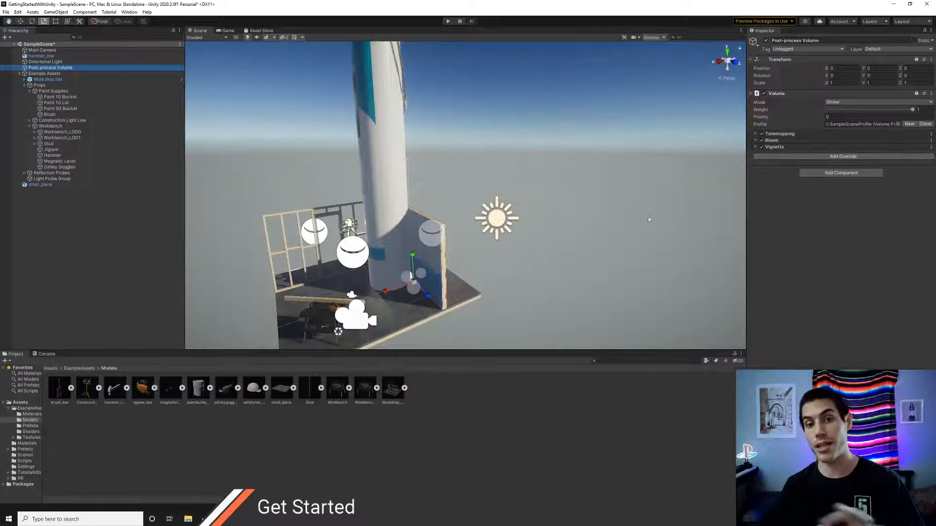
left_click(46, 62)
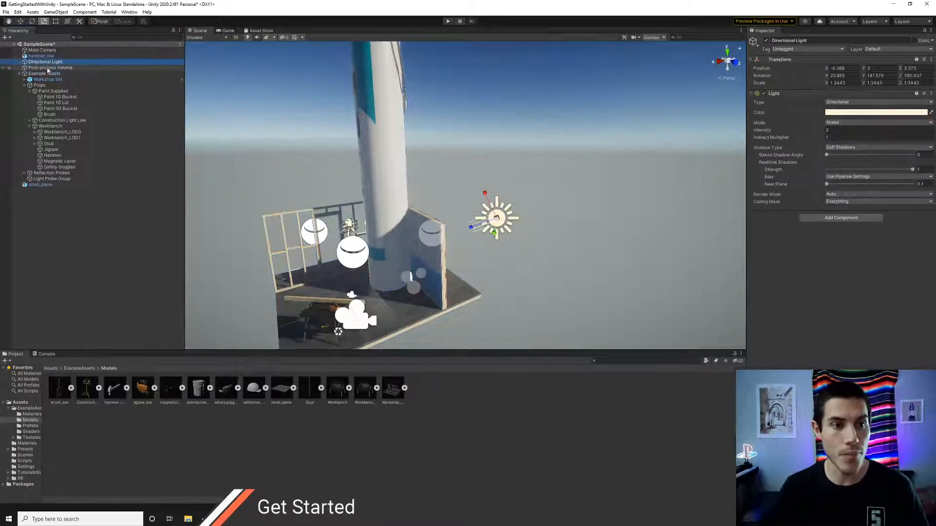
left_click(49, 68)
Step: Frame the Directional Light and rotate it to about X 57, Y 137, Z 112
left_click(45, 62)
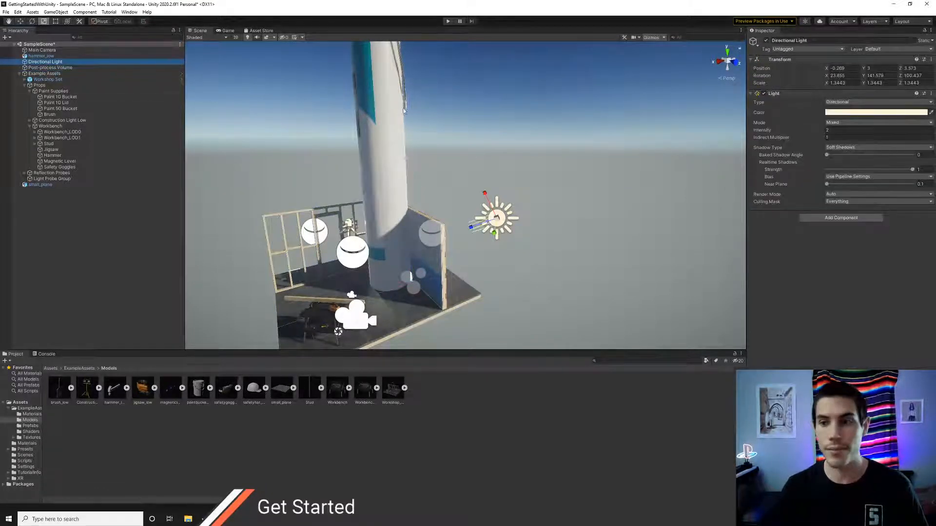
key("f")
key("e")
left_click_drag(475, 169, 472, 188)
left_click(50, 57)
left_click(50, 62)
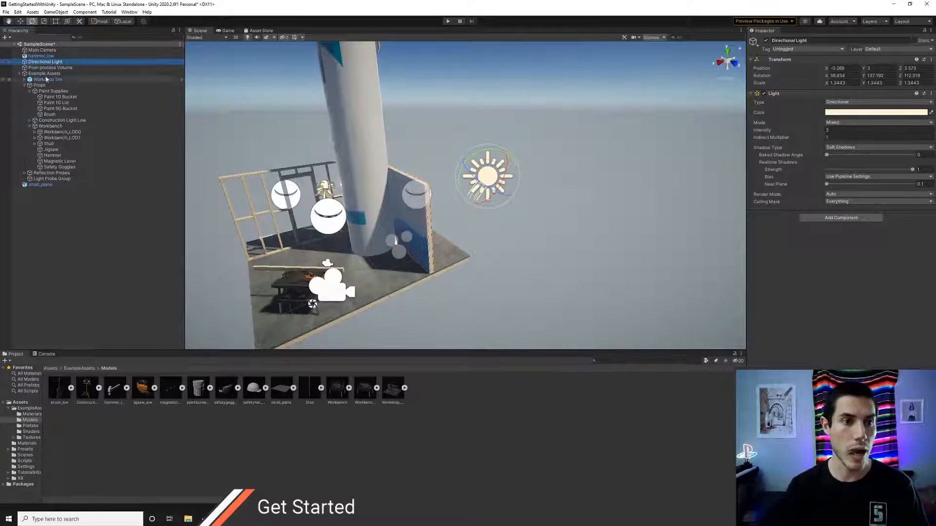
Step: Rename the Directional Light object as "Not a light"
left_click(48, 68)
left_click(48, 62)
left_click(47, 62)
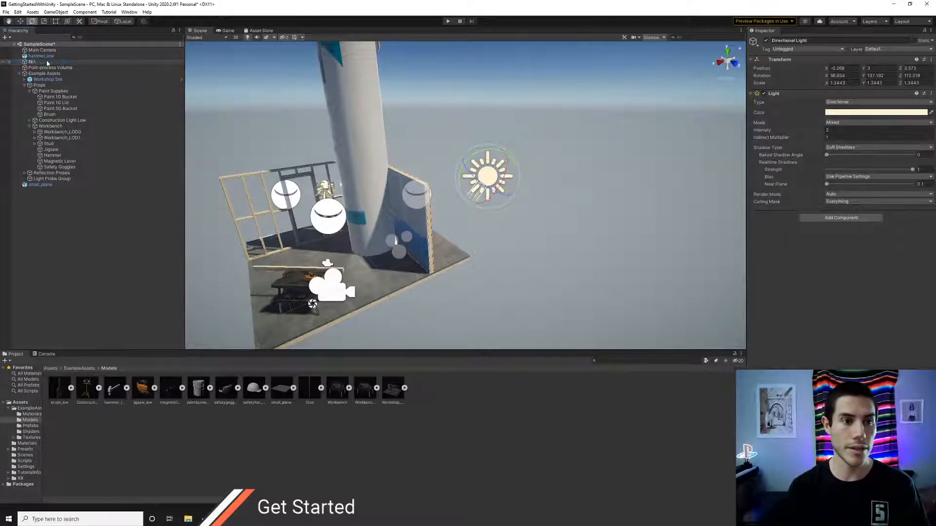
type("Not a lig")
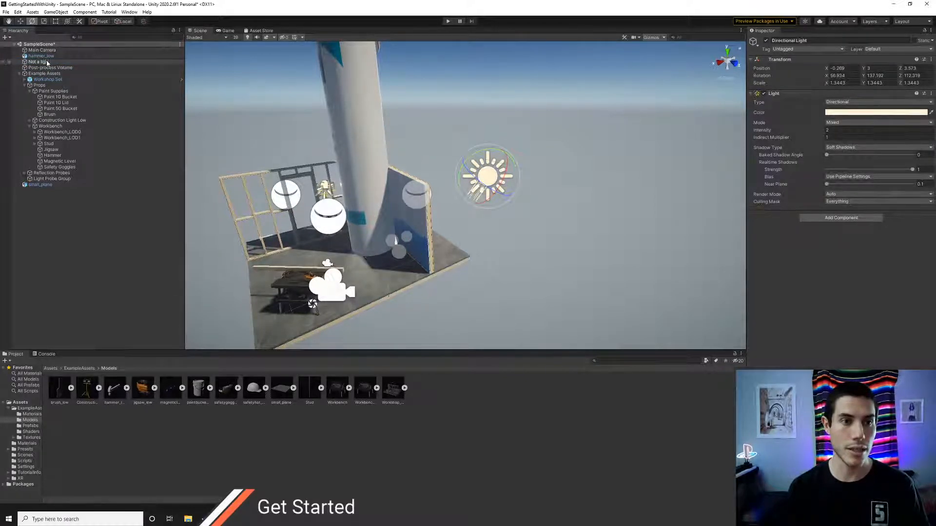
type("ht")
key("Return")
key("Down")
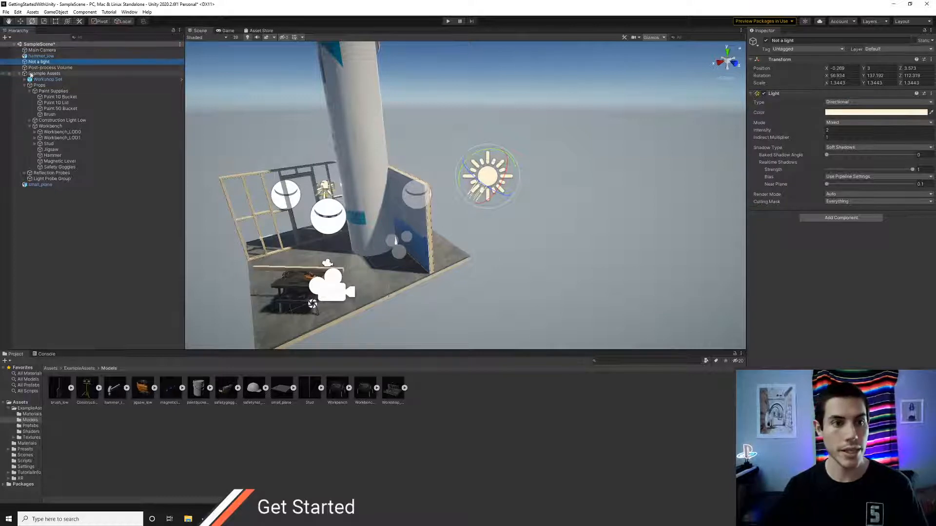
Step: Rotate the "Not a light" object in several directions, ending at about X 54.5 and Z 177.8
left_click(497, 178)
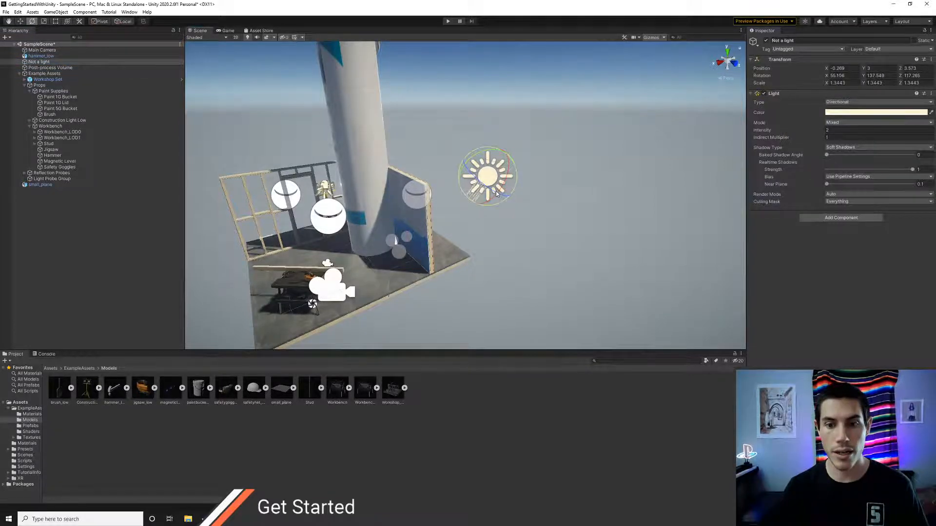
left_click_drag(497, 180, 491, 141)
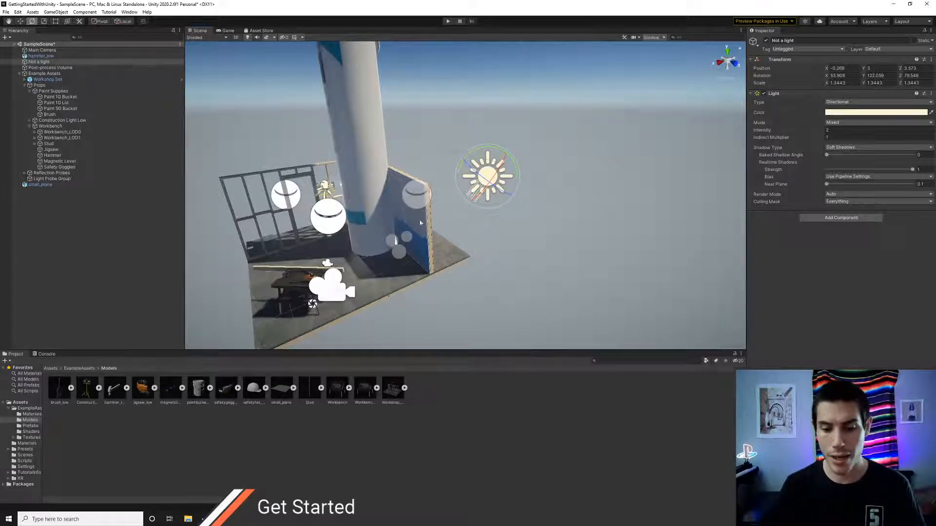
scroll(420, 222, "up", 5)
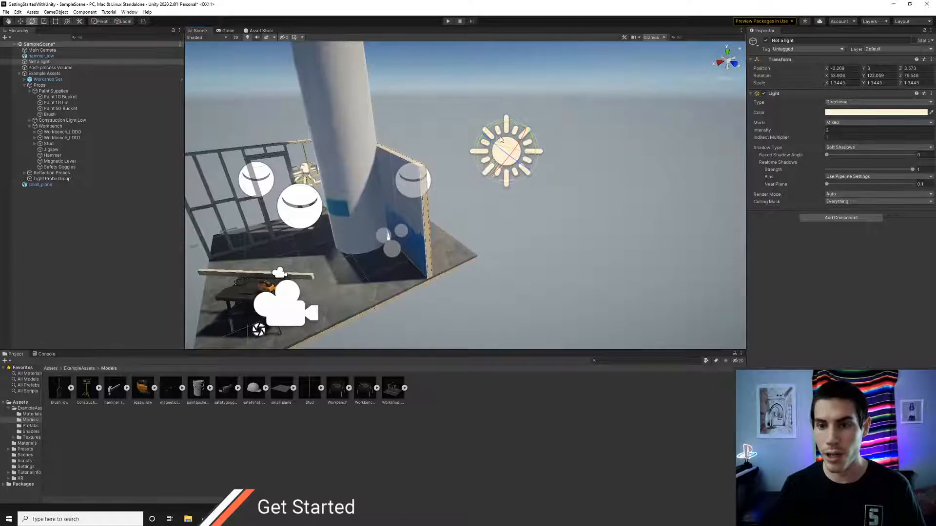
left_click_drag(501, 140, 524, 154)
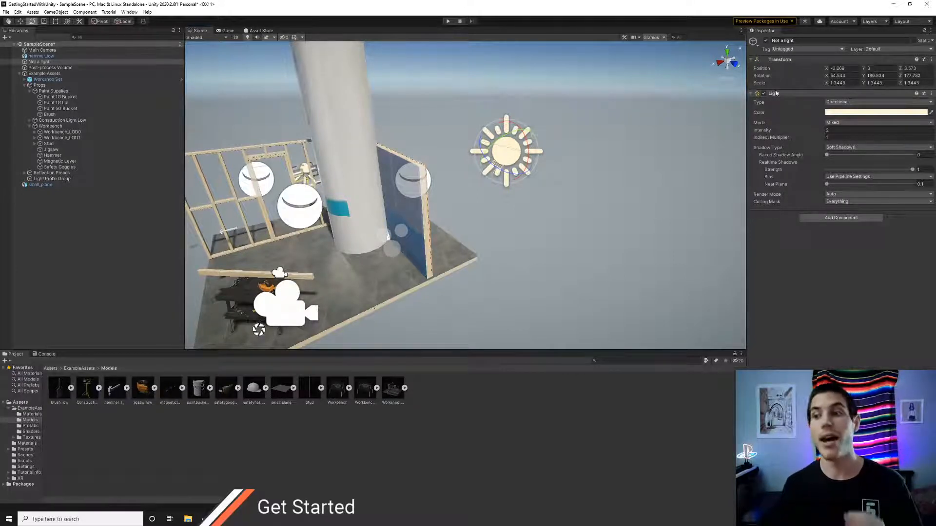
Step: Create an empty game object at the root of SampleScene and name it Character
right_click(71, 223)
left_click(97, 307)
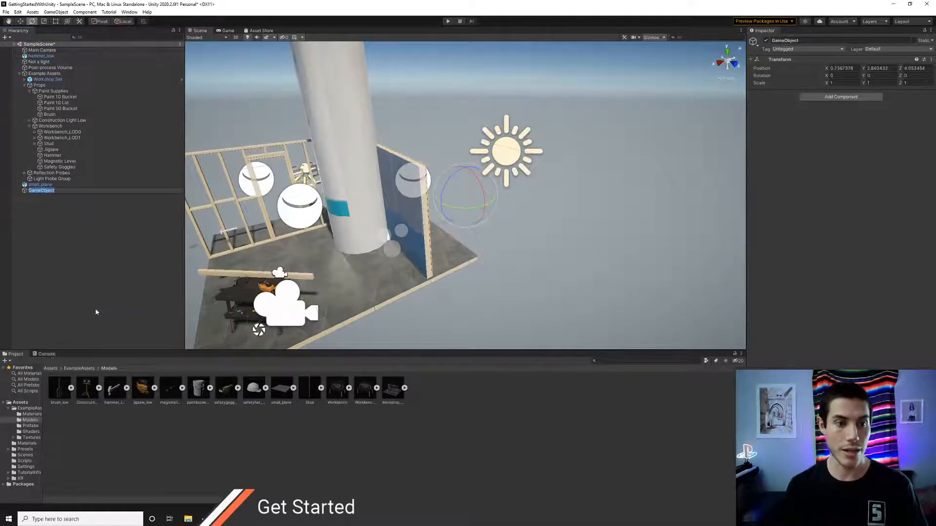
type("Character")
key("Return")
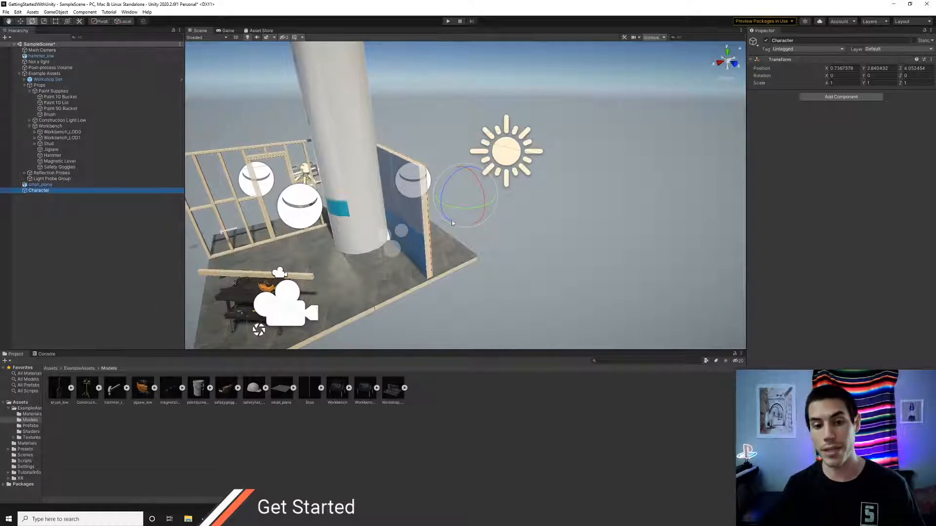
Step: Move the Character object back and forth along its X axis with the Move tool
key("s")
mouse_move(452, 223)
right_mouse_down()
mouse_move(431, 229)
mouse_move(449, 228)
right_mouse_up()
key("q")
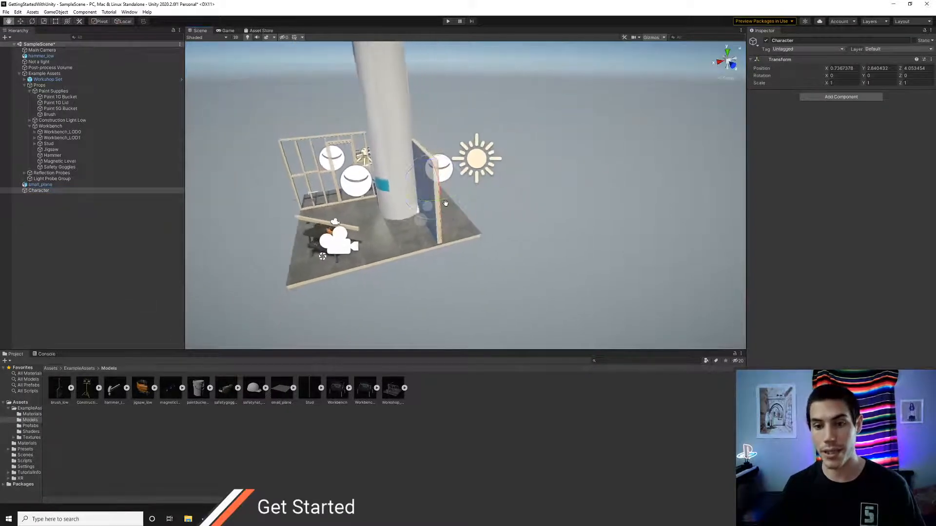
left_click(40, 184)
left_click(39, 190)
key("w")
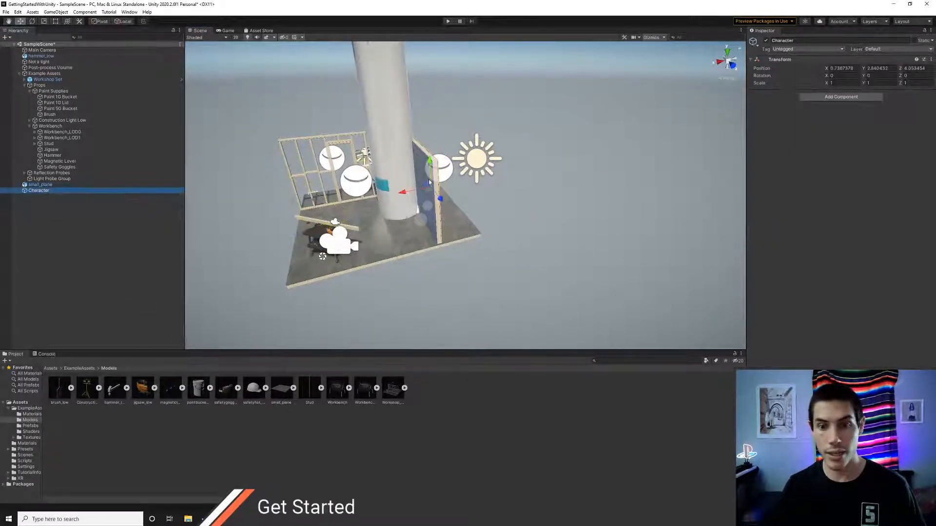
mouse_move(428, 184)
left_mouse_down()
mouse_move(412, 192)
mouse_move(436, 188)
mouse_move(423, 191)
left_mouse_up()
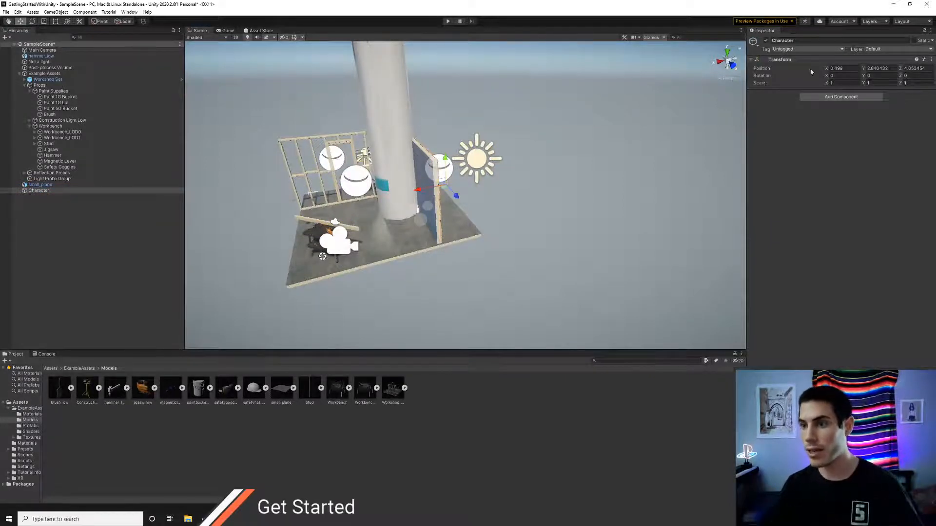
left_click_drag(419, 189, 380, 185)
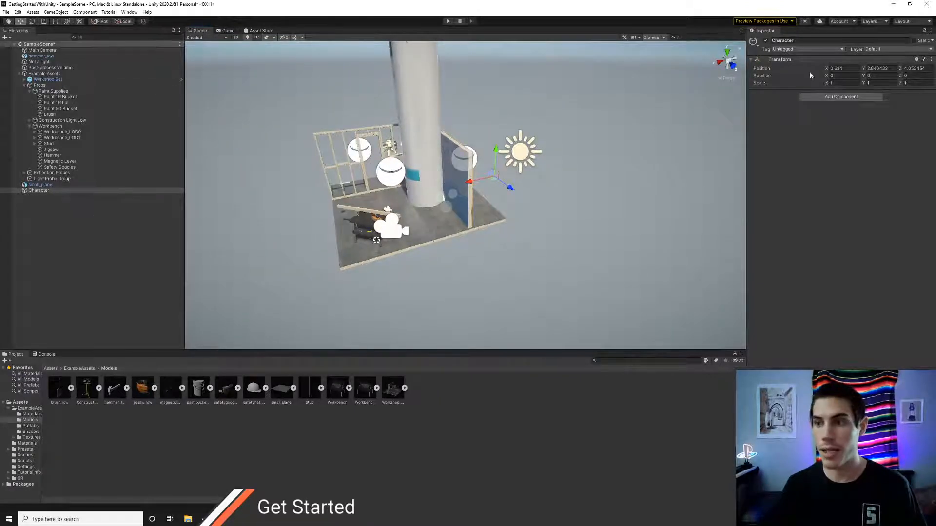
Step: Add a Light component to the Character object
left_click(812, 97)
type("light")
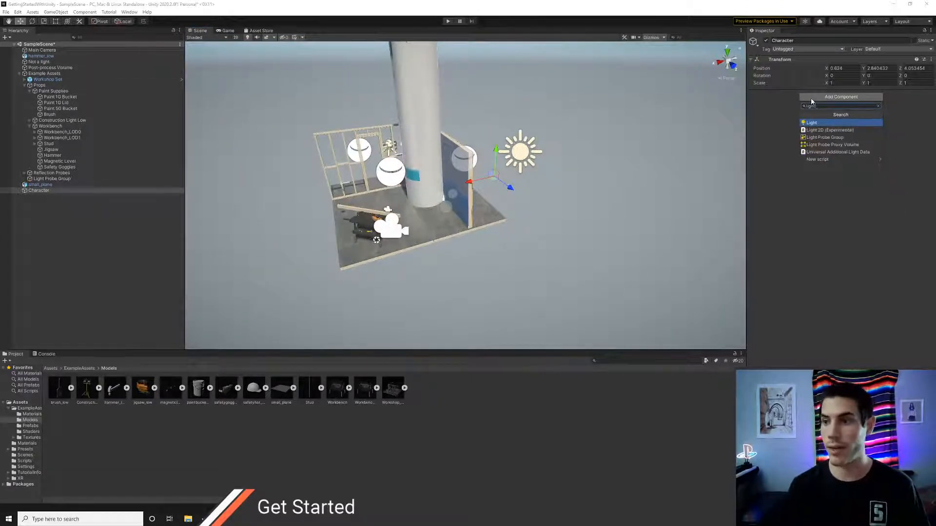
key("Return")
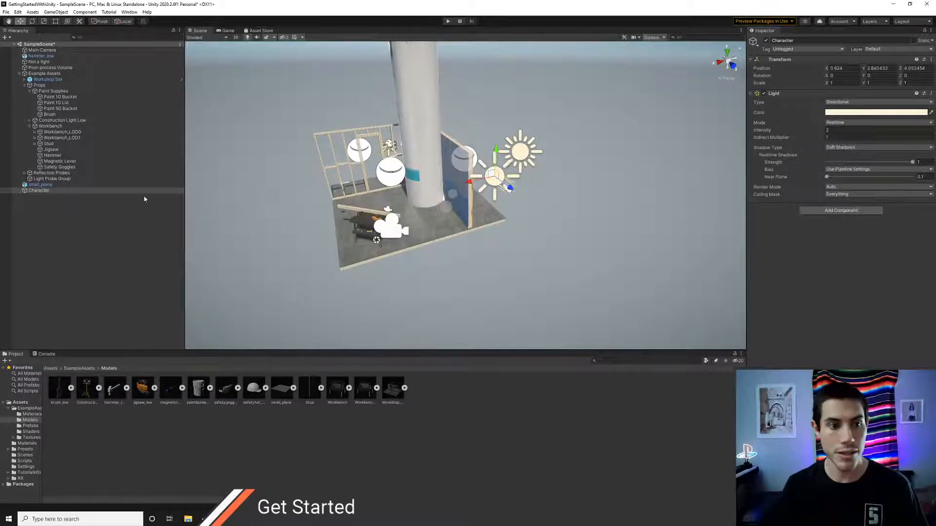
Step: Rotate the Character object so its light brightens the room, ending at about Y -79.9 and Z 61.3
left_click(40, 184)
left_click(38, 190)
key("e")
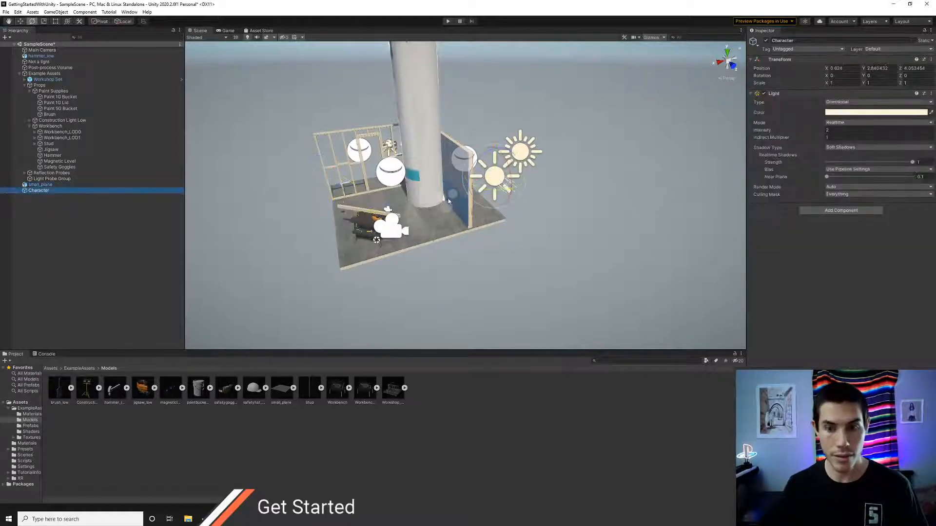
left_click_drag(490, 202, 525, 171)
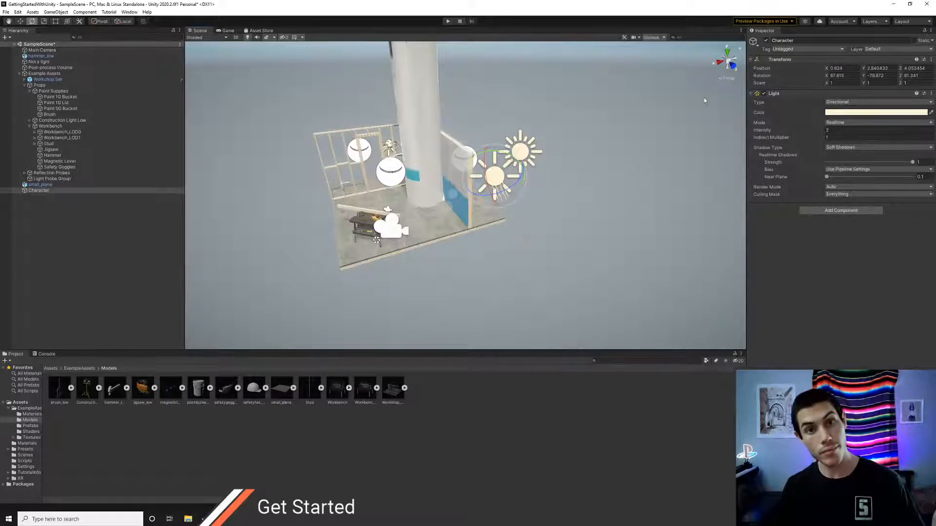
Step: Add a Rigidbody component to the Character object
right_click_drag(491, 109, 453, 117)
key("w")
scroll(622, 195, "down", 10)
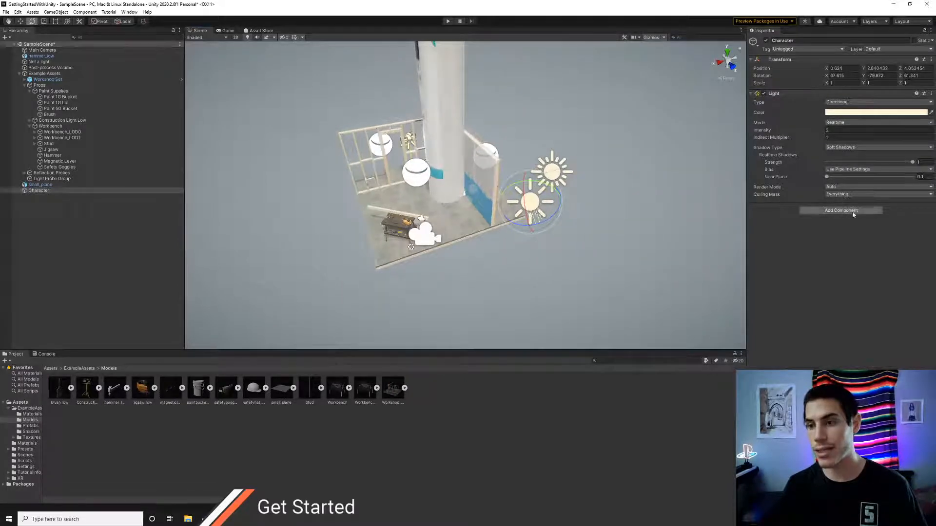
left_click(838, 213)
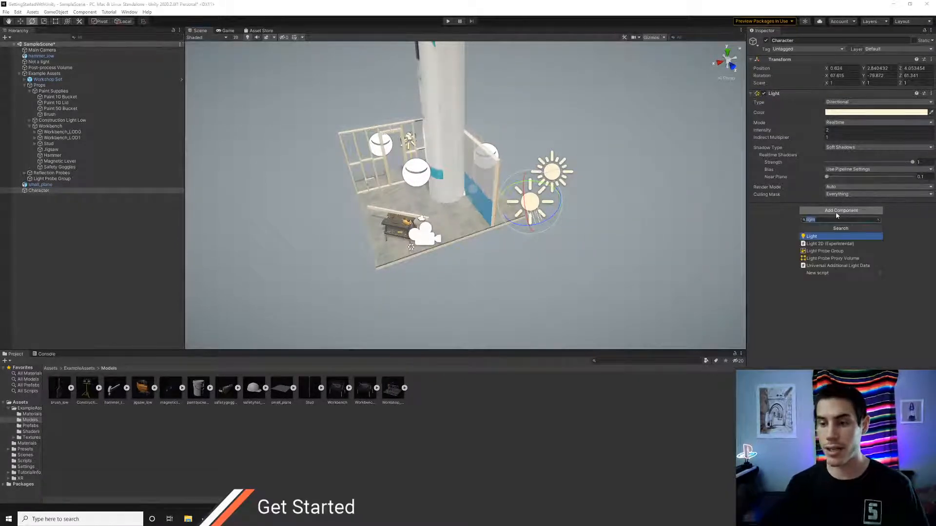
type("rigidbody")
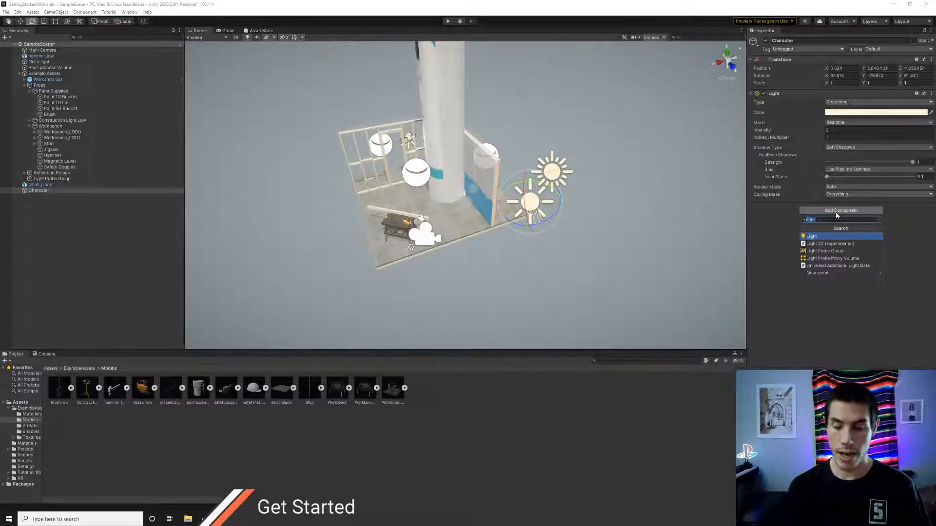
key("Return")
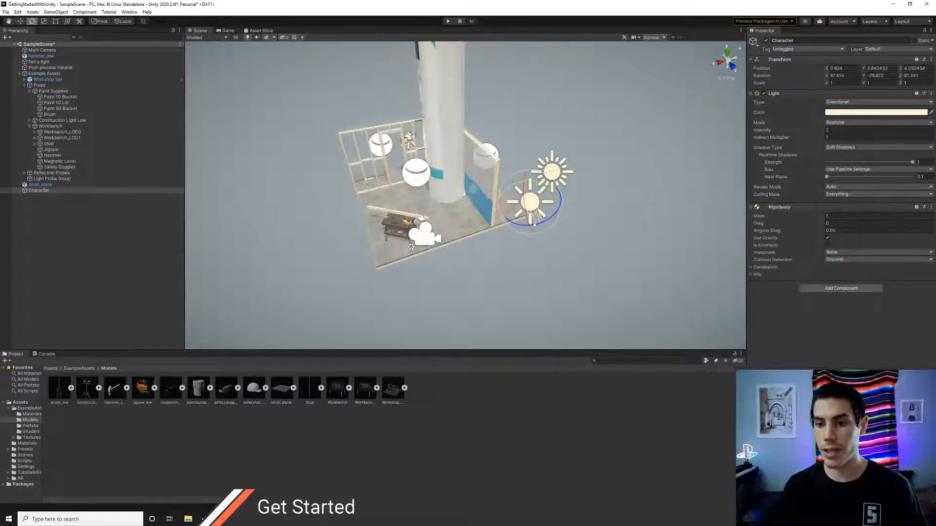
Step: Move the Character object over the room's floor to about X 1.92, Y 2.02, Z -0.04
key("w")
left_click_drag(537, 210, 470, 129)
right_click_drag(382, 119, 416, 152)
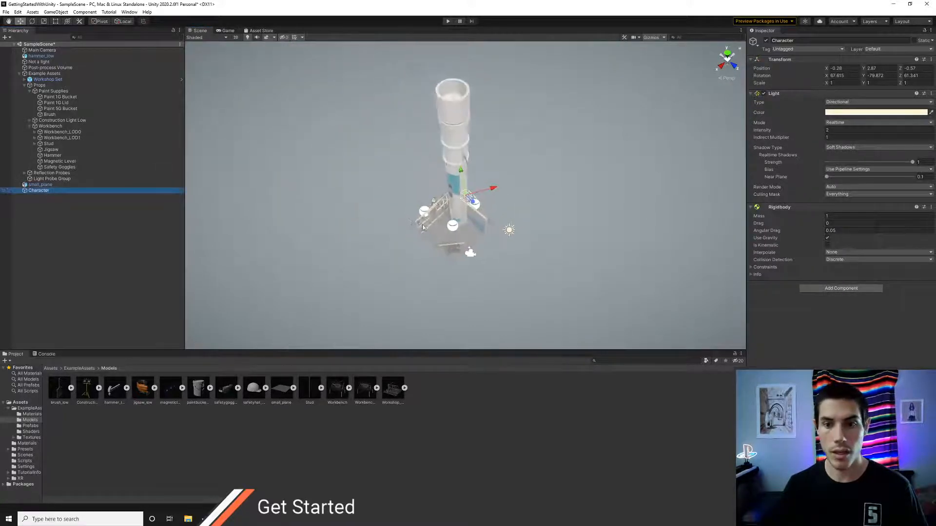
scroll(550, 236, "up", 8)
left_click_drag(550, 236, 437, 233, "alt")
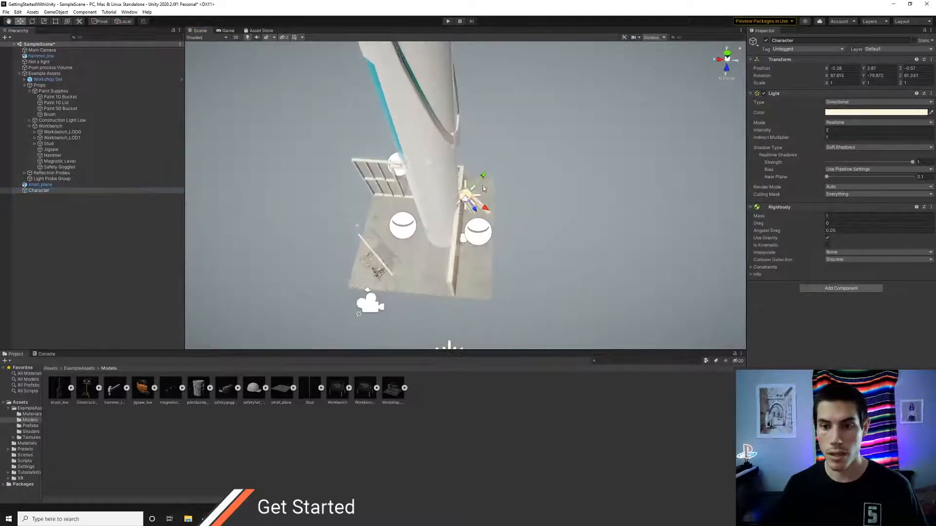
left_click_drag(484, 178, 455, 210)
left_click_drag(455, 245, 408, 237)
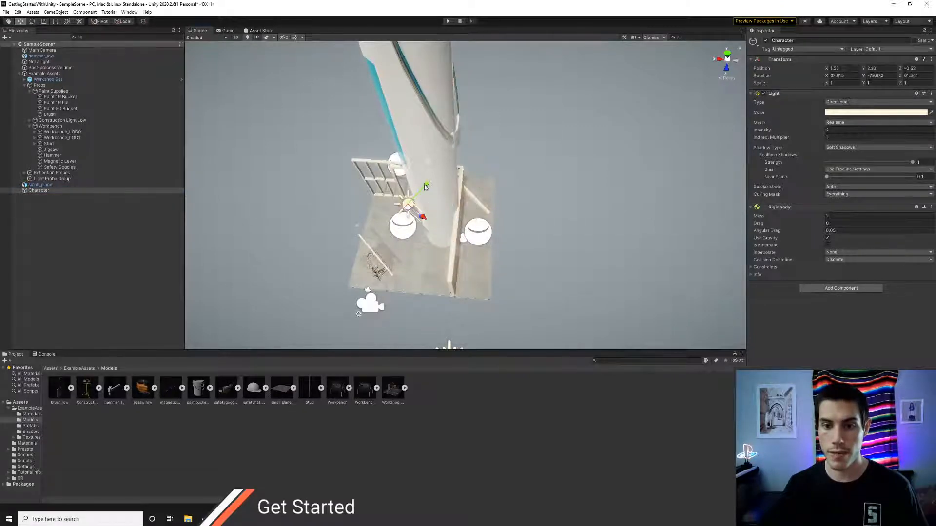
left_click_drag(426, 187, 414, 198)
Step: Remove the Rigidbody component from the Character object
left_click(108, 185)
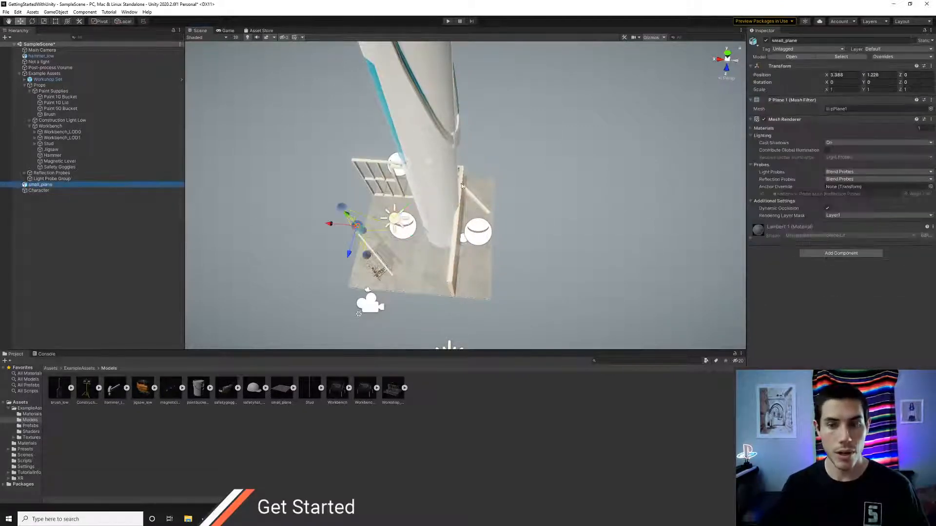
left_click(111, 190)
right_click(782, 214)
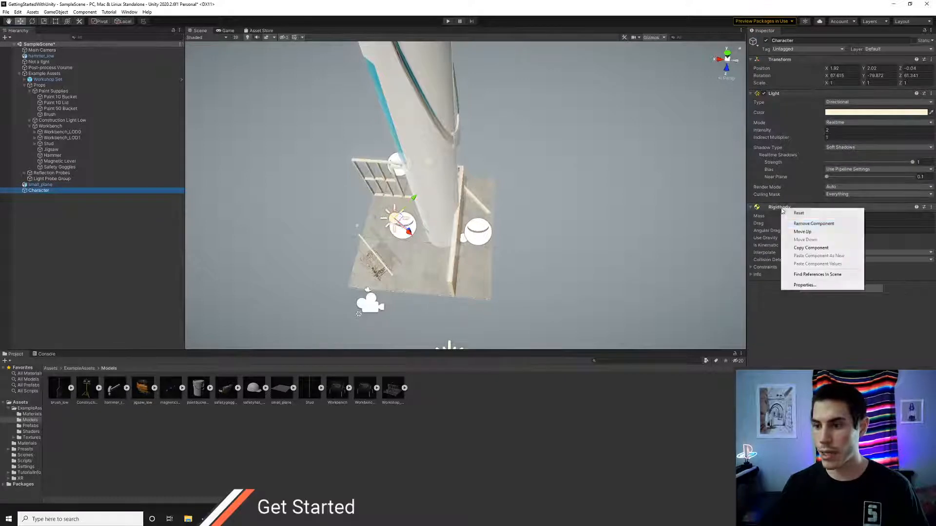
left_click(809, 221)
Step: Change the Character object's light type to Spot
mouse_move(430, 251)
right_mouse_down()
mouse_move(406, 246)
mouse_move(440, 242)
right_mouse_up()
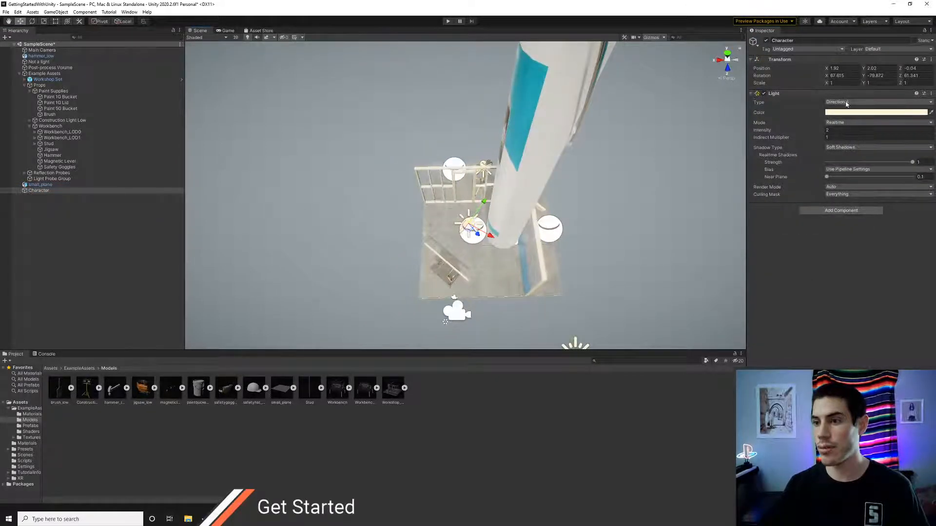
left_click(835, 103)
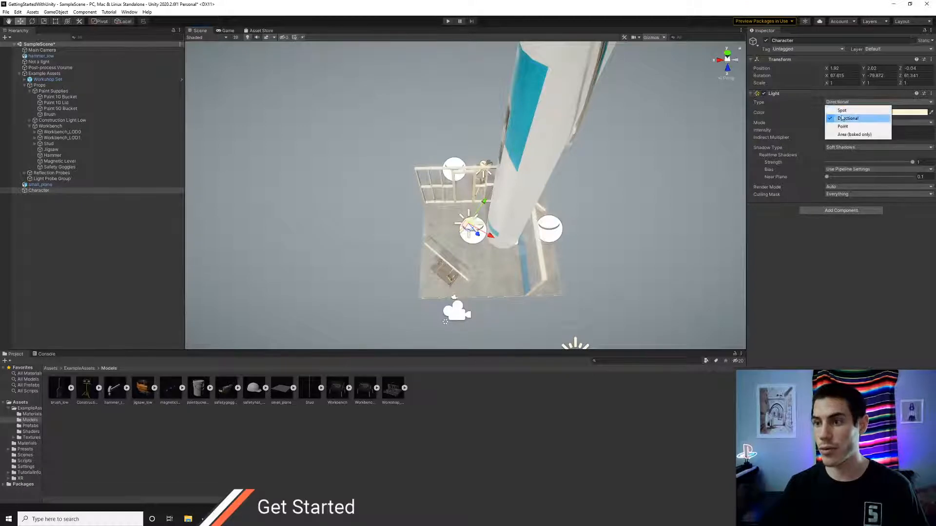
left_click(835, 108)
Step: Rotate the spot light toward the workbench area, ending at about X 77.3 and Z -50.7
key("e")
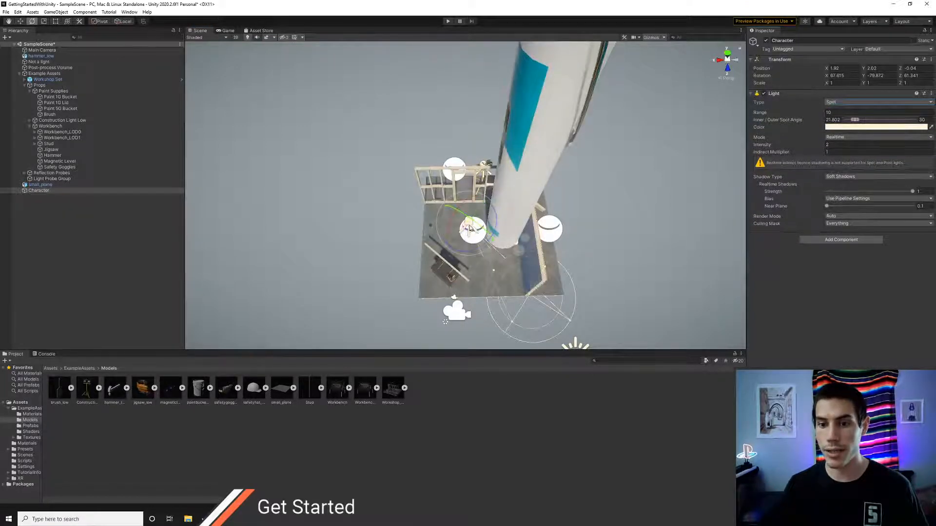
left_click_drag(458, 235, 481, 243)
scroll(481, 243, "up", 6)
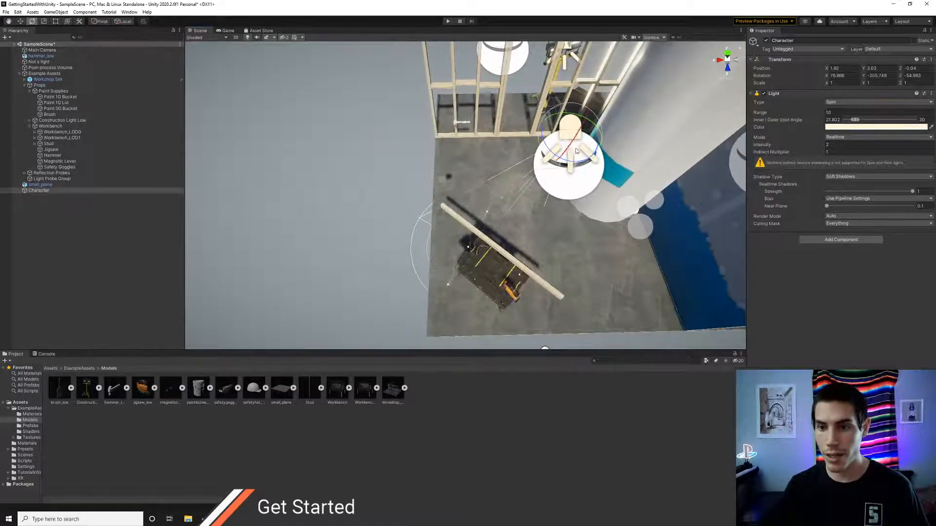
left_click_drag(576, 151, 627, 148)
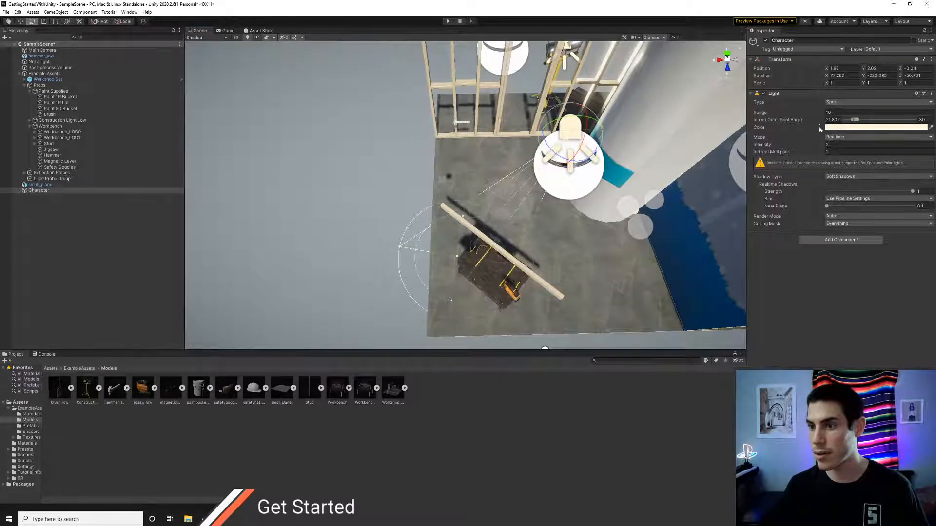
Step: Raise the spot light's intensity to about 16.15 and rotate its beam onto the workbench, at about X 43.3, Y -303.4
left_click_drag(818, 149, 270, 152)
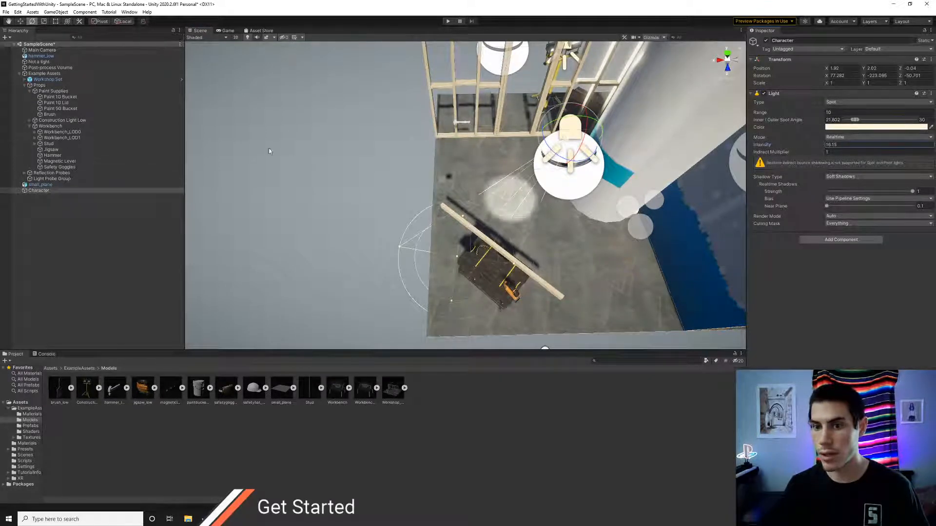
left_click_drag(562, 134, 573, 124)
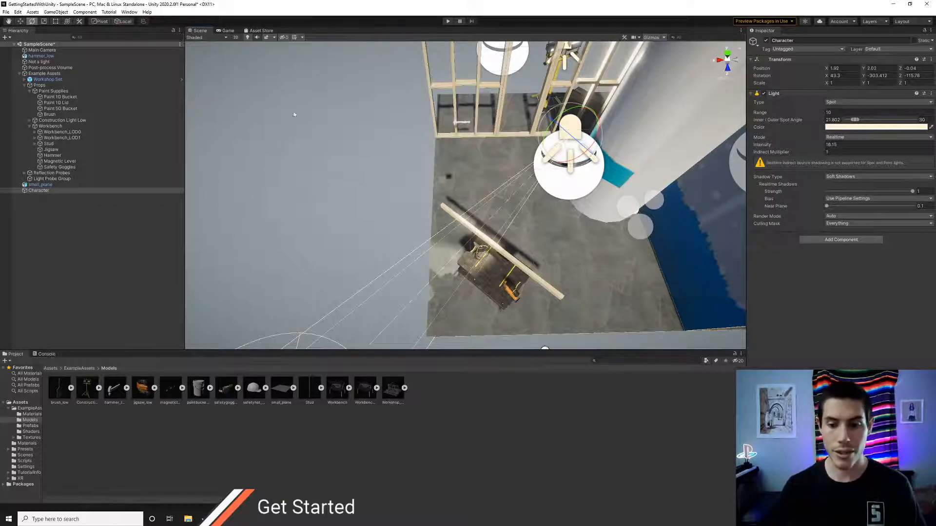
Step: Change the Character object's light type to Point and set its intensity to 12.5
left_click_drag(281, 148, 474, 179, "alt")
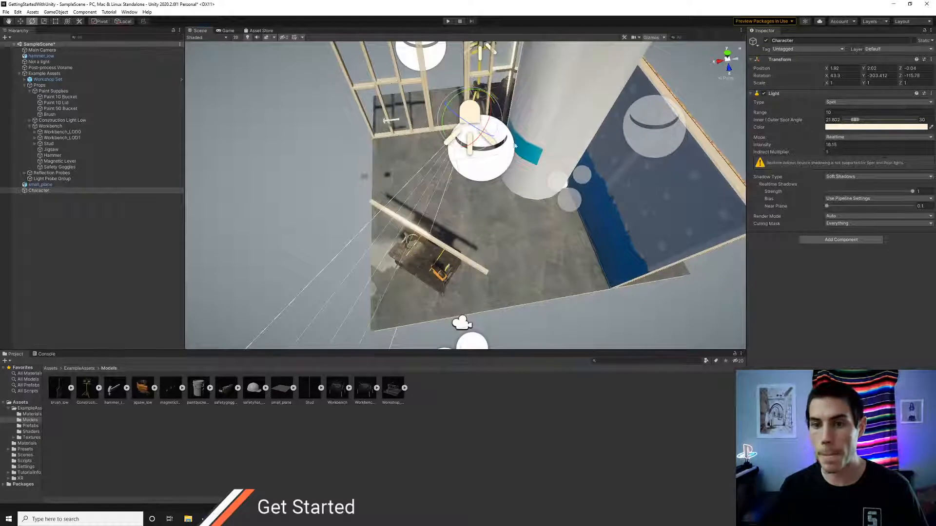
left_click(850, 103)
left_click(849, 126)
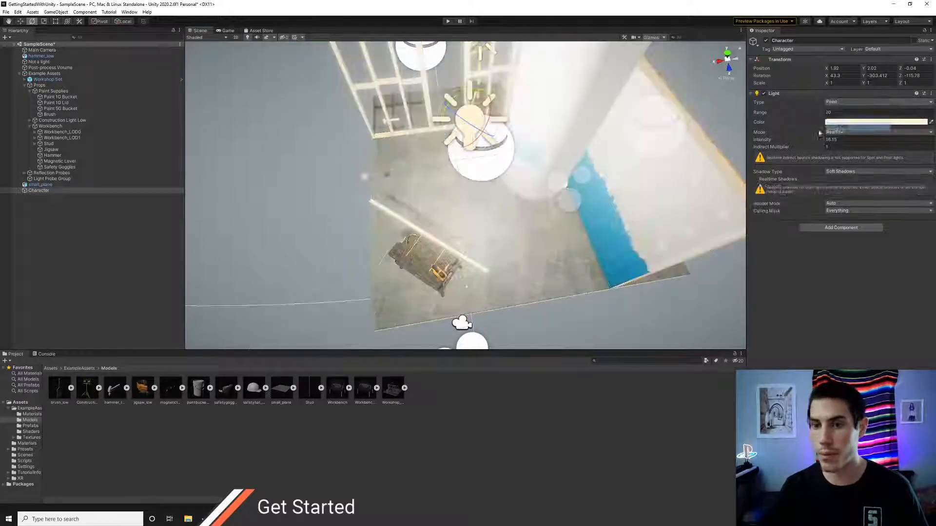
left_click(830, 137)
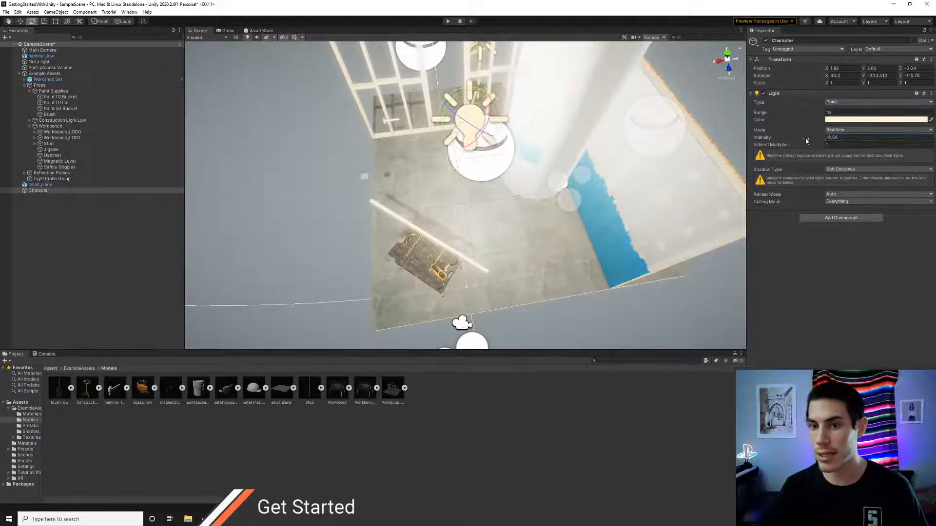
type("12.3")
key("BackSpace")
type("5")
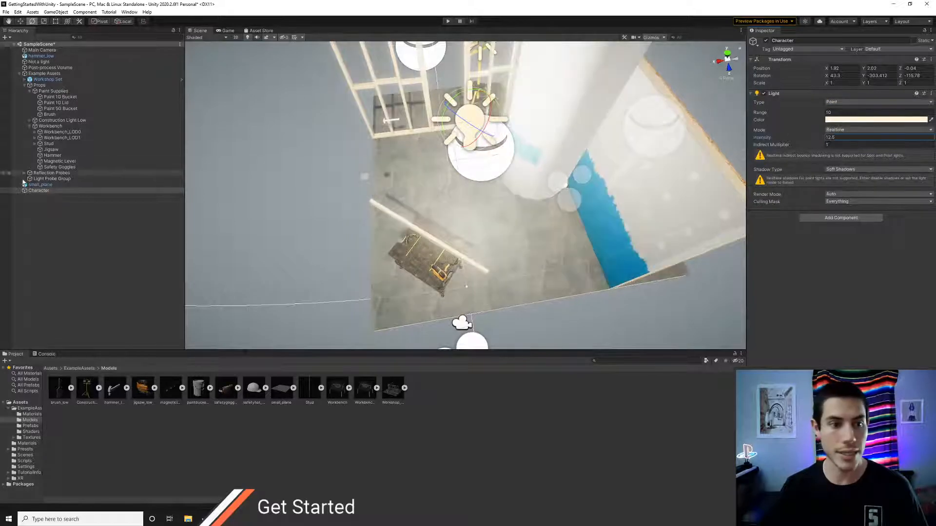
Step: Delete the Character object from the scene
left_click(41, 191)
key("Delete")
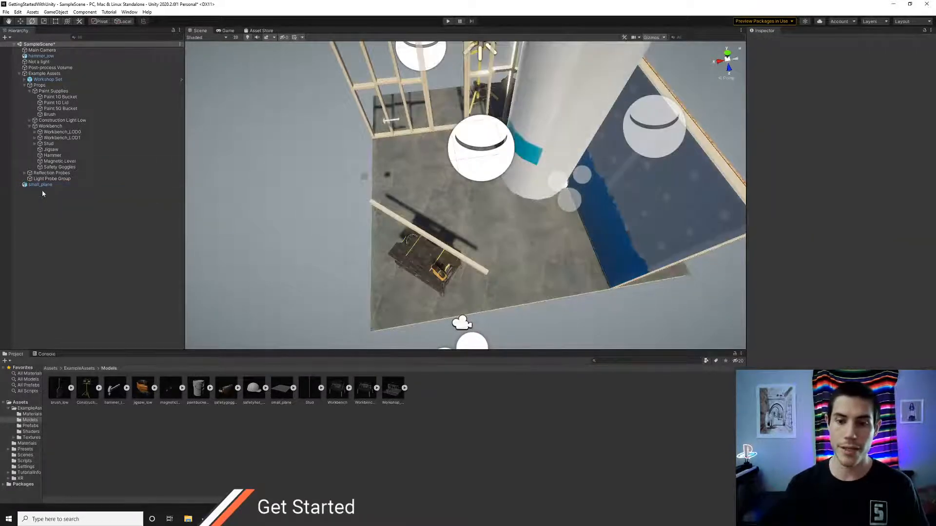
Step: Create an Audio Source object at the root of SampleScene
left_click_drag(439, 170, 476, 175, "alt")
right_click(55, 214)
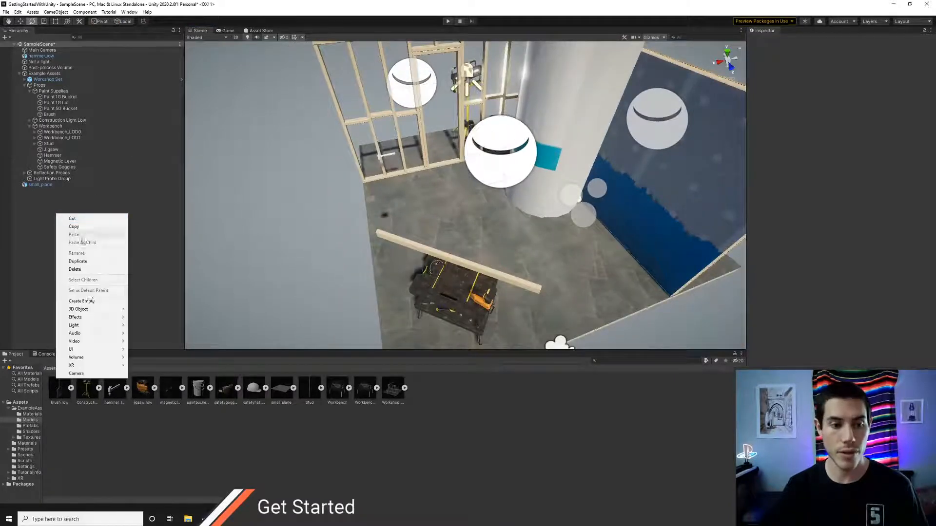
left_click(41, 216)
right_click(40, 216)
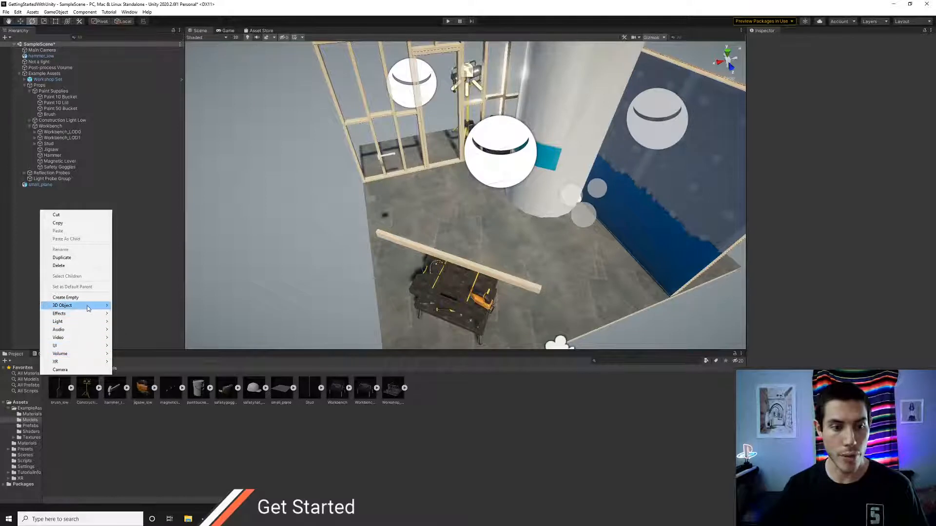
mouse_move(89, 308)
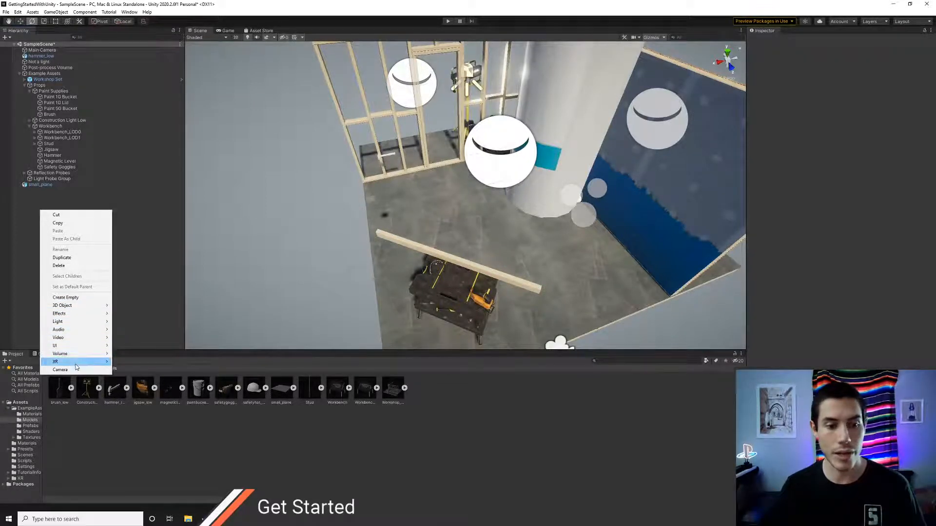
mouse_move(74, 365)
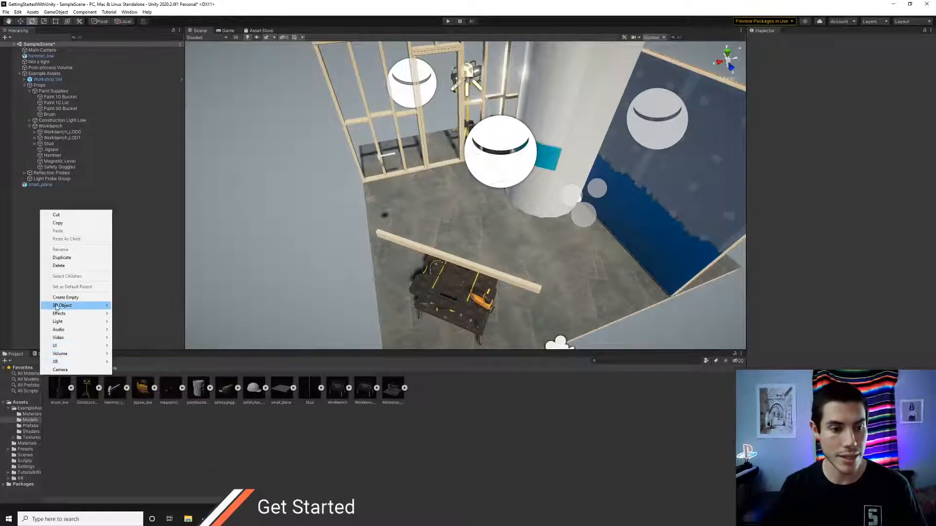
mouse_move(61, 319)
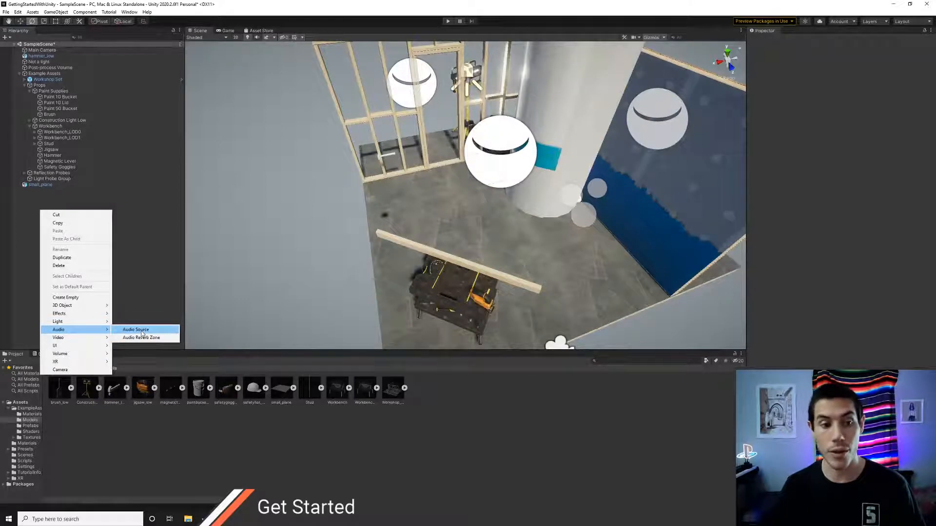
left_click(141, 331)
left_click(62, 252)
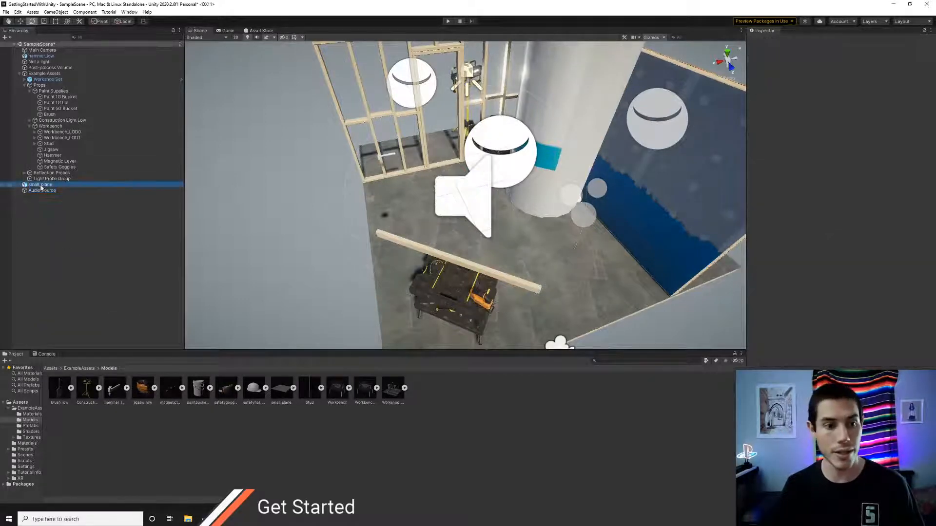
Step: Delete the Audio Source object from the scene
left_click(39, 191)
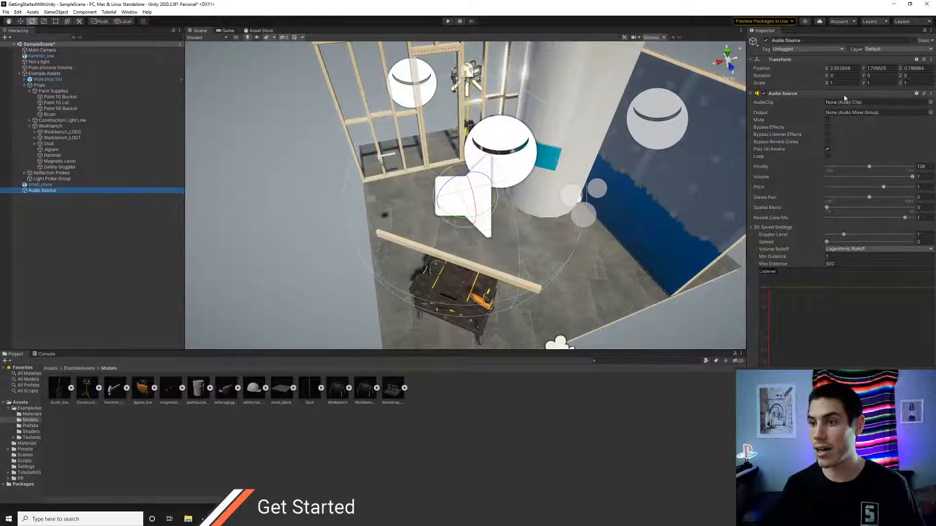
right_click(365, 426)
left_click(75, 241)
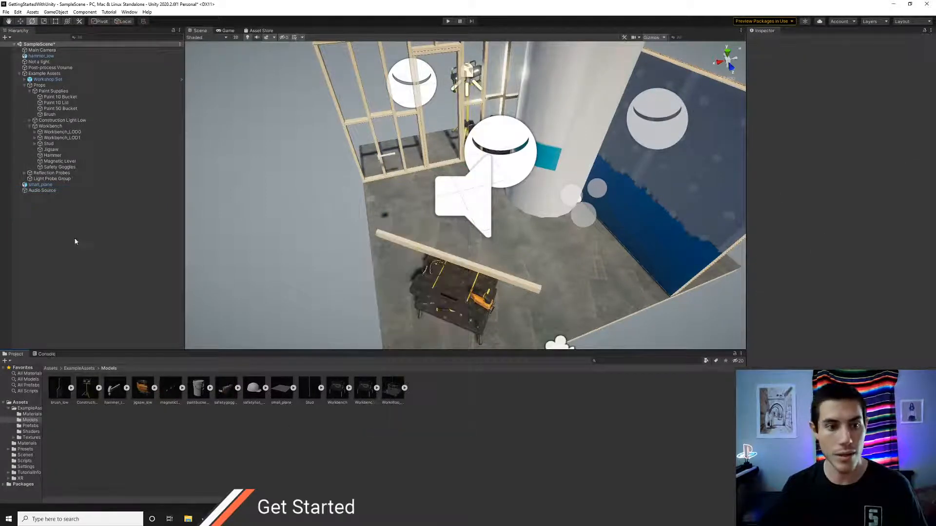
left_click(56, 190)
key("Delete")
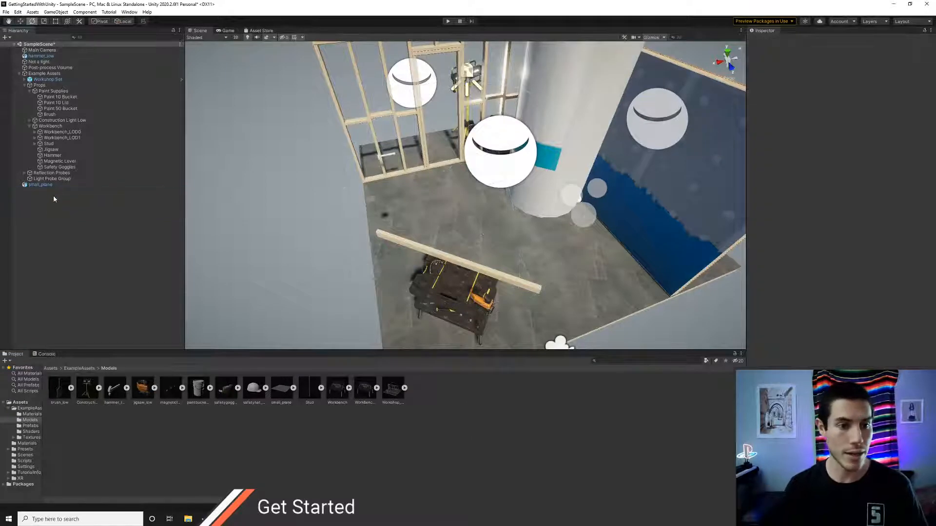
Step: Create a Cube at the root of SampleScene and raise it above the workbench to about Y 2.04
right_click(53, 199)
mouse_move(97, 292)
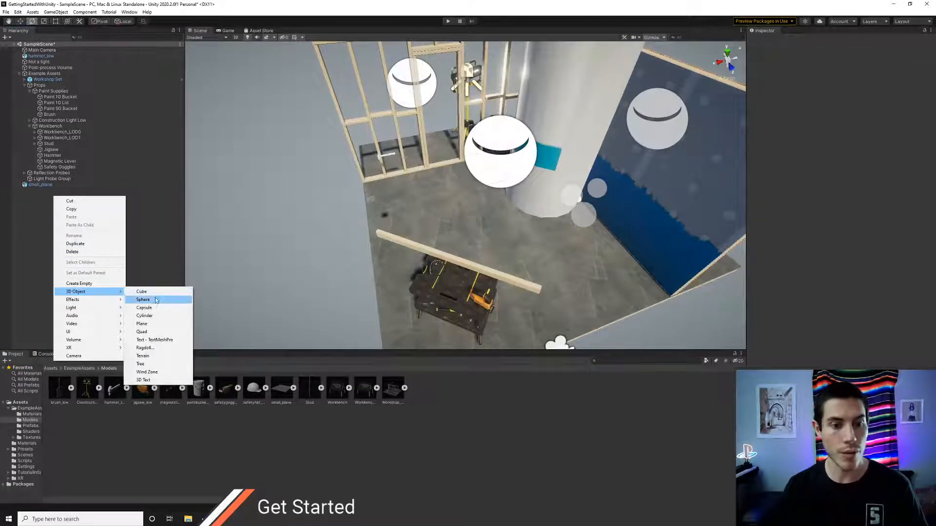
left_click(142, 292)
left_click_drag(297, 282, 273, 234, "alt")
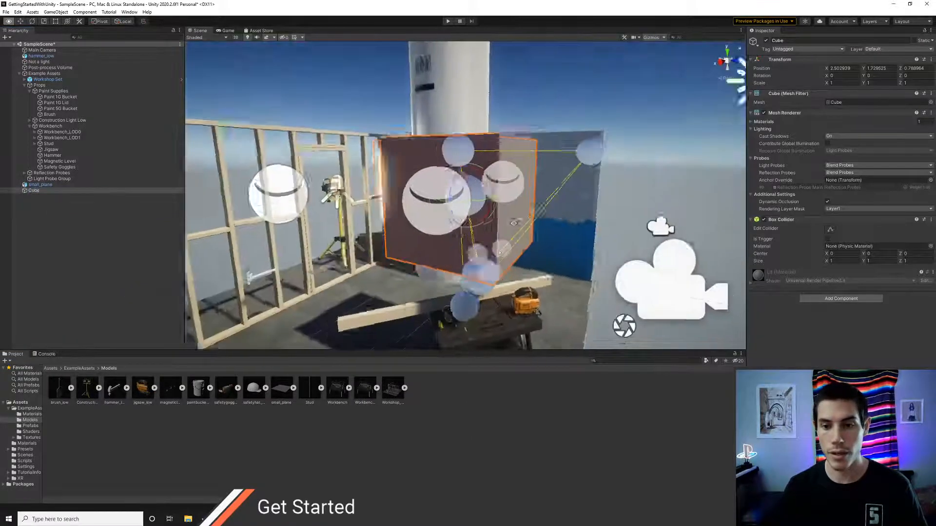
left_click_drag(514, 223, 410, 292, "alt")
key("w")
left_click_drag(467, 149, 468, 153)
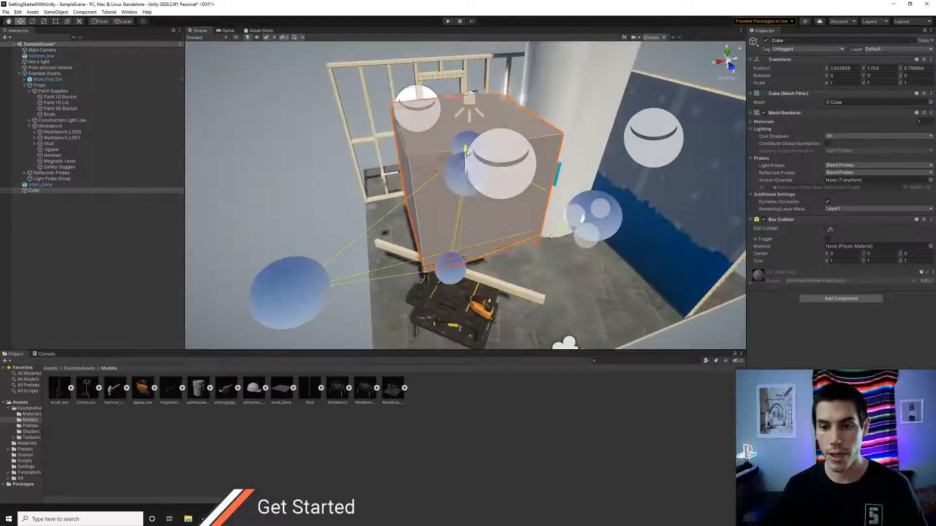
Step: Compare the components of the Ground object, including its Box Collider, with those of the Cube
left_click(580, 280)
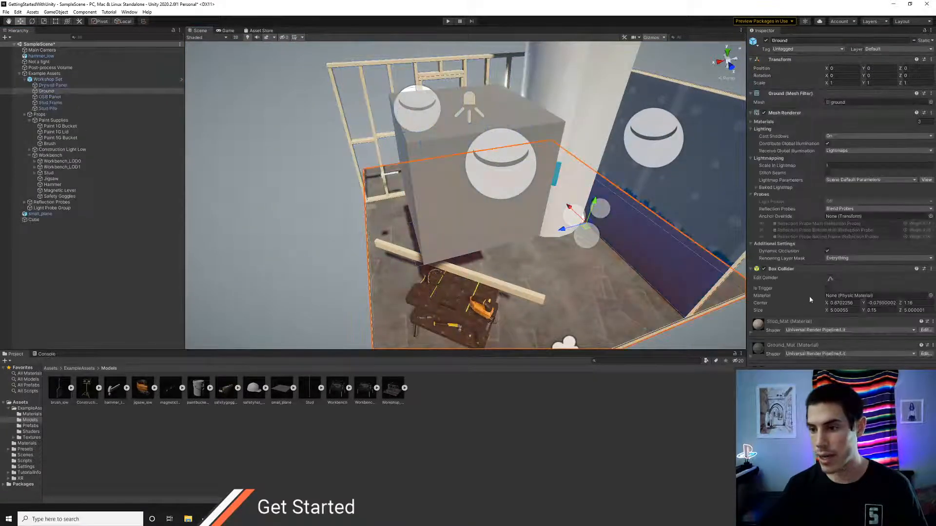
left_click(485, 147)
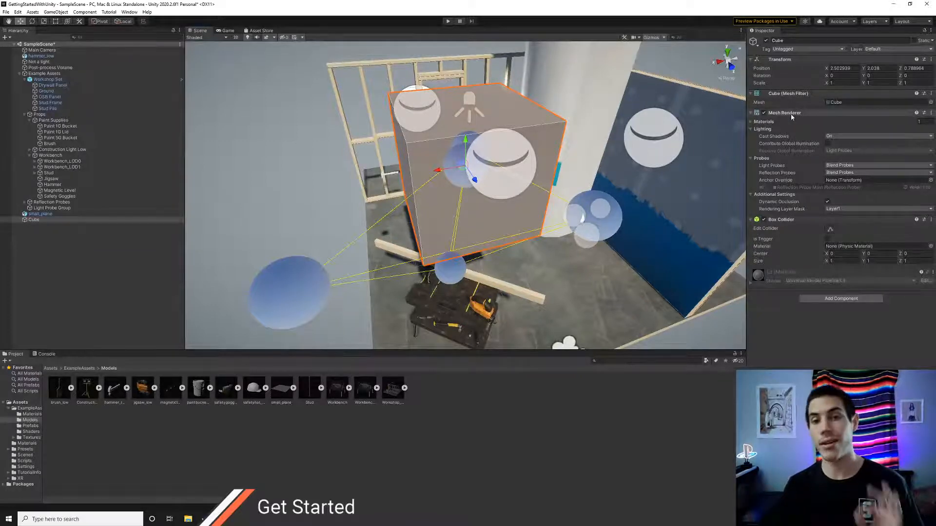
left_click_drag(540, 150, 583, 137, "alt")
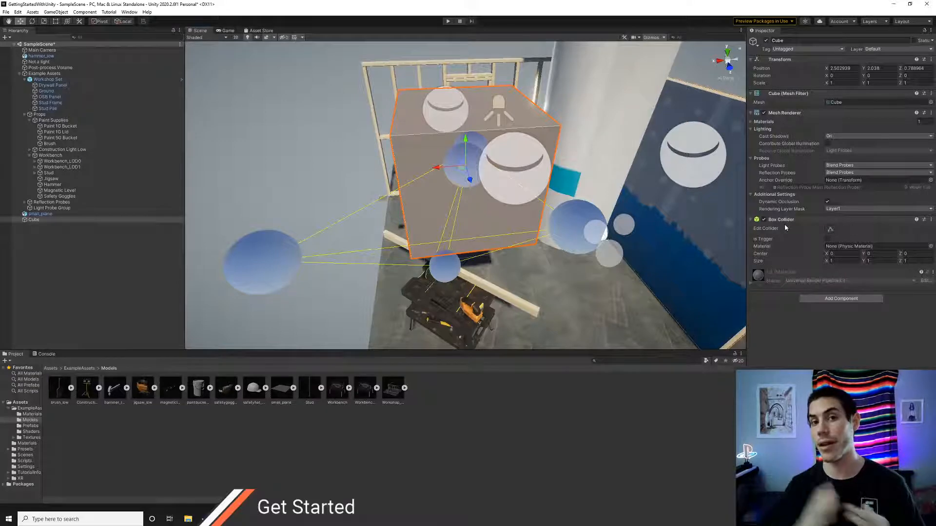
Step: Play the scene, check the Cube's behaviour without physics in the Scene view, and stop play mode
scroll(488, 195, "down", 10)
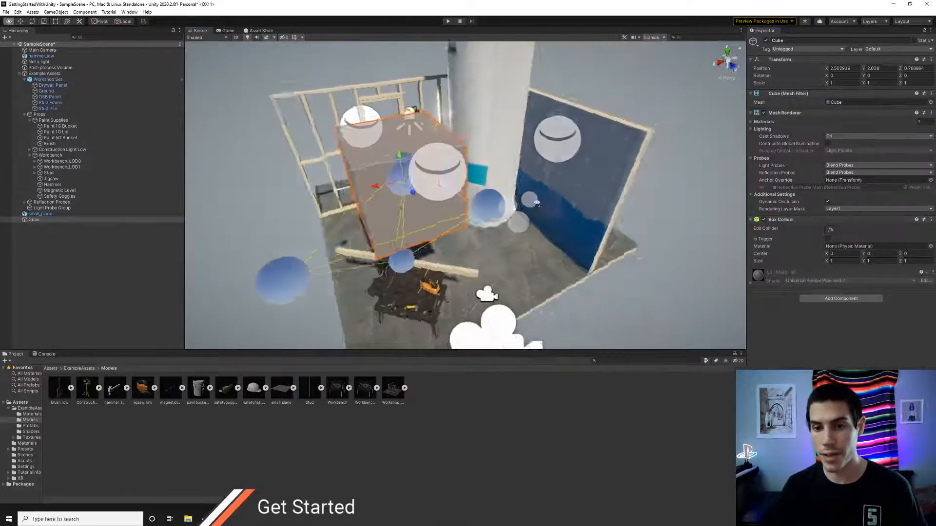
left_click_drag(458, 195, 560, 190, "alt")
left_click(448, 22)
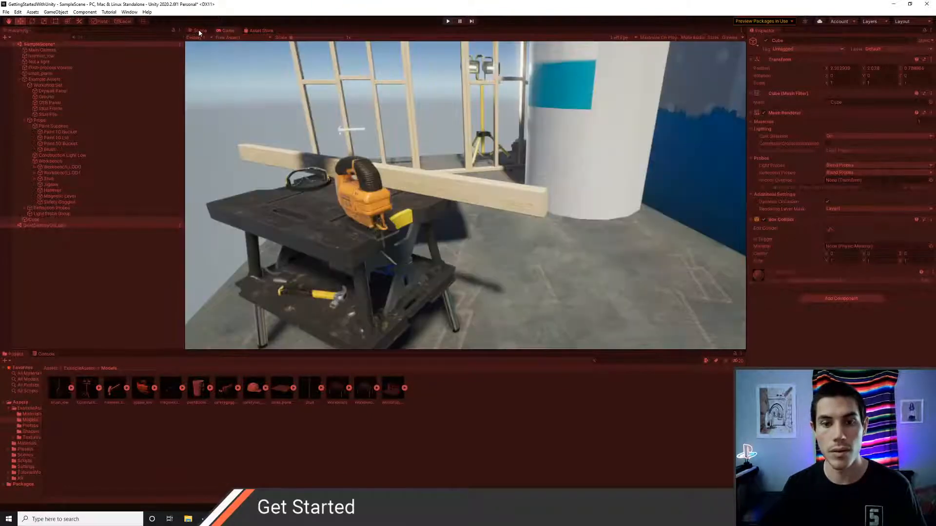
left_click(199, 31)
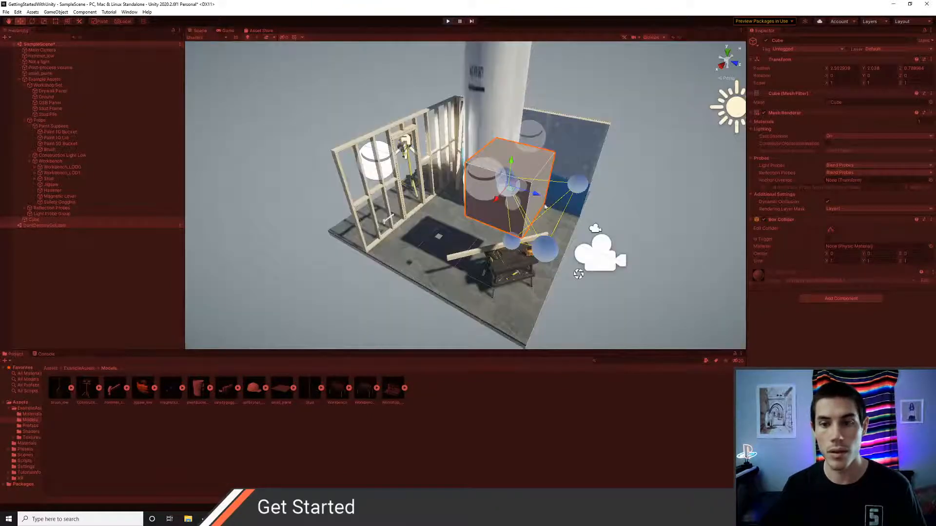
key("f")
right_click_drag(541, 206, 409, 195)
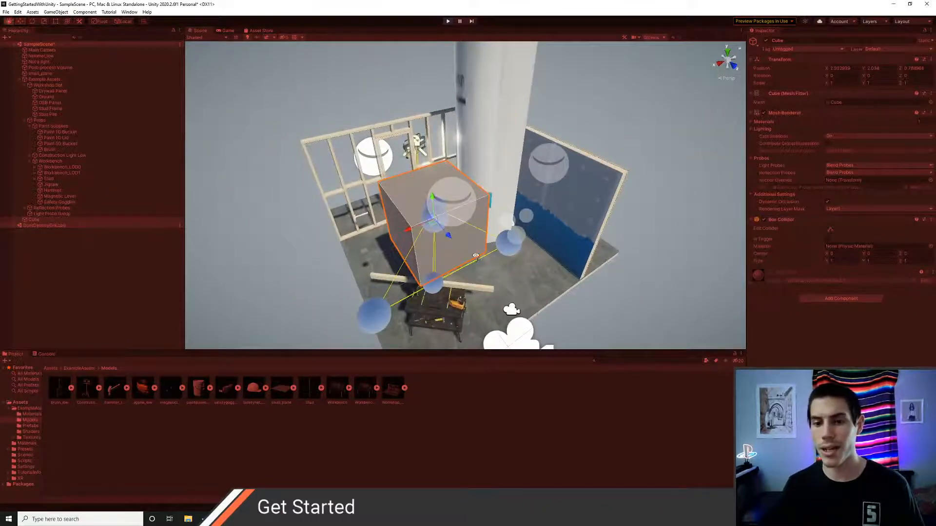
right_click_drag(475, 255, 454, 113)
left_click(448, 22)
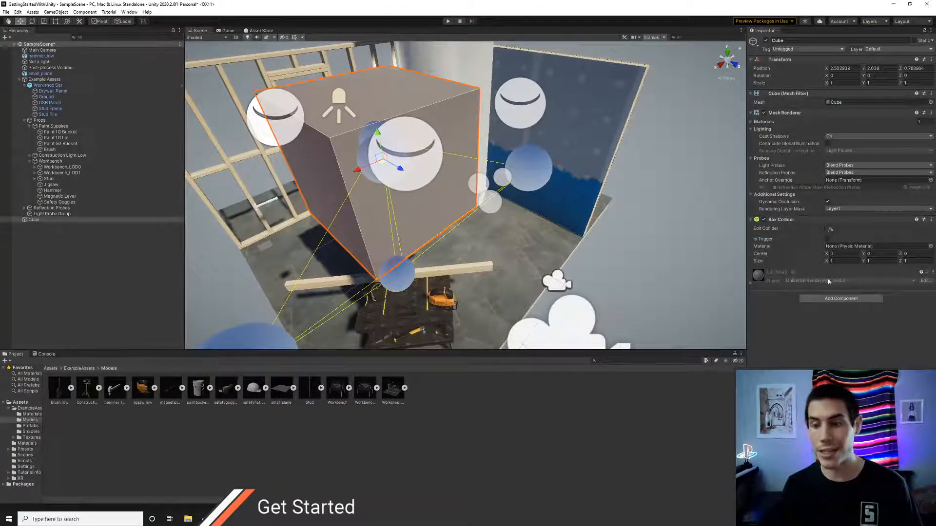
Step: Add a Rigidbody component to the Cube
left_click(835, 298)
type("rigid")
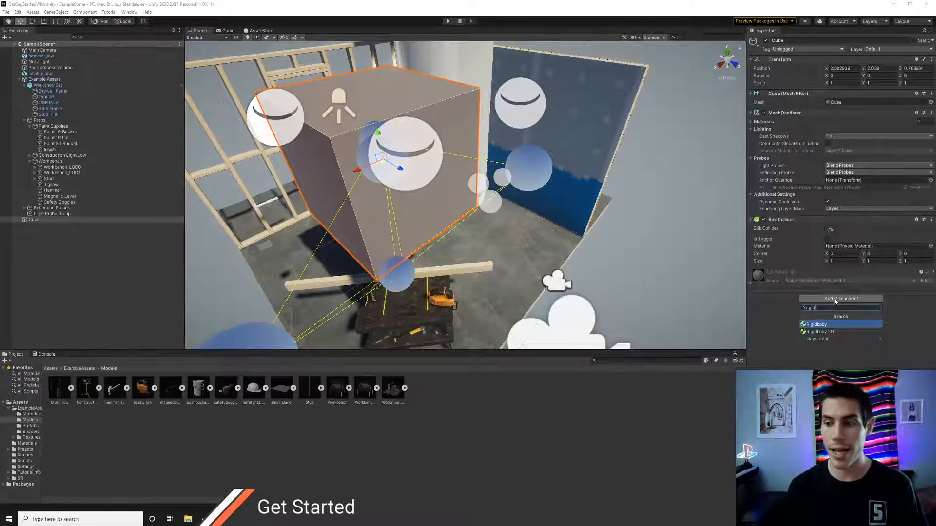
key("Return")
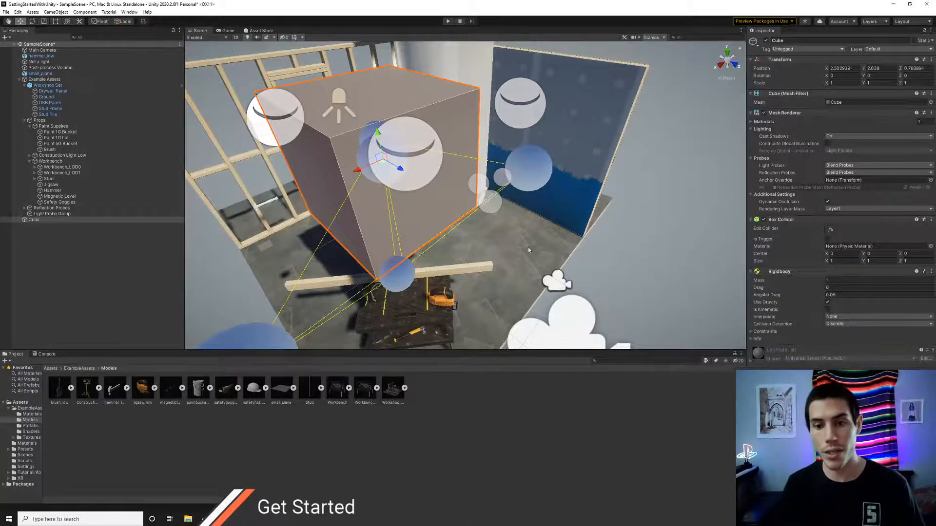
Step: Rotate the Cube freely to a tilted orientation of about X -22, Y -34, Z 58
scroll(528, 247, "down", 10)
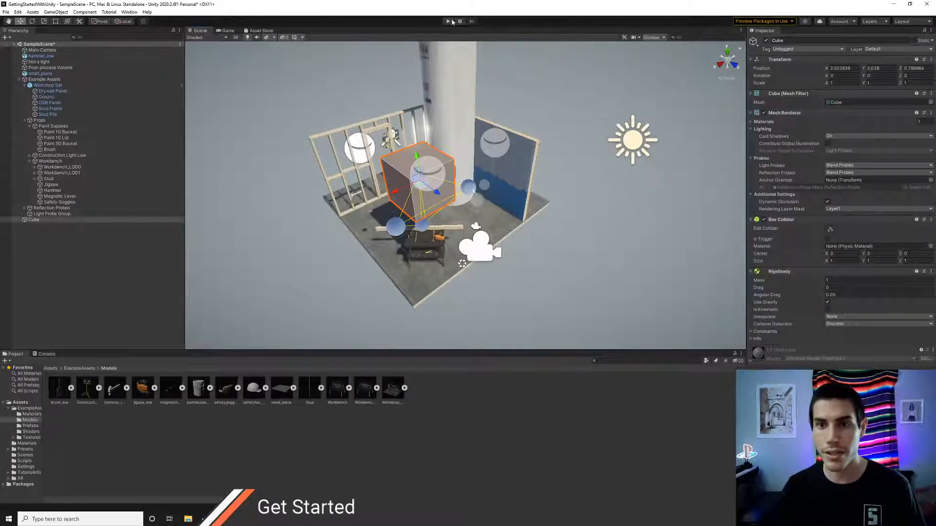
key("e")
left_click_drag(422, 184, 427, 157)
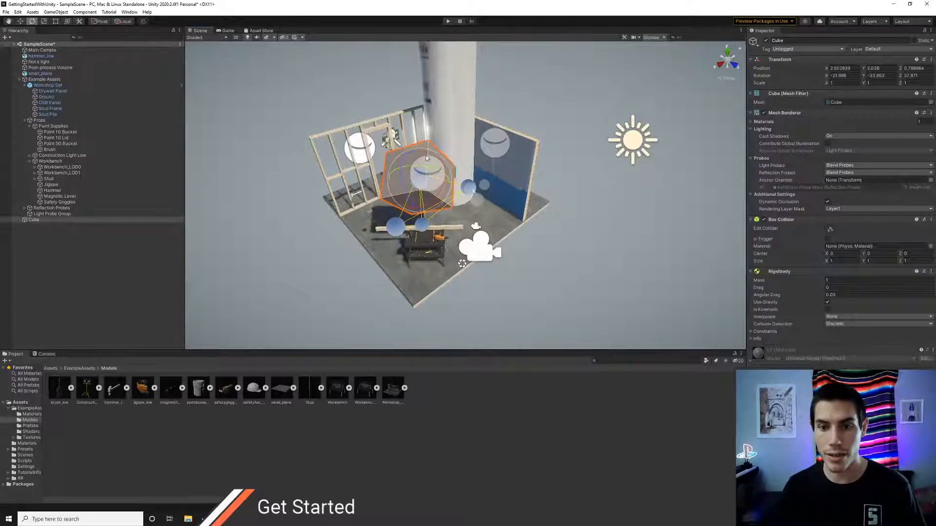
Step: Play the scene, watch the Cube fall in the Scene view, and lift it while the scene runs
left_click(448, 22)
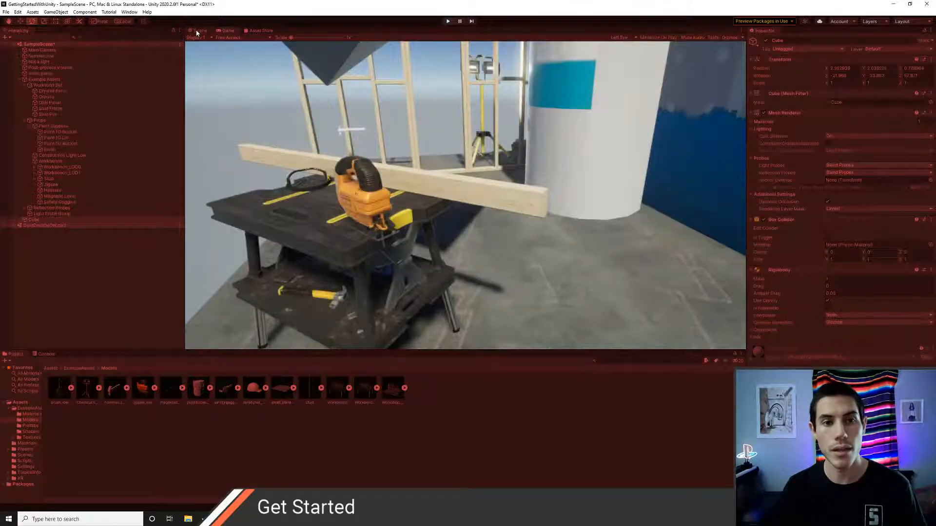
left_click(199, 30)
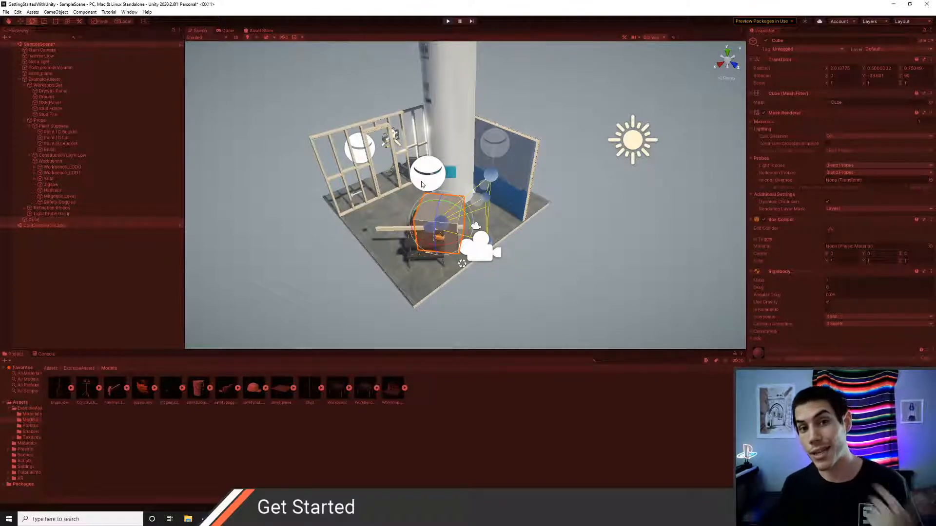
key("w")
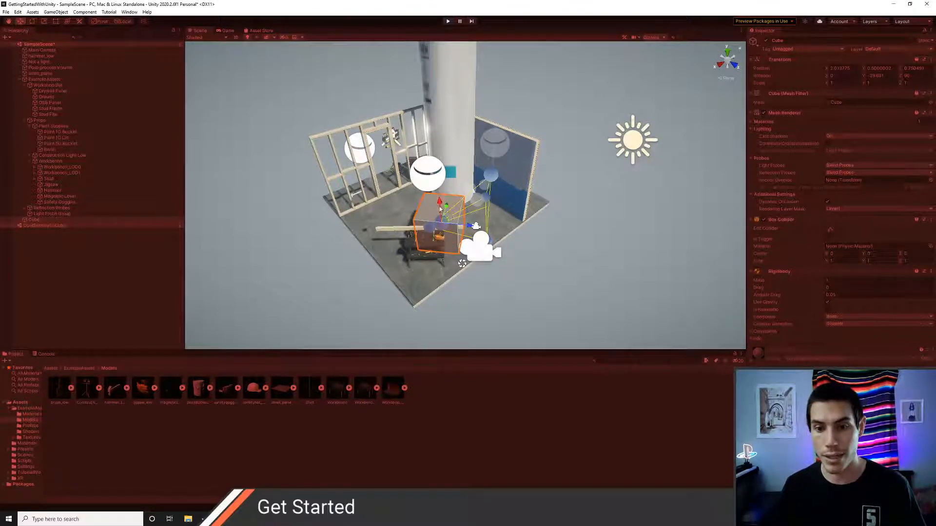
left_click_drag(440, 202, 433, 110)
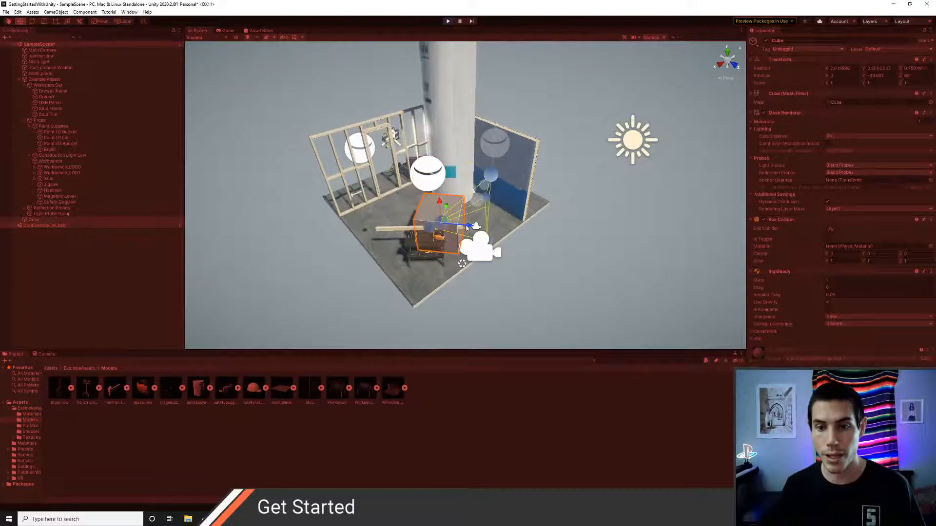
Step: Rotate the Cube while the scene is playing, observe how it moves, and stop play mode
key("e")
left_click_drag(462, 214, 530, 363)
right_click_drag(517, 229, 466, 196)
key("w")
key("w")
key("s")
key("w")
key("e")
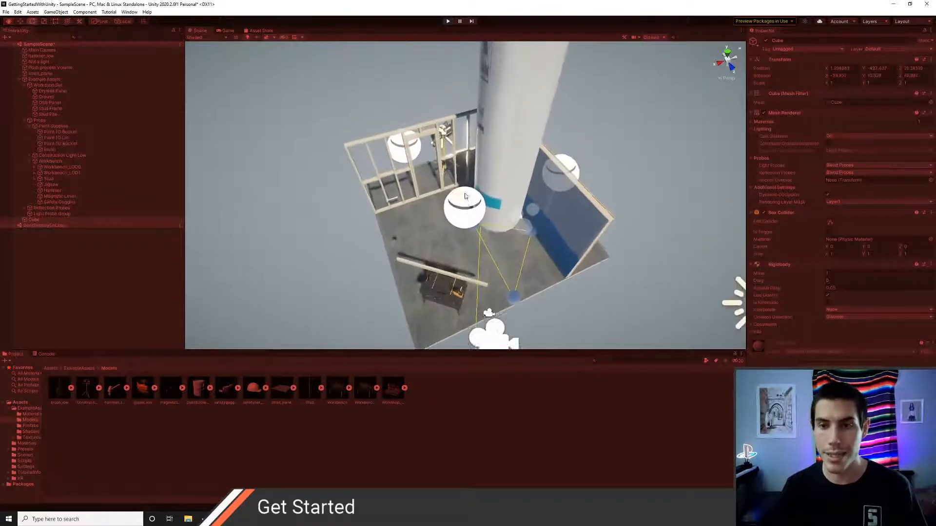
key("ctrl+p")
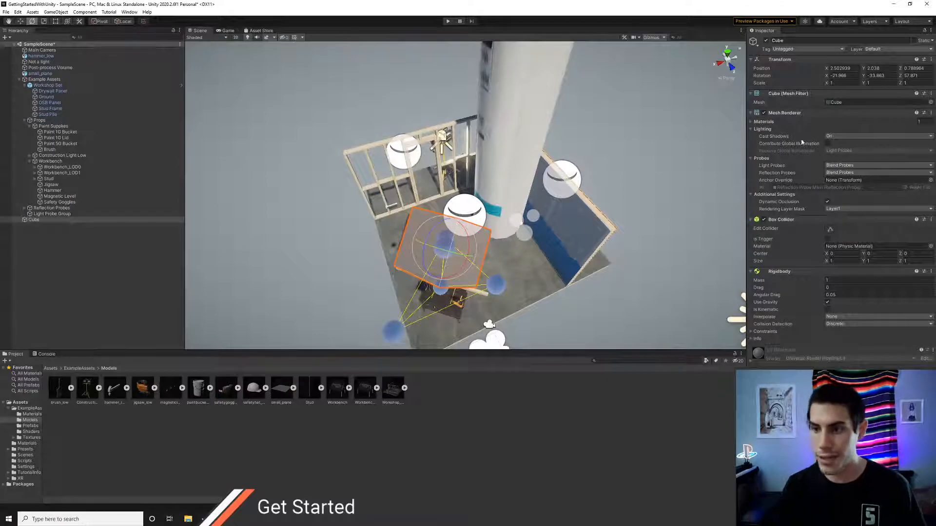
Step: Create an Audio Source object at the root of SampleScene
right_click(49, 250)
left_click(33, 303)
right_click(37, 250)
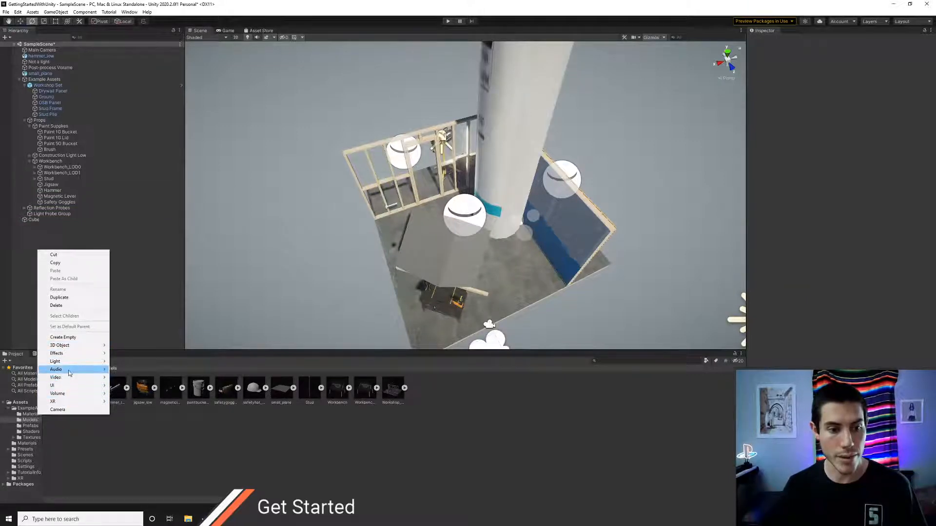
mouse_move(68, 369)
left_click(125, 370)
left_click(79, 274)
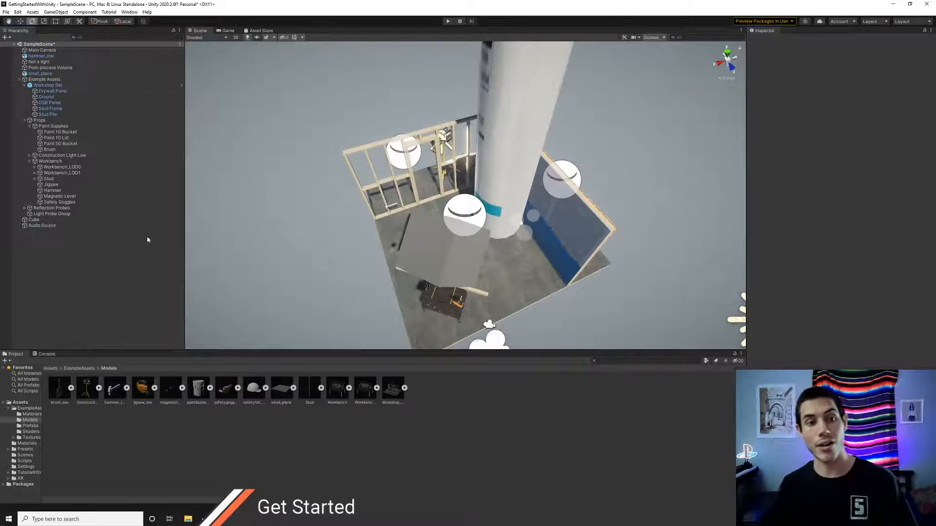
key("w")
mouse_move(352, 263)
right_mouse_down()
mouse_move(327, 251)
mouse_move(354, 264)
right_mouse_up()
key("s")
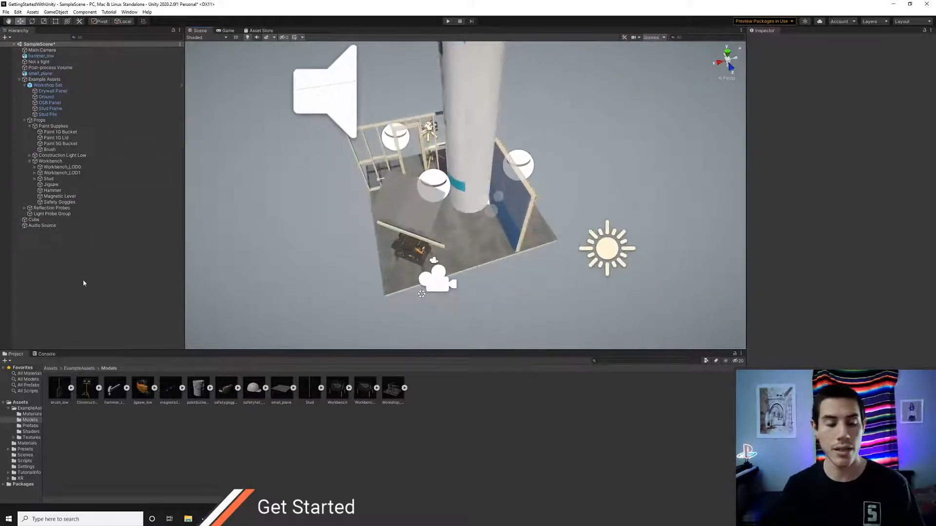
Step: Show the root Assets folder and check the available audio clips for the Audio Source's AudioClip
left_click(52, 369)
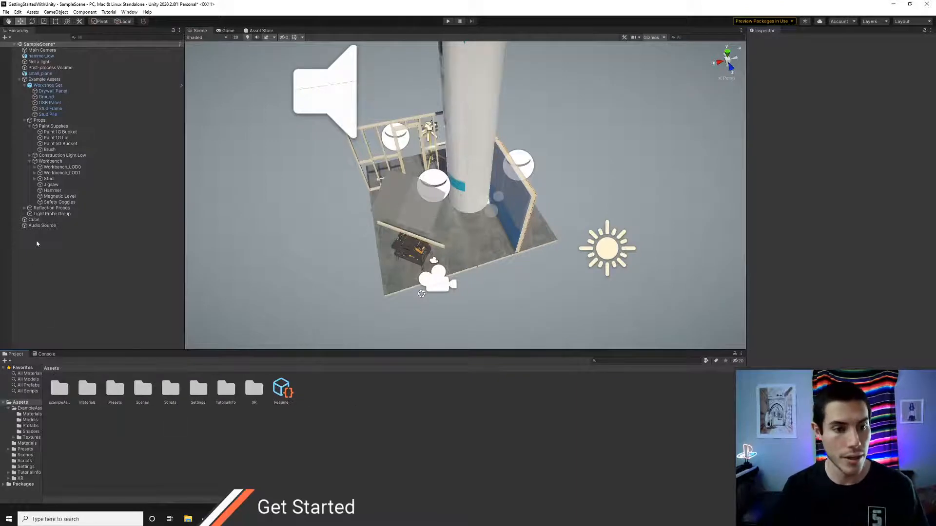
left_click(44, 226)
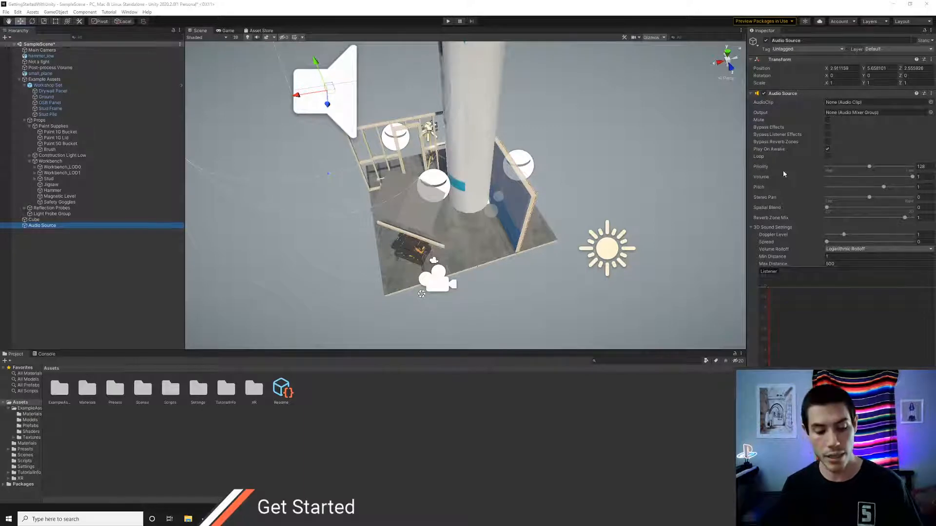
left_click(930, 103)
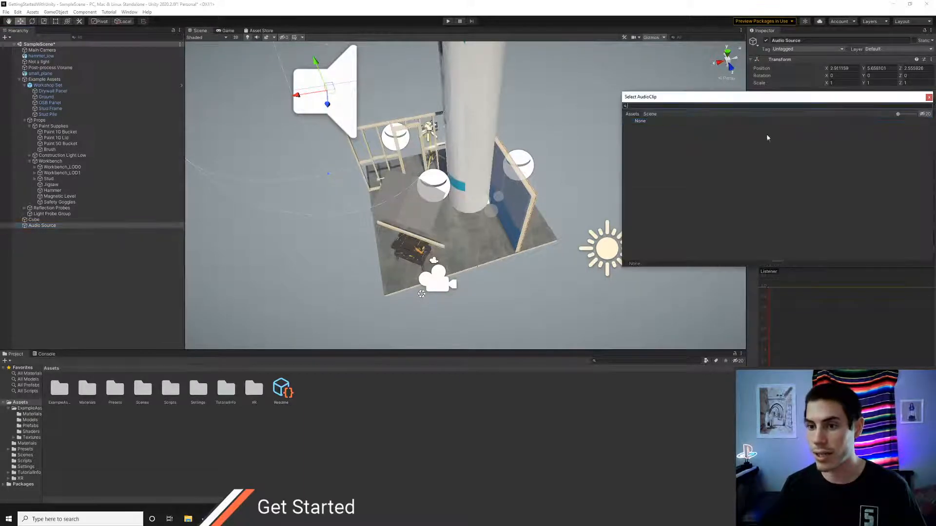
left_click(929, 97)
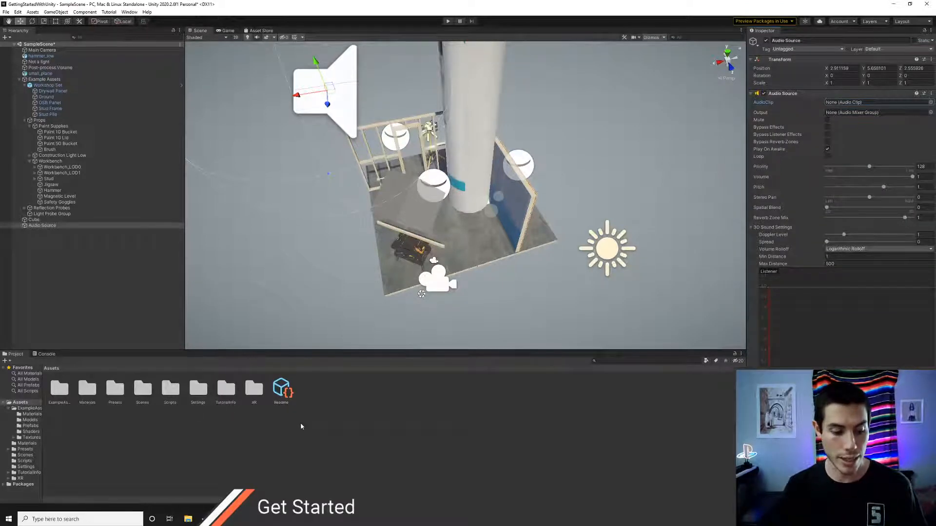
key("ctrl+shift+n")
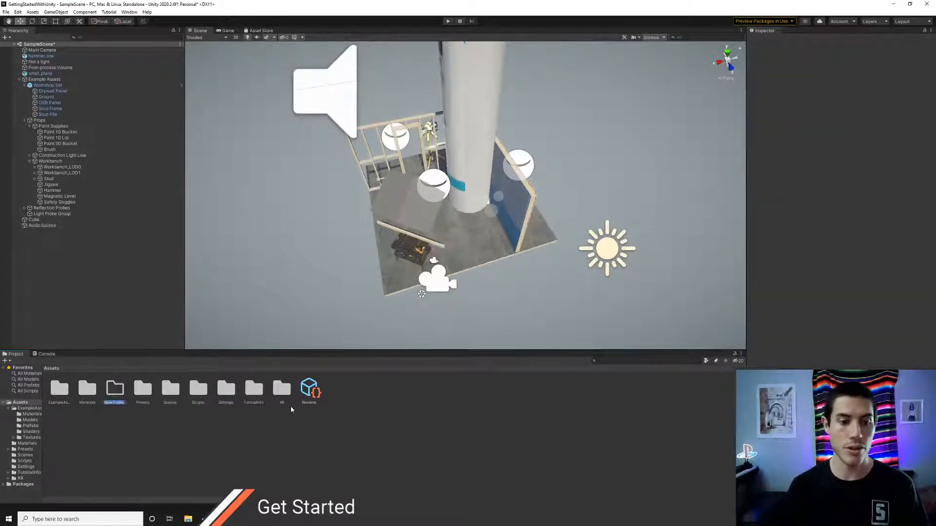
key("Escape")
right_click(353, 422)
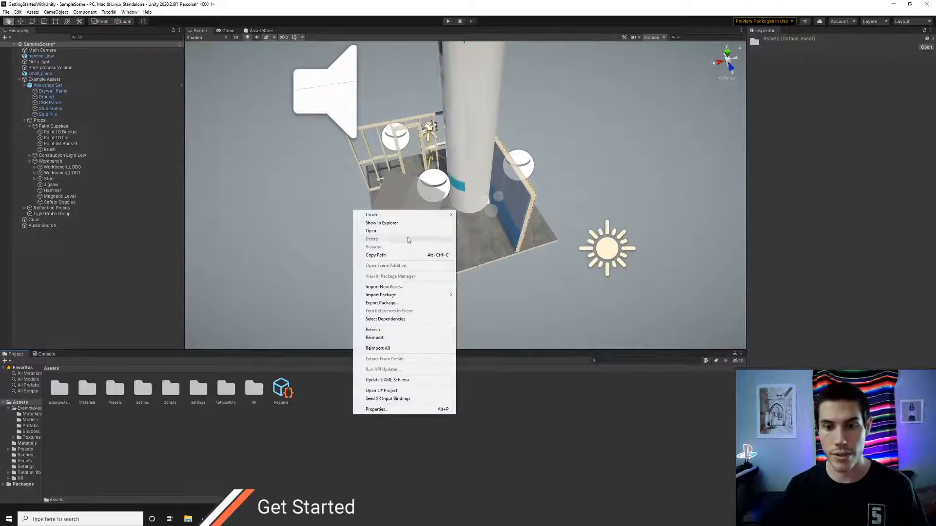
mouse_move(399, 217)
left_click(378, 410)
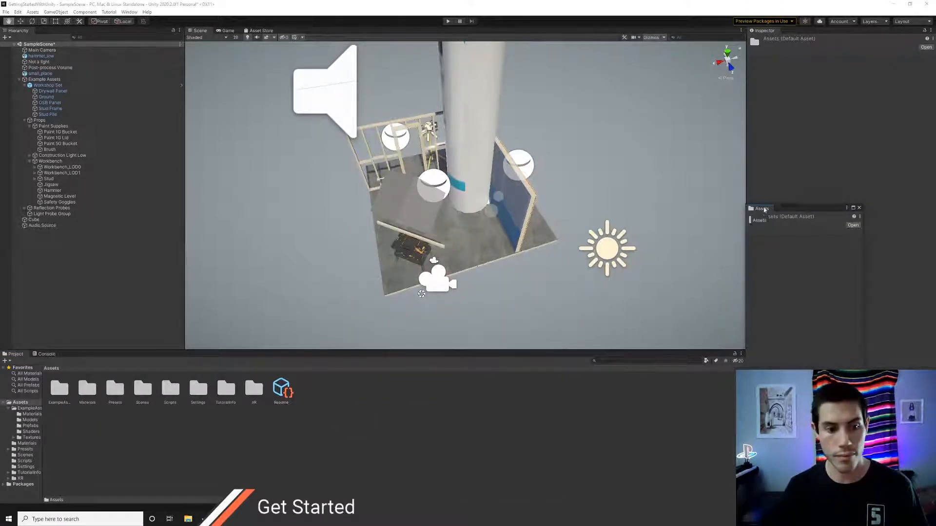
left_click(859, 209)
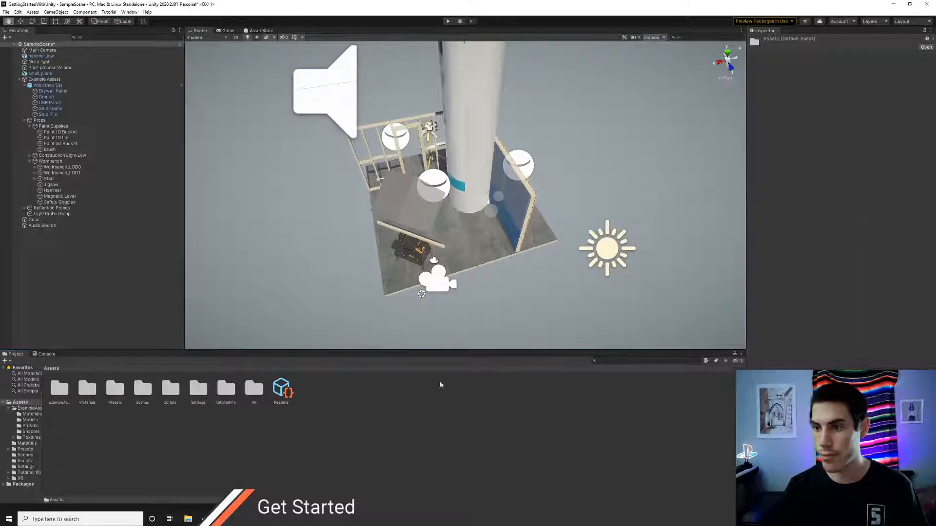
Step: Create a folder named Audio in the root Assets folder and open it
right_click(327, 403)
mouse_move(378, 204)
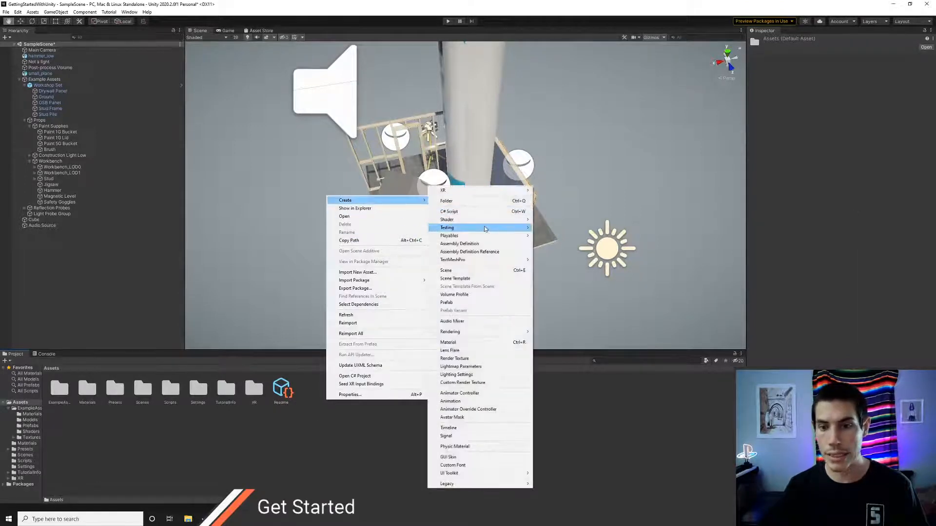
left_click(464, 205)
type("Audio")
key("Return")
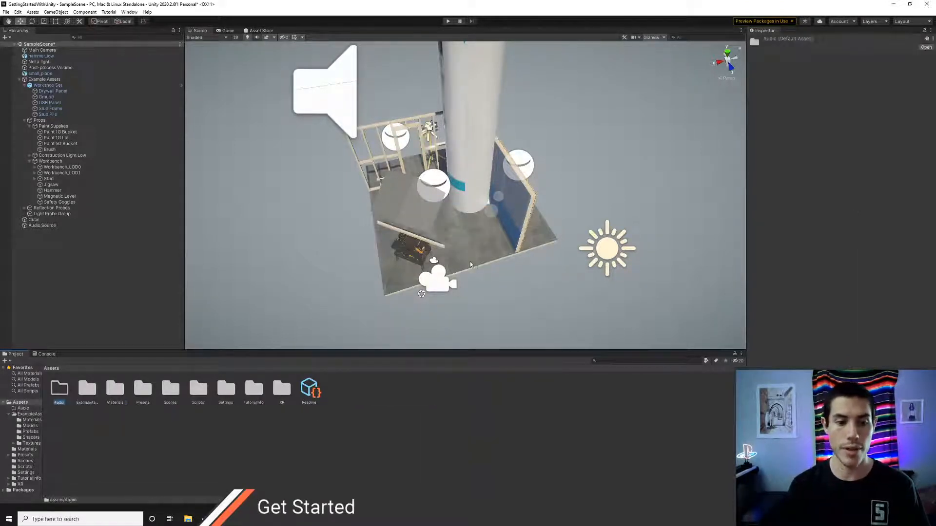
double_click(64, 395)
right_click(83, 392)
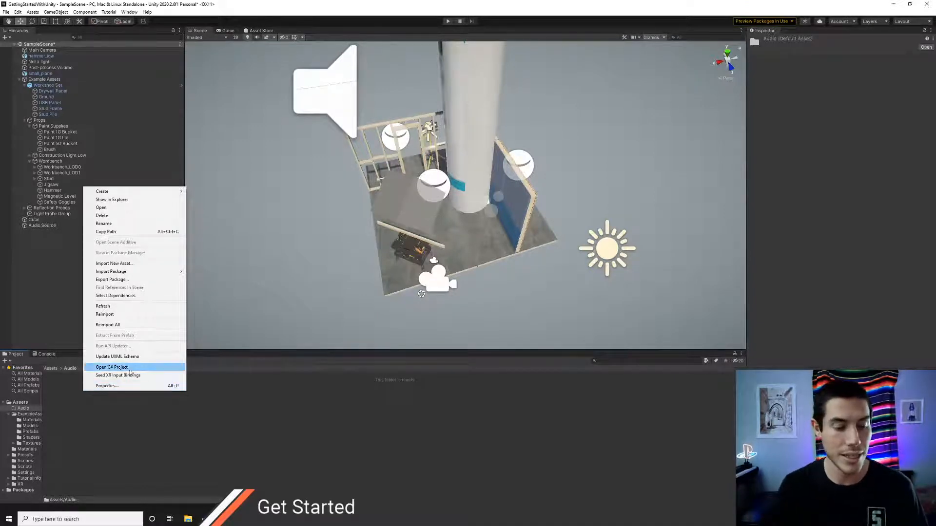
mouse_move(120, 194)
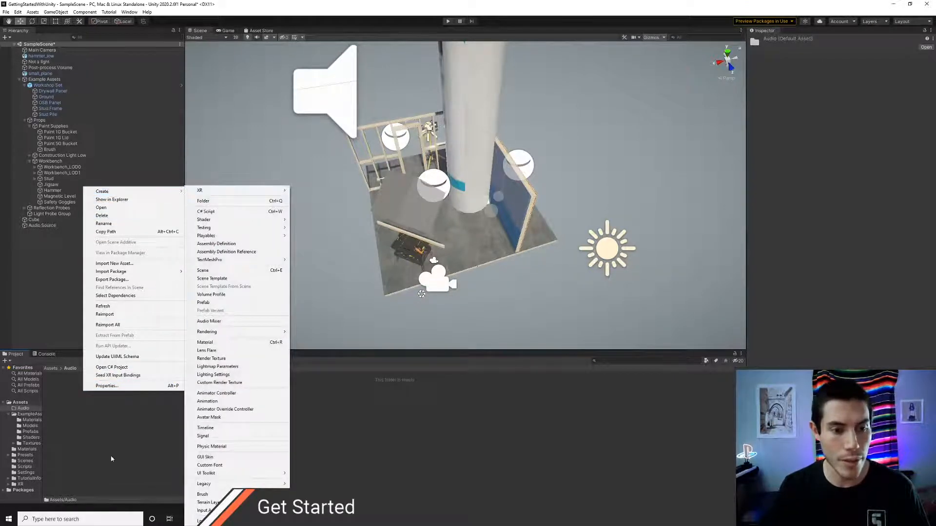
left_click(97, 431)
Step: Import ziplineslide.flac from the Downloads folder into the Audio folder as a new asset
right_click(77, 405)
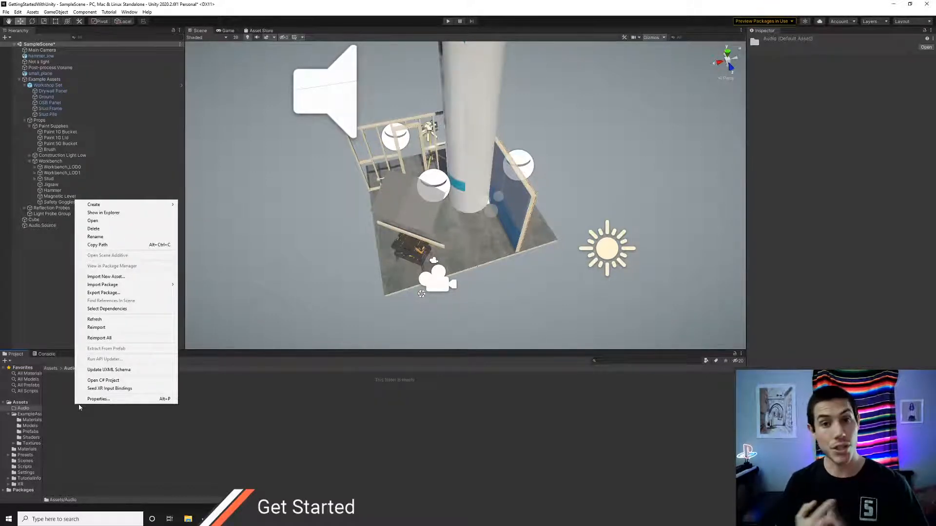
left_click(125, 279)
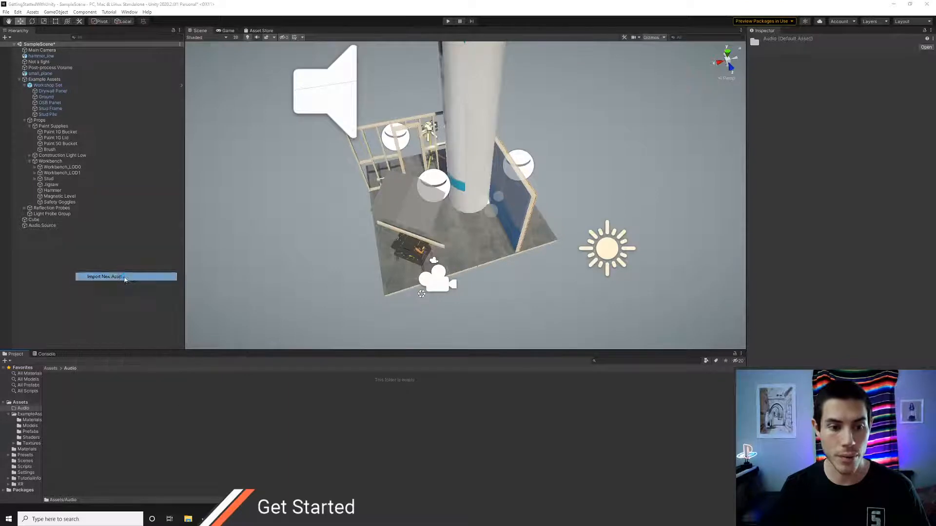
left_click(28, 68)
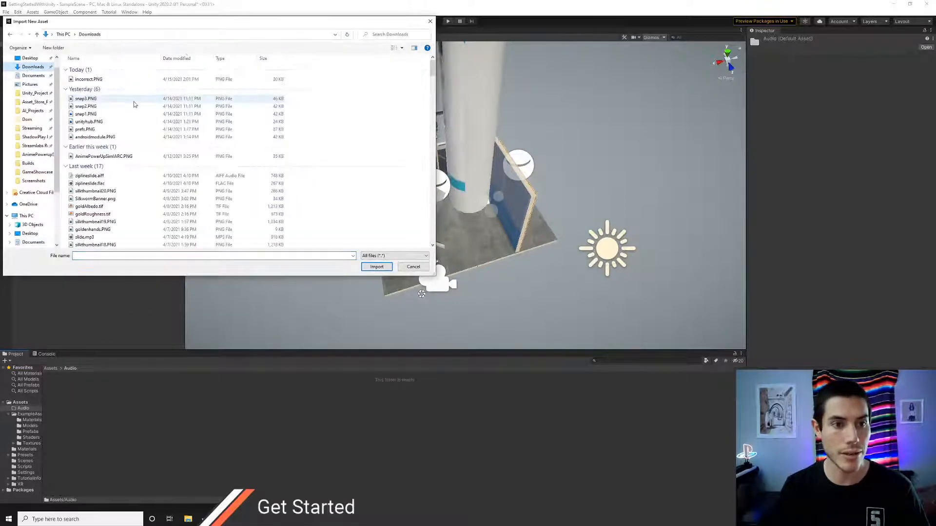
scroll(117, 180, "down", 1)
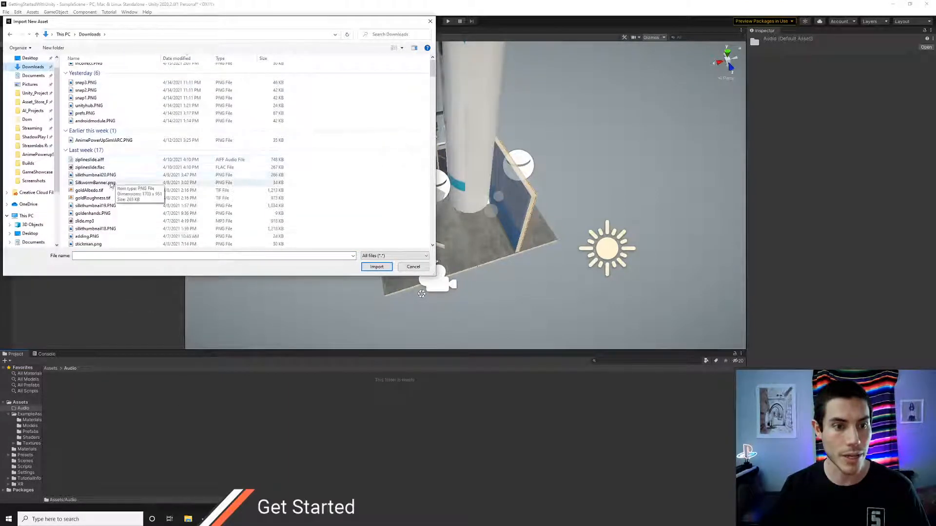
left_click(112, 168)
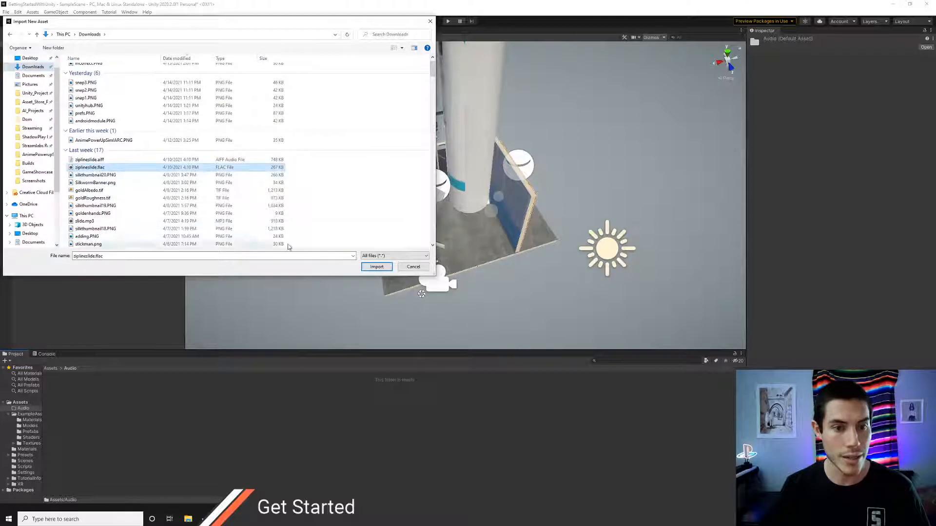
left_click(374, 268)
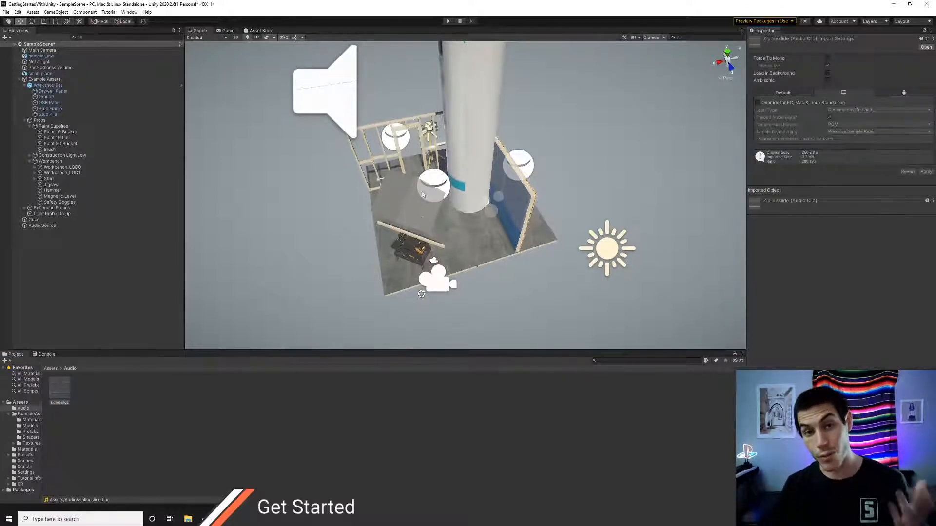
Step: Assign the ziplineslide clip to the Audio Source's AudioClip and enable Loop
left_click(78, 225)
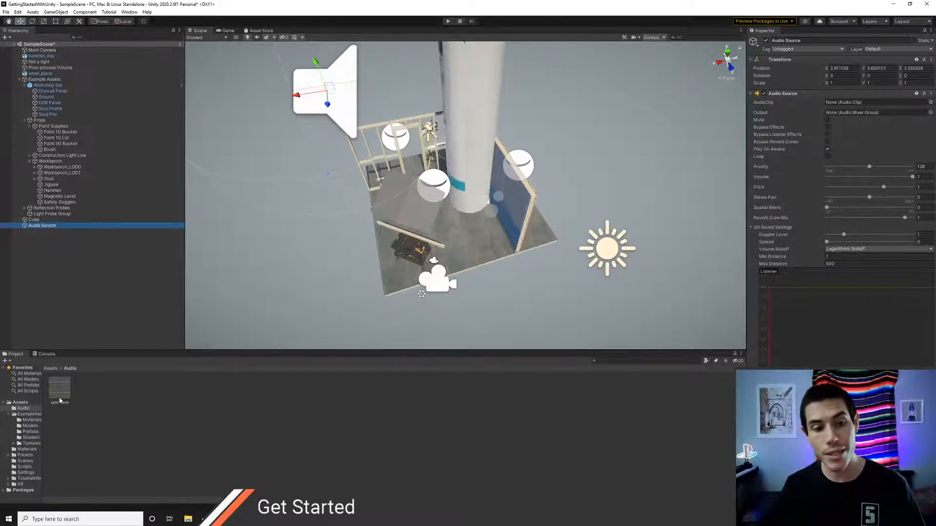
left_click_drag(60, 401, 847, 104)
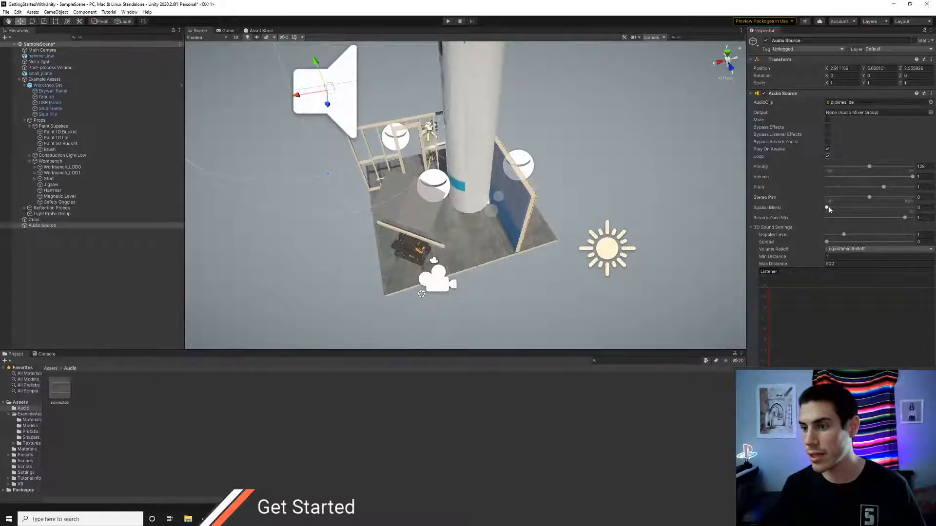
Step: Sweep the Audio Source's Spatial Blend up to 3D and back to 0, and play the scene briefly to hear the clip
left_click_drag(829, 208, 920, 210)
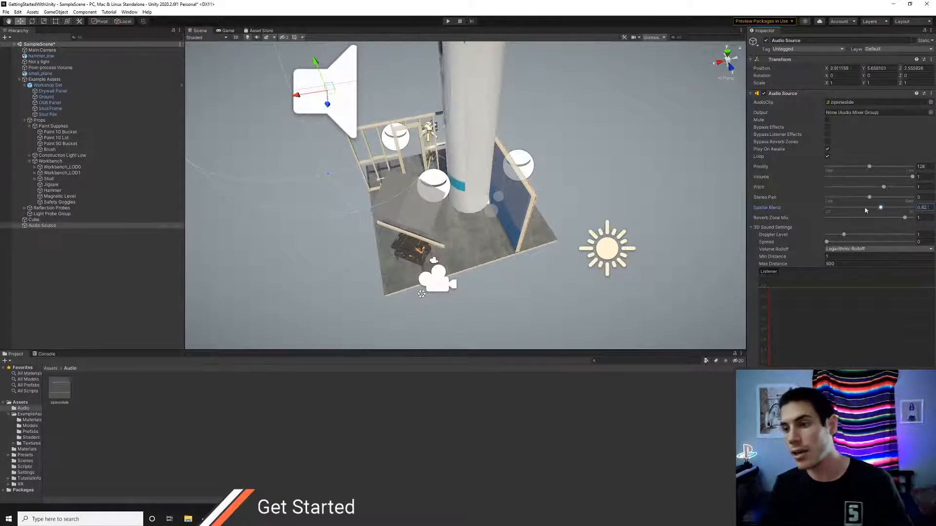
left_click_drag(920, 209, 823, 210)
left_click(448, 22)
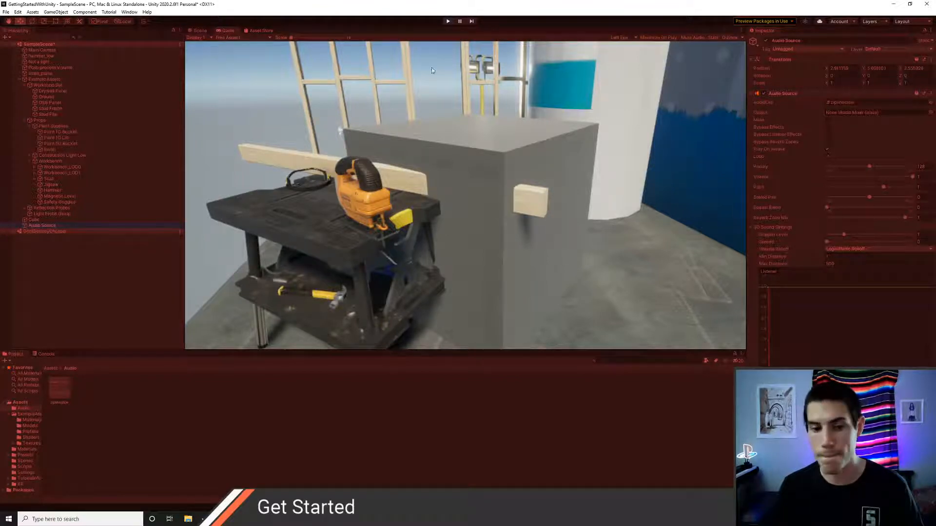
left_click(448, 22)
Step: Import Summer Forest.mp3 from the Downloads folder into the Audio folder and select the imported clip
right_click(86, 391)
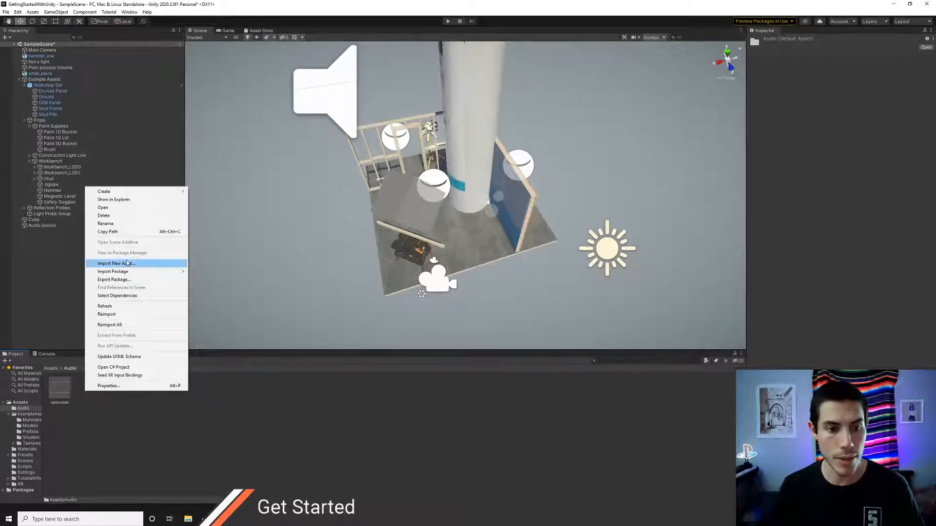
left_click(127, 265)
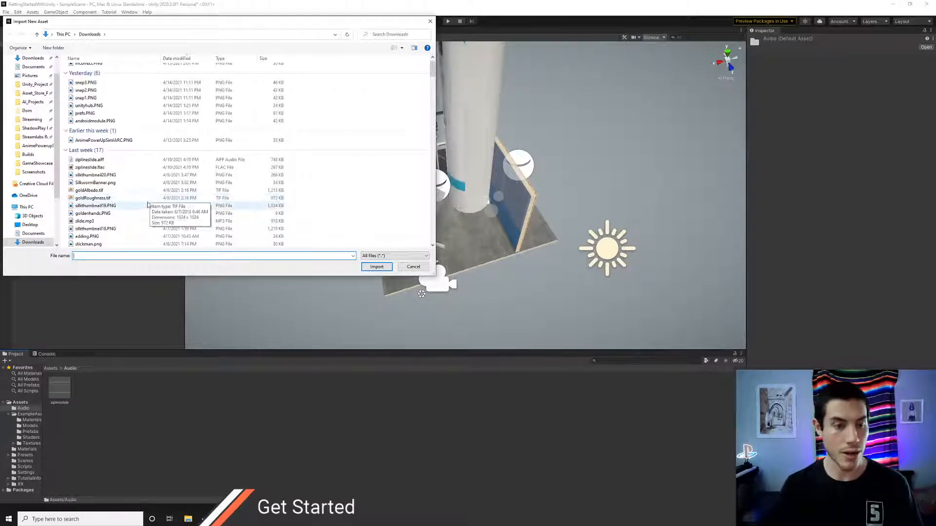
scroll(142, 190, "down", 2)
scroll(118, 192, "up", 1)
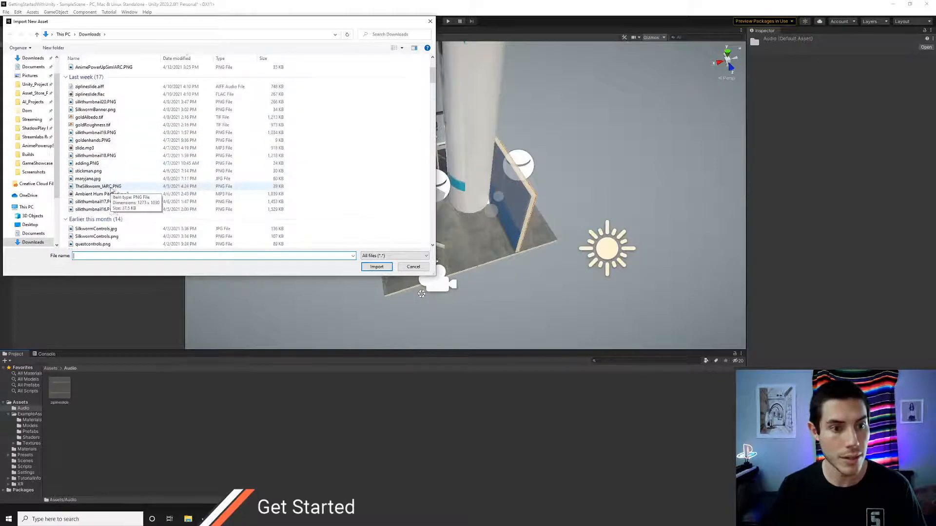
scroll(120, 192, "up", 1)
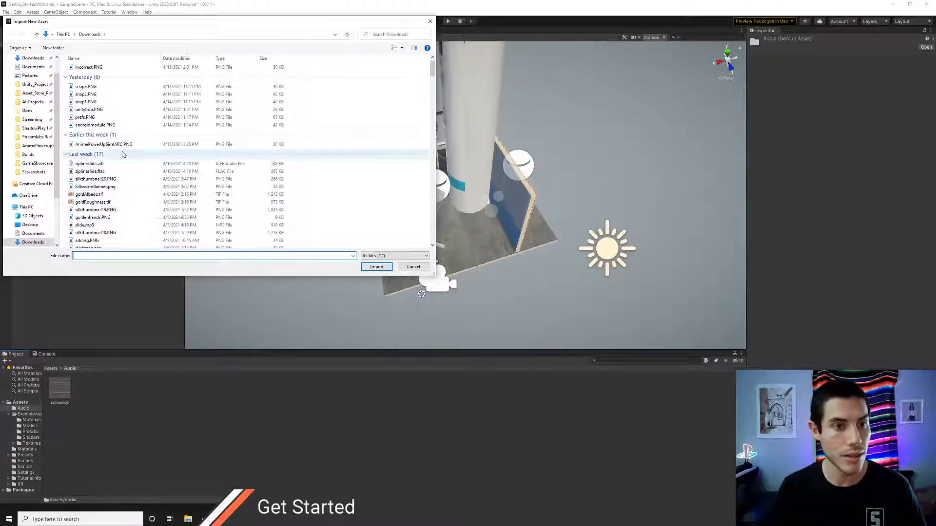
scroll(129, 161, "down", 2)
scroll(129, 170, "down", 7)
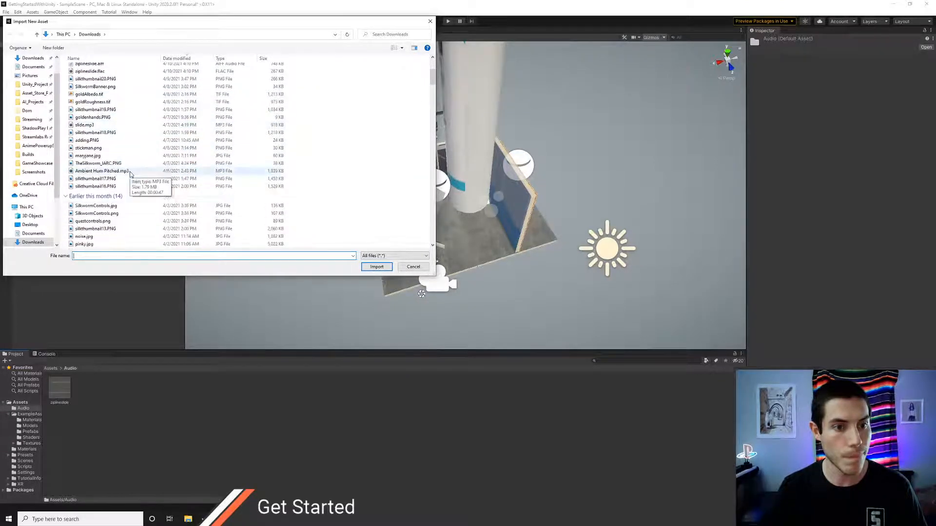
left_click(383, 34)
scroll(130, 198, "down", 1)
scroll(131, 198, "down", 4)
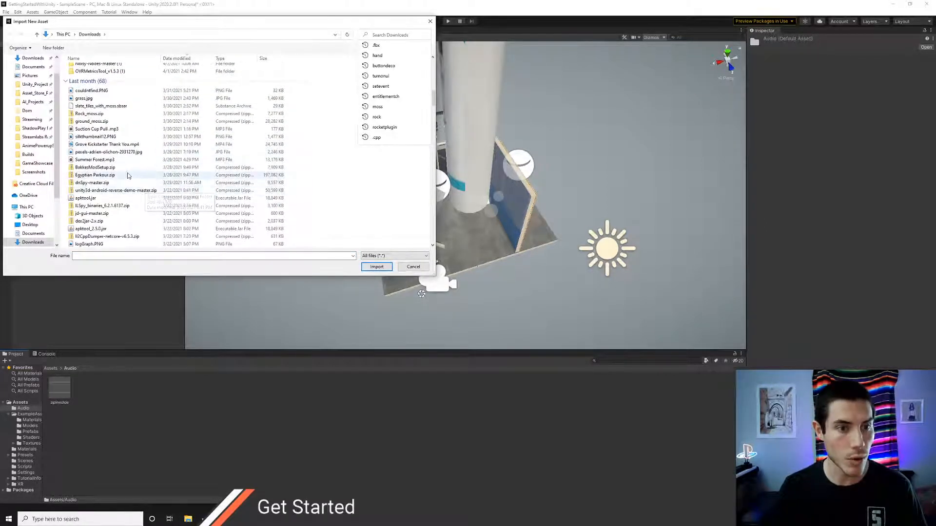
left_click(112, 161)
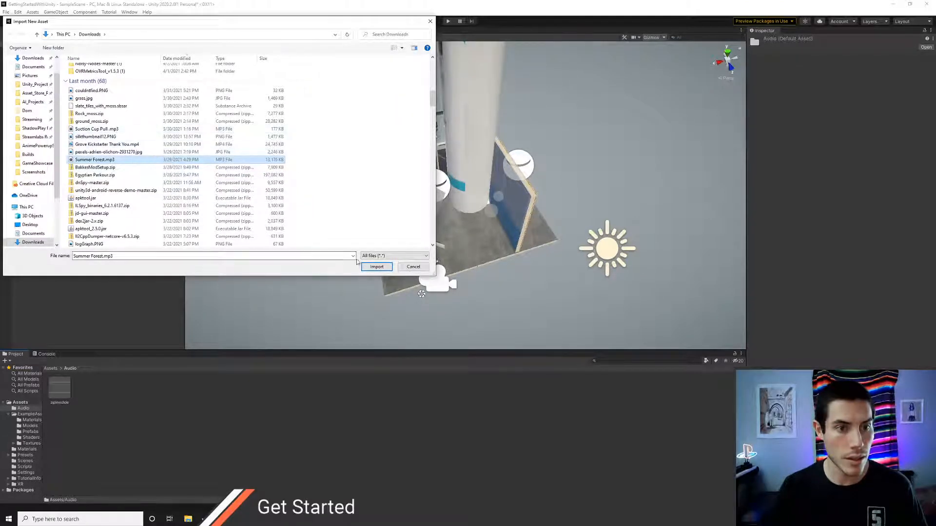
left_click(376, 267)
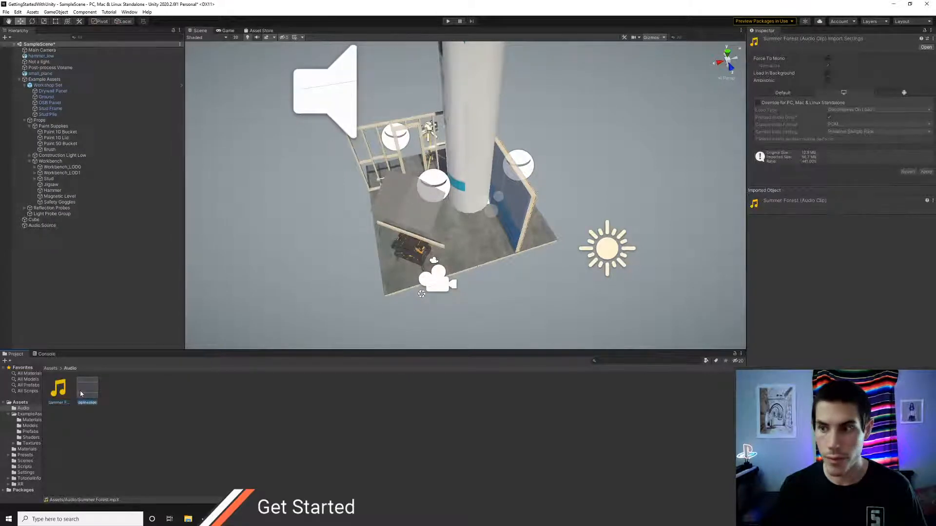
left_click(60, 390)
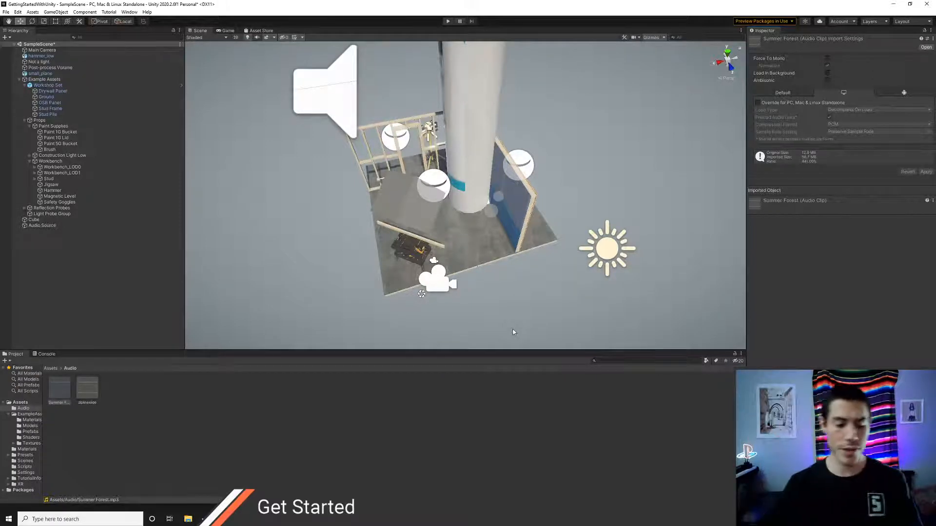
Step: Select the Audio Source again and keep its Spatial Blend fully 2D at 0
left_click(54, 241)
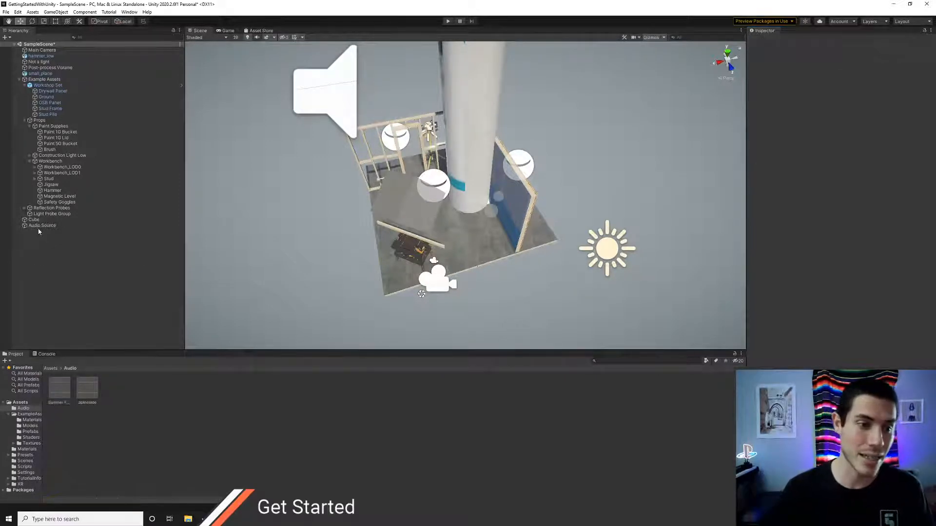
left_click(170, 224)
mouse_move(827, 208)
left_mouse_down()
mouse_move(896, 209)
mouse_move(824, 208)
left_mouse_up()
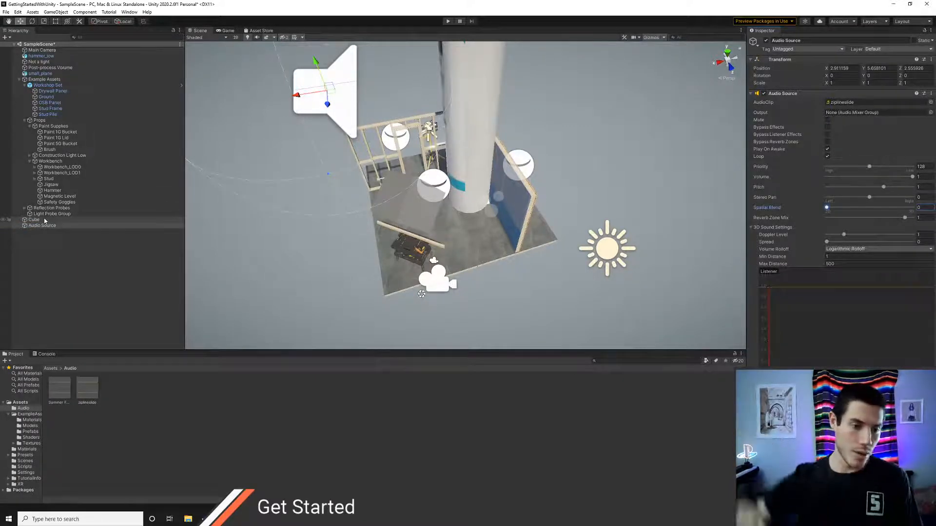
Step: Create a folder named Art in the root Assets folder and open it
left_click(50, 368)
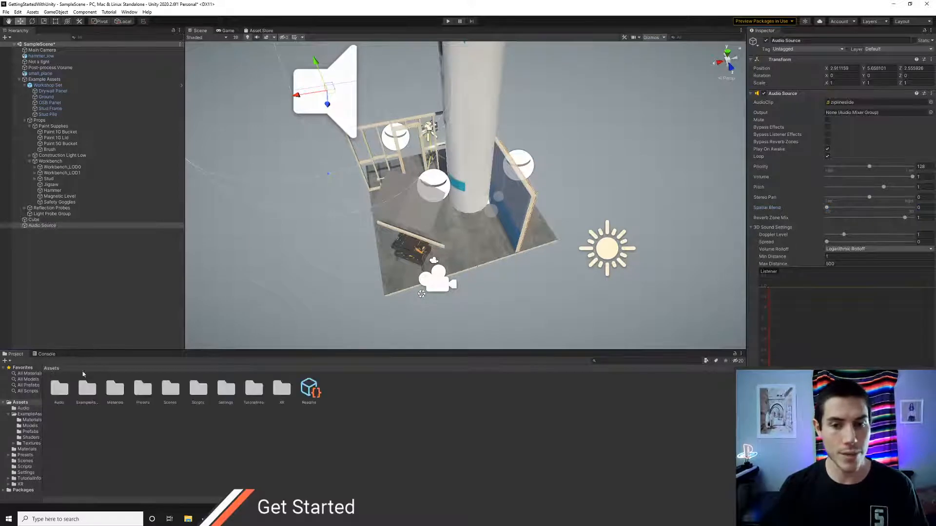
left_click_drag(336, 259, 310, 251, "alt")
key("s")
mouse_move(311, 251)
right_mouse_down()
mouse_move(309, 260)
mouse_move(311, 251)
right_mouse_up()
key("w")
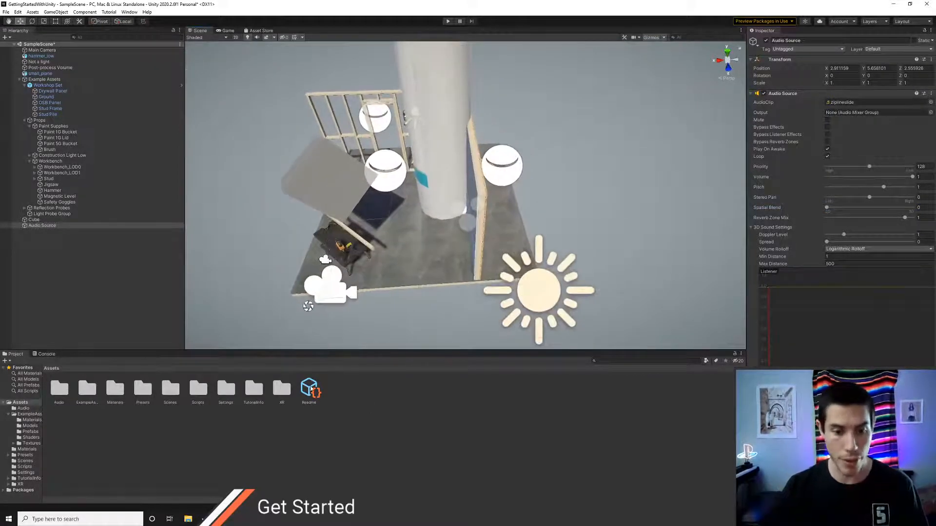
left_click(191, 417)
key("ctrl+shift+n")
type("Sta")
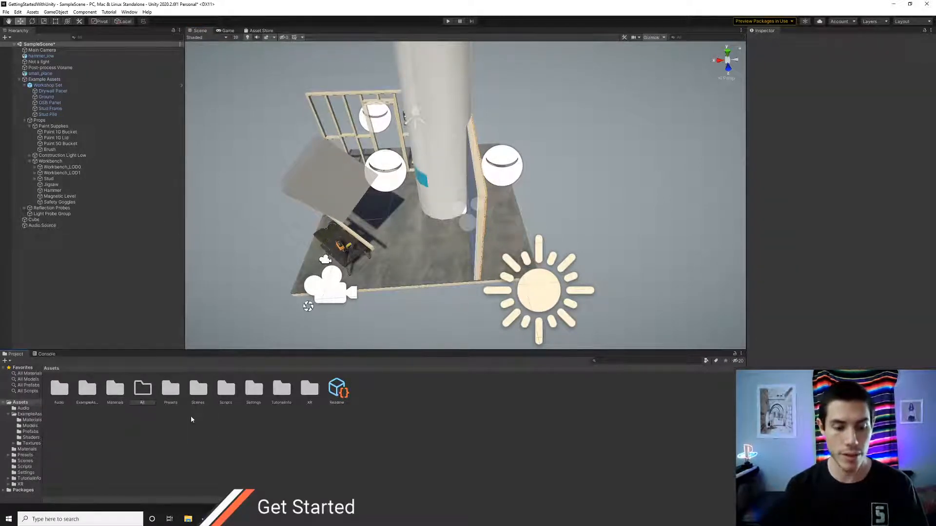
type("rt")
key("Return")
double_click(61, 390)
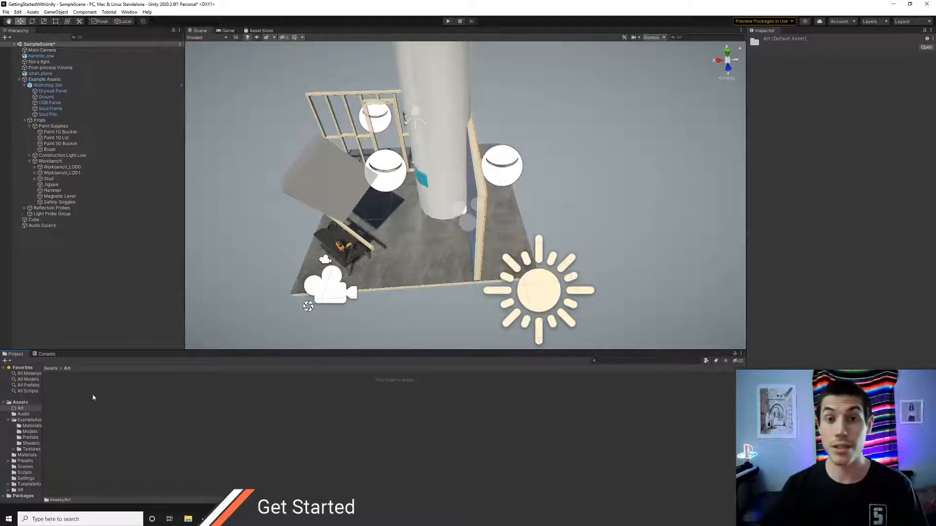
Step: Fly around the workshop in the Scene view and examine the surface of the blue-painted wall panel up close
right_click(93, 396)
left_click(384, 445)
right_click_drag(407, 222, 415, 256)
key("w")
key("a")
key("s")
key("a")
key("w")
key("s")
key("w")
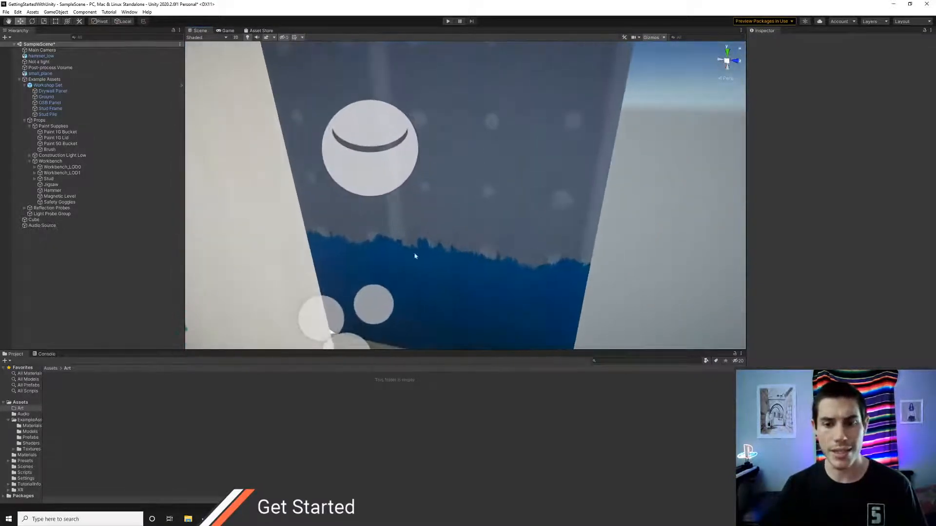
key("s")
right_click_drag(484, 215, 373, 215)
key("d")
right_click_drag(358, 161, 489, 179)
key("a")
key("s")
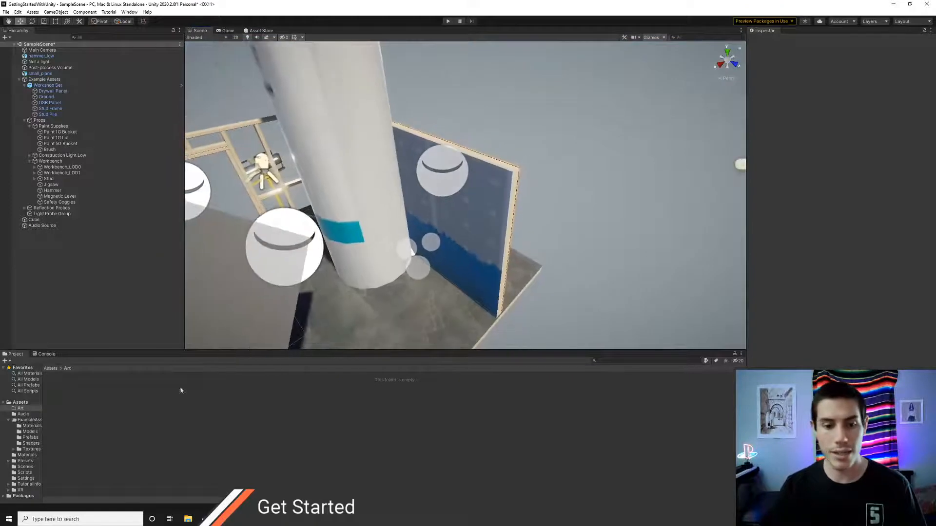
Step: Create a material named Grey in the Art folder
right_click(111, 407)
left_click(71, 409)
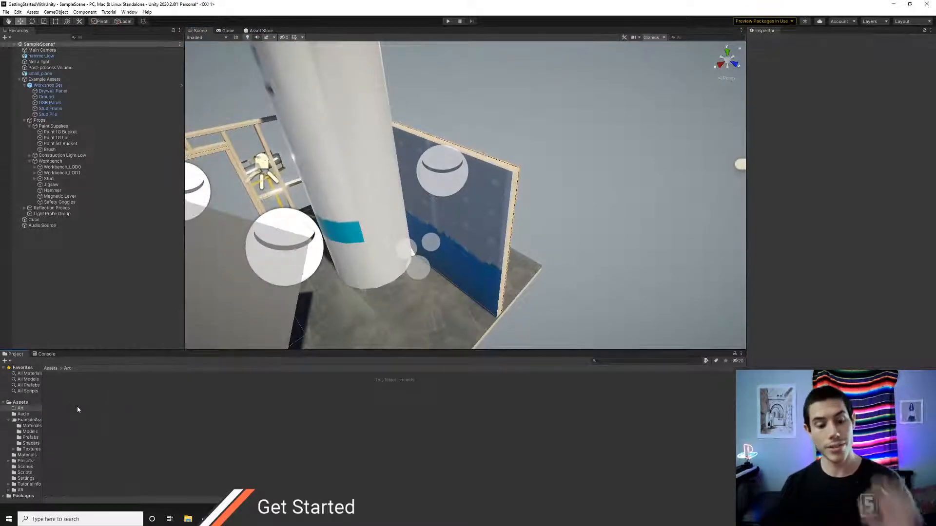
right_click(80, 391)
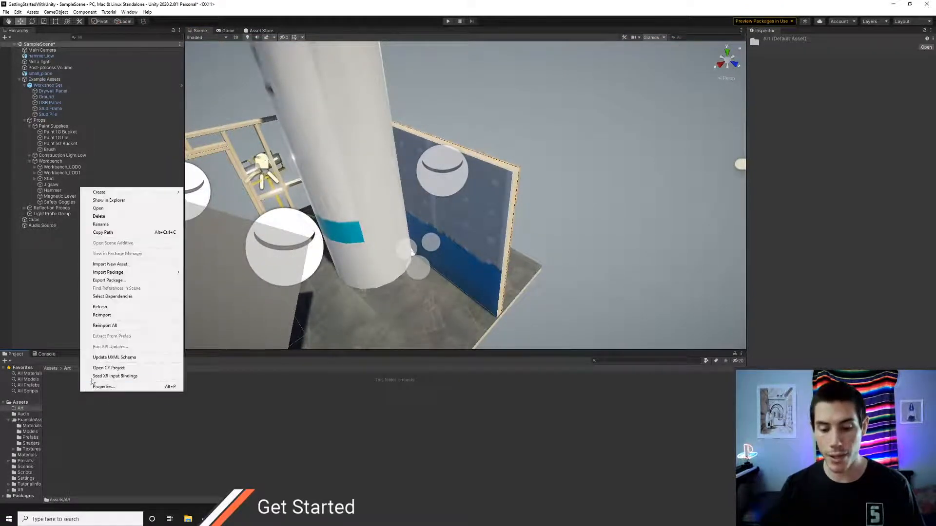
mouse_move(116, 193)
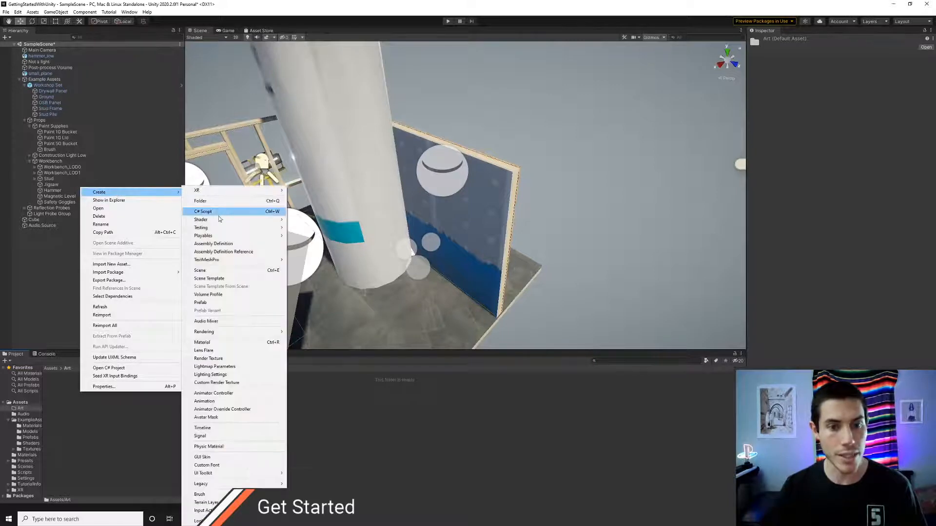
left_click(218, 346)
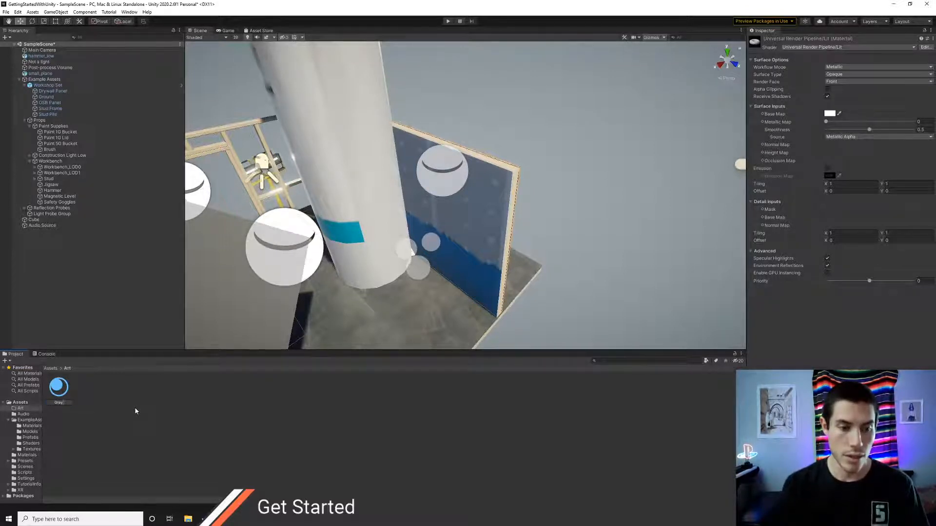
type("Grey")
key("Return")
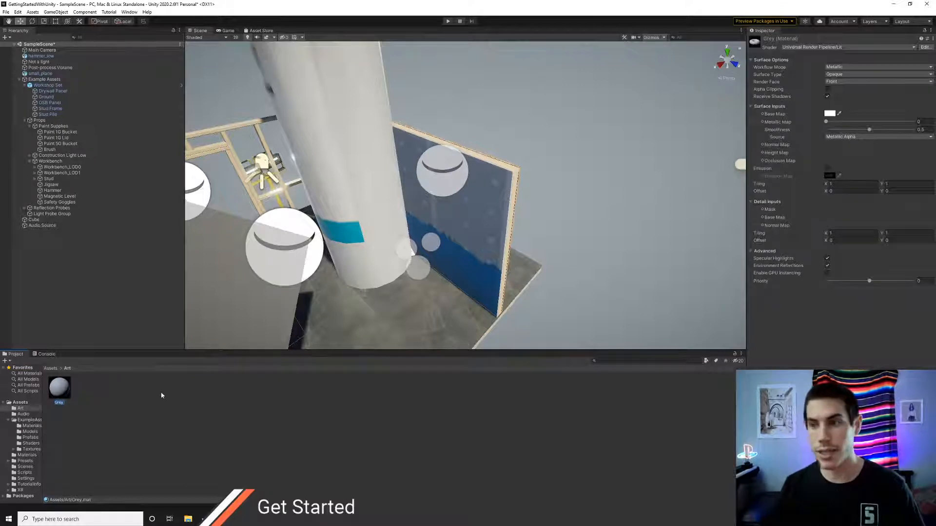
Step: Set the Grey material's base map colour to a mid grey of about RGB 111, 111, 111
left_click(85, 412)
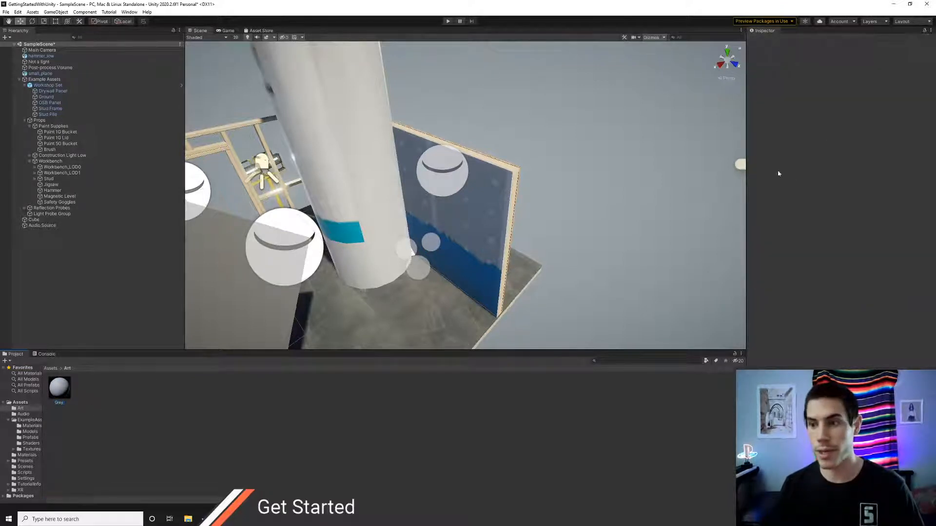
left_click(63, 396)
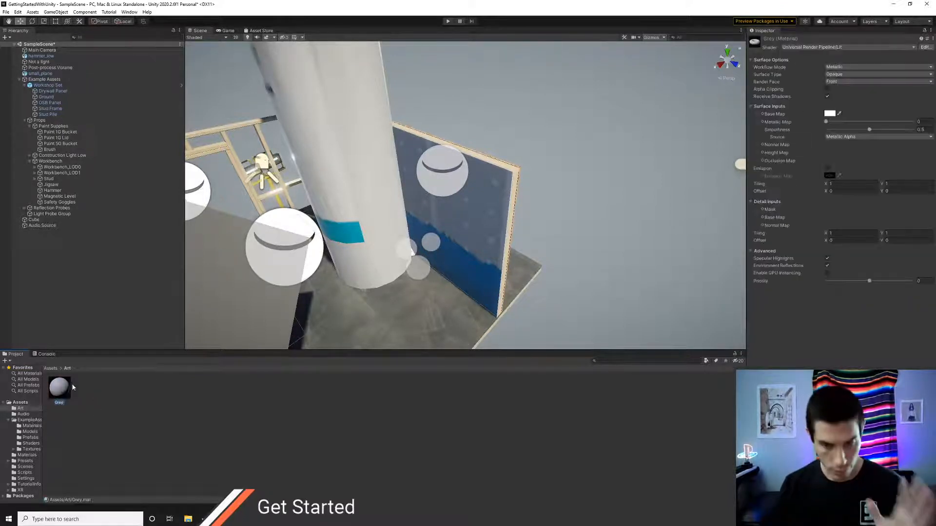
left_click(830, 113)
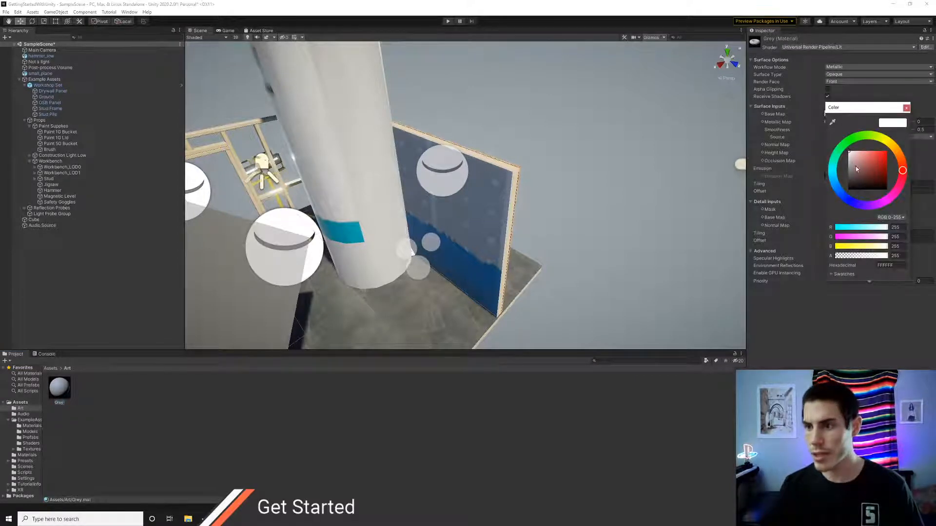
left_click_drag(856, 169, 846, 173)
left_click(906, 108)
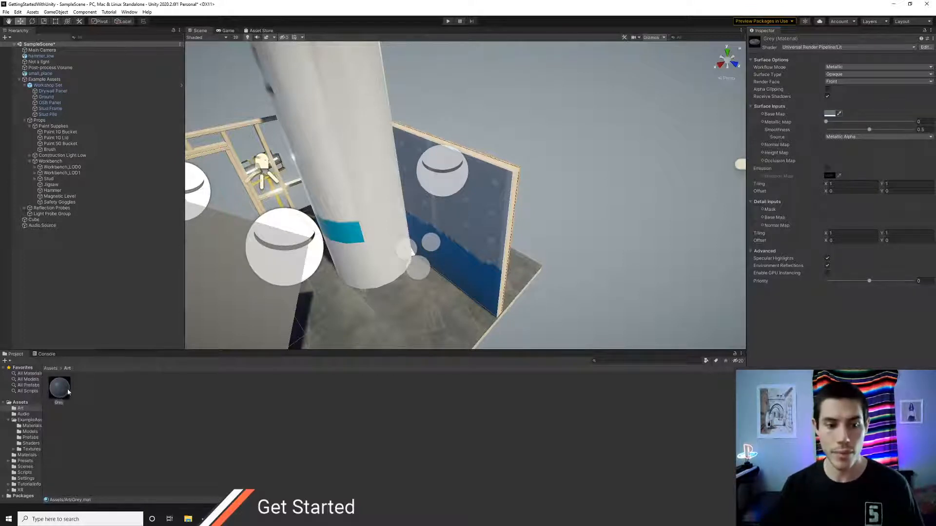
Step: Try applying the Grey material to the upper surface of the blue-painted wall panel in the scene
left_click_drag(68, 392, 476, 230)
right_click_drag(507, 250, 475, 239)
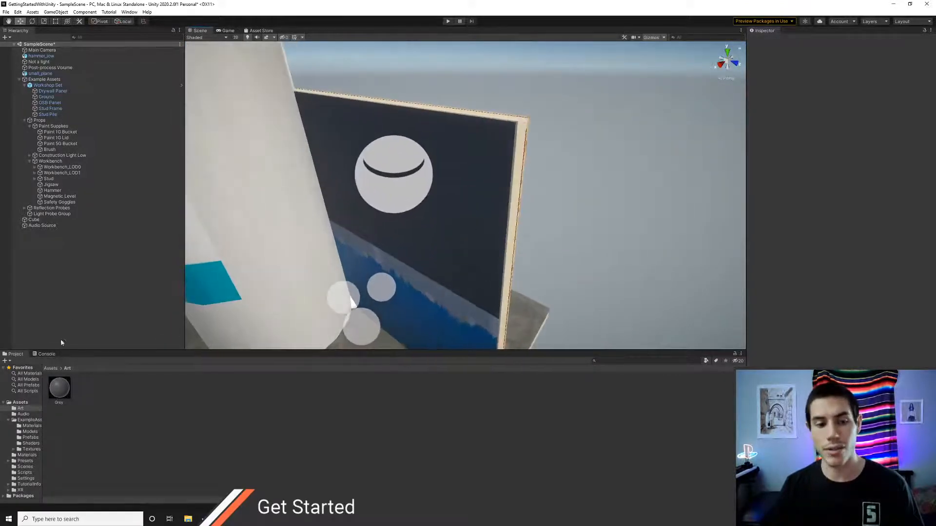
left_click(59, 388)
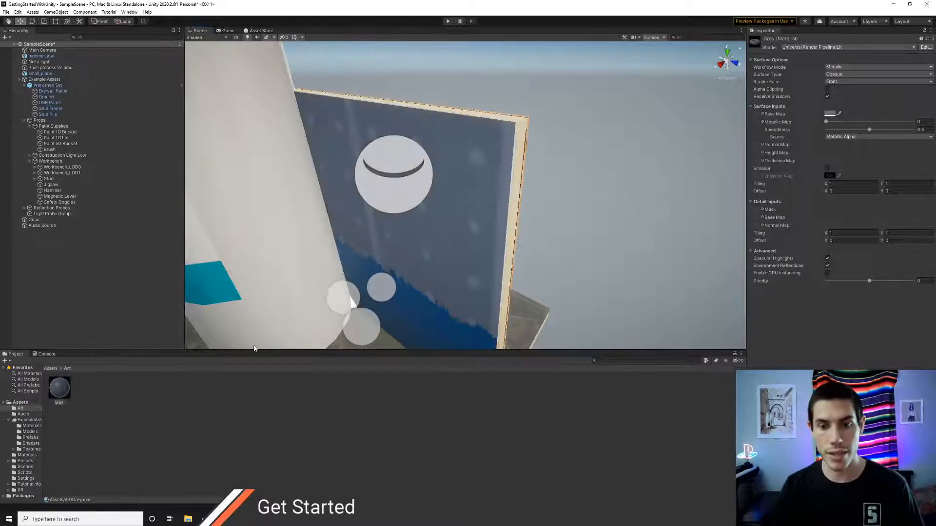
right_click_drag(411, 230, 408, 239)
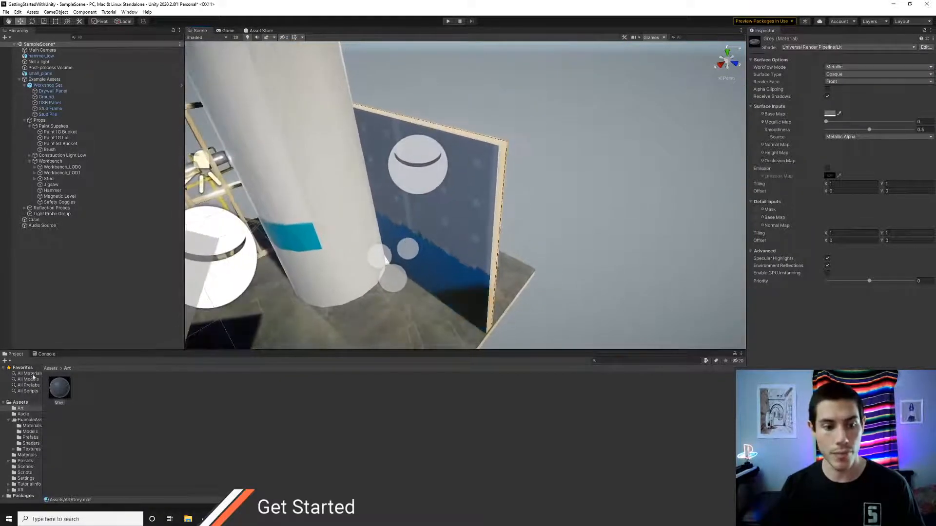
Step: Import maryjane.jpg from the Downloads folder into the Art folder
left_click(98, 397)
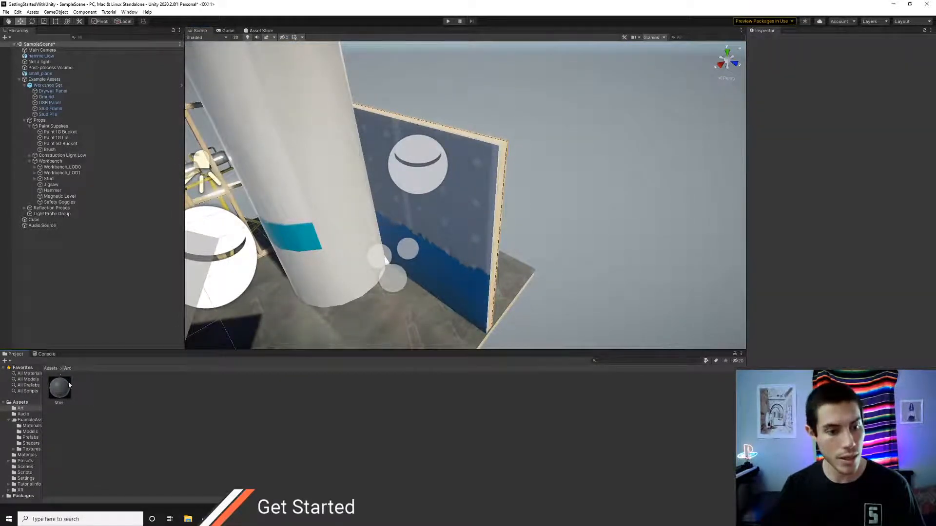
right_click(101, 398)
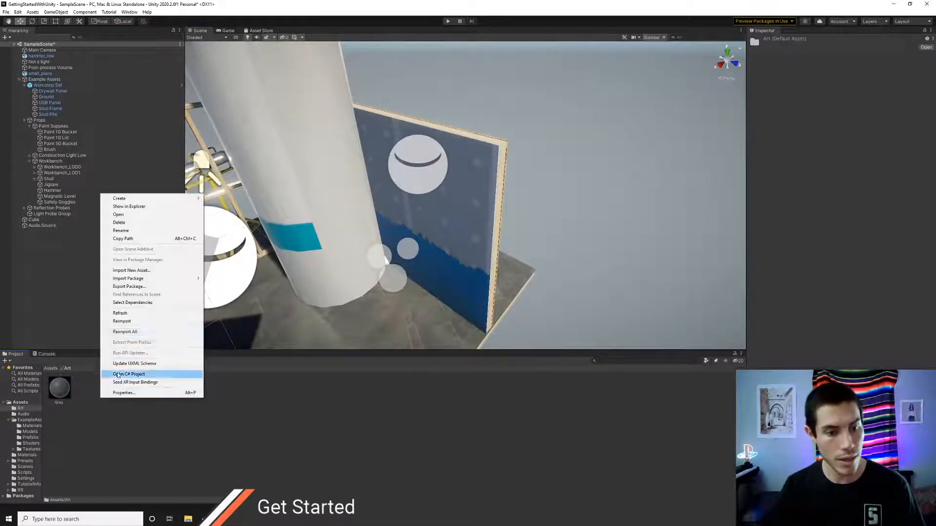
left_click(146, 271)
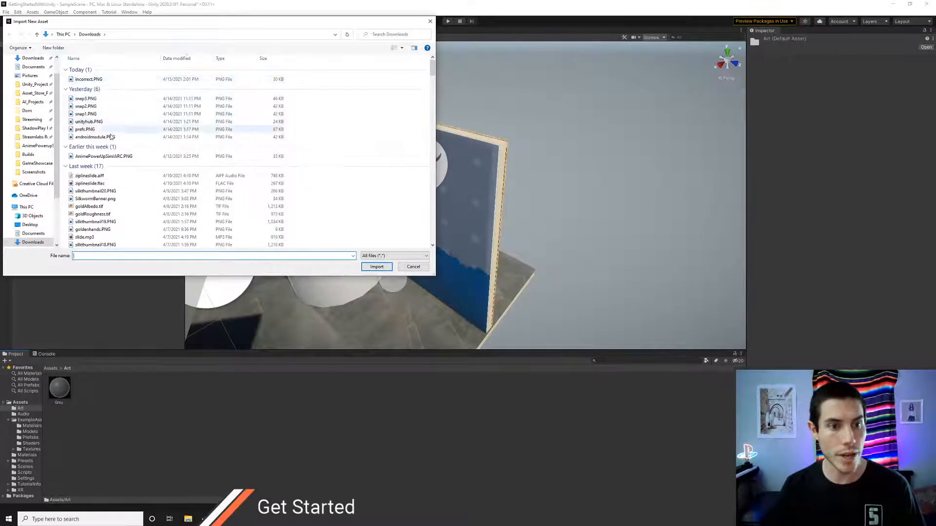
scroll(109, 173, "down", 4)
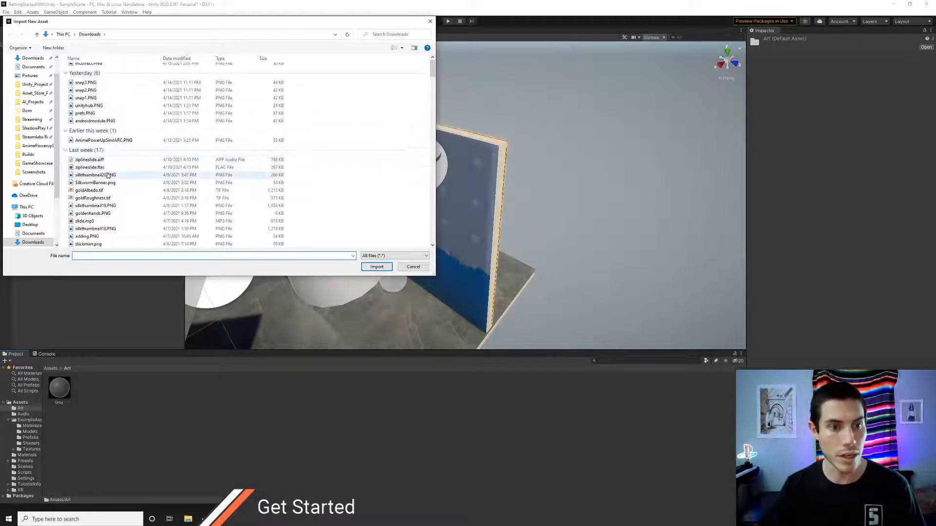
scroll(105, 163, "down", 1)
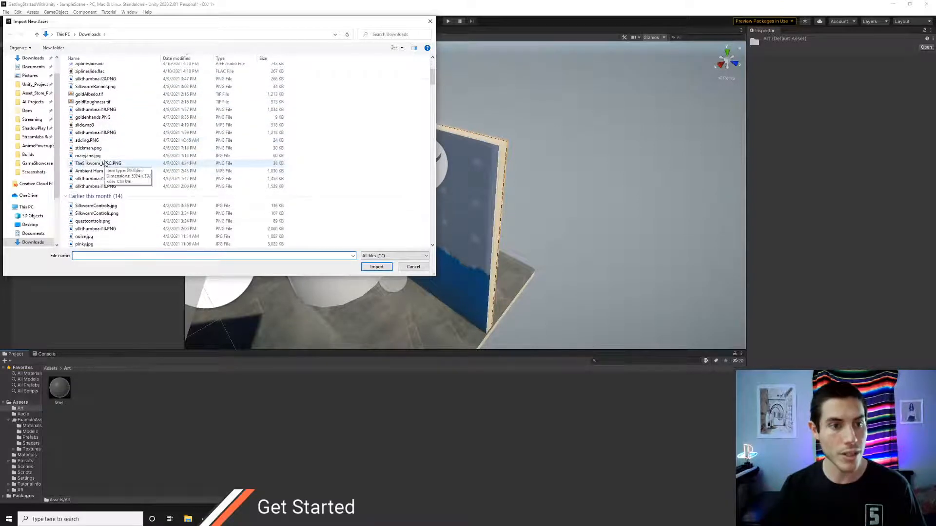
left_click(100, 156)
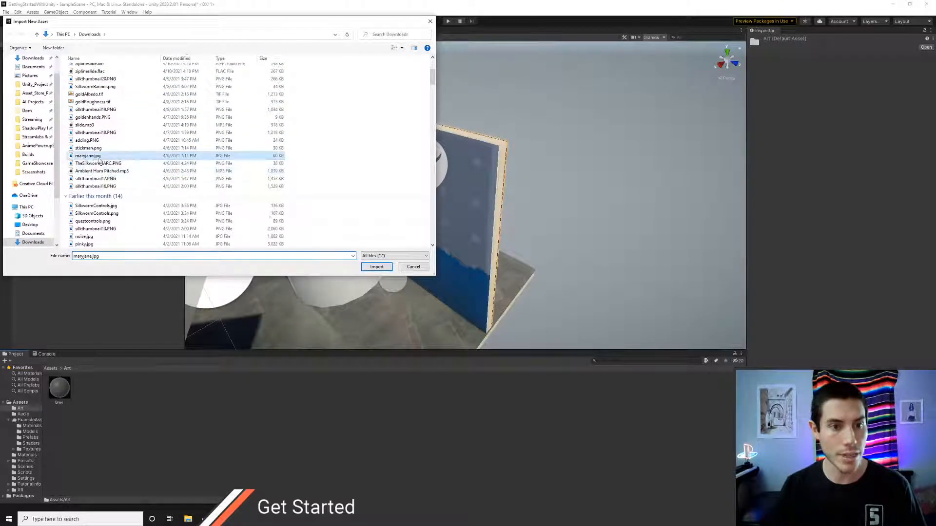
left_click(378, 267)
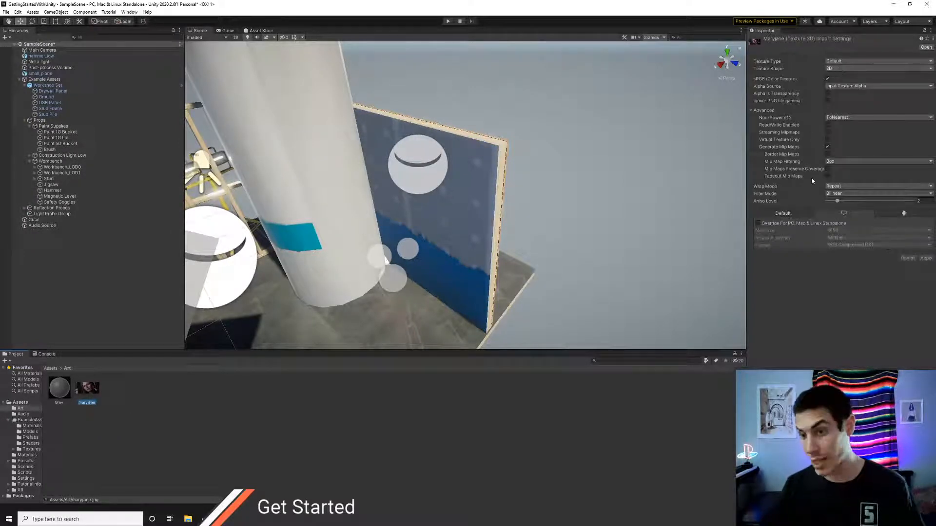
Step: Examine the import settings of the maryjane texture, keeping its Texture Shape at 2D
left_click(828, 79)
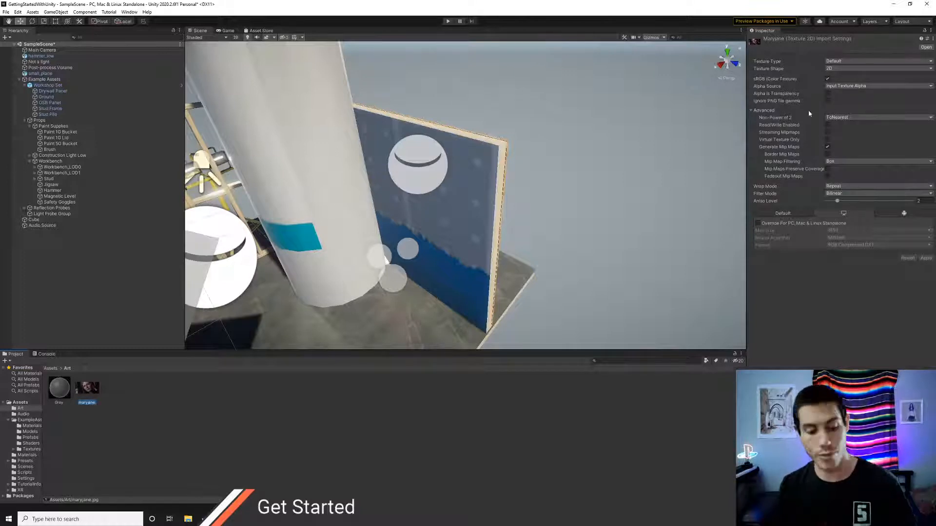
left_click(849, 68)
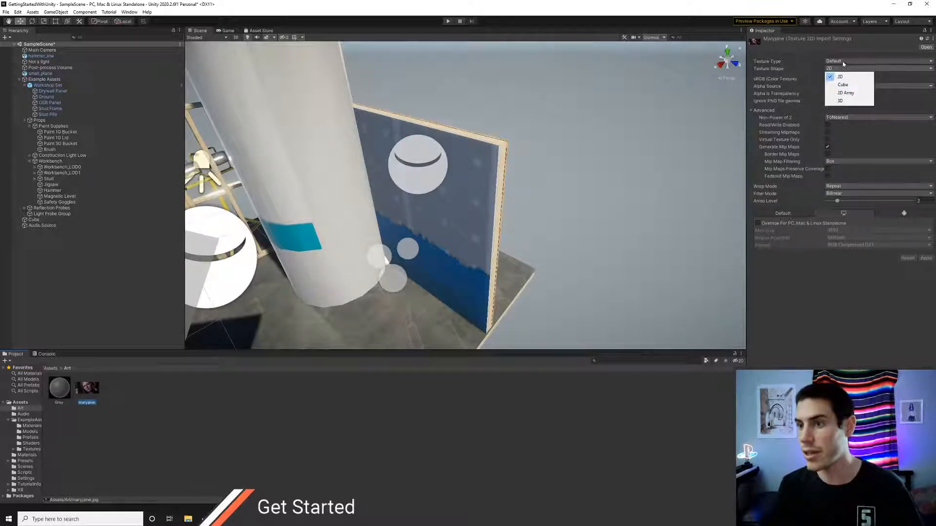
left_click(840, 77)
Step: Assign the maryjane texture as the base map of the Grey material
left_click(69, 391)
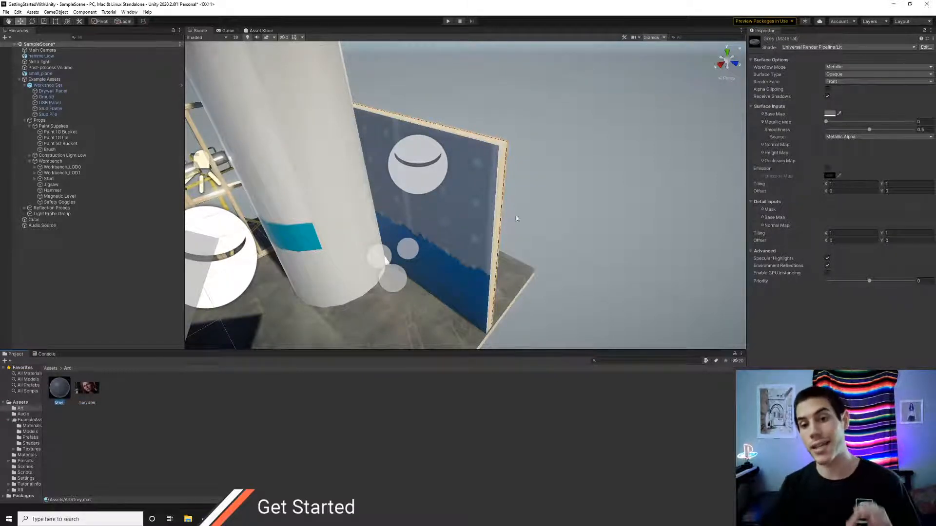
left_click(762, 114)
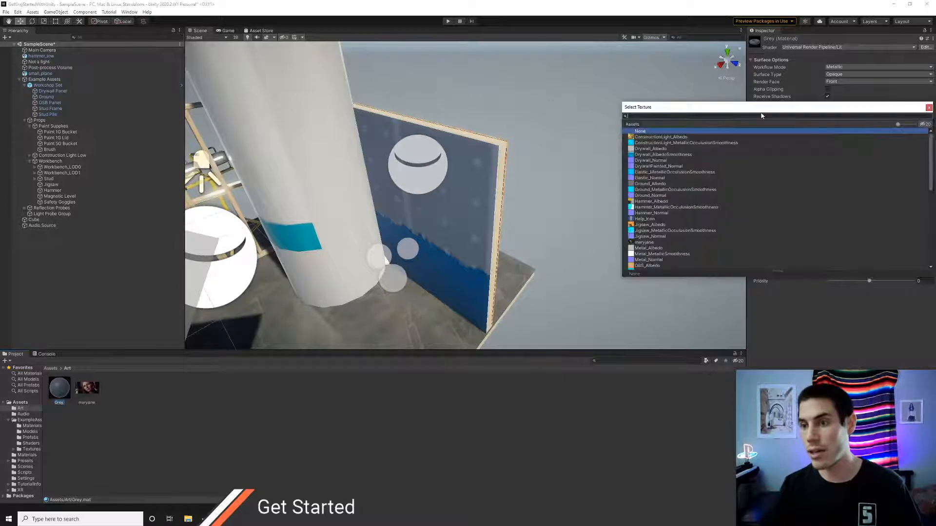
type("mary")
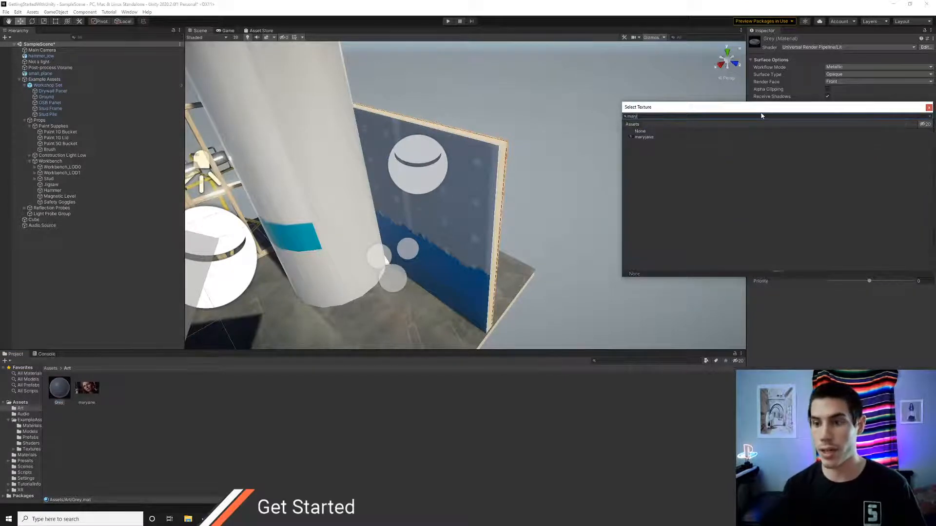
key("Down")
key("Return")
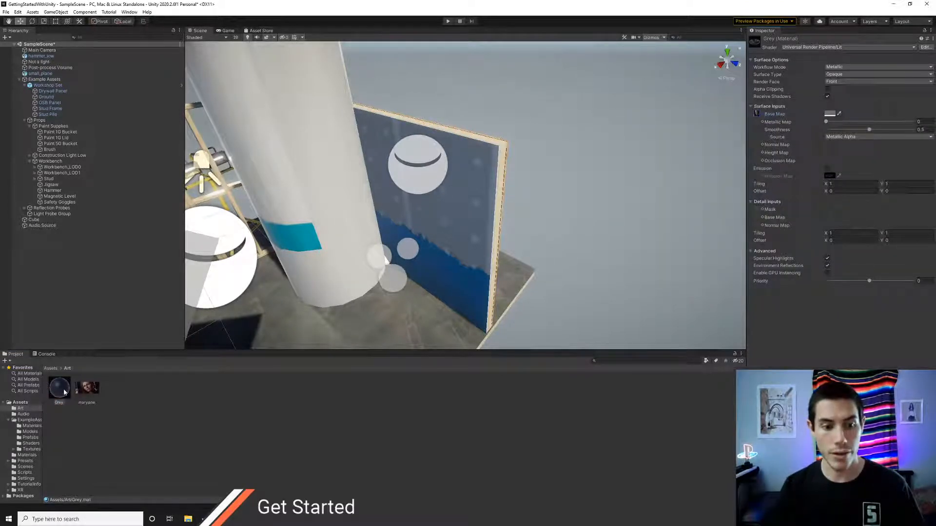
Step: Set the Grey material's base map colour to white and apply the material to the upper surface of the blue-painted wall panel
left_click(829, 113)
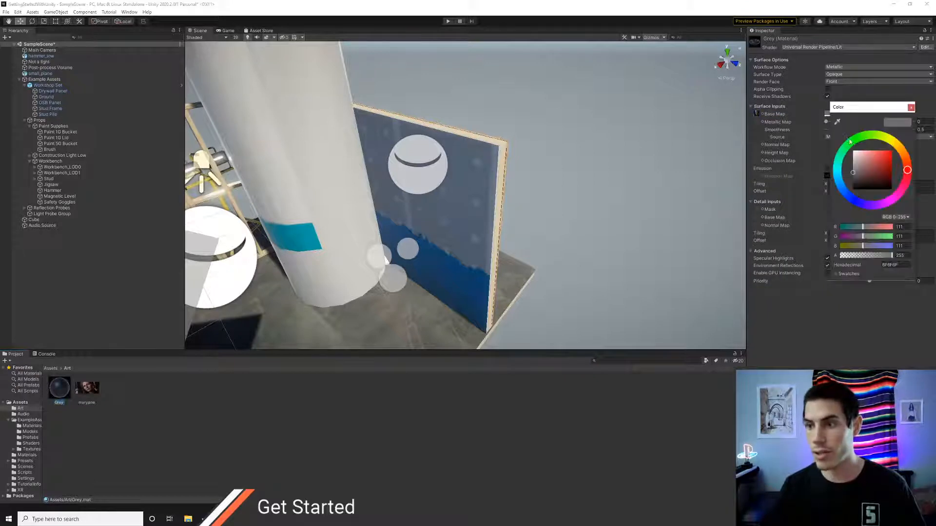
left_click(913, 109)
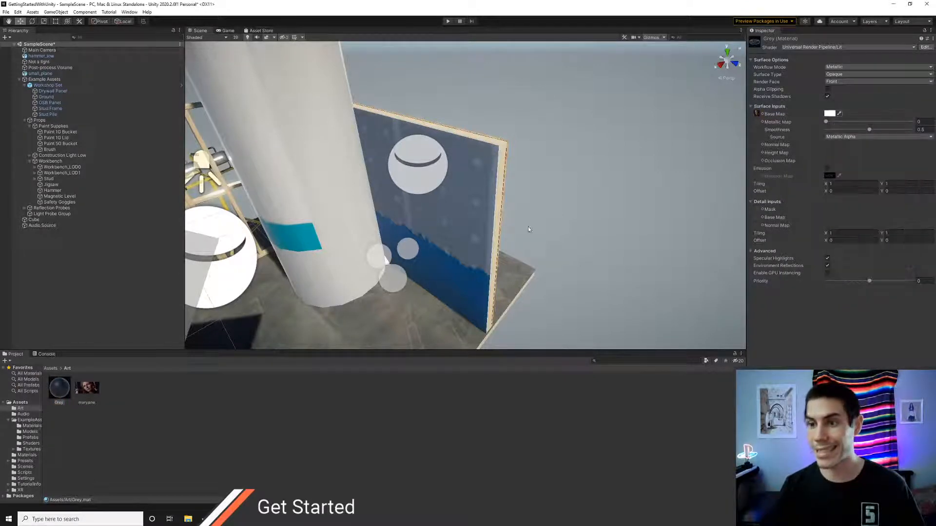
left_click_drag(69, 389, 527, 222)
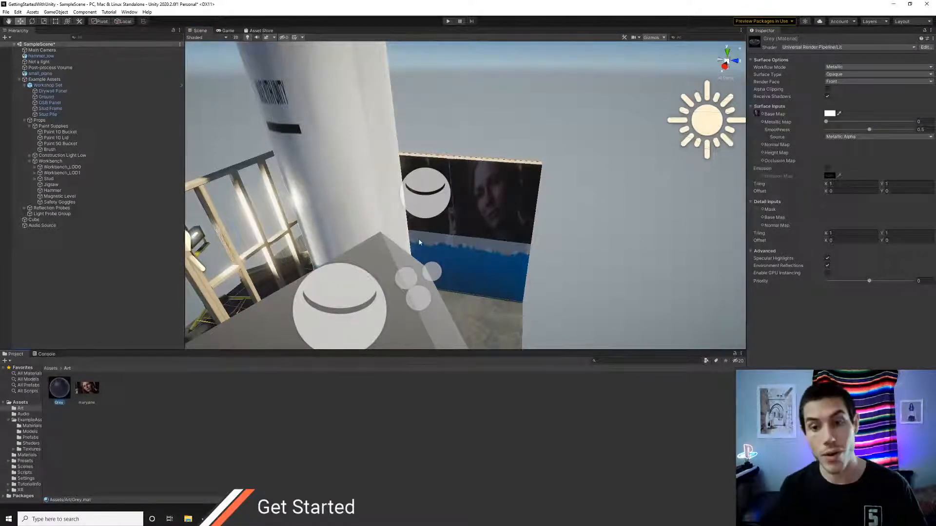
Step: Switch to the web browser, open the bookmarked textures.com library in a new tab and browse its latest content
key("alt+Tab")
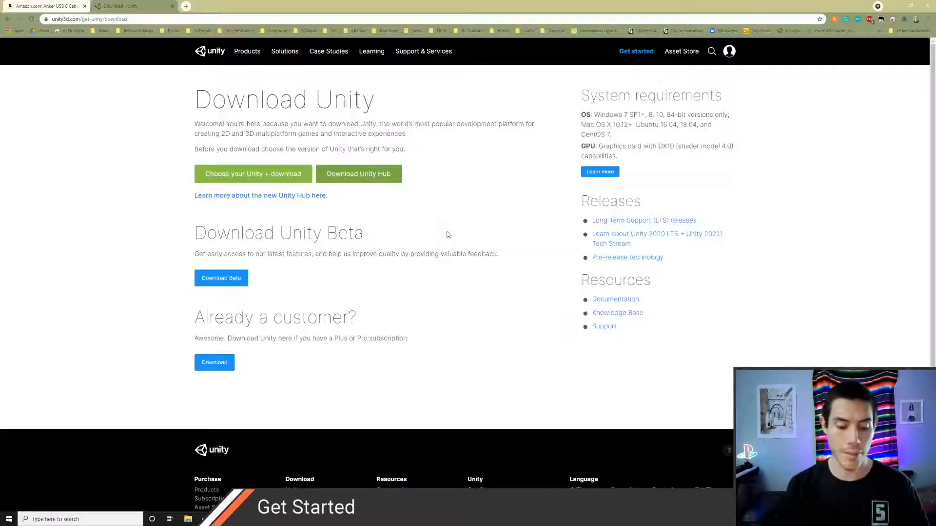
key("ctrl+t")
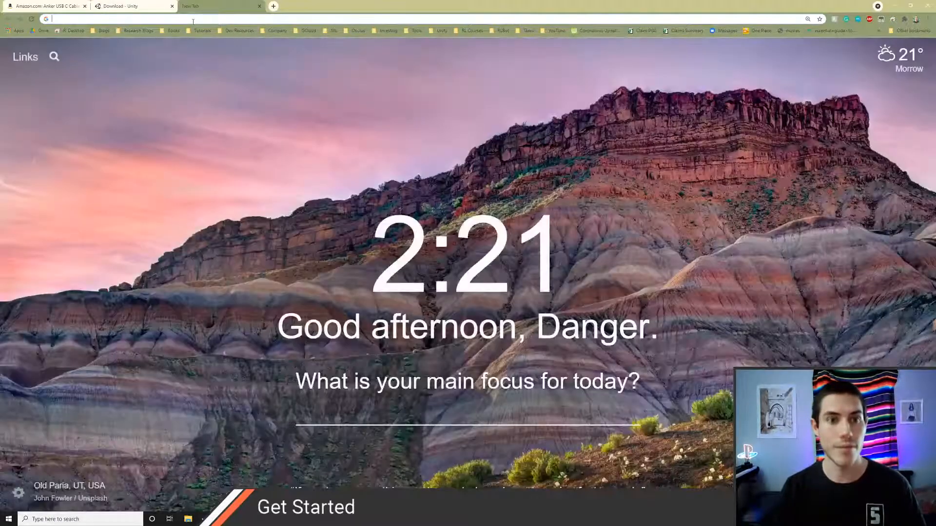
left_click(237, 30)
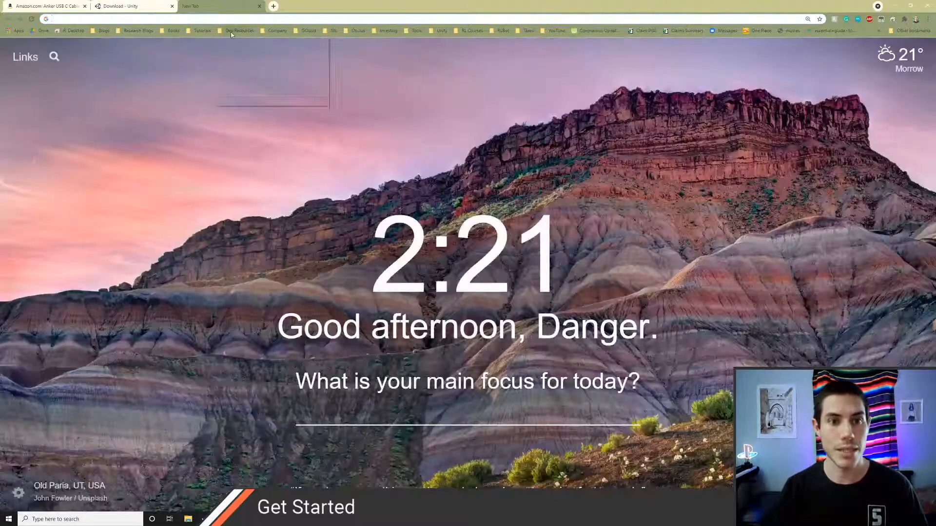
mouse_move(239, 42)
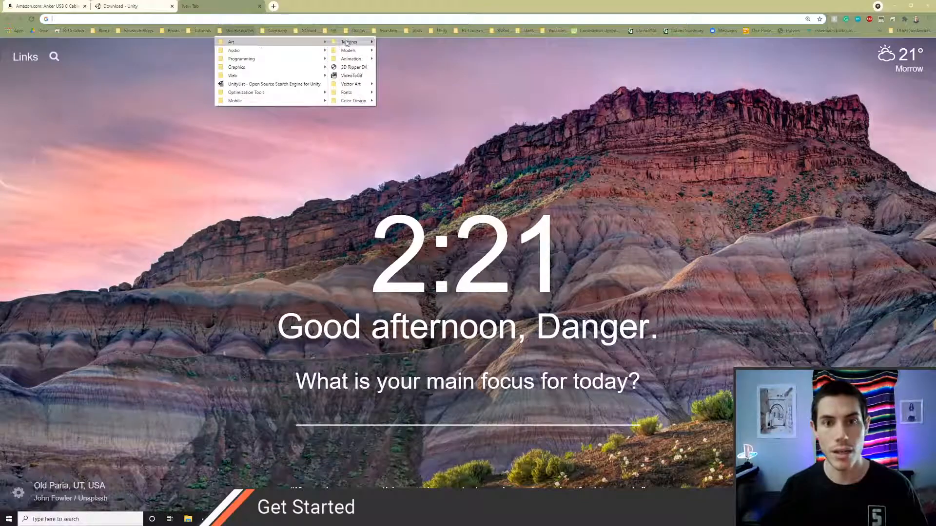
mouse_move(350, 42)
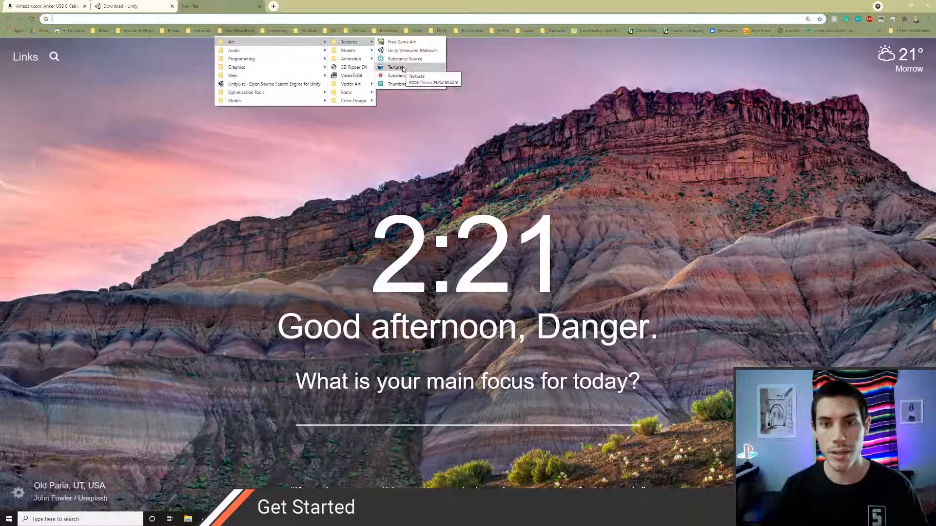
left_click(396, 68)
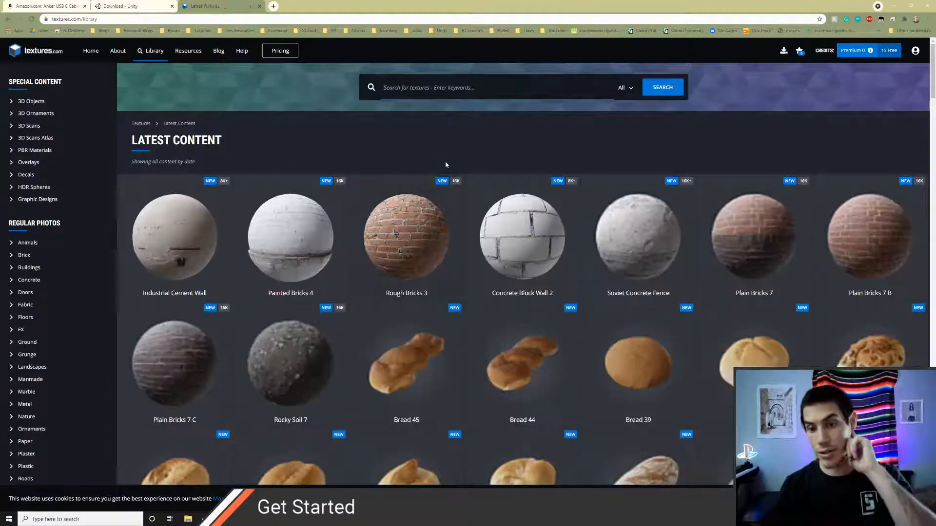
scroll(387, 271, "down", 10)
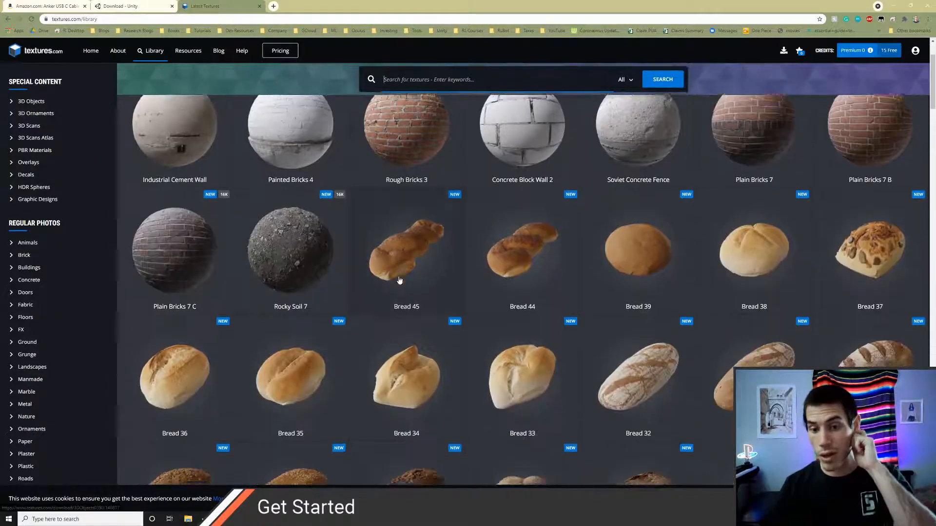
Step: Browse further through the textures.com library, open the Soviet Bricks 1 texture and examine its seamless flat maps
scroll(407, 264, "down", 12)
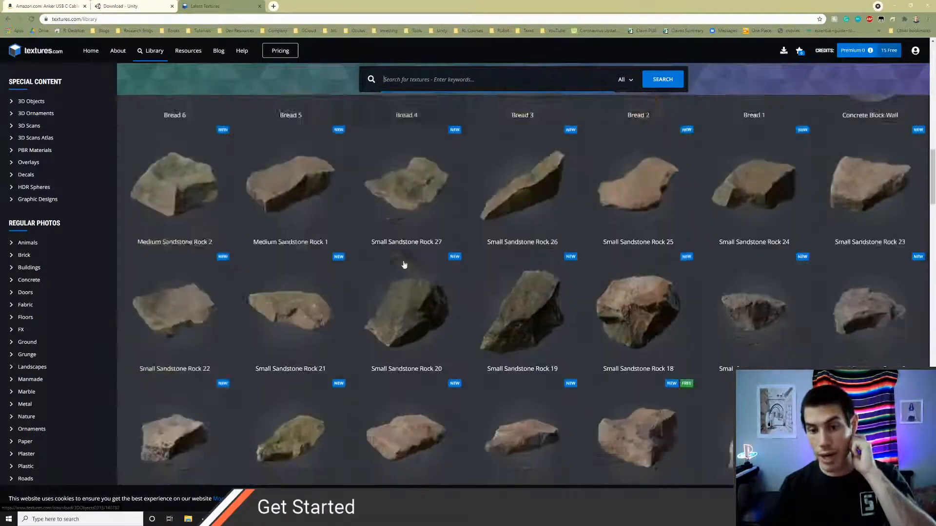
scroll(515, 323, "down", 10)
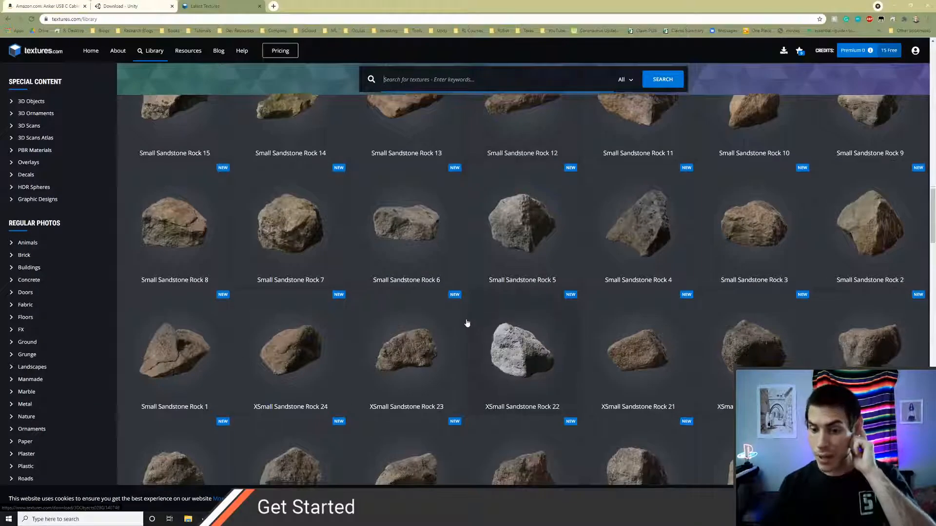
scroll(467, 322, "down", 5)
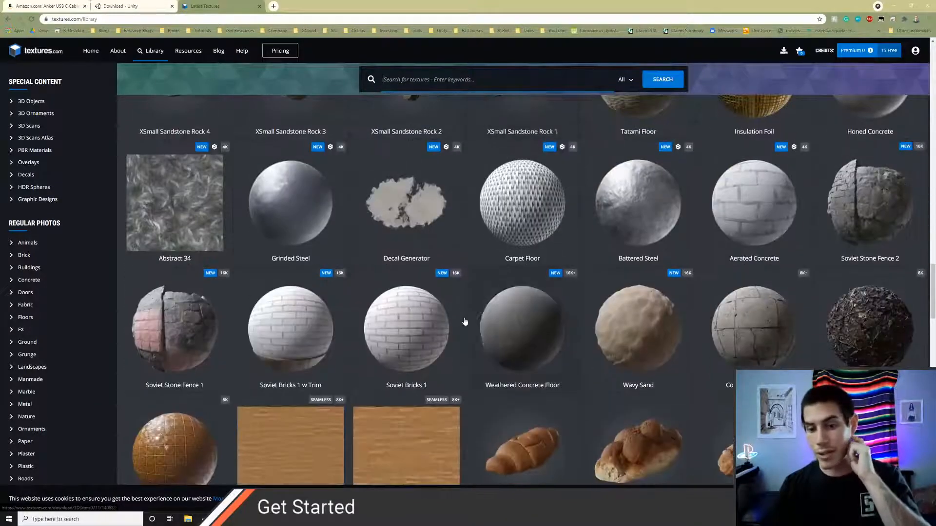
scroll(466, 320, "down", 3)
scroll(490, 167, "up", 2)
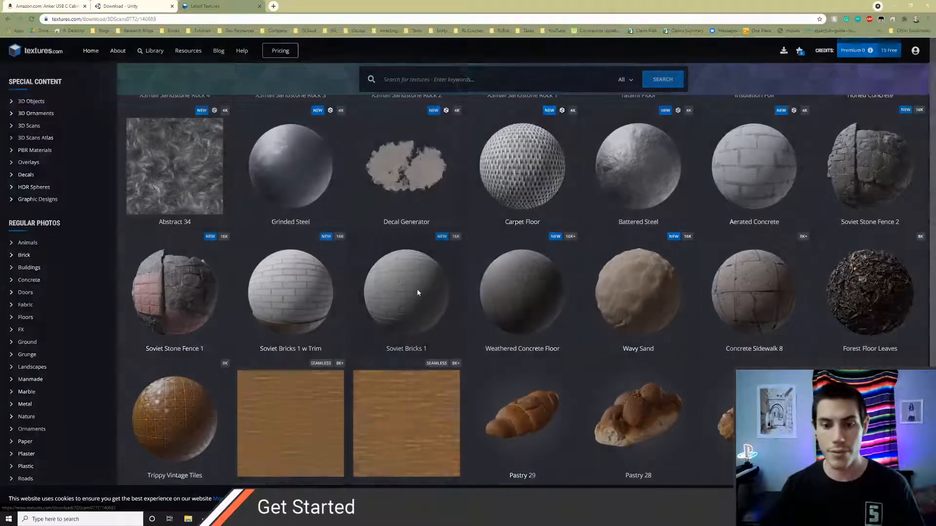
left_click(417, 289)
scroll(236, 364, "down", 3)
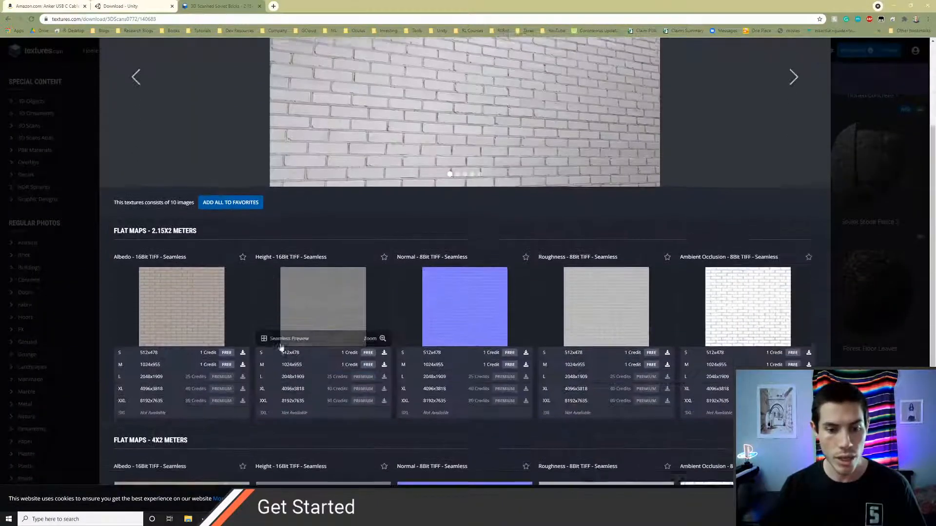
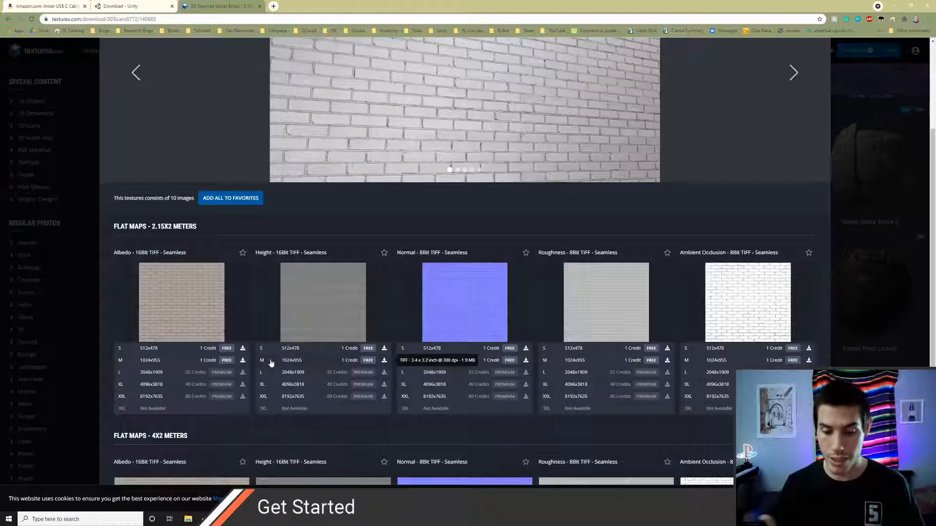
Step: Switch back to Unity and look over the console and the asset creation options for the Art folder
key("alt+Tab")
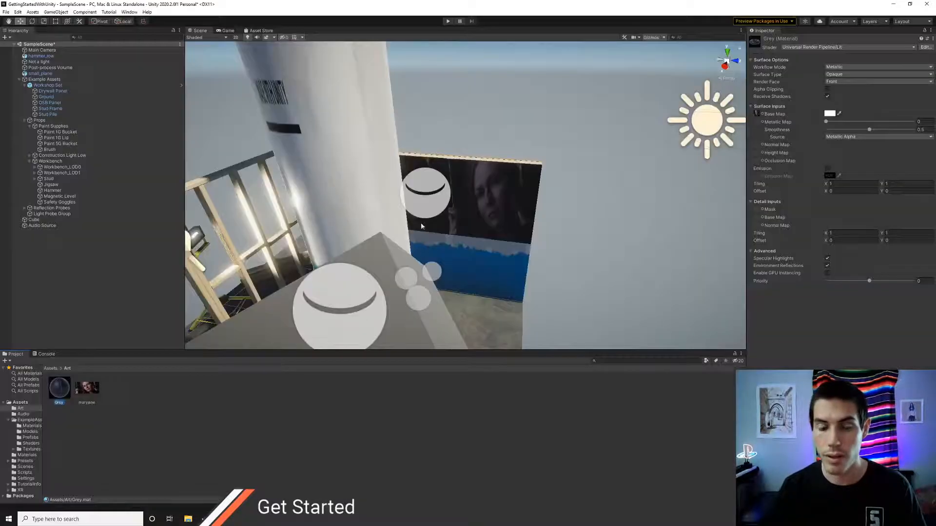
left_click_drag(420, 222, 371, 223, "alt")
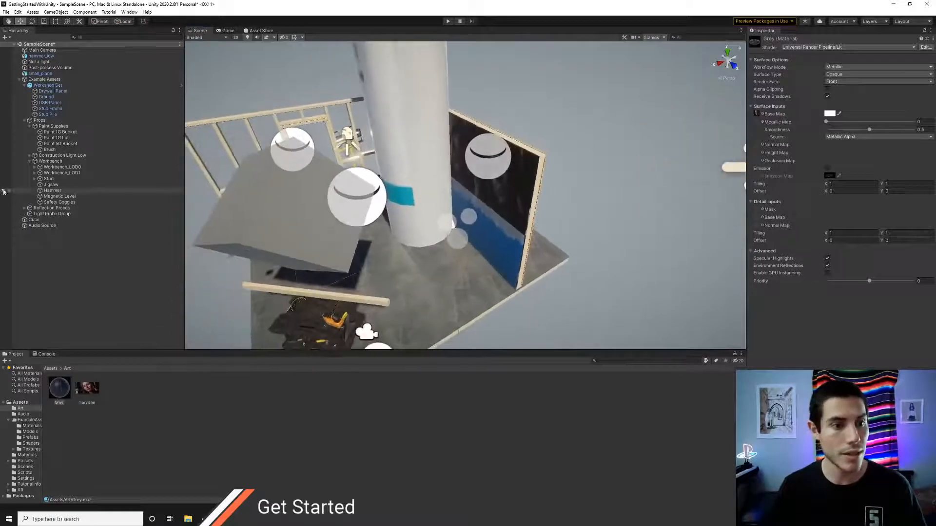
left_click(53, 244)
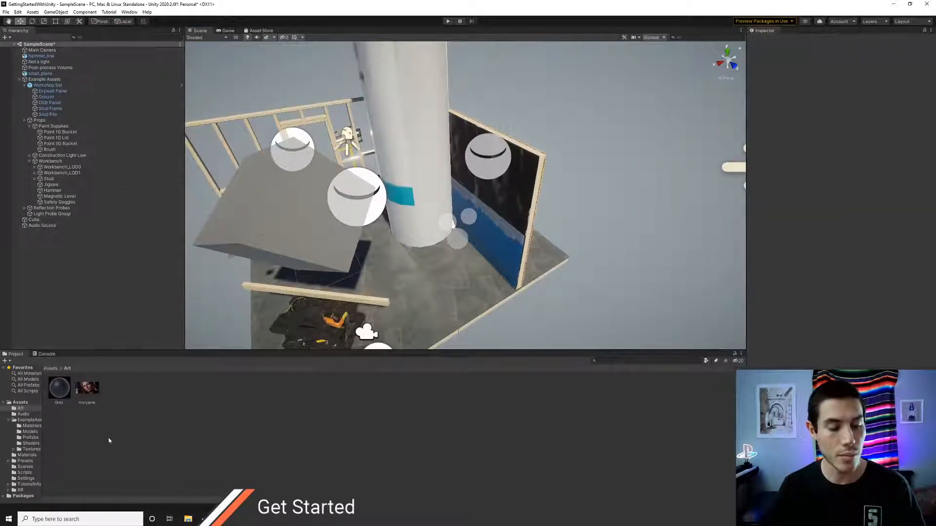
left_click(46, 355)
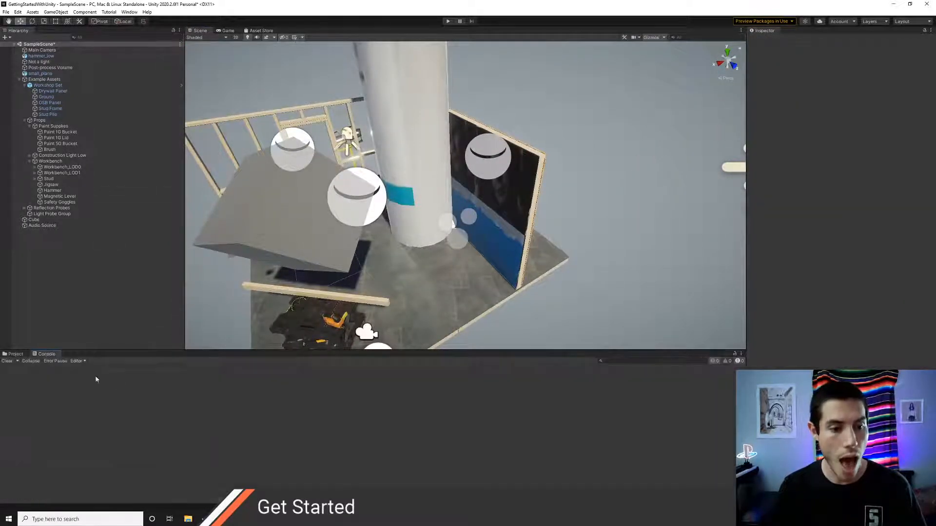
left_click(16, 355)
right_click(127, 393)
mouse_move(176, 196)
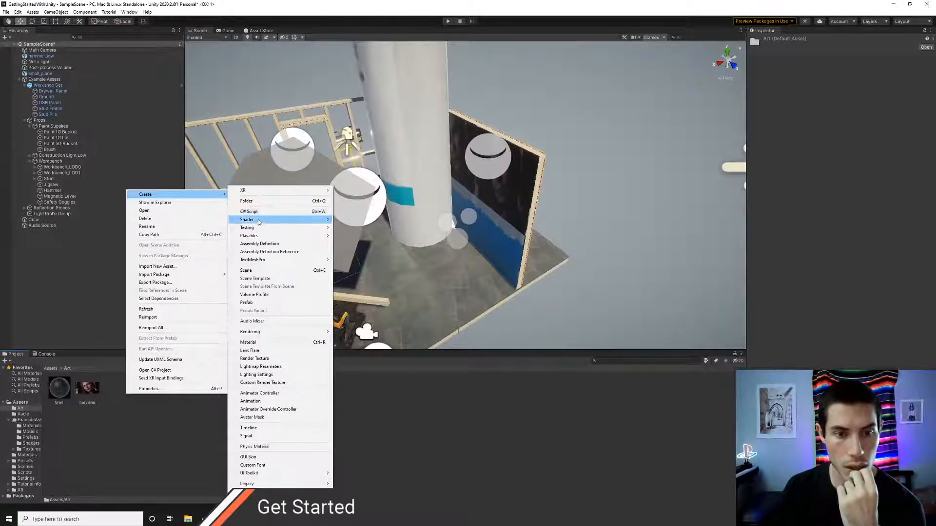
left_click(78, 289)
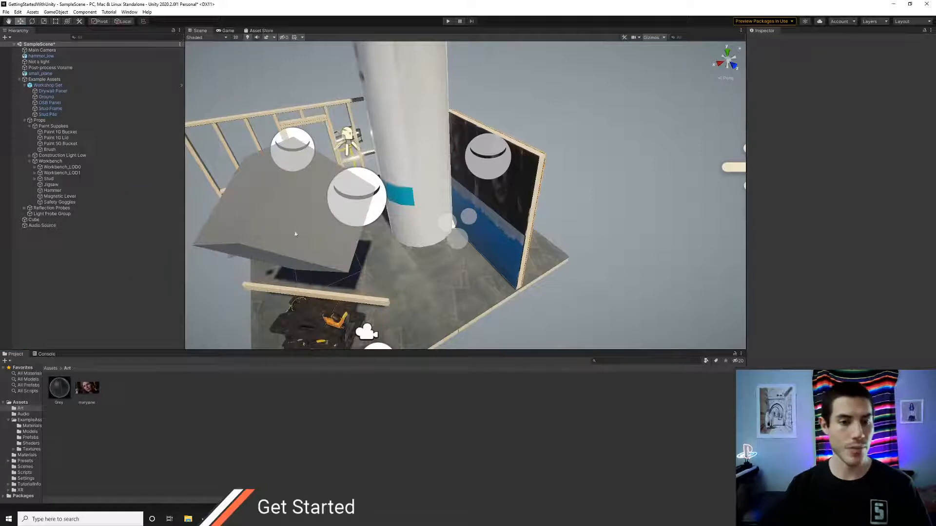
Step: Delete the large grey cube from the scene
right_click_drag(361, 215, 424, 219)
left_click(428, 218)
key("Delete")
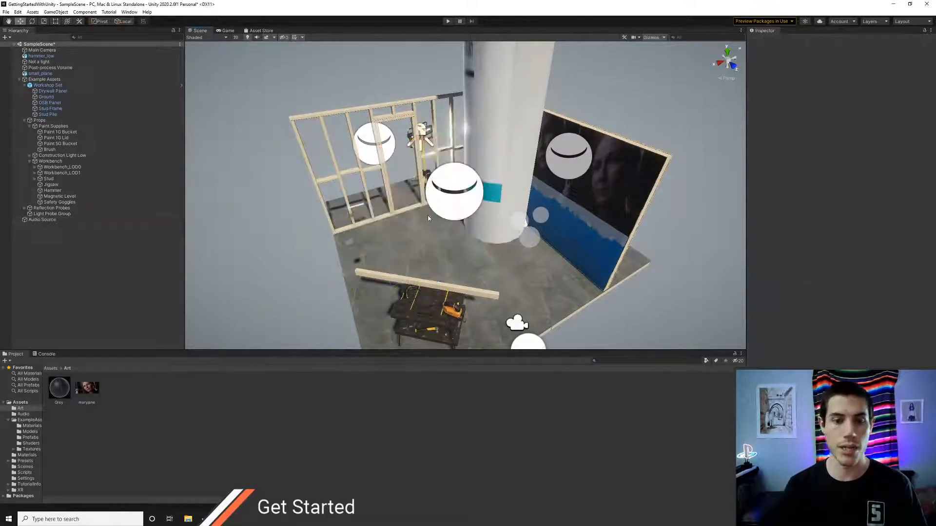
key("s")
right_click_drag(377, 249, 377, 252)
key("w")
key("s")
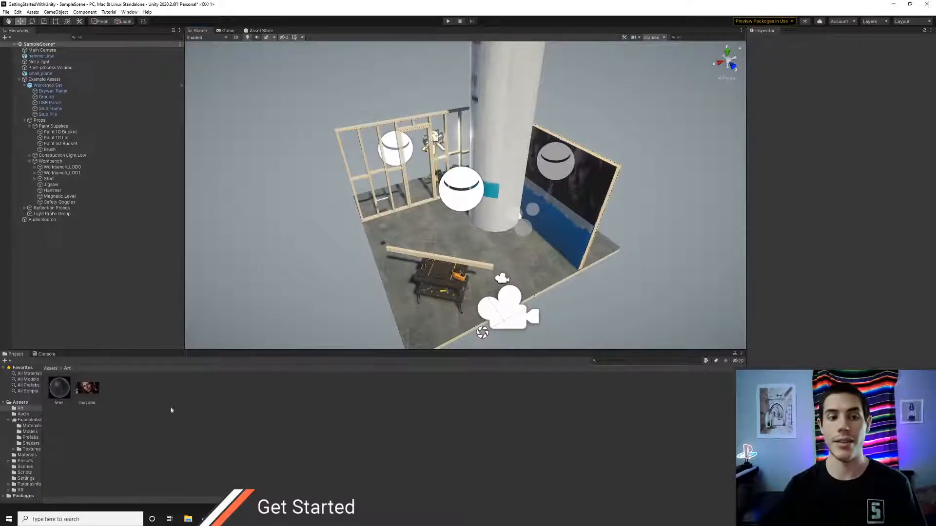
Step: Raise the Workbench group to about 0.66 on the Y axis and move the Jigsaw out of it, directly under Props
left_click(54, 161)
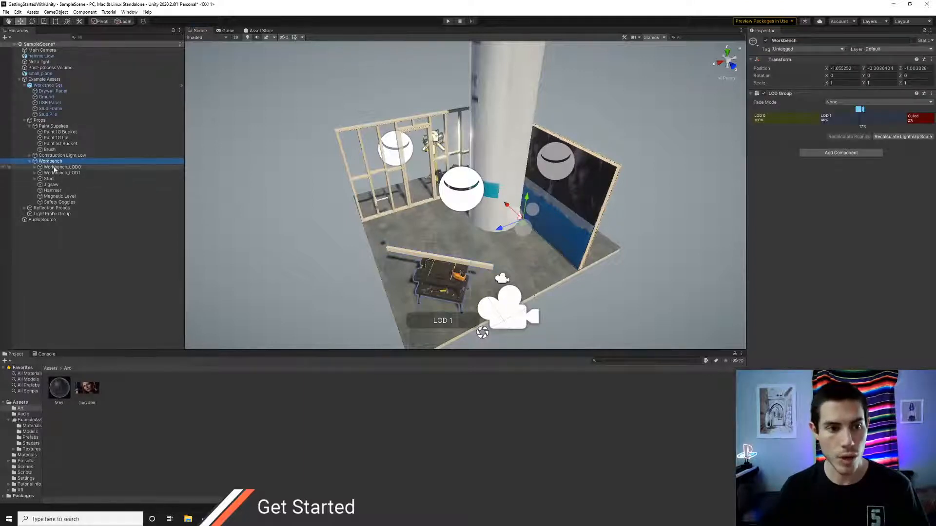
left_click_drag(525, 207, 528, 173)
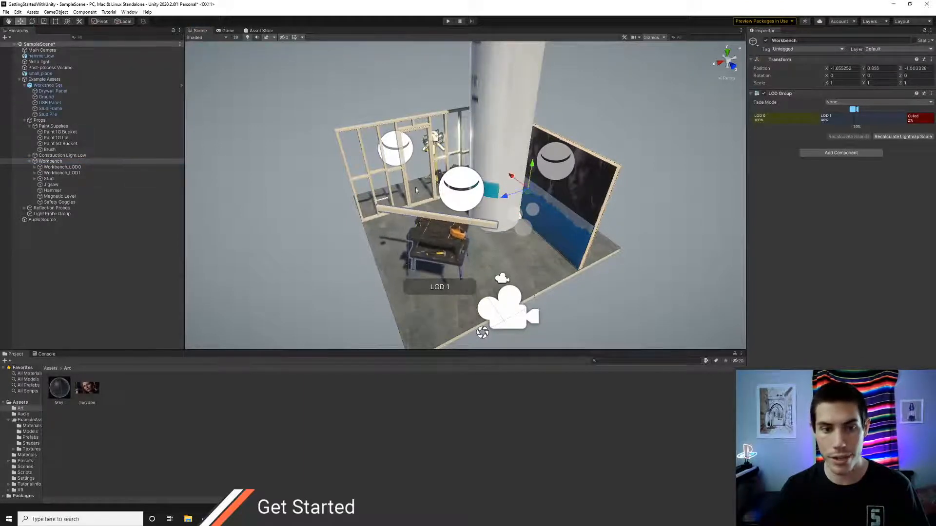
left_click(51, 184)
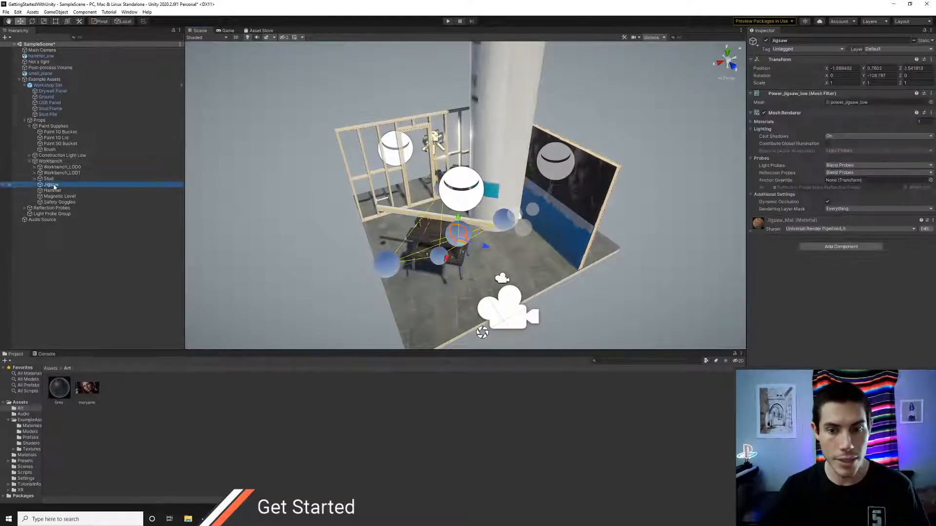
left_click_drag(54, 187, 53, 162)
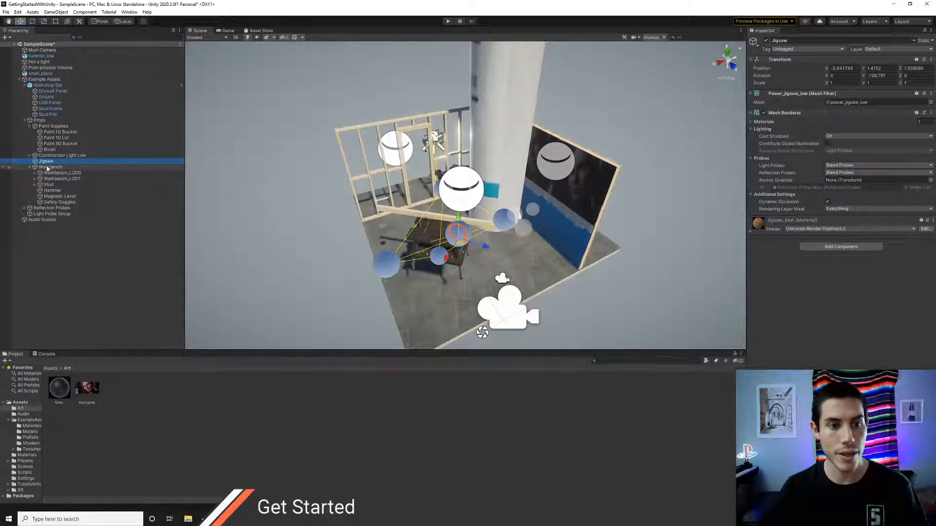
Step: Lower the Workbench to about 0.3 on the Y axis and make the Jigsaw its child again
left_click(49, 167)
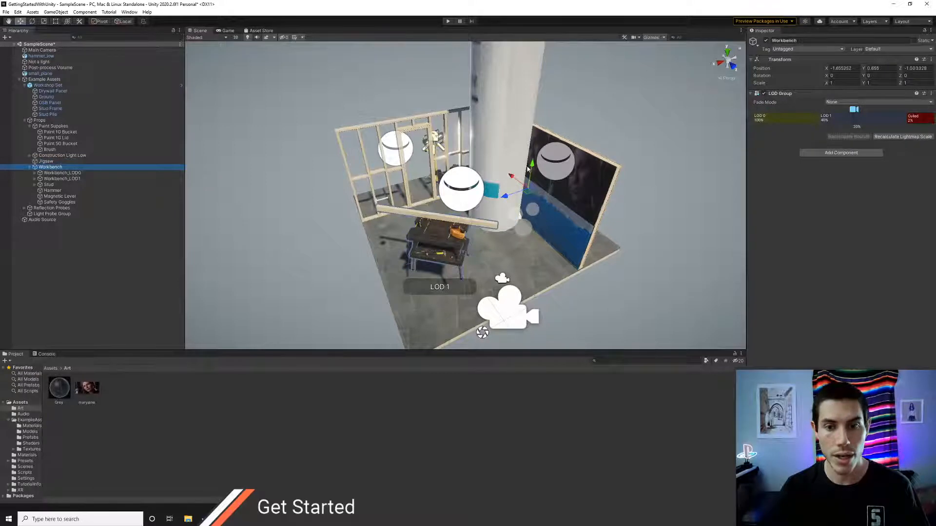
mouse_move(528, 169)
left_mouse_down()
mouse_move(528, 207)
mouse_move(530, 179)
left_mouse_up()
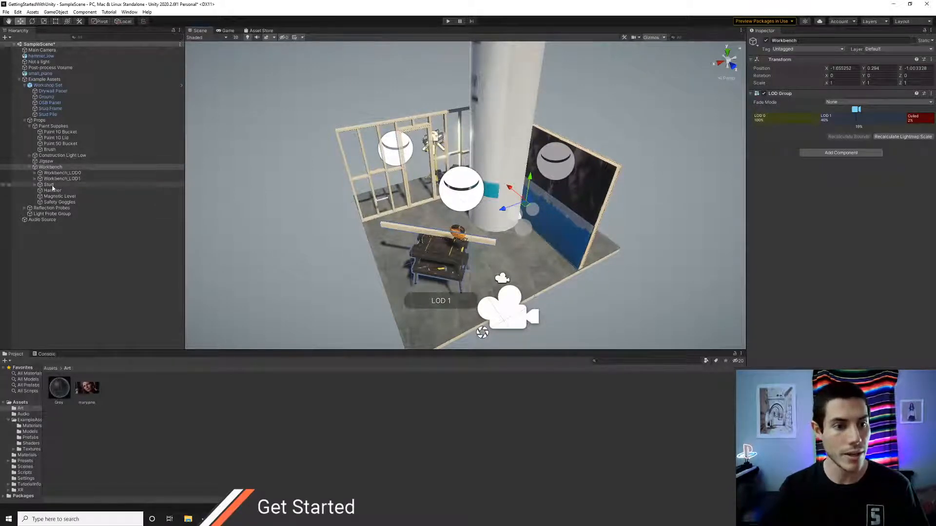
left_click(46, 161)
left_click_drag(51, 178, 50, 168)
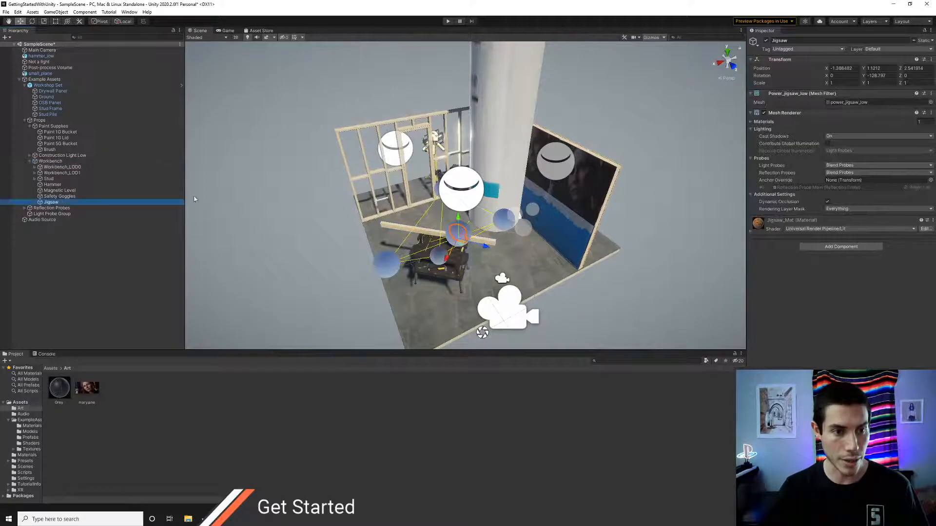
Step: Raise the Workbench together with its child objects to about 0.7 on the Y axis
left_click(50, 161)
left_click_drag(529, 183, 524, 170)
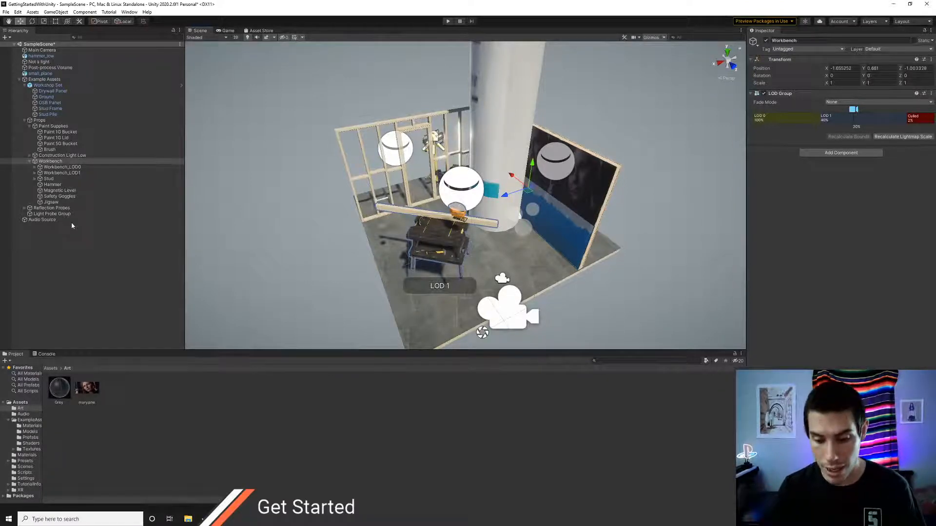
left_click_drag(436, 229, 467, 237, "alt")
scroll(467, 237, "up", 3)
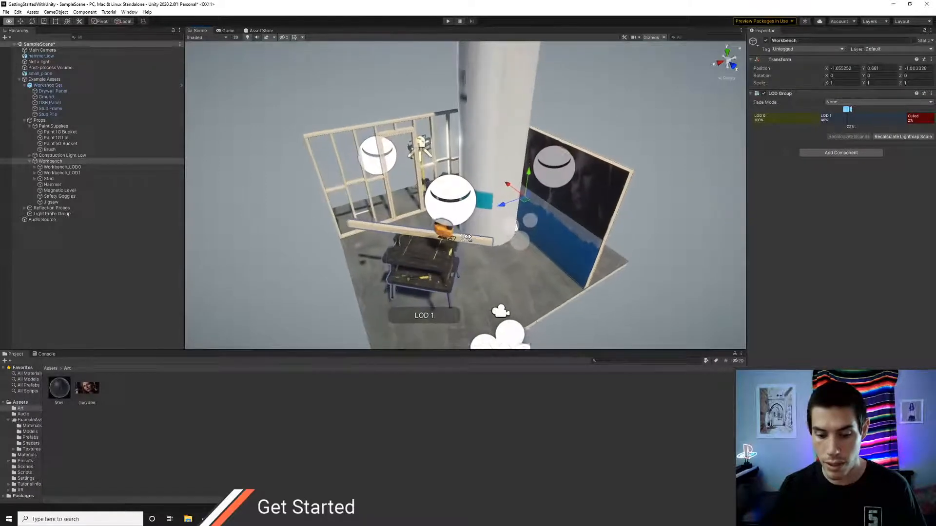
scroll(467, 237, "down", 3)
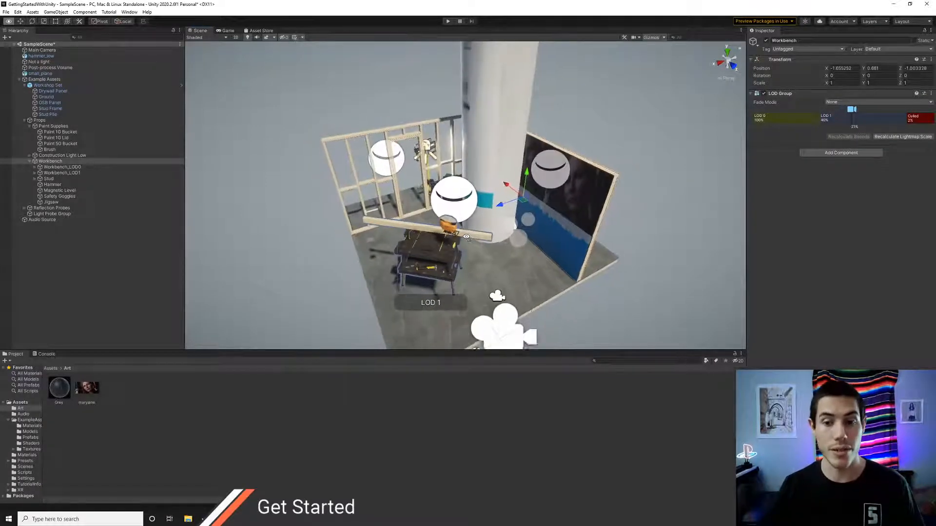
scroll(465, 238, "up", 3)
scroll(466, 237, "down", 4)
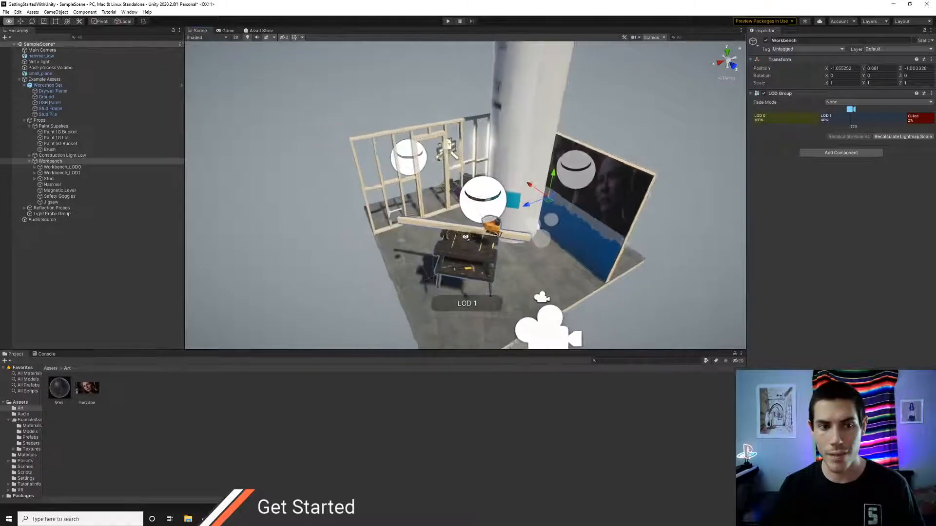
scroll(466, 237, "down", 2)
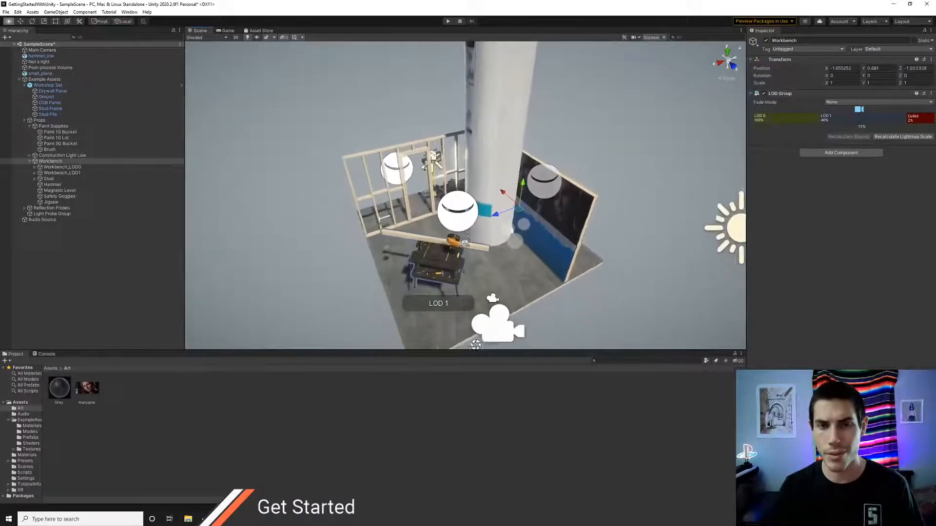
scroll(466, 246, "up", 4)
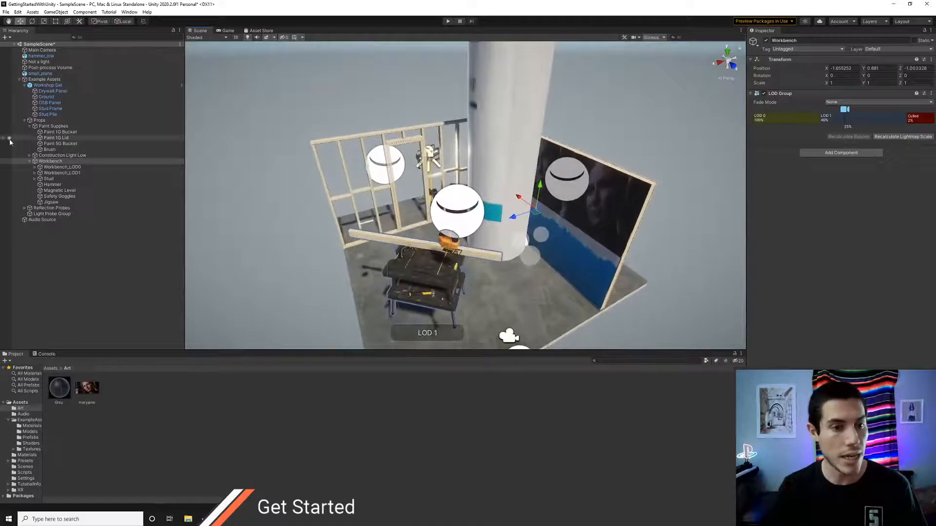
Step: Try moving the Hammer child off the workbench independently of its Workbench parent
left_click(50, 161)
left_click(55, 173)
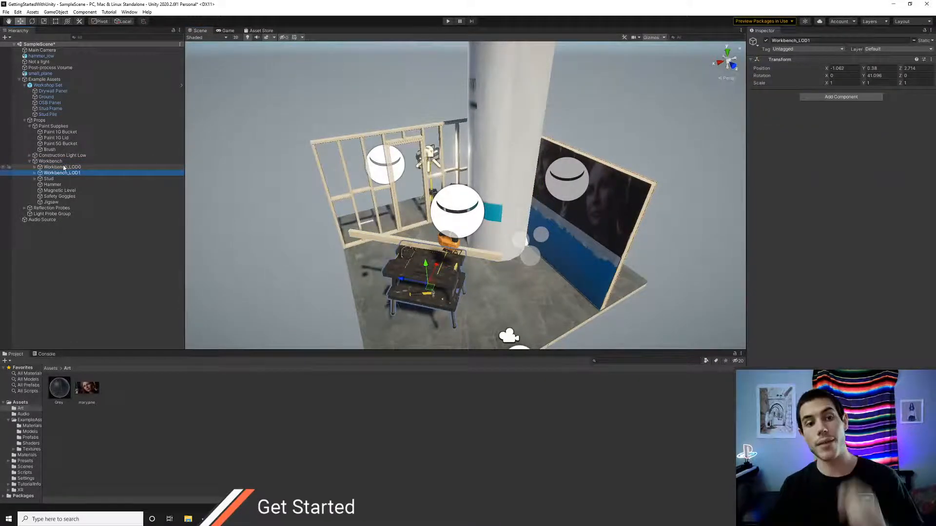
left_click(58, 190)
left_click(57, 186)
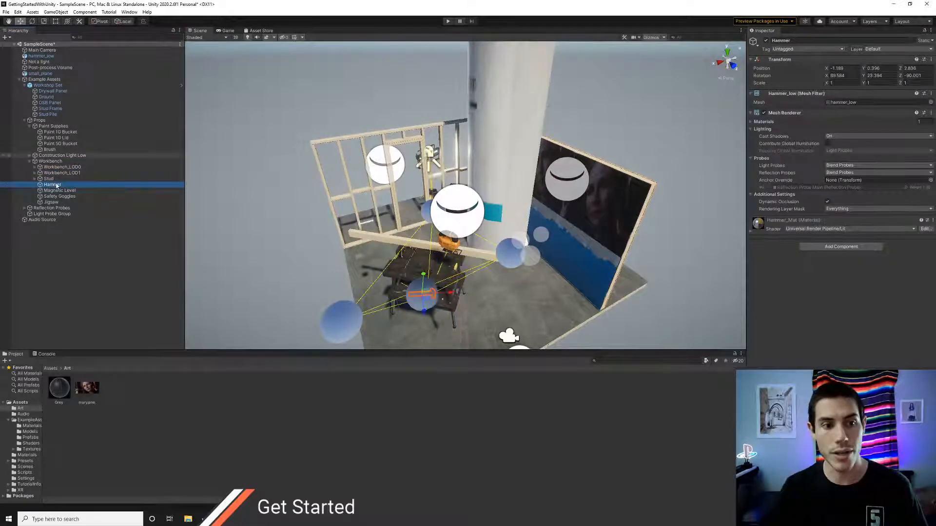
left_click(424, 275)
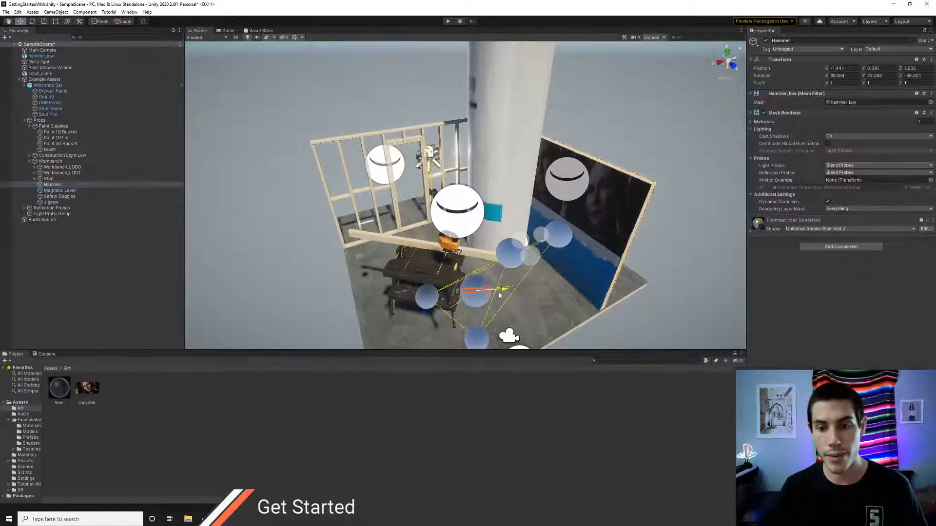
left_click(55, 161)
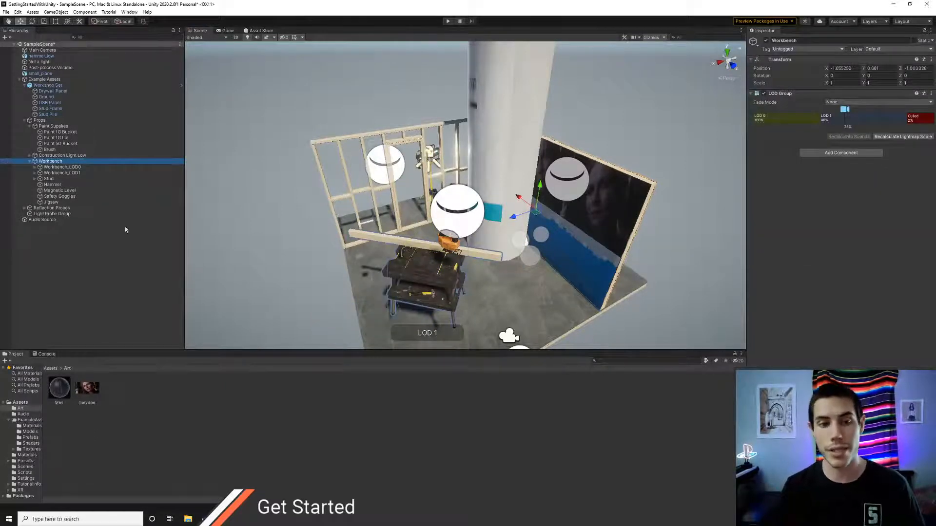
Step: Move the Jigsaw on its own down onto the workbench top and deselect it
left_click(53, 185)
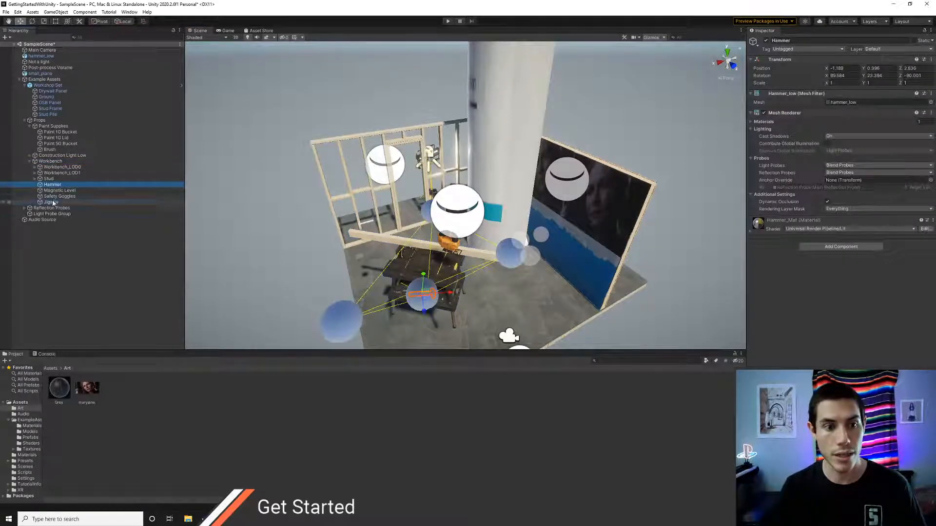
left_click(439, 243)
left_click_drag(445, 233, 455, 259)
left_click(94, 267)
scroll(397, 273, "up", 6)
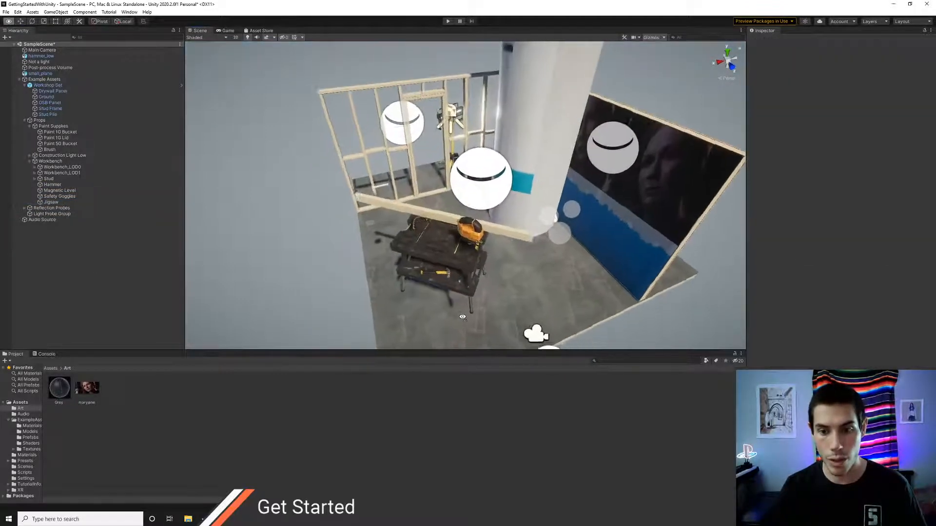
middle_click_drag(407, 273, 401, 237)
mouse_move(373, 187)
right_mouse_down()
mouse_move(362, 197)
mouse_move(383, 189)
mouse_move(360, 176)
right_mouse_up()
key("s")
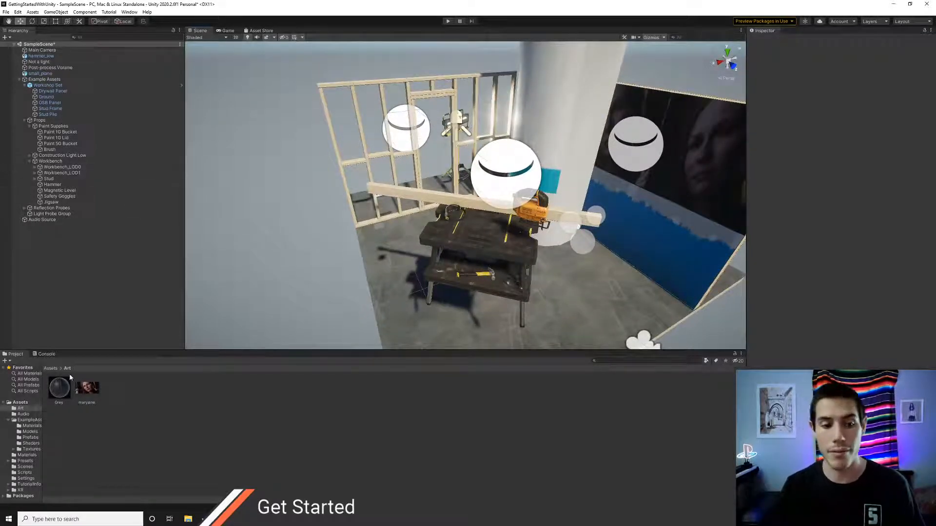
Step: Create a folder named Prefabs directly under Assets and save the Workbench with its children into it as a prefab
left_click(51, 369)
key("ctrl+shift+n")
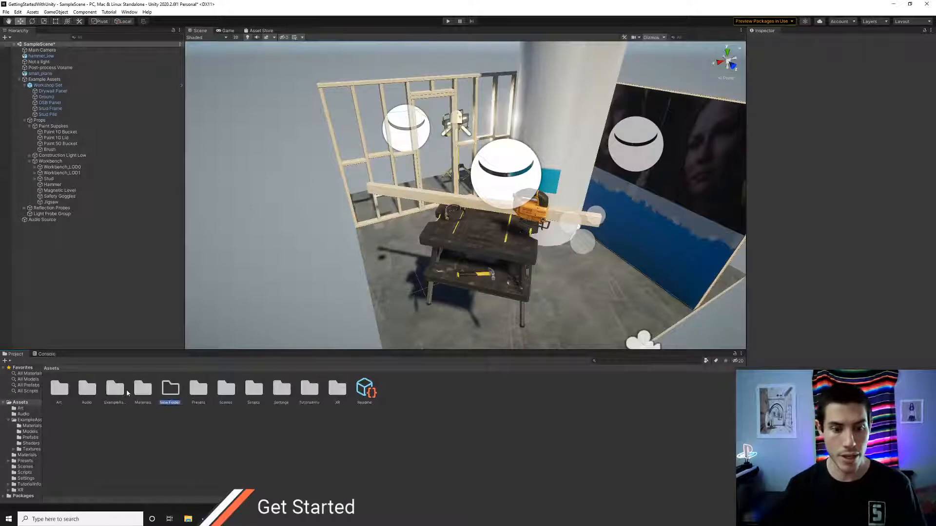
type("Prefabs")
key("Return")
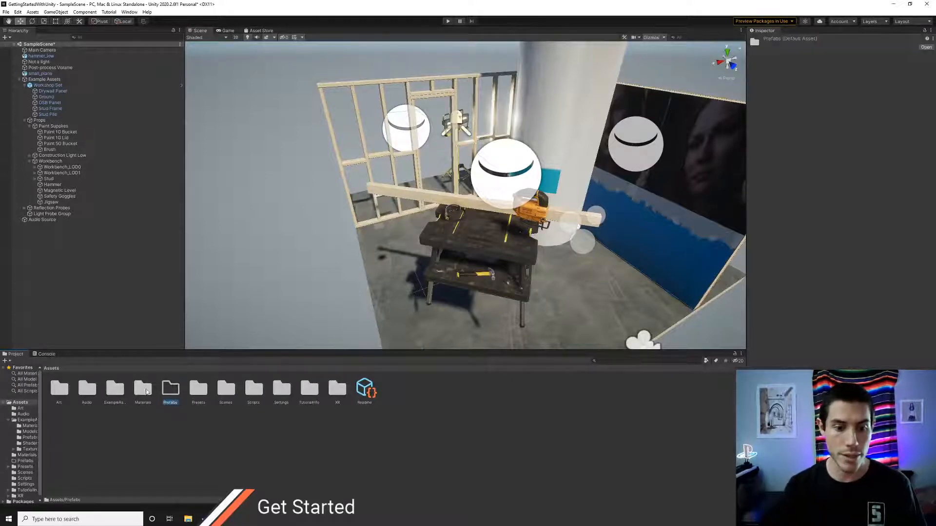
double_click(172, 389)
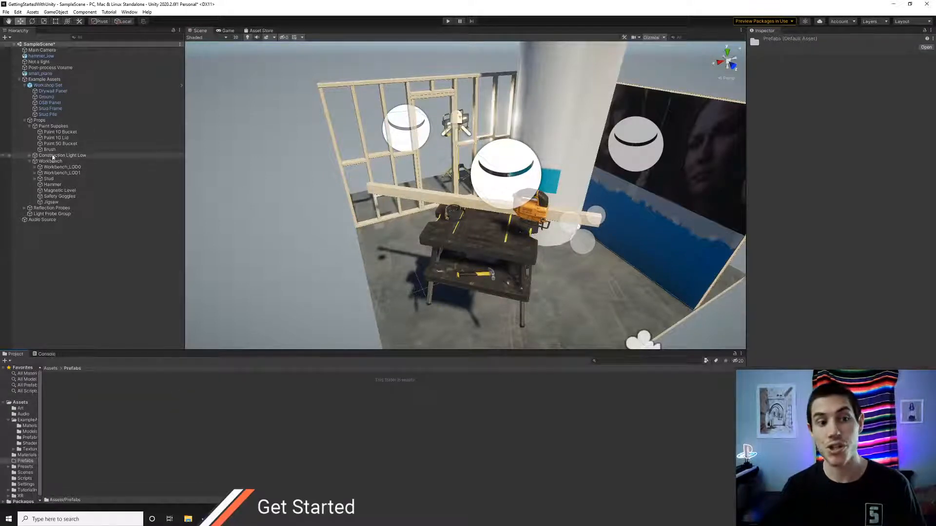
left_click_drag(51, 162, 103, 418)
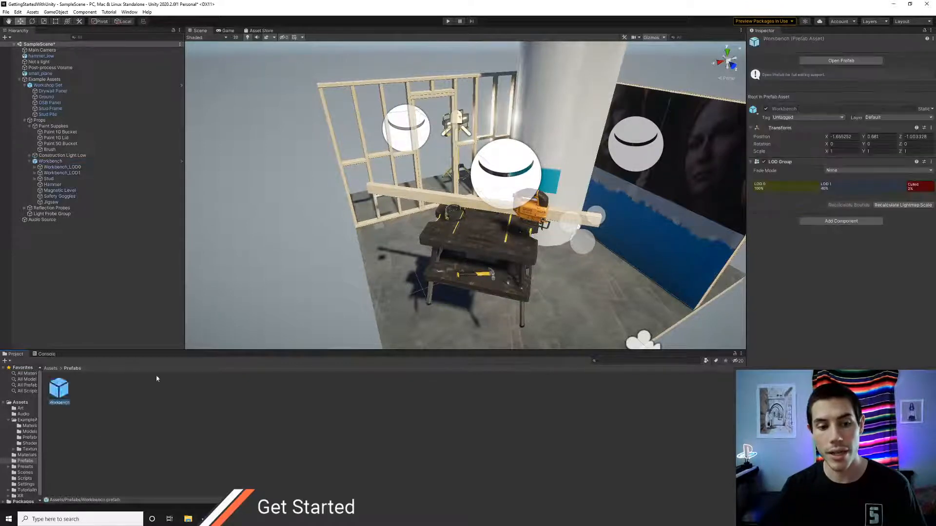
Step: Open the Workbench prefab in isolation, view it from several angles and return to the scene
double_click(58, 393)
left_click_drag(429, 234, 538, 236, "alt")
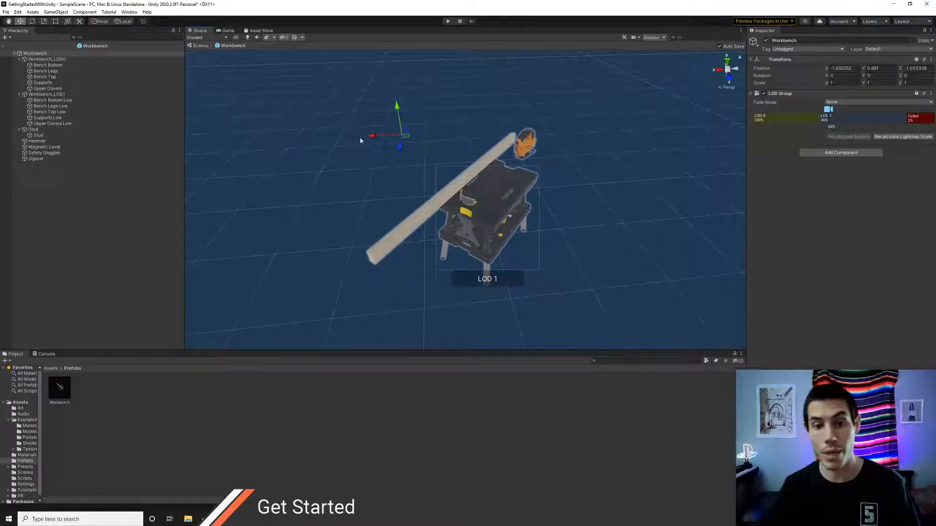
left_click_drag(431, 199, 508, 215, "alt")
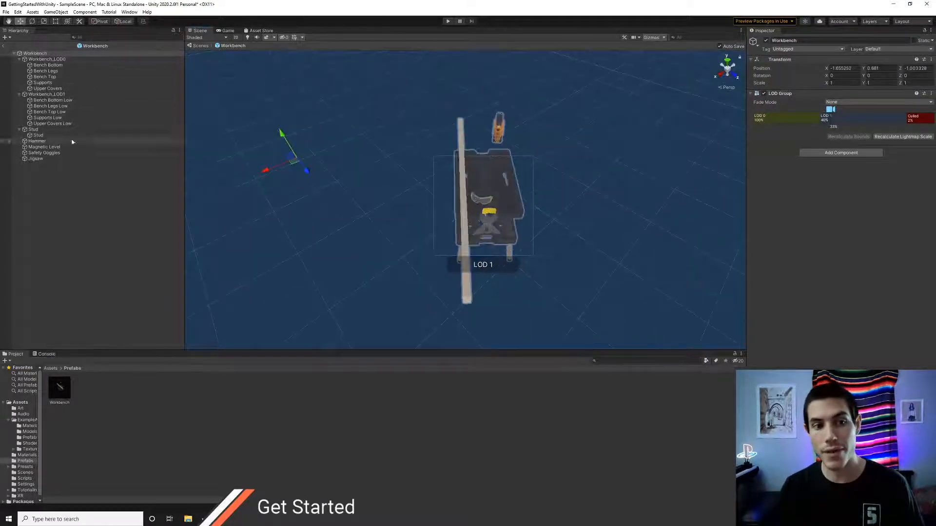
left_click(2, 46)
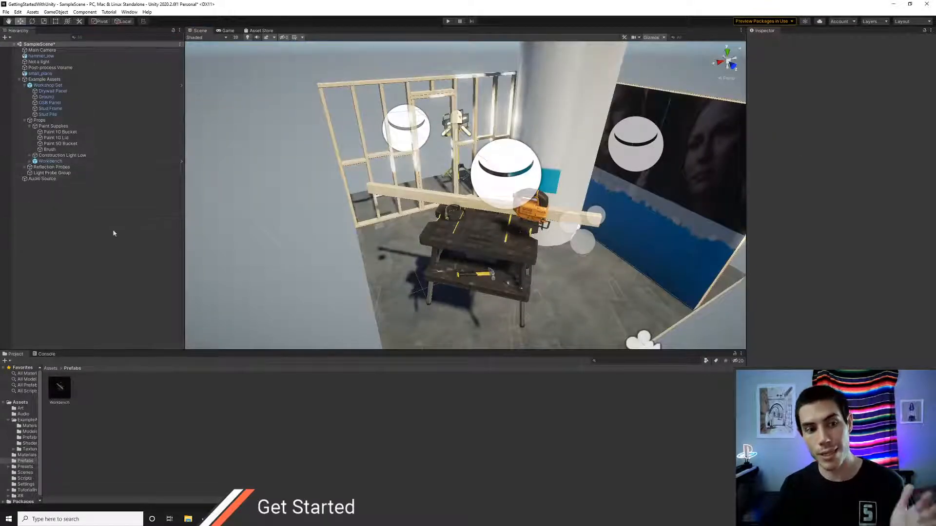
Step: Add a second instance of the Workbench prefab under Props and check the child objects of the original Workbench
left_click_drag(62, 397, 50, 168)
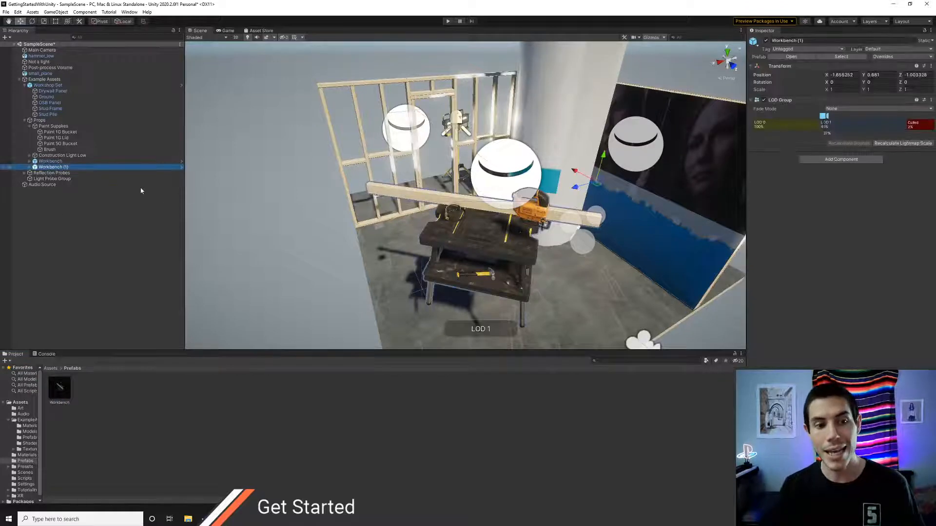
left_click(55, 162)
left_click(29, 161)
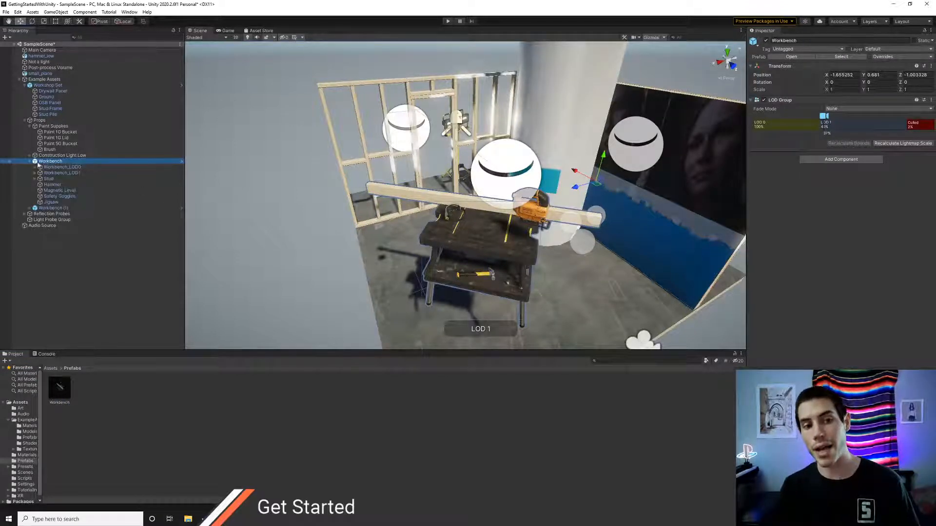
left_click(30, 161)
Step: Move the second Workbench instance beside the original, to about X -2.288 and Z -2.225, and delete that instance
left_click(51, 167)
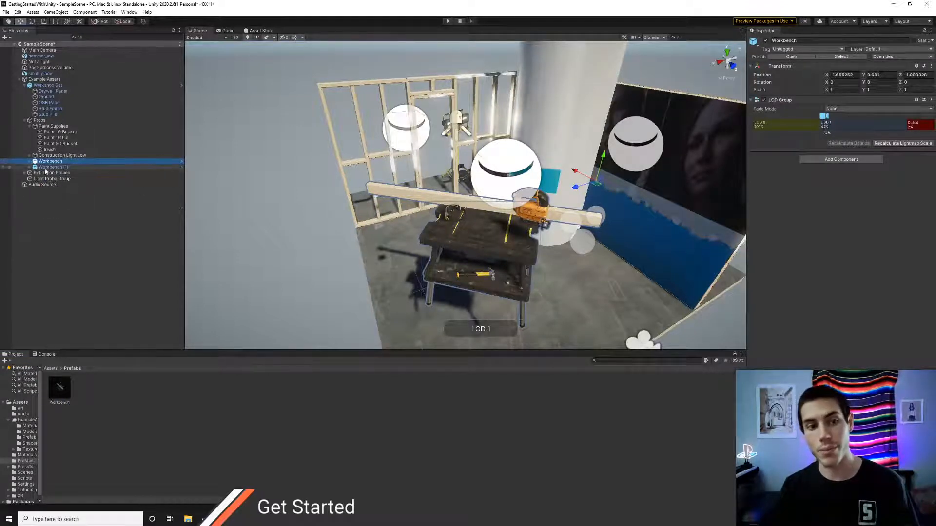
left_click_drag(590, 189, 656, 170)
right_click_drag(518, 230, 285, 227)
key("s")
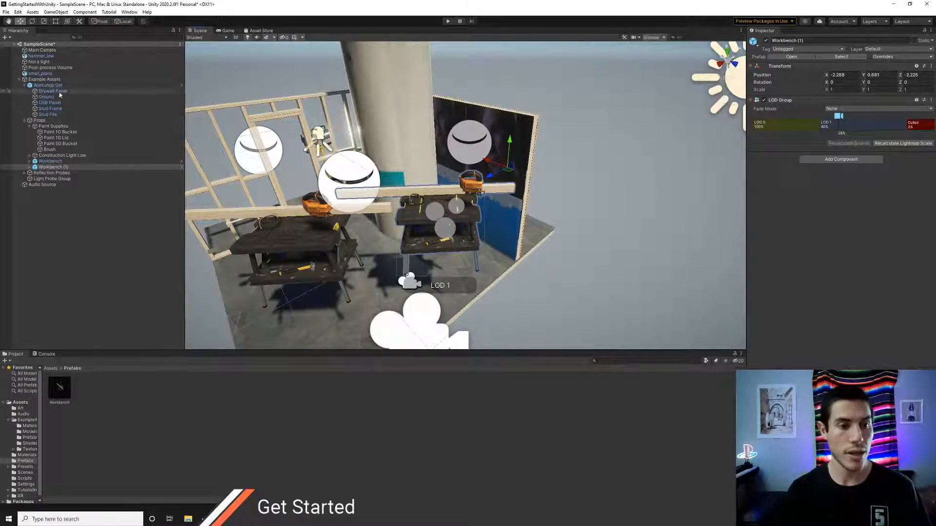
left_click(50, 167)
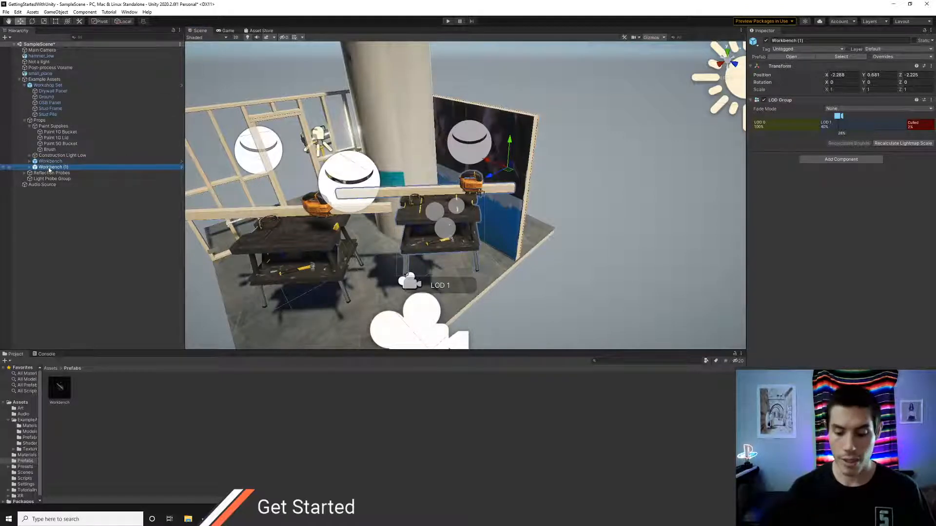
key("Delete")
Step: Create a C# script named Jump in the Scripts folder under Assets
left_click(58, 370)
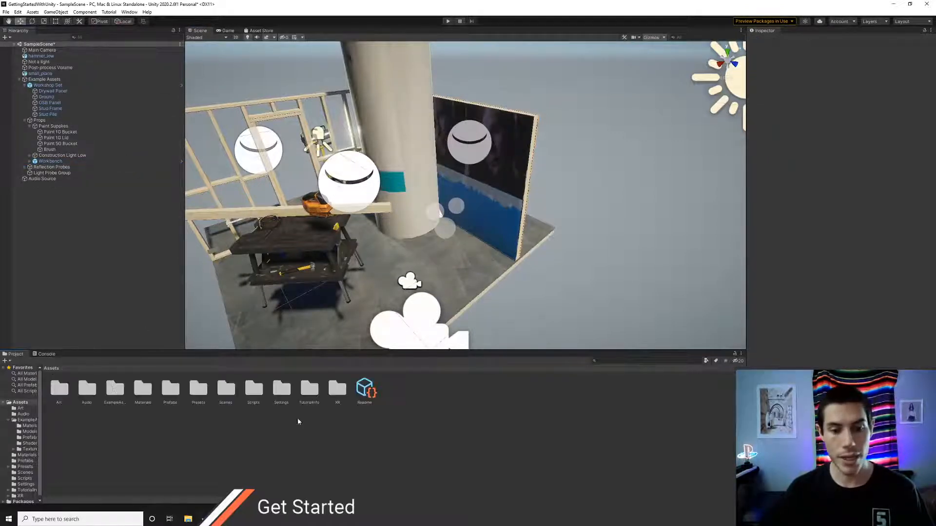
double_click(247, 396)
right_click(106, 409)
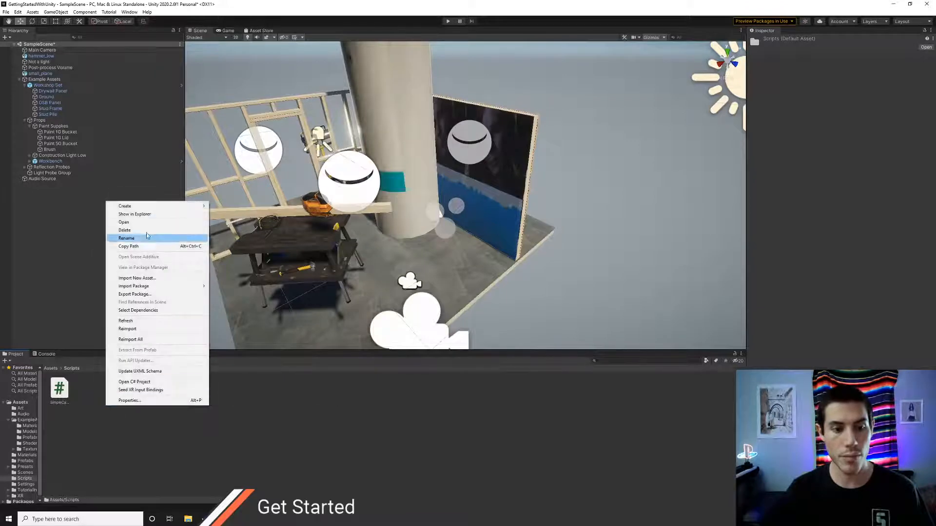
mouse_move(149, 206)
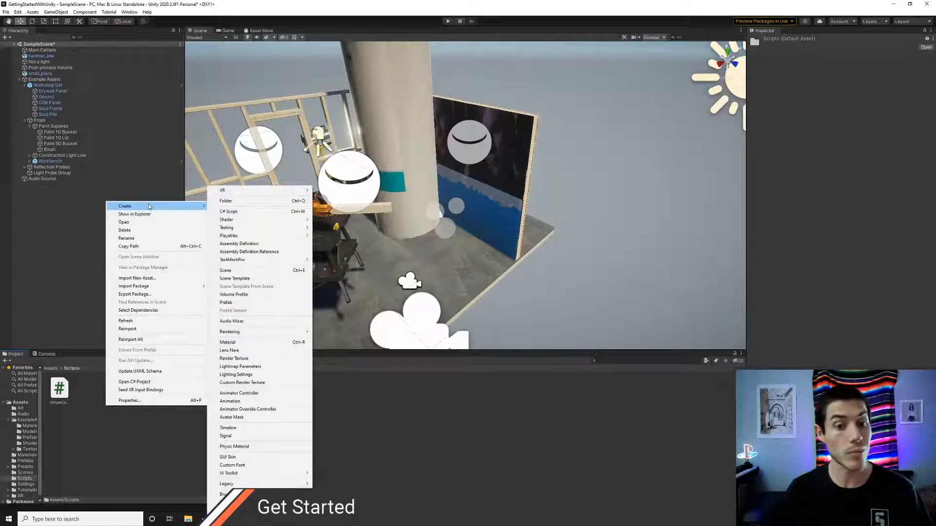
left_click(233, 211)
type("Ju")
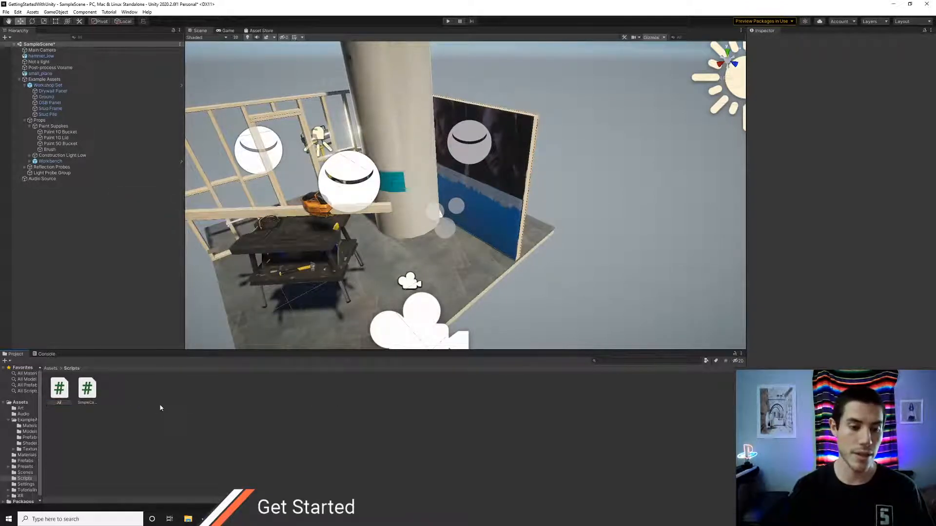
type("mp")
key("Return")
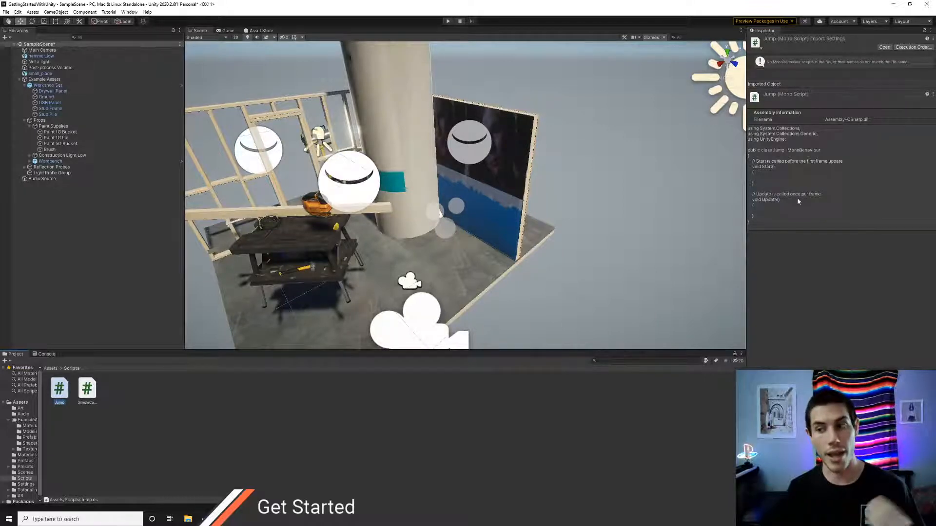
Step: Open the Jump script in Visual Studio Code and examine its Start and Update methods, highlighting the Start method
double_click(60, 390)
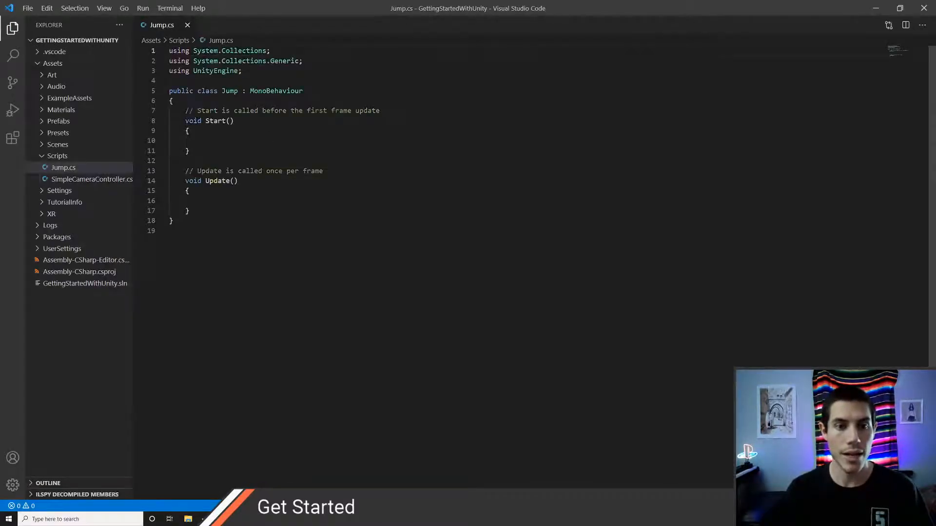
scroll(532, 253, "down", 1)
left_click_drag(190, 184, 186, 84)
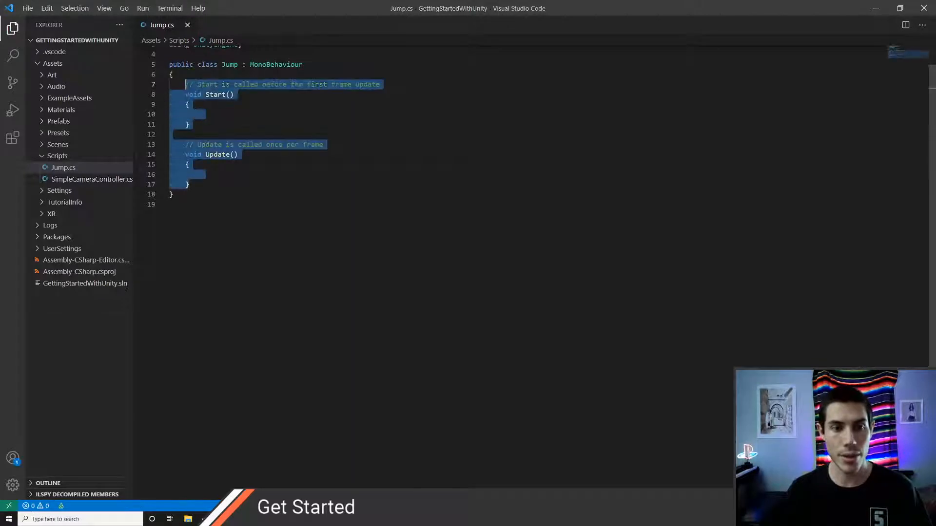
scroll(186, 84, "up", 1)
left_click(189, 211)
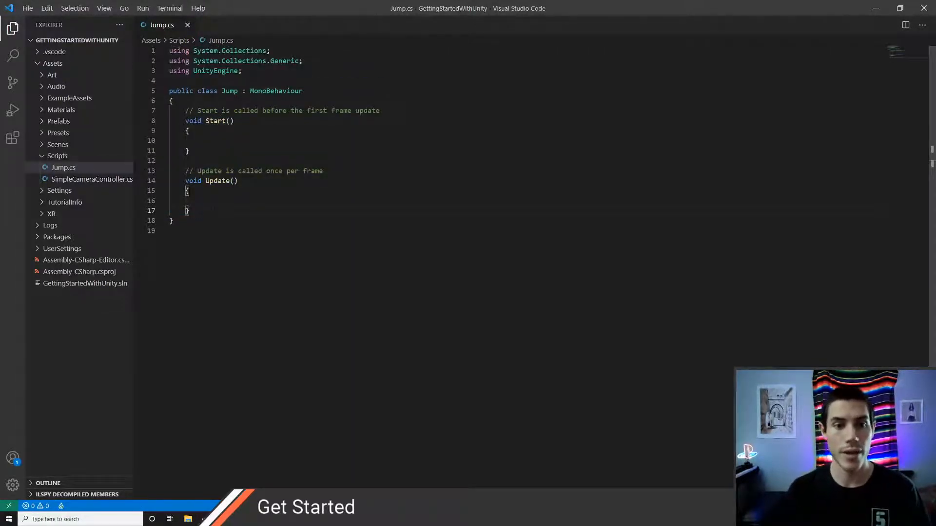
left_click(202, 141)
left_click_drag(189, 151, 186, 121)
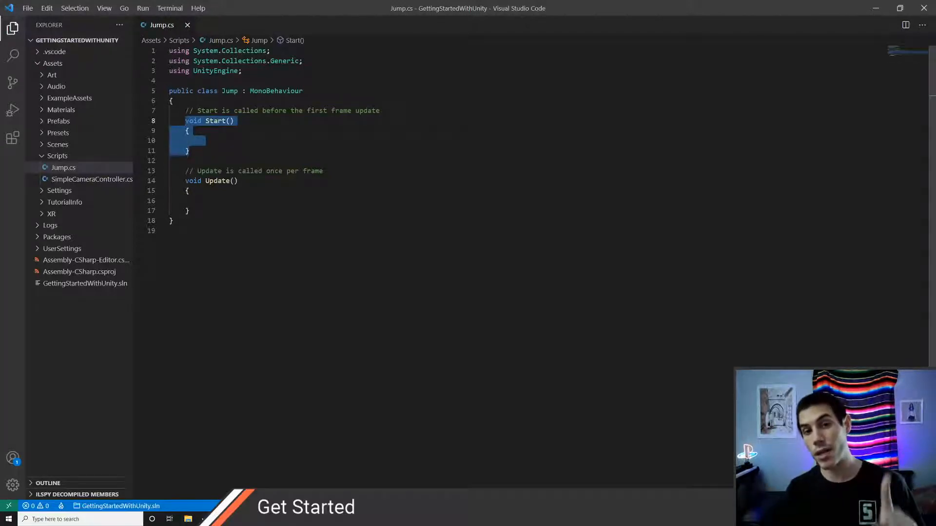
Step: Write a //this comment inside the empty body of the Update method
left_click(188, 190)
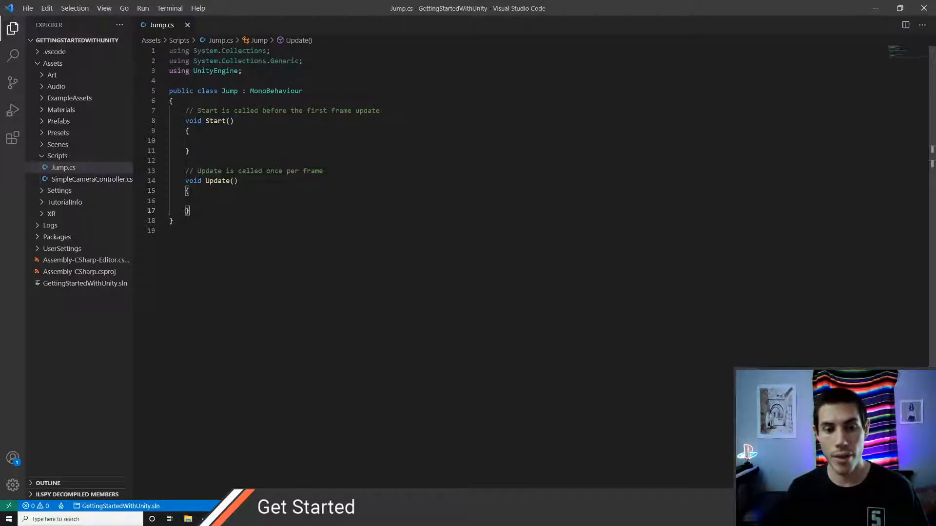
left_click_drag(190, 211, 190, 171)
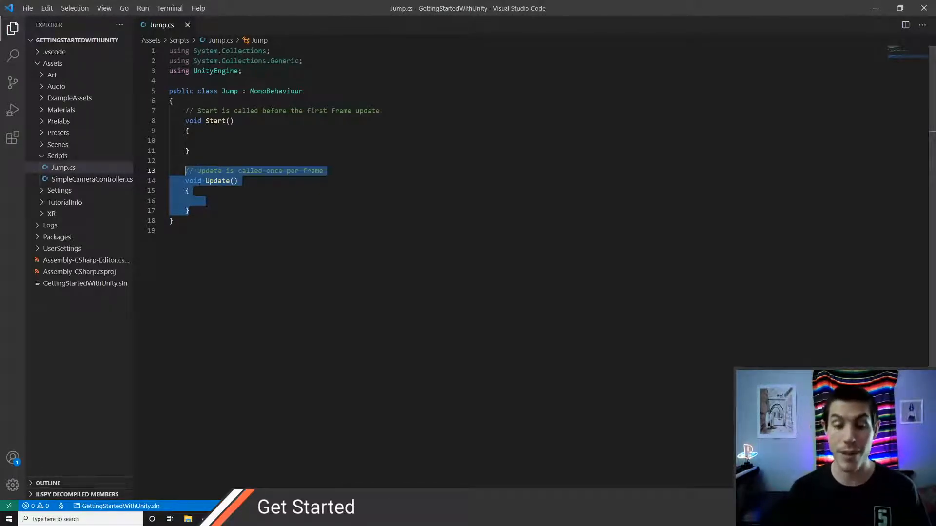
left_click(202, 201)
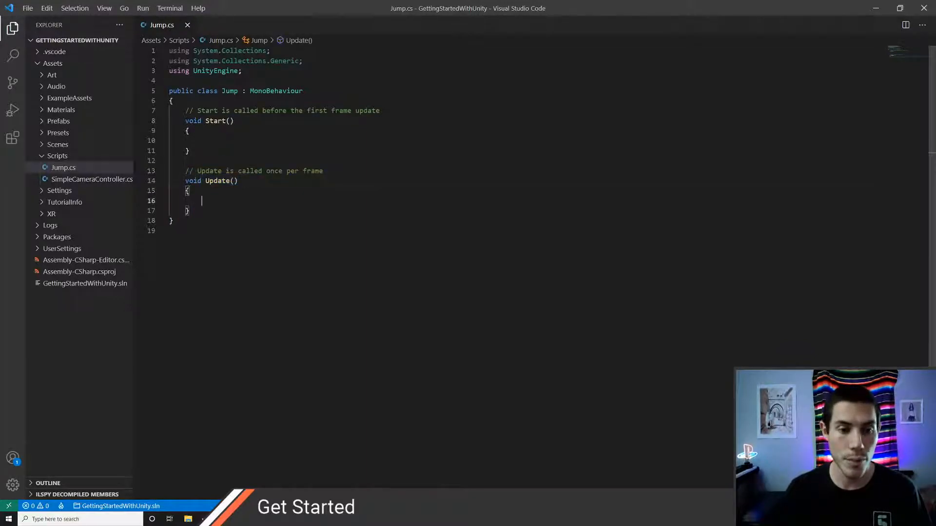
type("//")
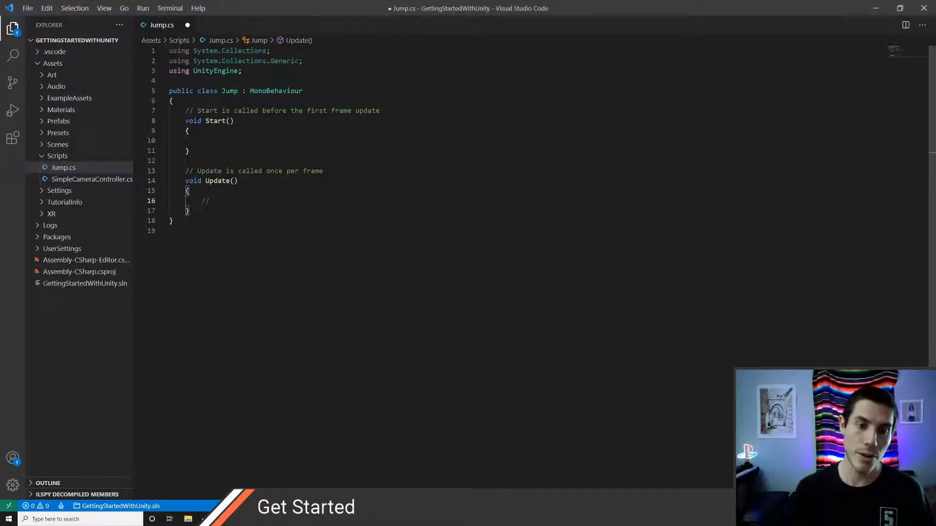
type("this")
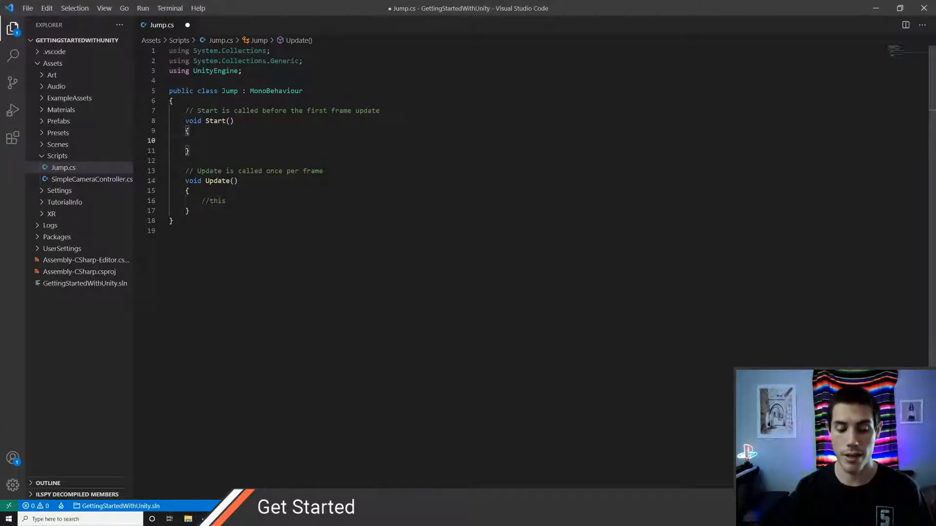
Step: Add the comment //just at beginning inside Start and delete the //this comment from Update
type("//just at beginning")
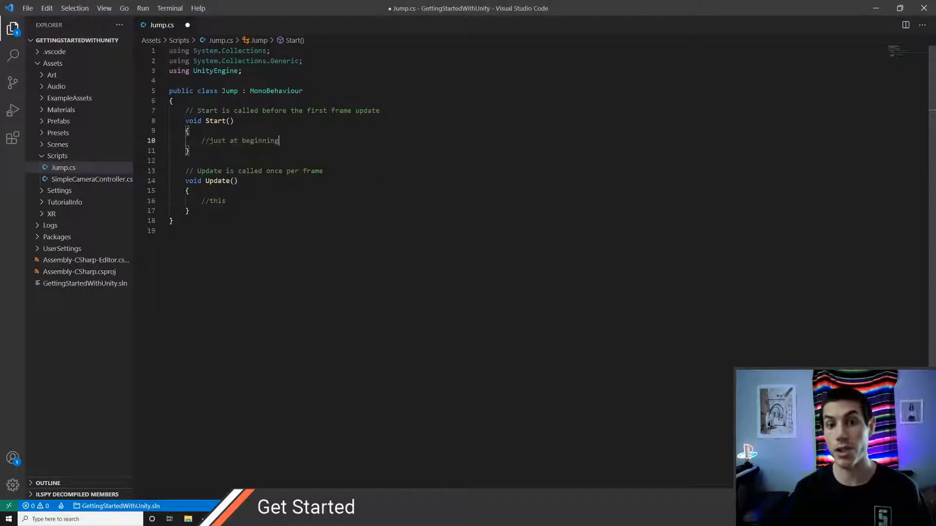
left_click(230, 201)
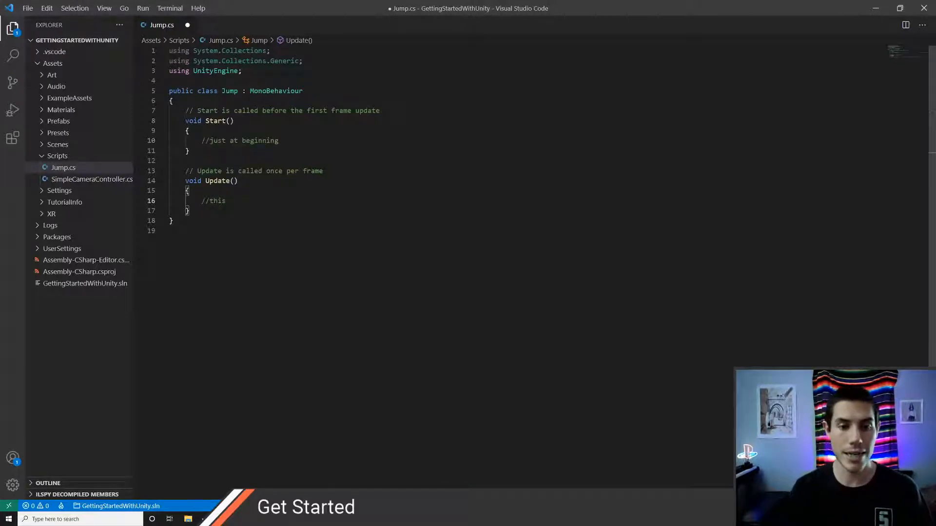
key("BackSpace")
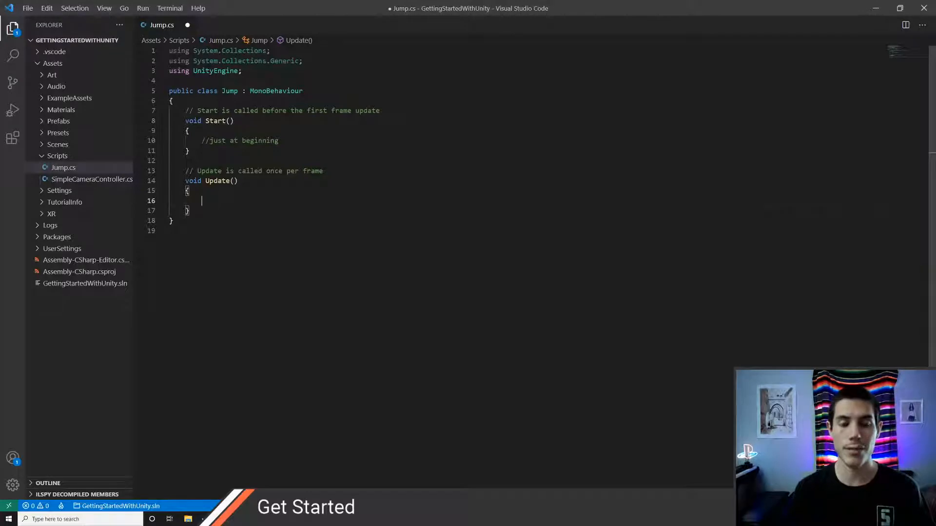
Step: Write the condition if (Input.GetKeyDown(KeyCode.Space)) inside the Update method
type("if")
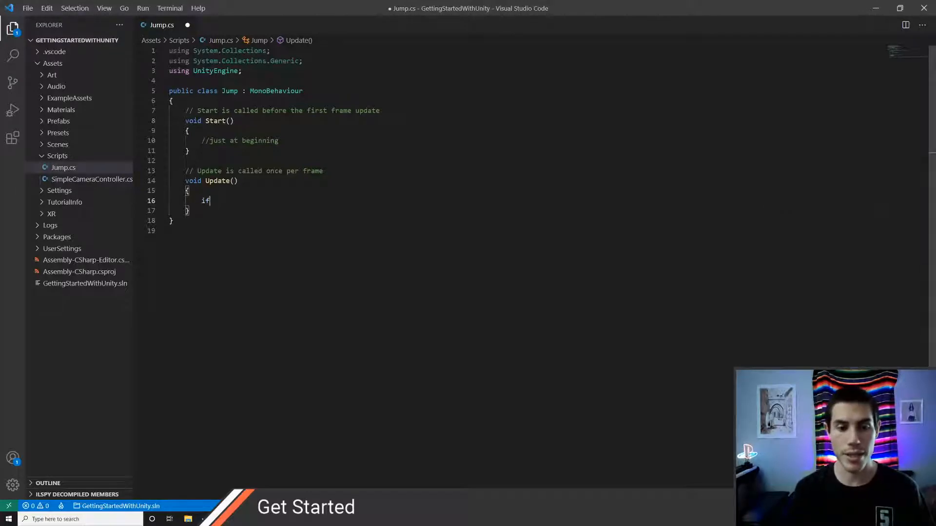
type(" (Input.getke")
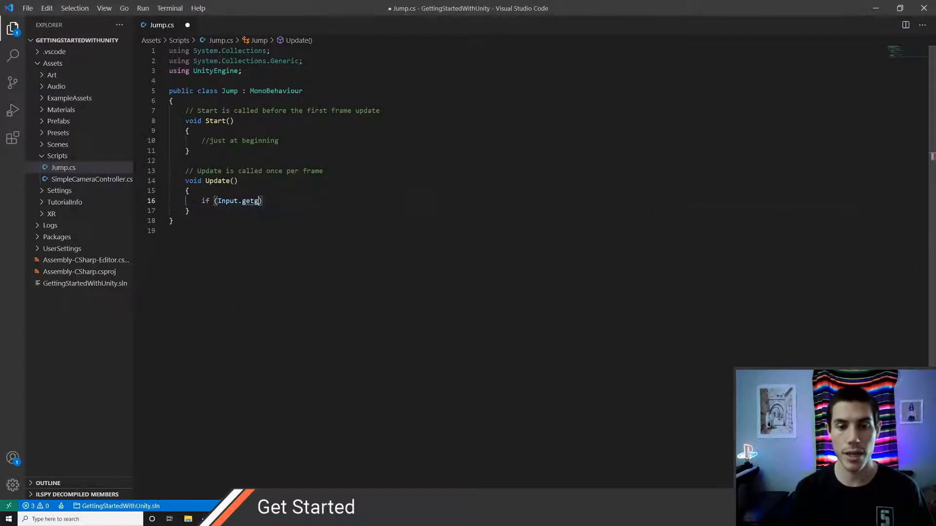
type("ydo")
key("Tab")
type("(")
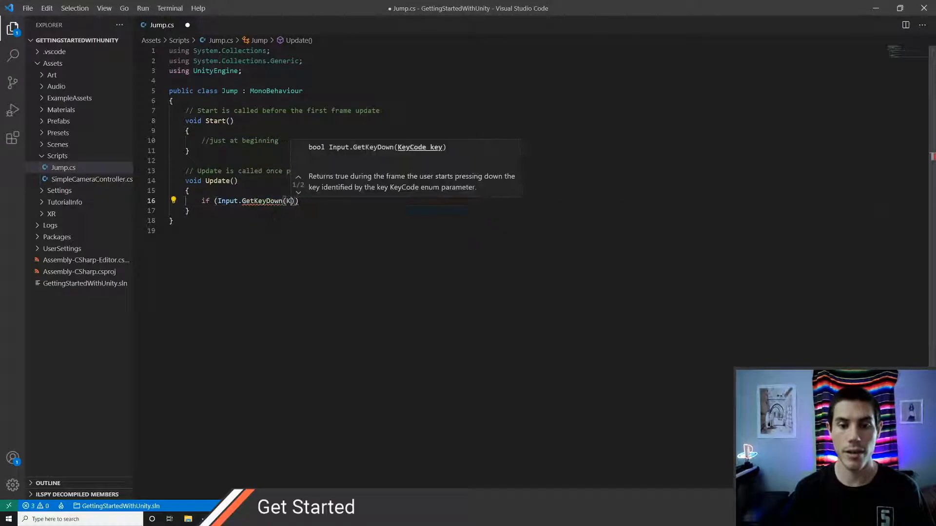
type("Kec")
key("Tab")
type(".spa")
key("Tab")
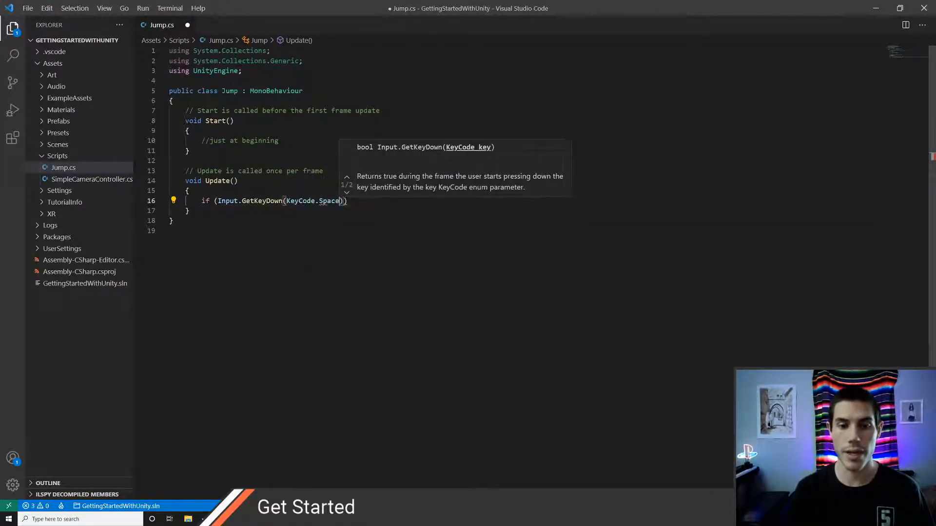
type("))")
key("Return")
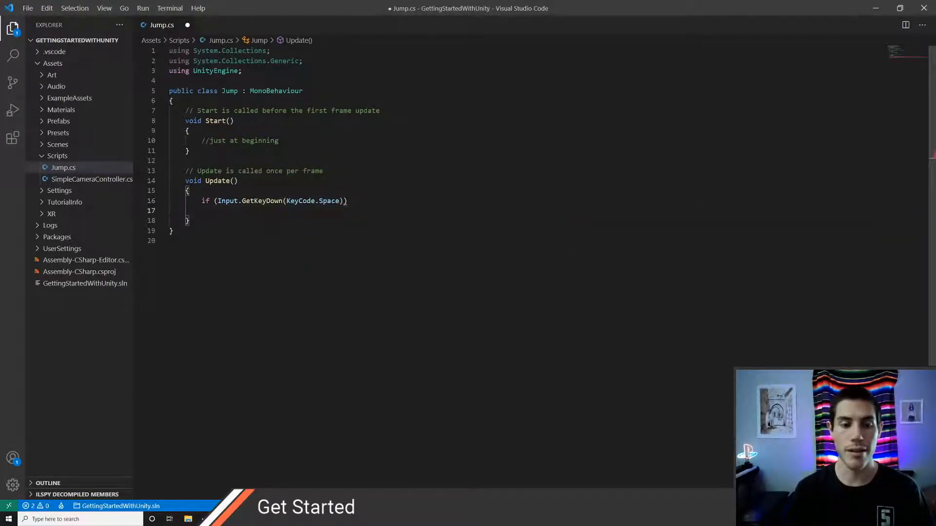
Step: Write a GetComponent<Rigidbody>() call on the line beneath the space-key condition
type("getco")
key("Tab")
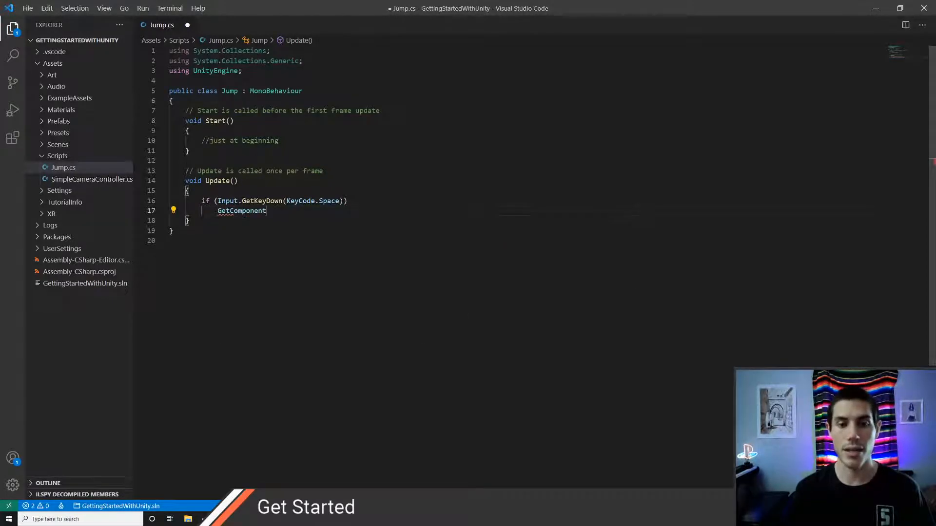
type("<Rigid")
key("Tab")
type(">().add")
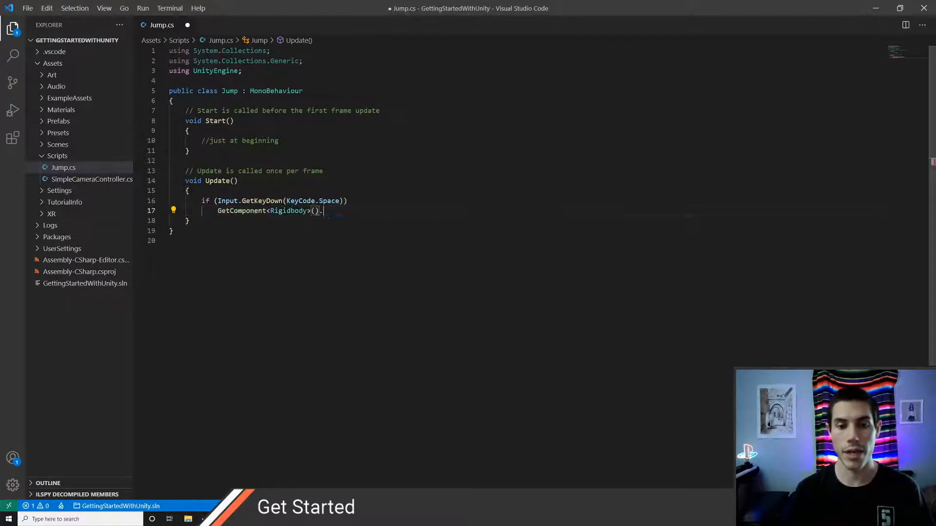
key("Tab")
key("BackSpace")
key("BackSpace")
key("BackSpace")
key("BackSpace")
key("BackSpace")
key("BackSpace")
key("BackSpace")
key("BackSpace")
key("BackSpace")
key("BackSpace")
key("BackSpace")
key("BackSpace")
key("BackSpace")
key("BackSpace")
key("BackSpace")
key("BackSpace")
key("BackSpace")
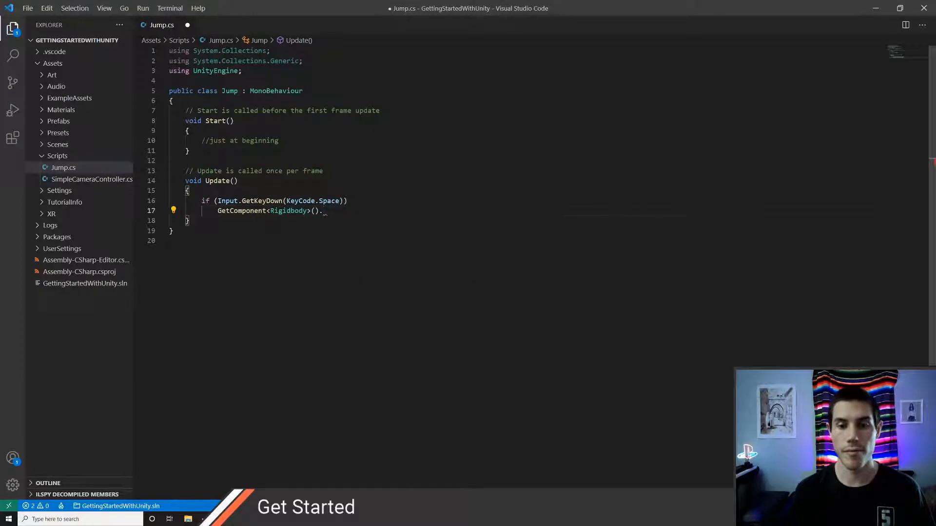
Step: Complete the Rigidbody call with AddForce(Vector3.up*20); and save the script
type("addfor")
key("Tab")
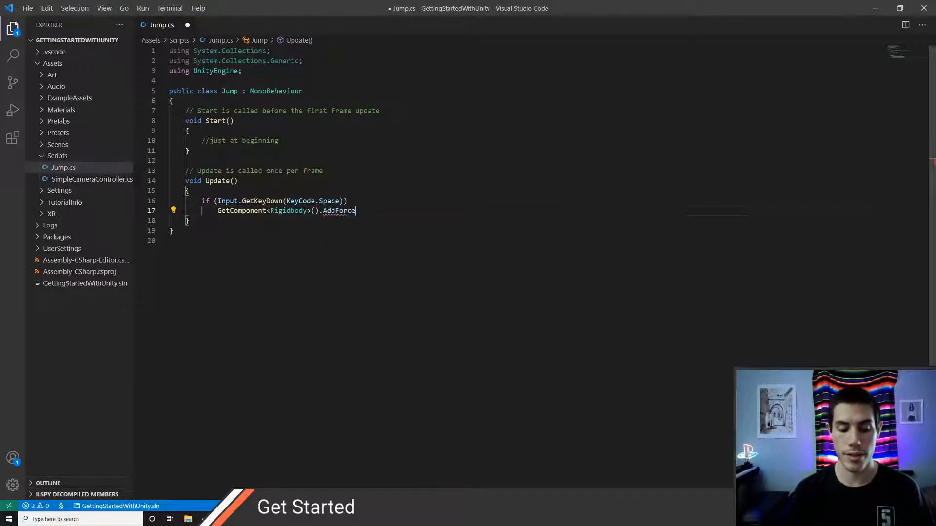
type("(Vector")
type("3.up*")
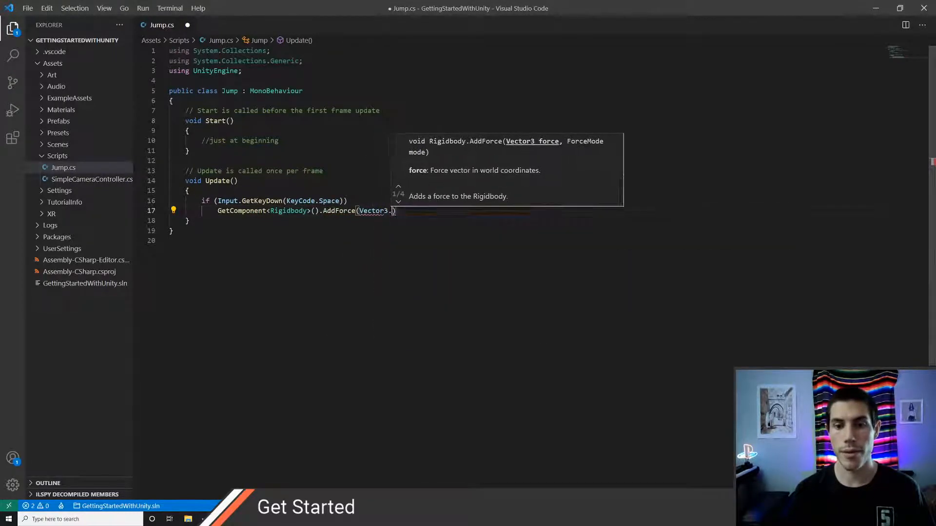
type("20);")
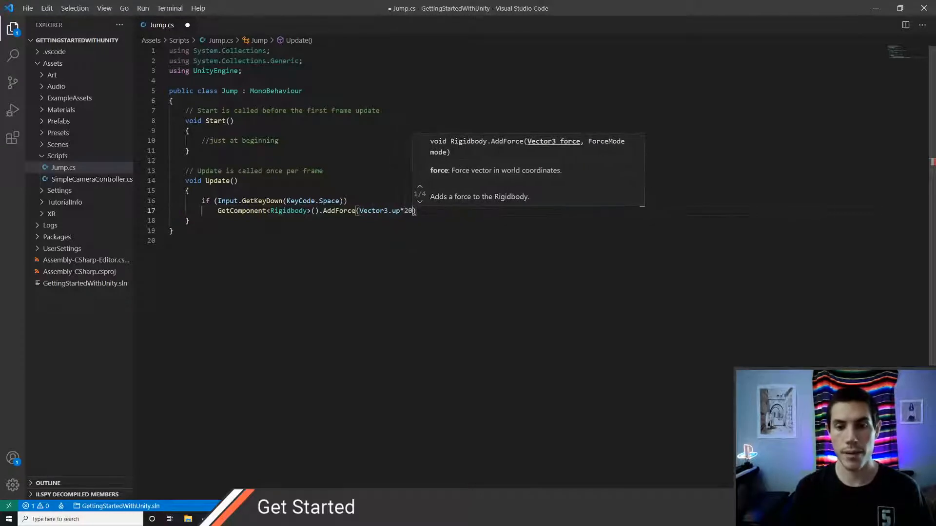
key("ctrl+s")
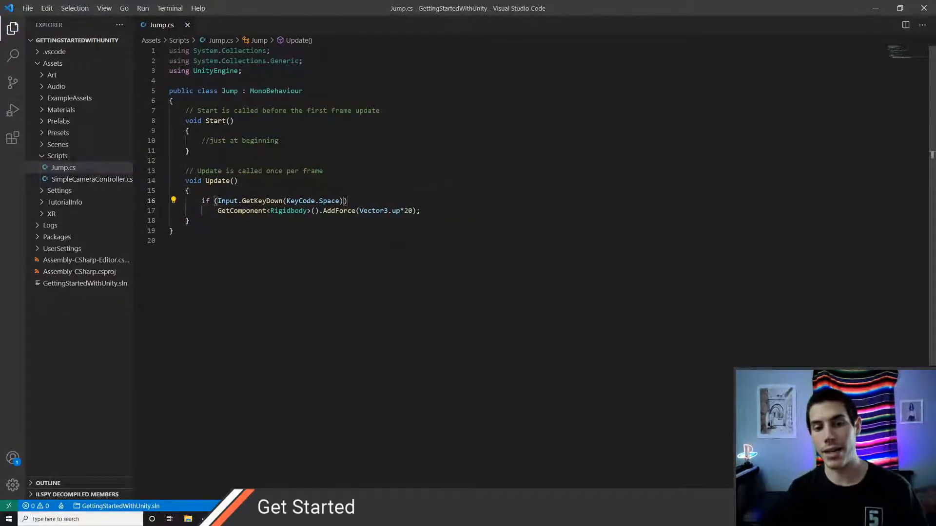
Step: Review the space-key condition and the AddForce statement beneath it in Update
key("Home")
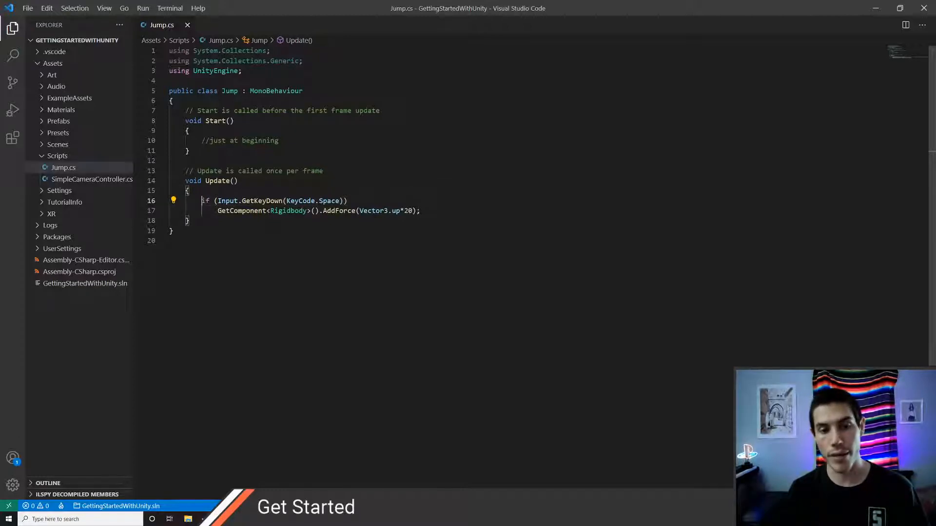
key("shift+End")
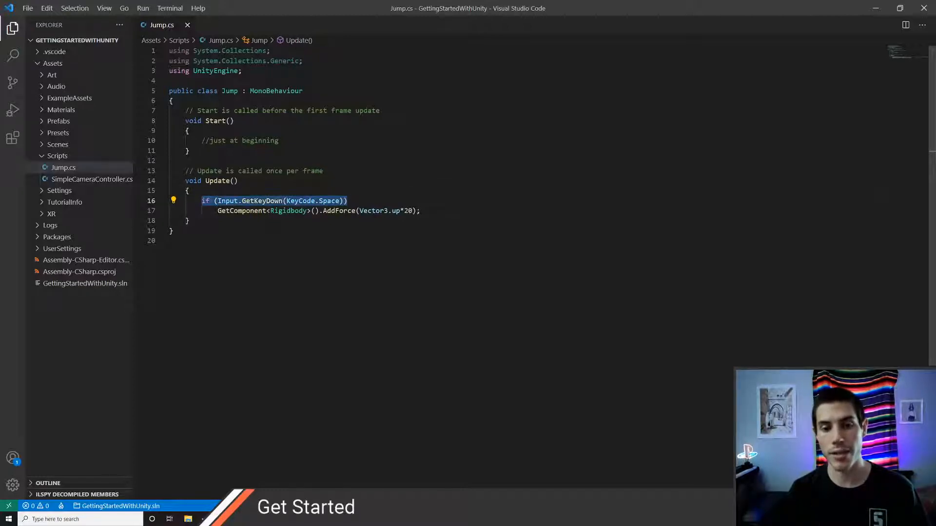
key("Down")
key("shift+Home")
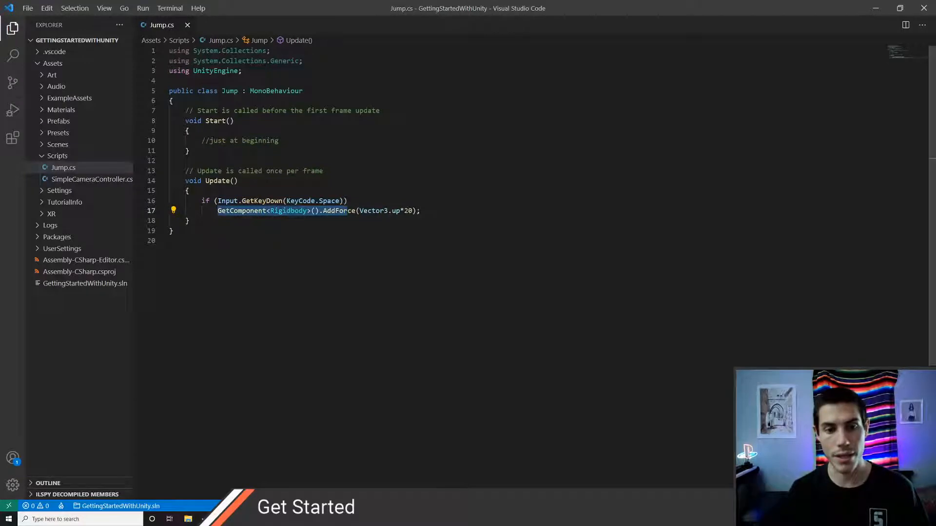
key("Left")
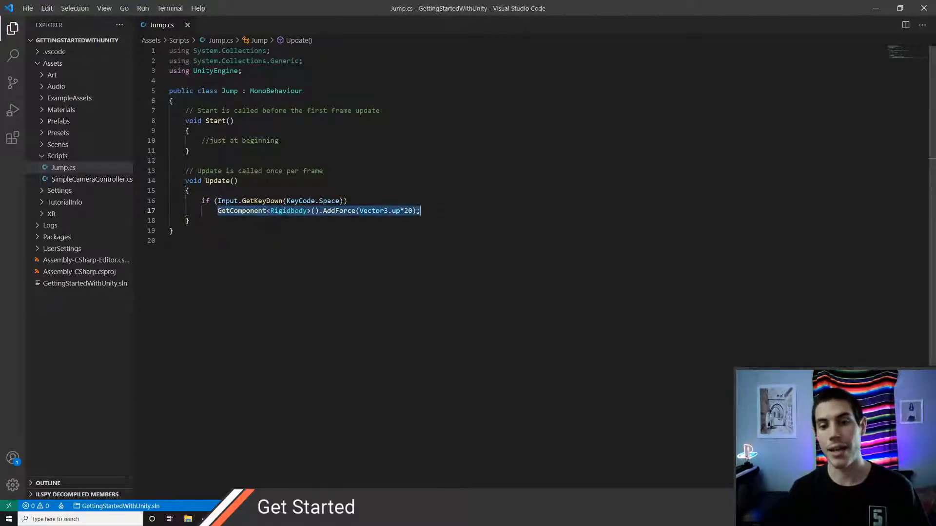
key("shift+End")
key("Left")
key("Up")
key("Up")
key("Up")
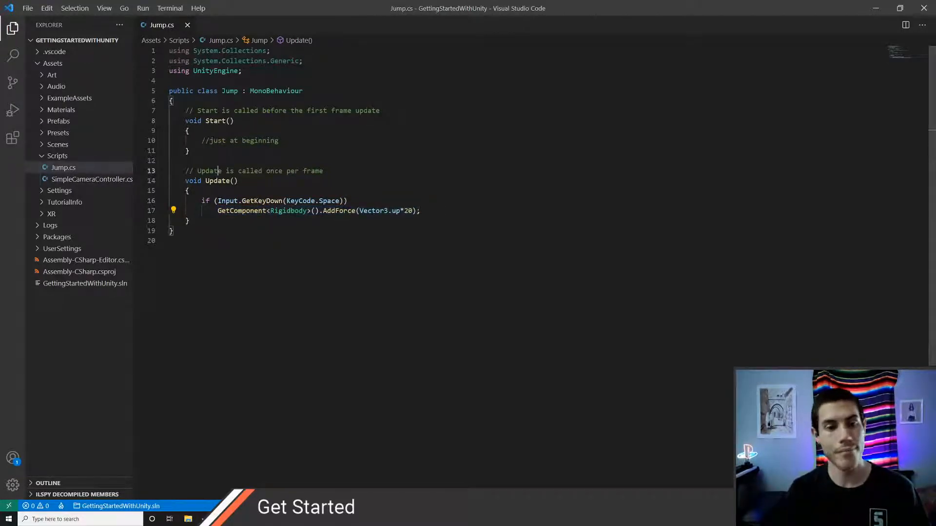
Step: Remove the space-key condition and the AddForce line from Update, leave a blank line in its body, and save the script
key("Down")
key("Down")
key("ctrl+x")
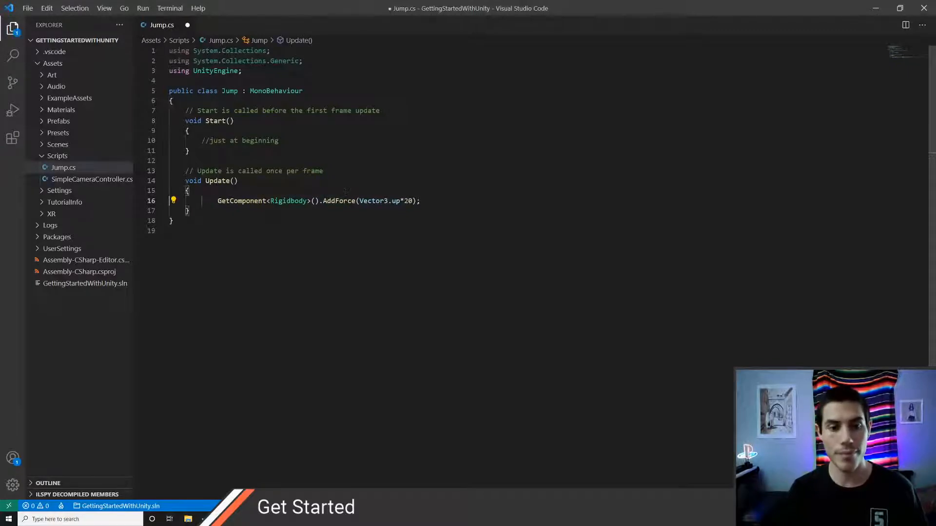
key("ctrl+x")
key("Return")
key("ctrl+s")
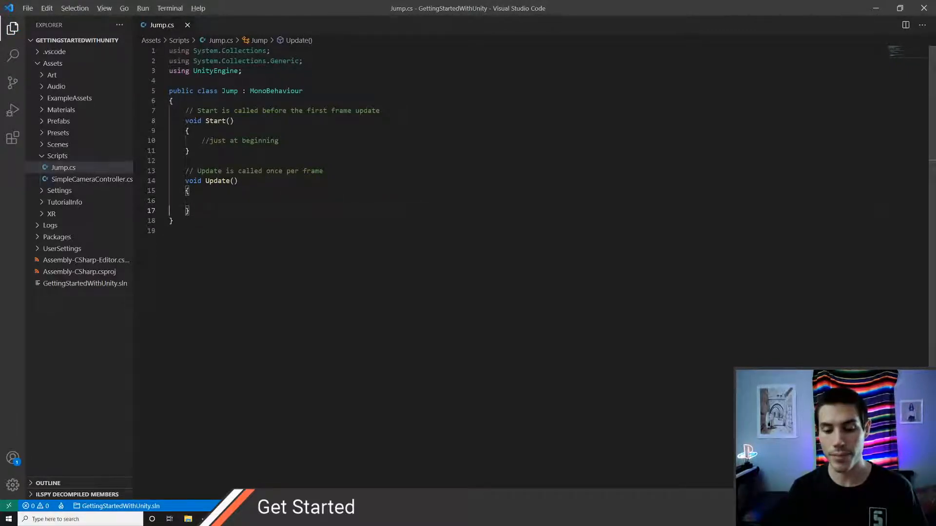
Step: Switch to Google Chrome and open a new tab
key("alt+Tab")
key("alt+Tab")
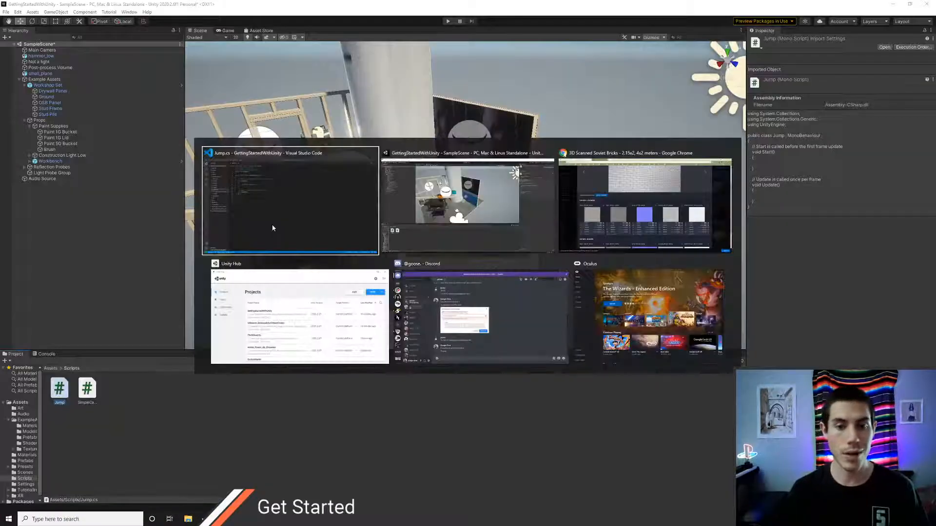
key("alt+Tab")
key("alt+Tab")
left_click(274, 7)
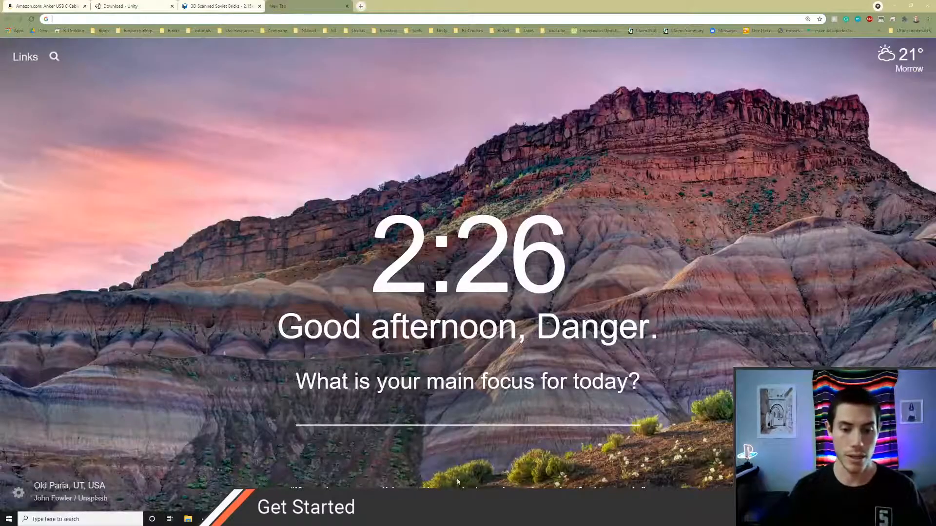
Step: Switch to Discord and view the beginning of the get-started-with-game-dev channel on The Danger Zone server
left_click(292, 519)
left_click(91, 305)
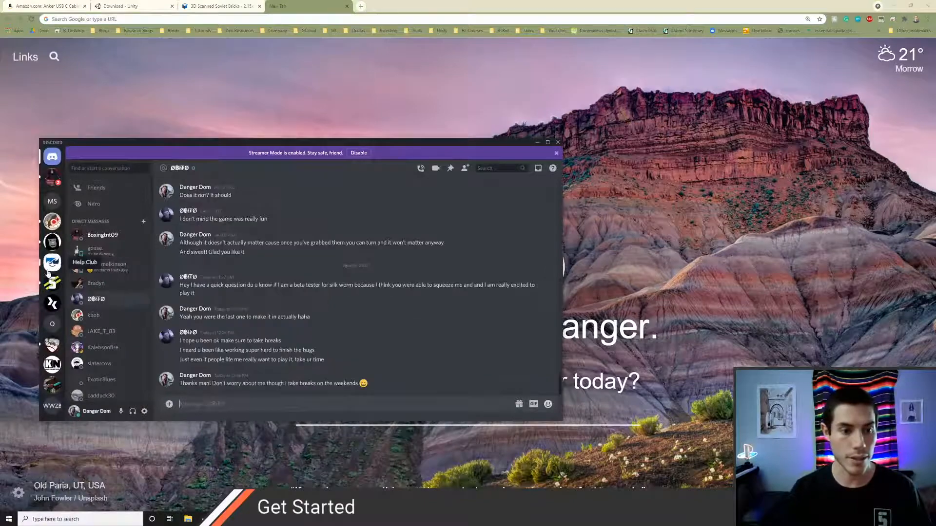
left_click(52, 283)
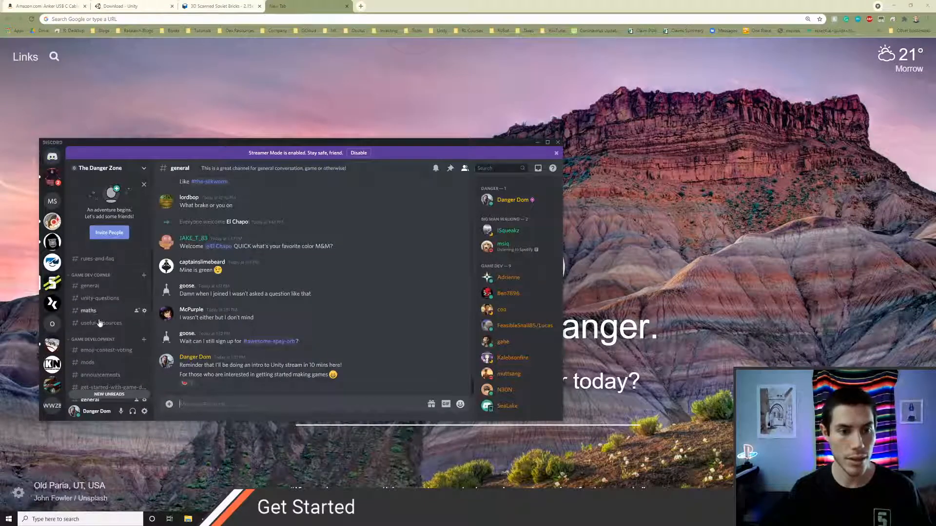
scroll(106, 363, "down", 3)
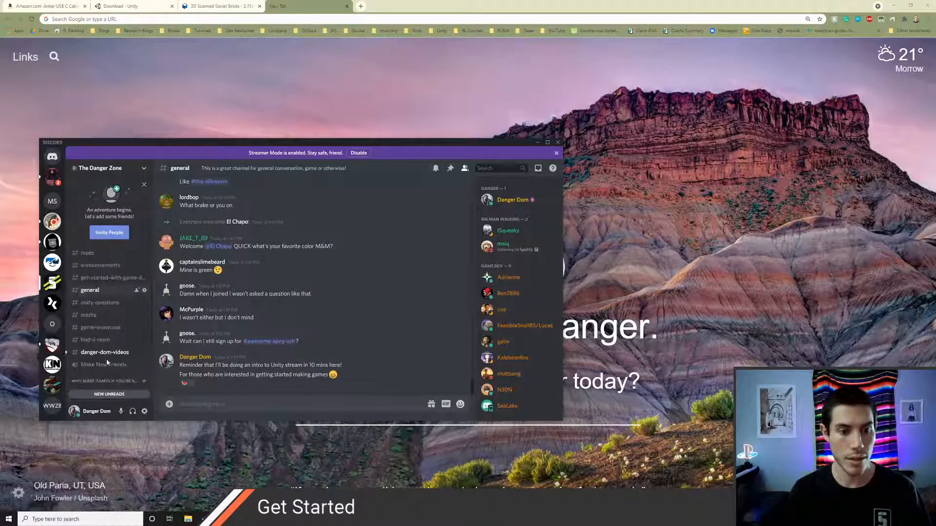
left_click(104, 278)
scroll(260, 303, "up", 10)
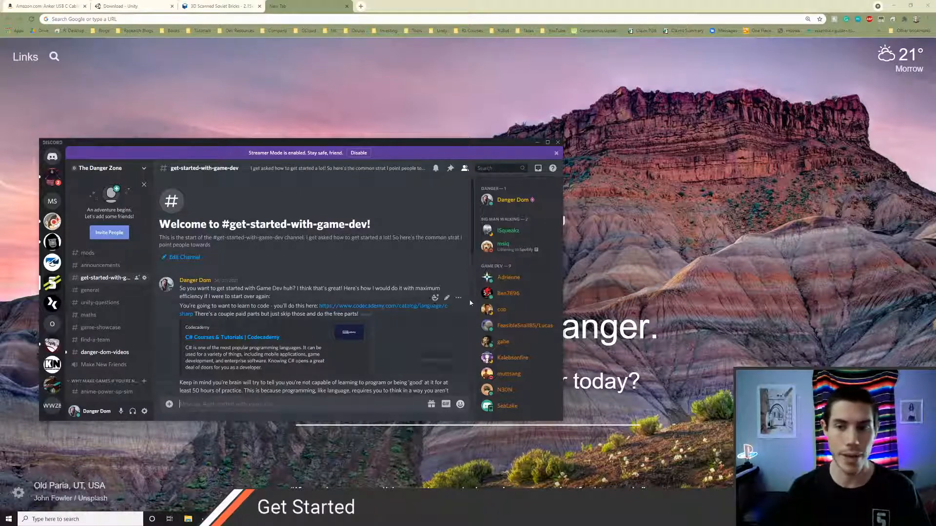
Step: Switch back to the Unity editor and view the whole workshop scene from farther away
left_click(536, 143)
key("alt+Tab")
key("alt+Tab")
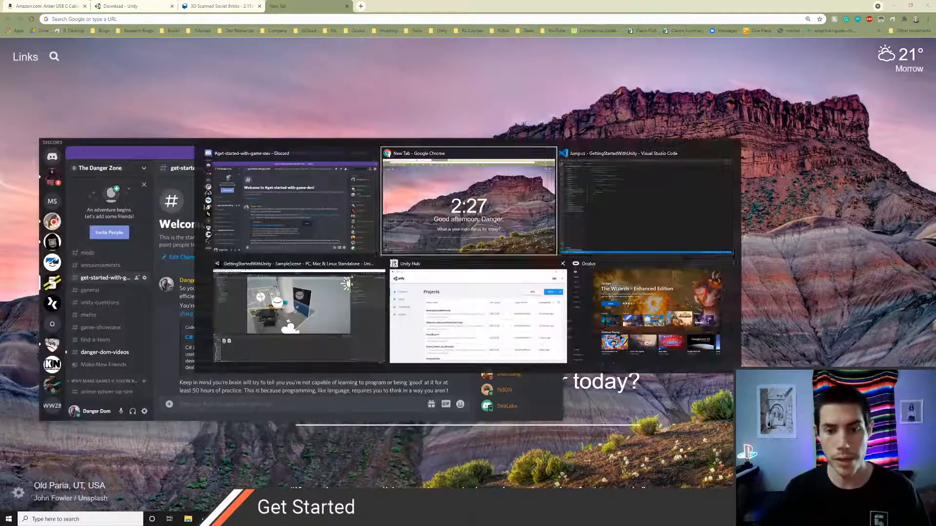
scroll(401, 185, "down", 10)
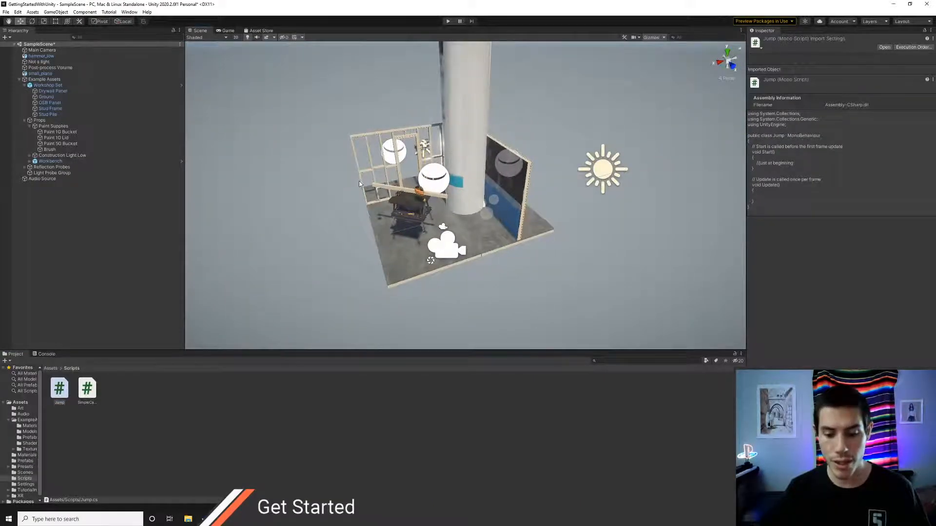
Step: Open the Project Settings, dock them beside the Inspector, and view the Version Control page
key("w")
right_click_drag(359, 184, 342, 192)
key("d")
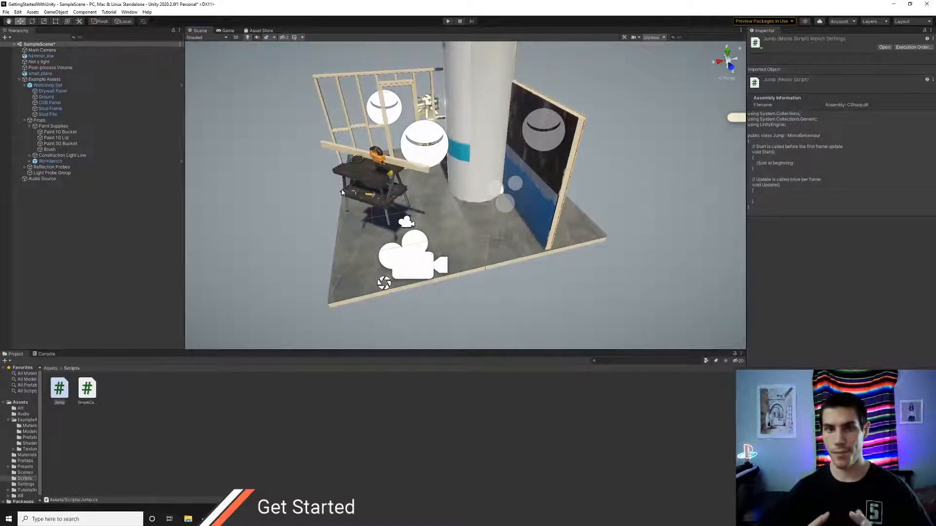
left_click(18, 13)
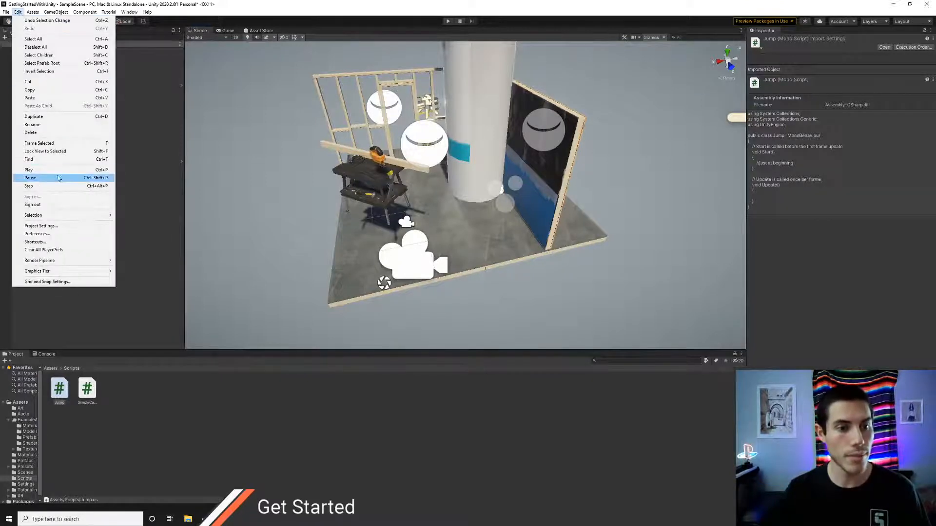
left_click(43, 226)
left_click_drag(632, 210, 801, 39)
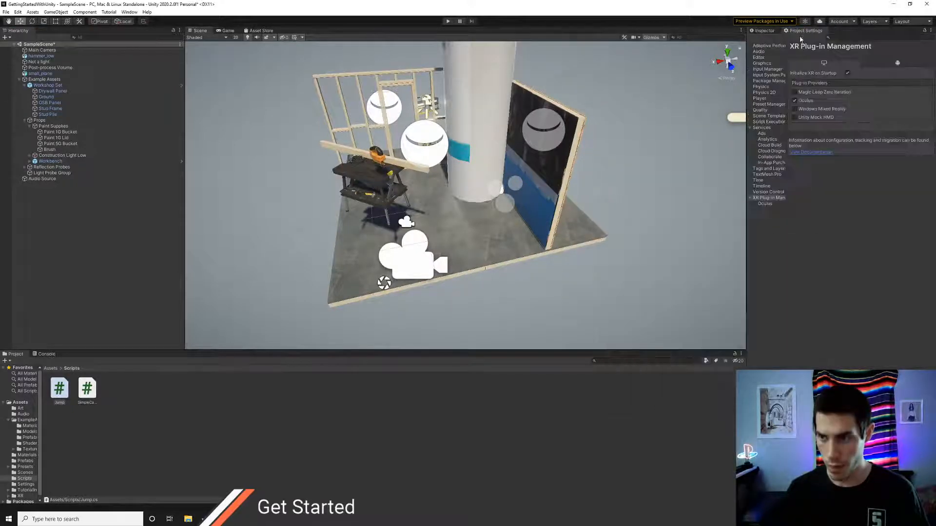
left_click(766, 192)
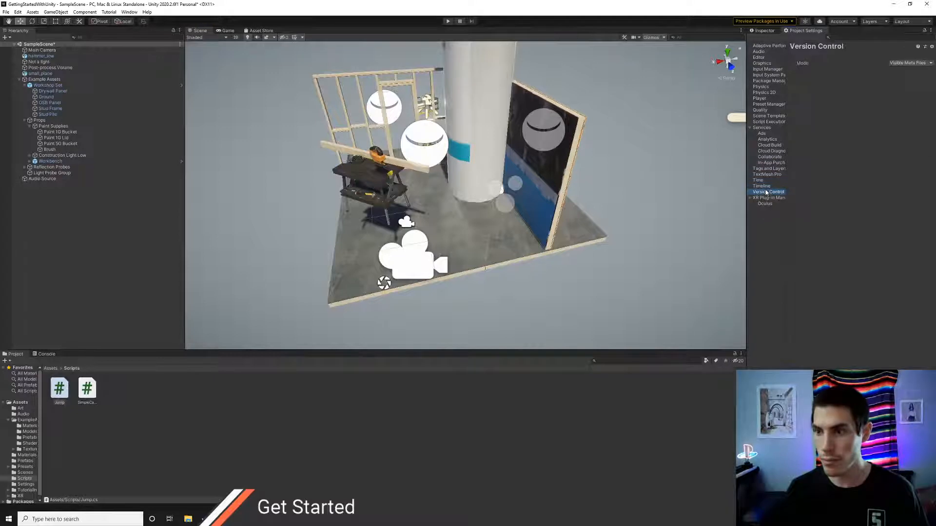
left_click(765, 32)
left_click(803, 31)
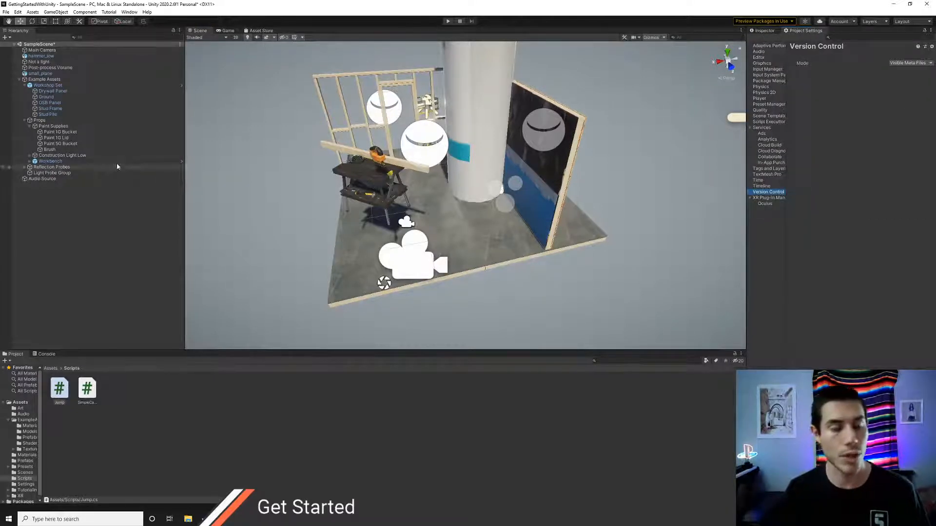
Step: Open the editor Preferences, look through the General, 2D, Profiler and Colors pages for the Playmode tint, and close them
left_click(20, 13)
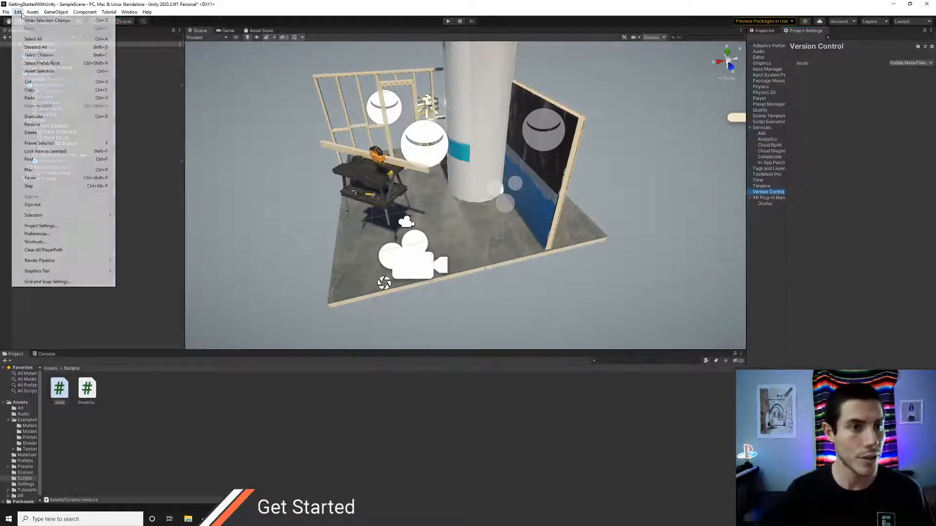
left_click(54, 234)
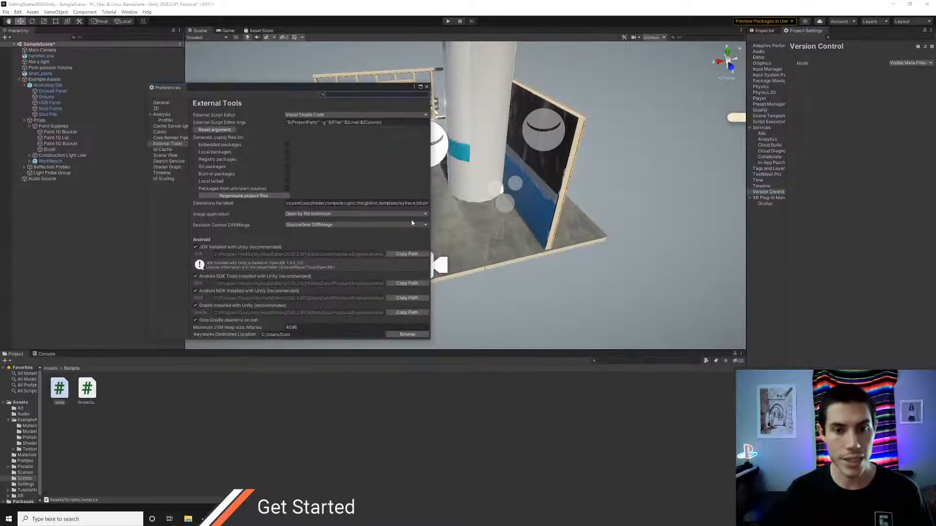
left_click(160, 104)
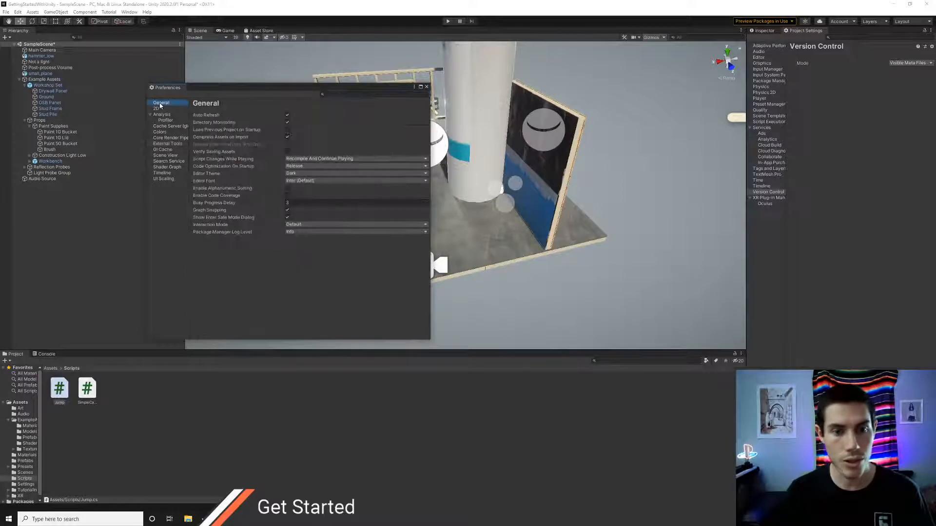
left_click(157, 109)
left_click(166, 121)
left_click(162, 132)
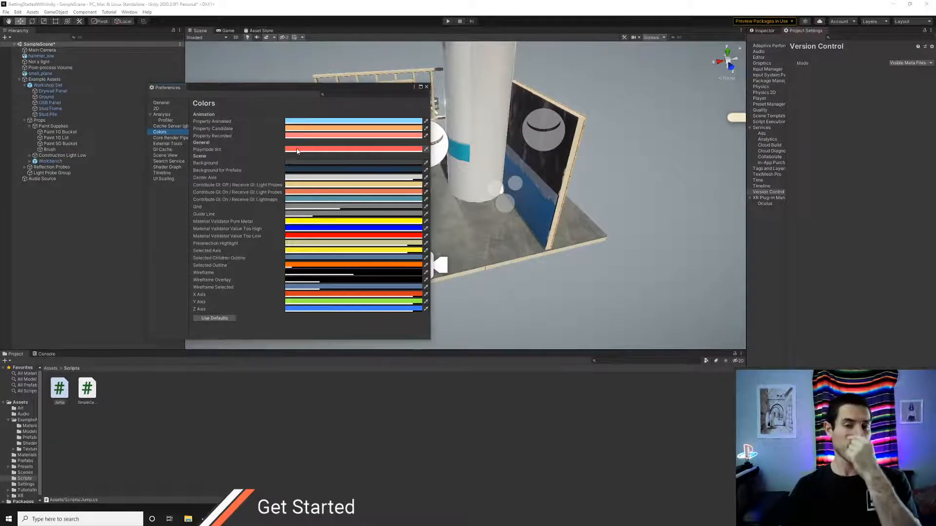
left_click(426, 87)
Step: Select the Stud Frame in the Workshop Set and move it out past the edge of the workshop floor
left_click(47, 110)
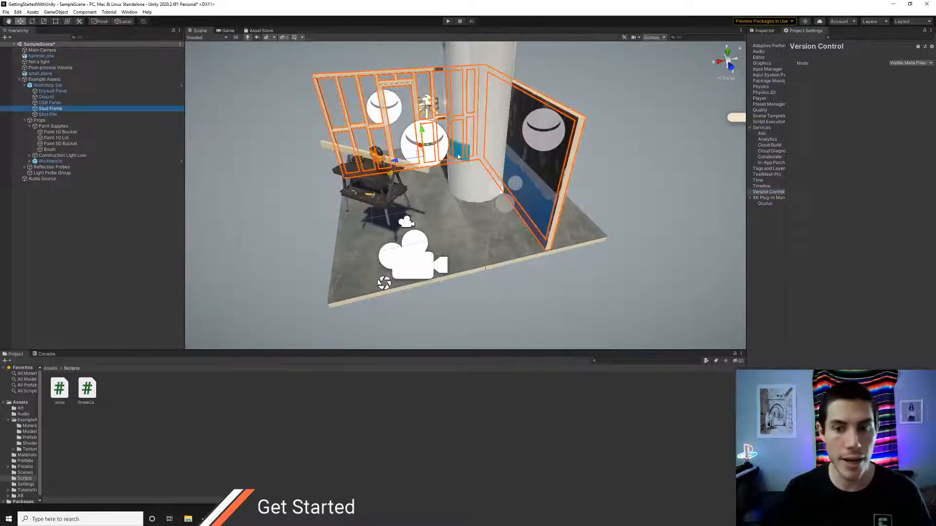
right_click_drag(423, 157, 441, 195)
key("a")
left_click_drag(432, 186, 272, 131)
Step: Run the scene in Play mode, view it in the Scene view from another angle, and stop playback
left_click(448, 21)
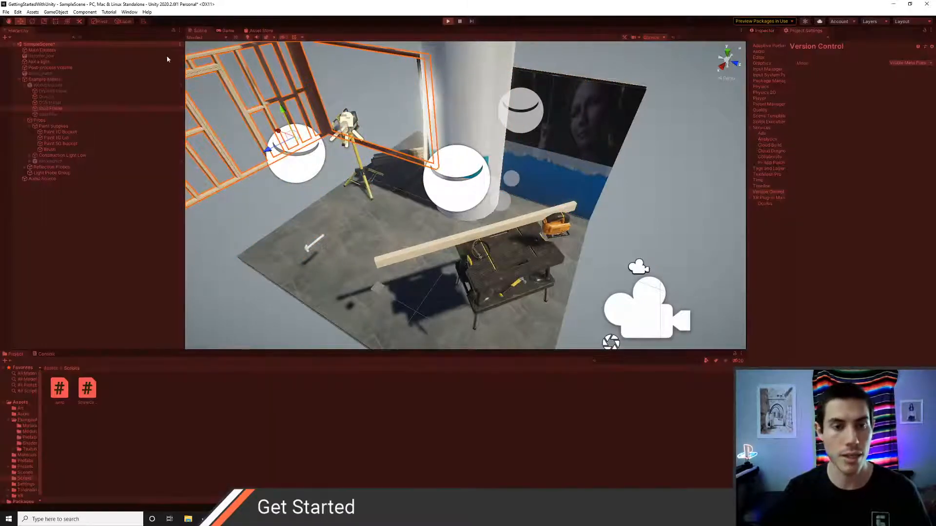
left_click(197, 33)
right_click_drag(329, 120, 287, 96)
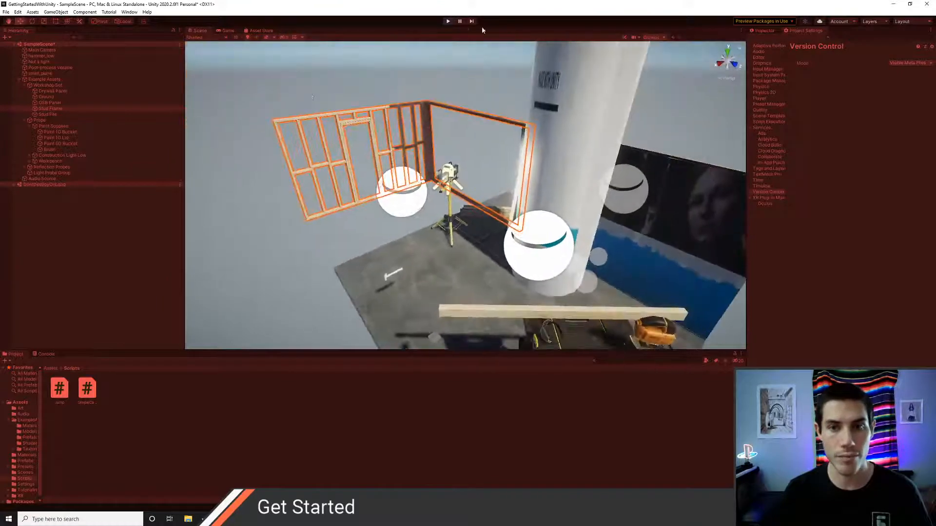
left_click(448, 21)
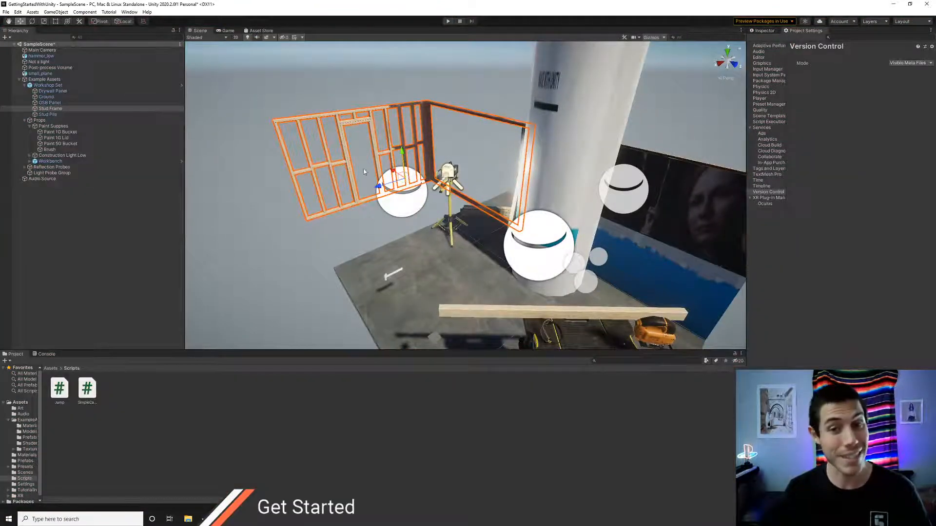
Step: Run the scene, try turning off Static and changing the Y position of the Stud Frame in Play mode, and stop playback
left_click(447, 21)
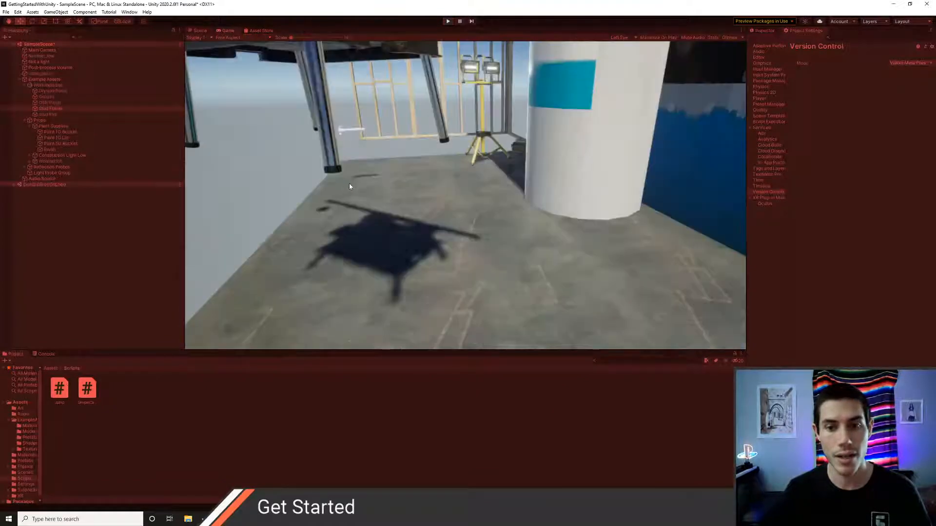
left_click(201, 31)
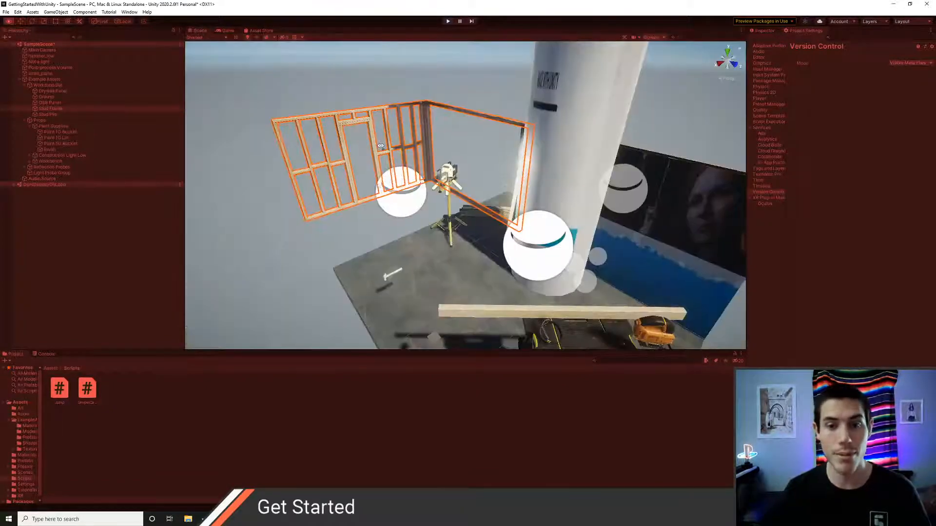
scroll(361, 112, "down", 4)
middle_click_drag(332, 115, 342, 164)
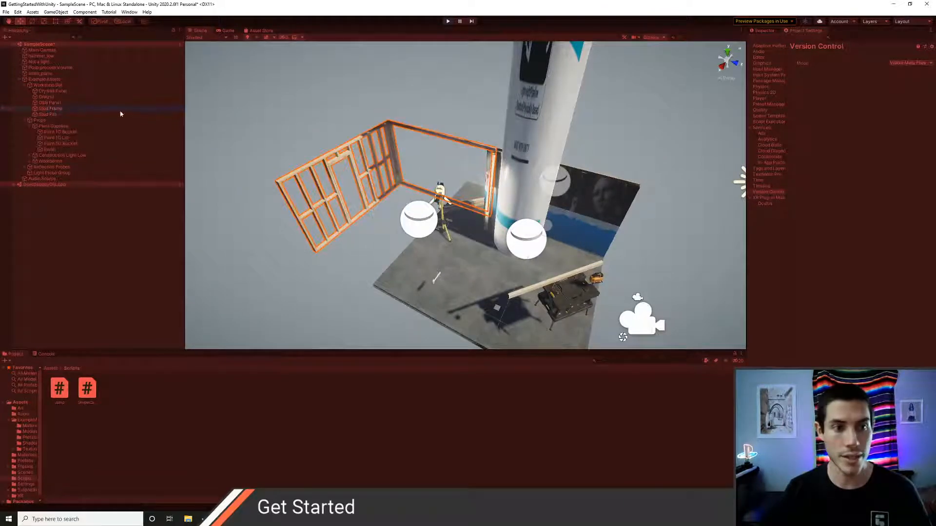
left_click(764, 31)
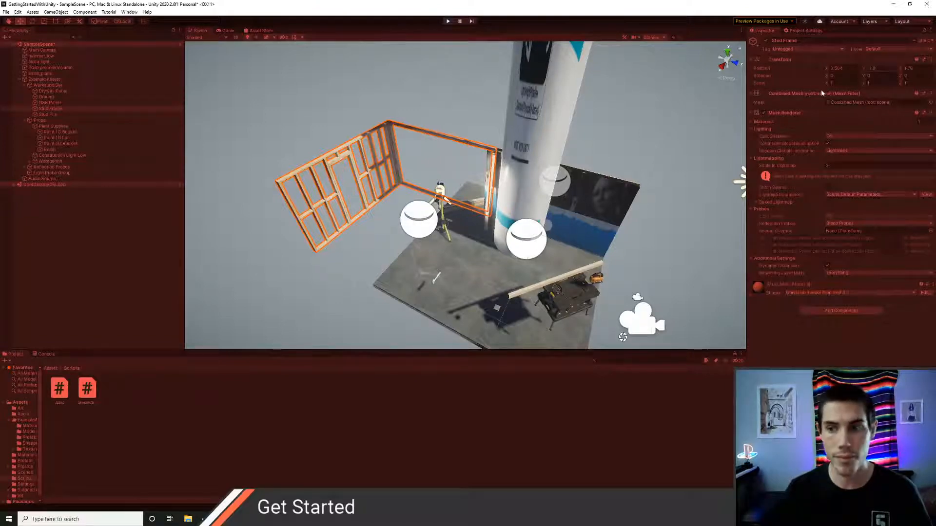
left_click(915, 44)
left_click_drag(865, 68, 897, 69)
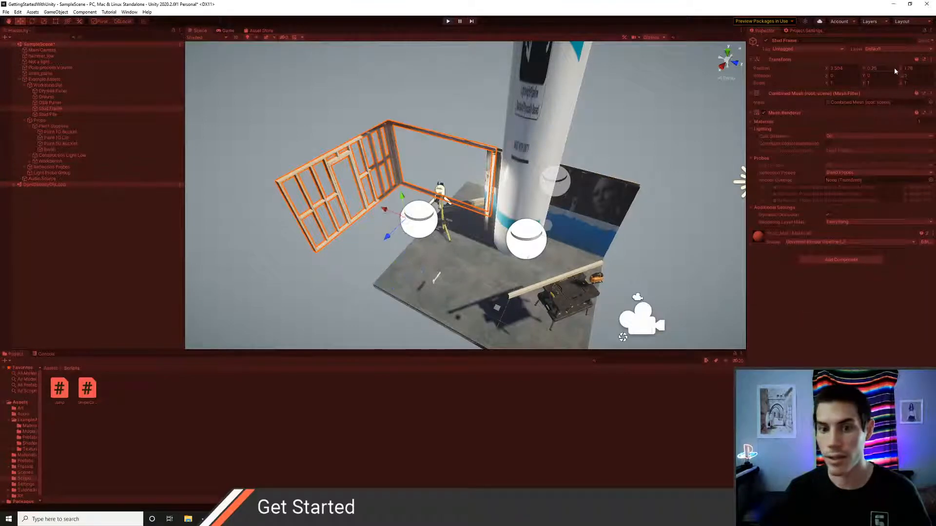
left_click(448, 21)
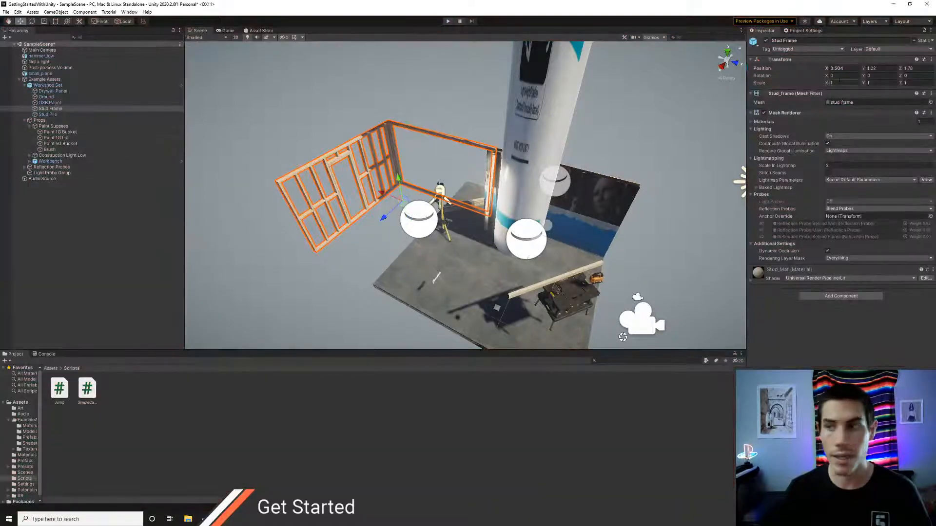
Step: Turn off Static for the Stud Frame and try to move it out of the Workshop Set prefab
left_click(914, 41)
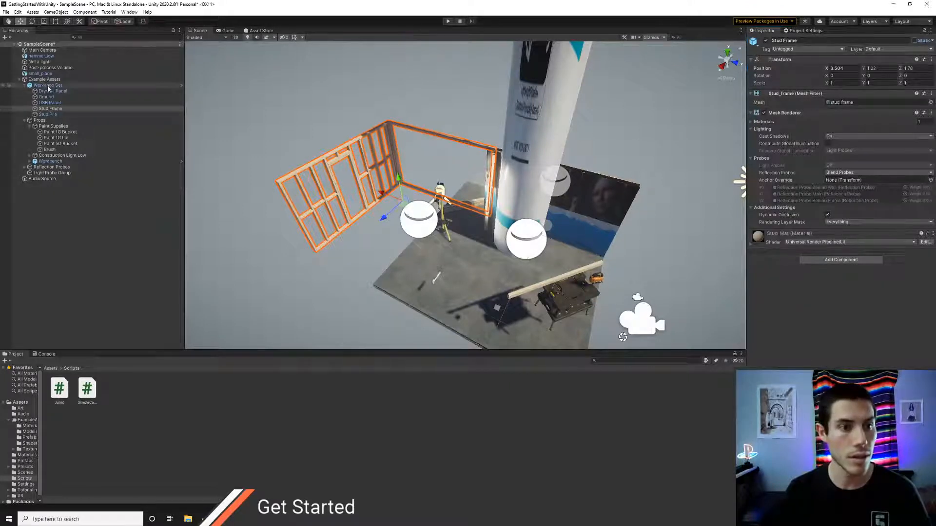
left_click_drag(49, 109, 48, 79)
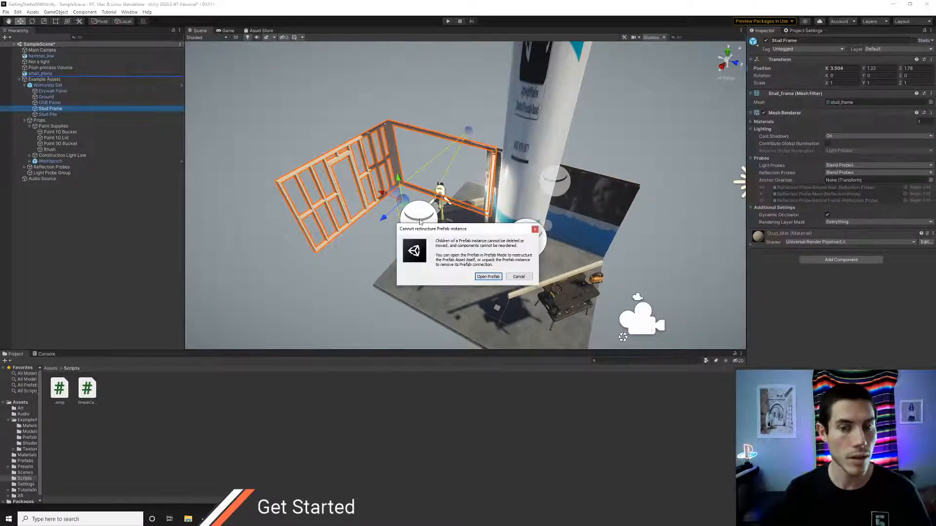
left_click(513, 277)
Step: Unpack the Workshop Set prefab and move the Stud Frame to the scene root, above Example Assets
right_click(43, 85)
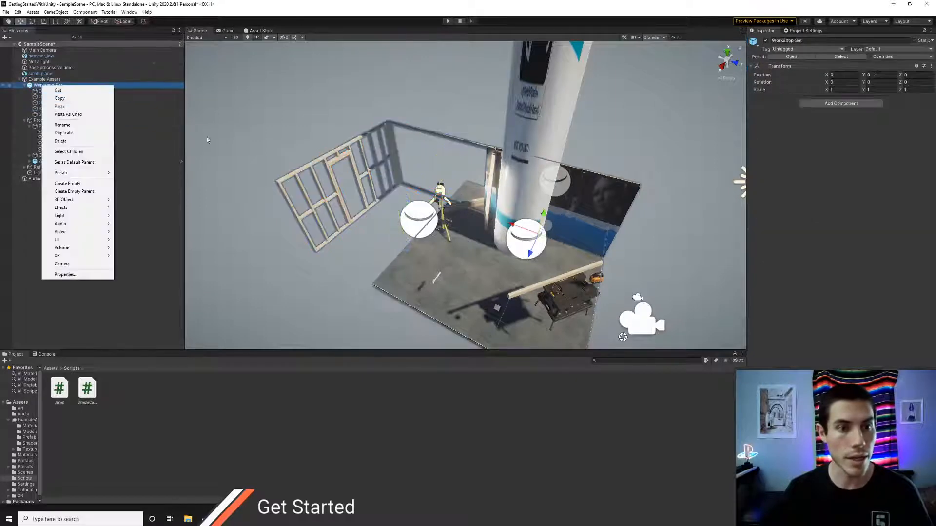
mouse_move(87, 176)
left_click(141, 213)
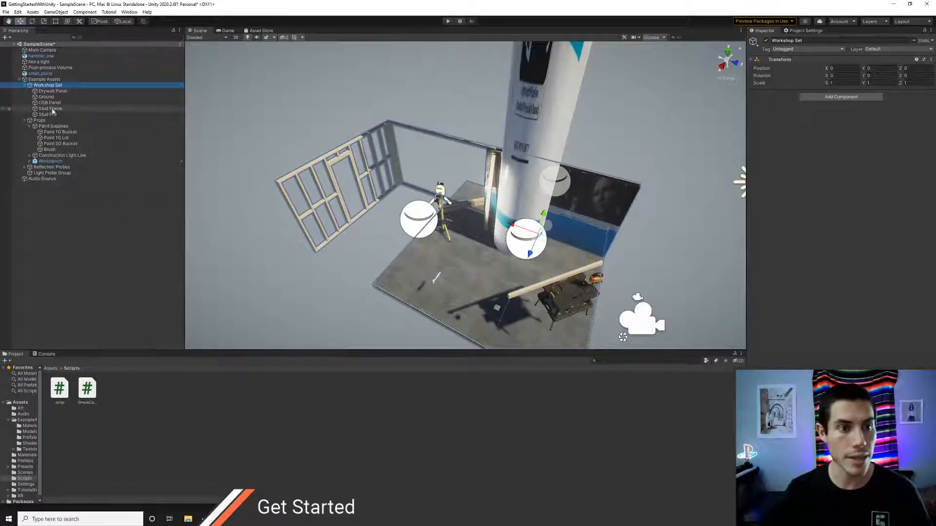
left_click_drag(52, 109, 49, 77)
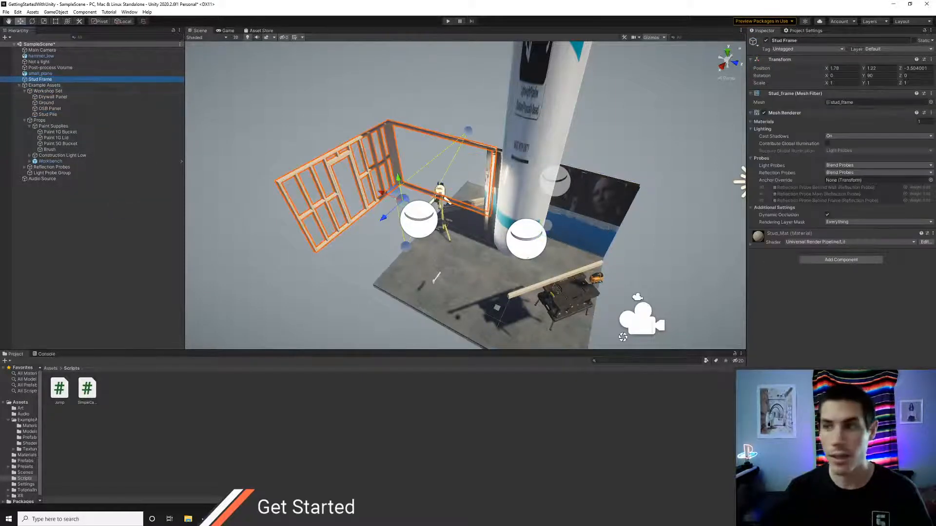
Step: Run the scene, raise the Stud Frame high above the workshop floor in the Scene view, and stop playback
left_click(447, 21)
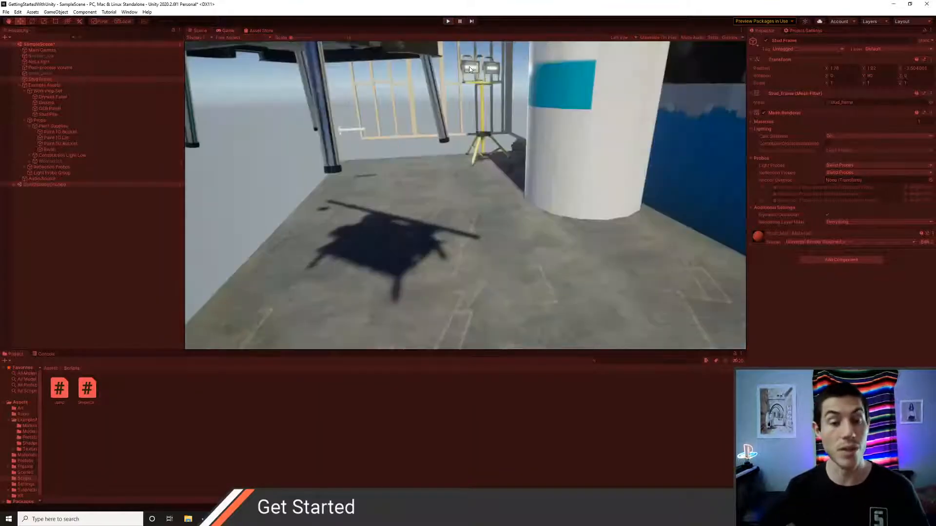
left_click(199, 31)
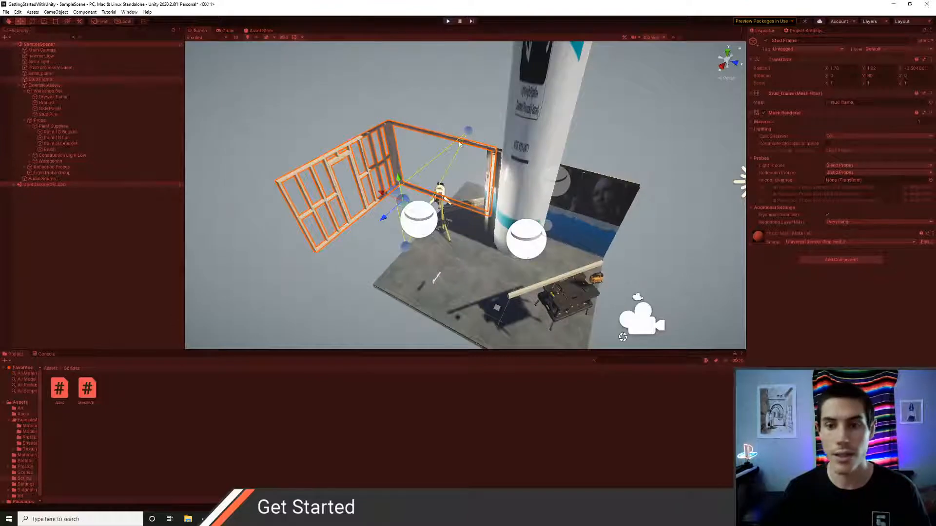
left_click_drag(400, 188, 406, 67)
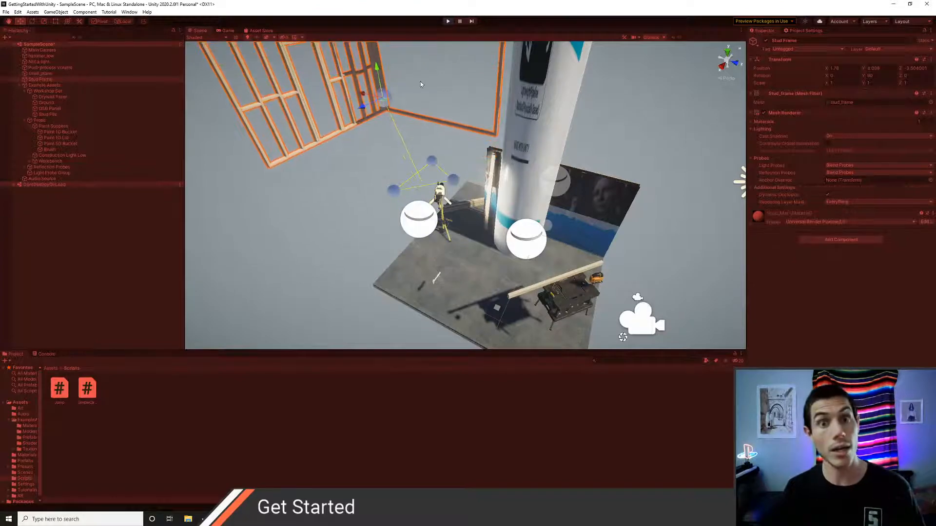
mouse_move(475, 142)
right_mouse_down()
mouse_move(465, 126)
mouse_move(468, 155)
right_mouse_up()
key("s")
key("w")
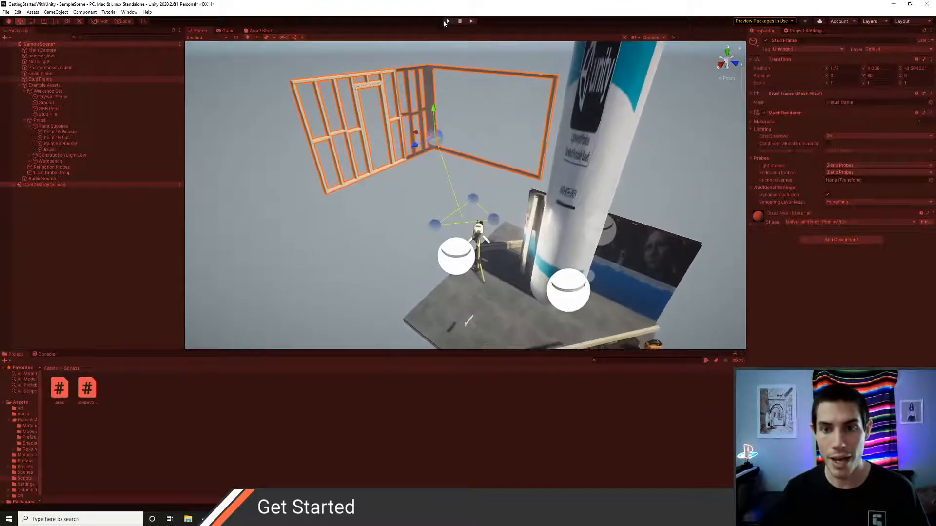
left_click(447, 22)
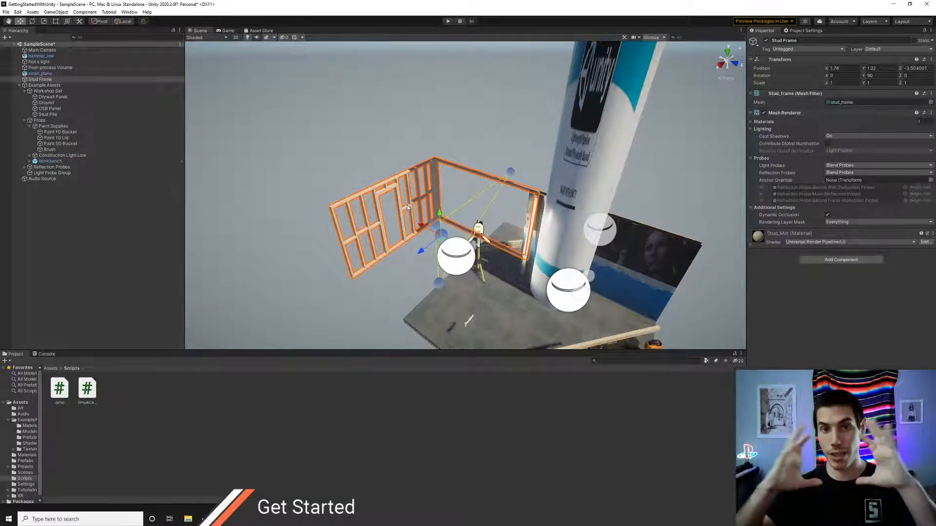
Step: Examine the Stud Frame and the surrounding workshop scene from closer and farther viewpoints
right_click_drag(407, 205, 384, 196)
key("s")
key("w")
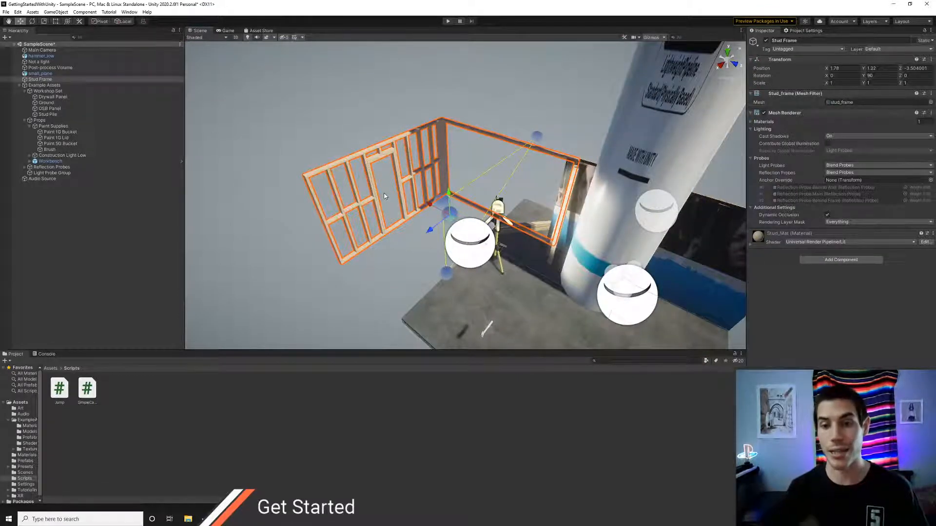
scroll(397, 183, "down", 5)
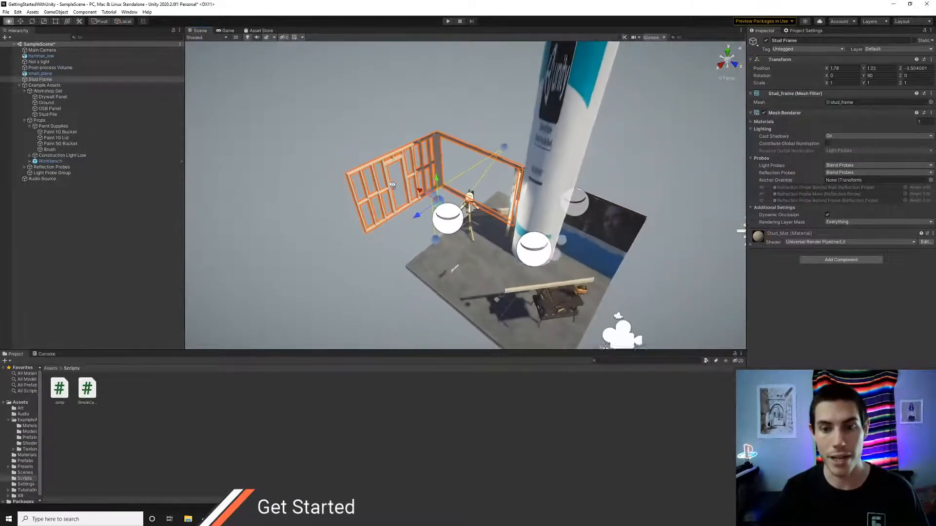
scroll(398, 183, "up", 5)
scroll(397, 184, "down", 4)
scroll(398, 183, "down", 1)
right_click_drag(398, 183, 368, 191)
key("d")
Step: Run the game and look around in the Game view, return to the Scene view, stop playback, and clear the selection
left_click(447, 21)
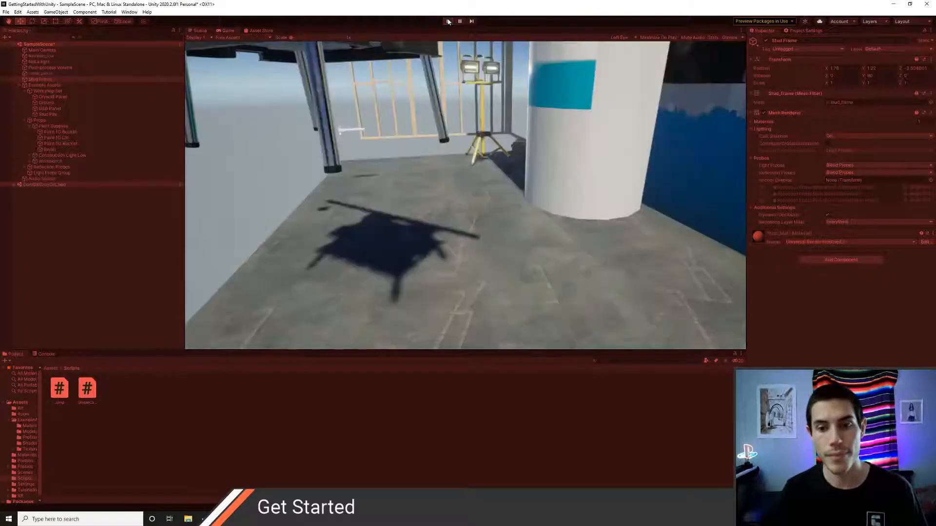
mouse_move(495, 201)
right_mouse_down()
mouse_move(483, 222)
mouse_move(485, 181)
mouse_move(455, 201)
mouse_move(424, 191)
mouse_move(481, 156)
mouse_move(490, 210)
right_mouse_up()
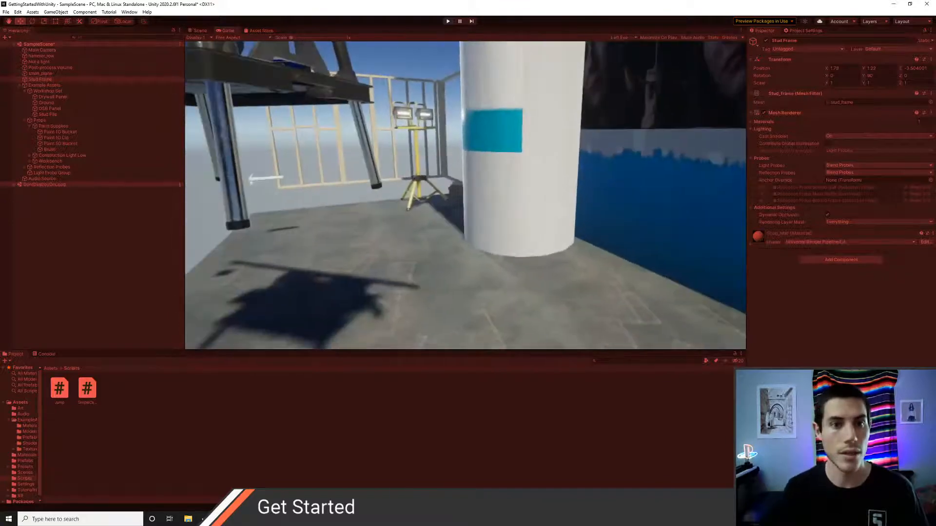
left_click(198, 31)
left_click(448, 21)
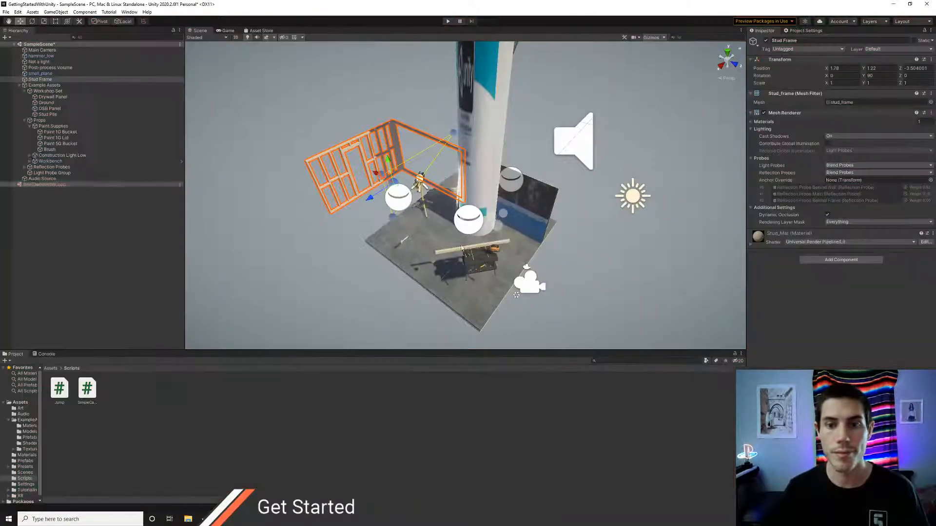
left_click(60, 199)
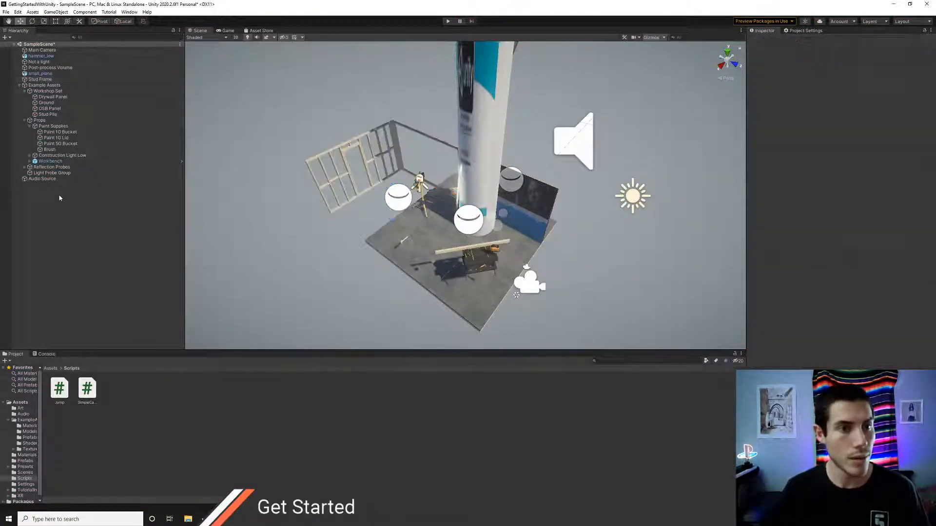
Step: Change the Playmode tint color to blue in the preferences and briefly run the scene to check the tint
left_click(53, 126)
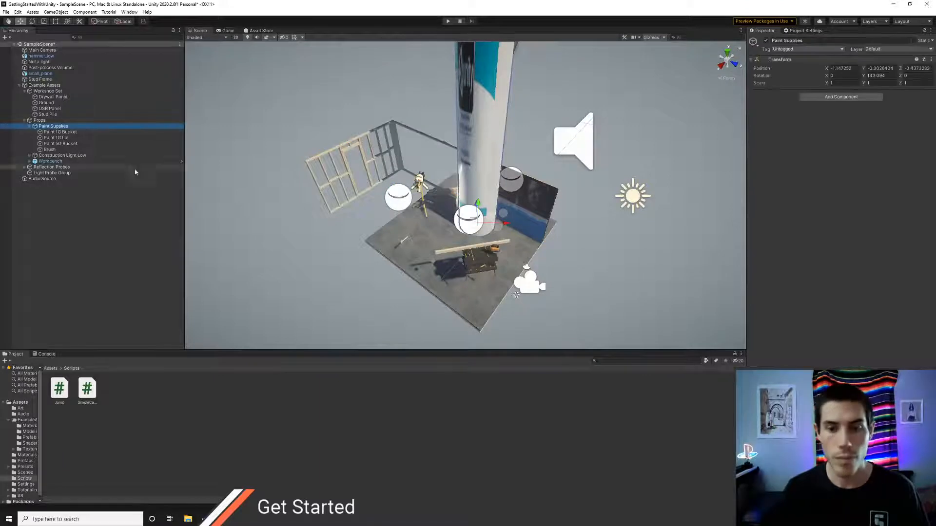
left_click(18, 11)
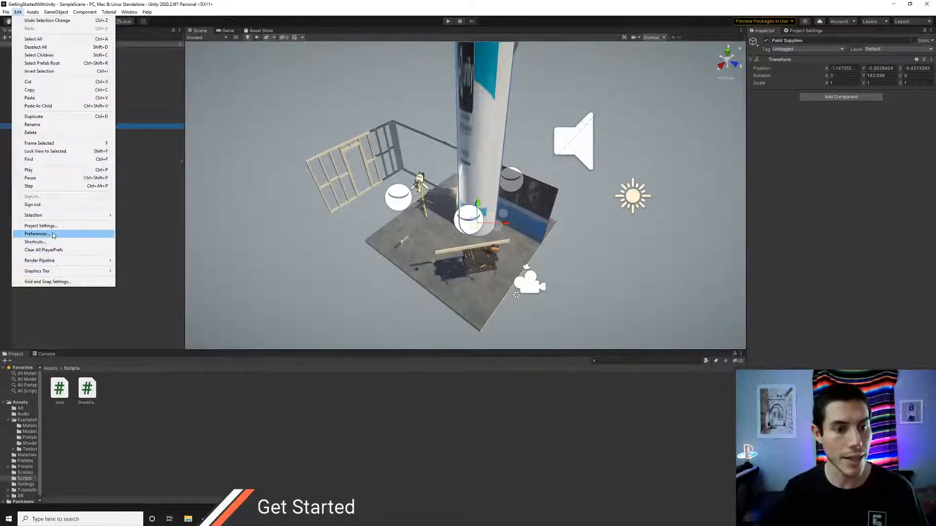
left_click(37, 234)
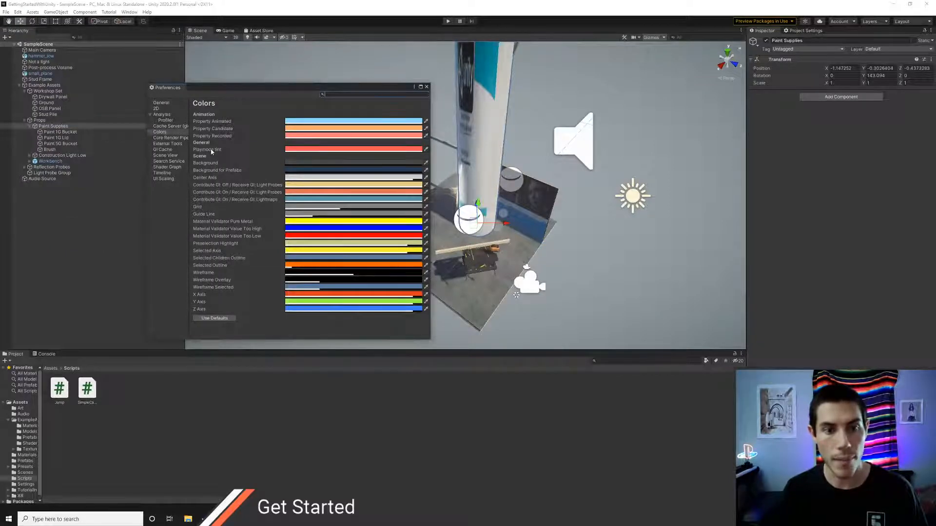
left_click(299, 150)
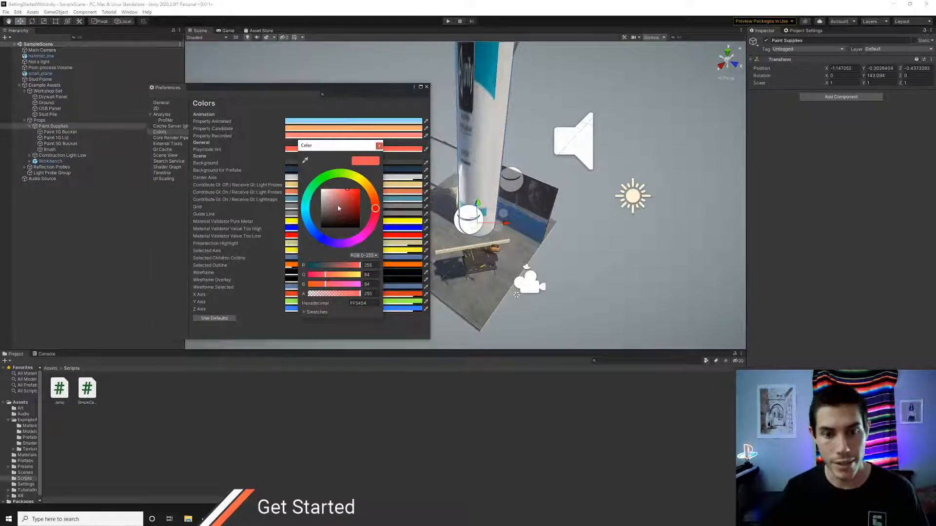
left_click(320, 237)
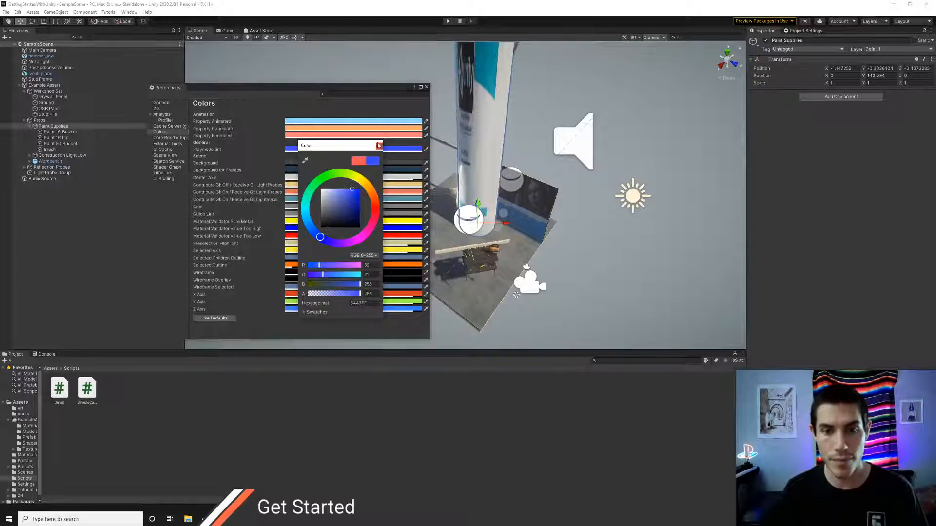
left_click(379, 145)
left_click(427, 87)
left_click(449, 21)
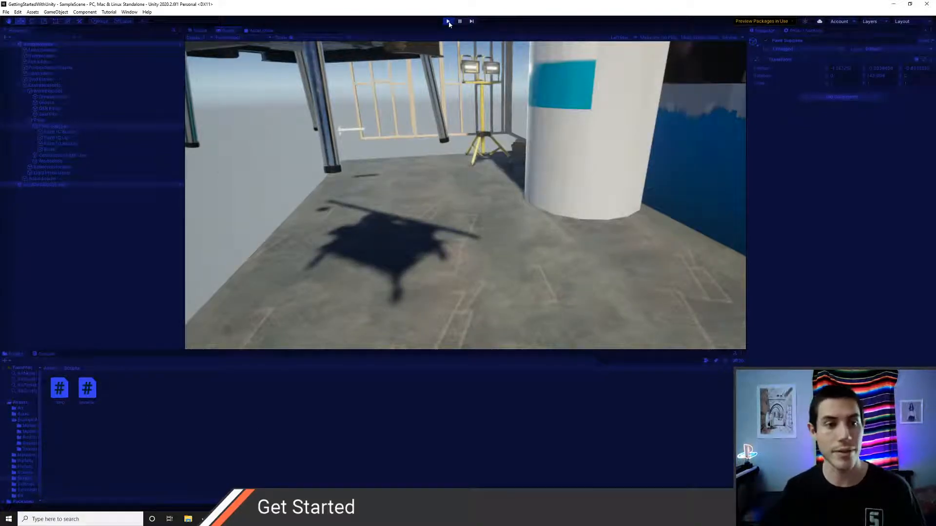
left_click(448, 21)
Step: Set the Playmode tint color to orange in the preferences
left_click(17, 11)
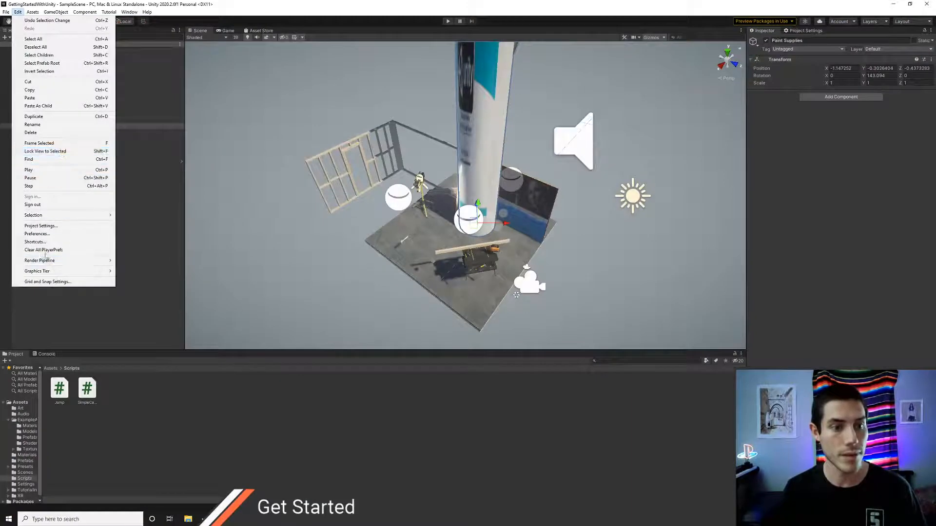
left_click(37, 234)
left_click(336, 149)
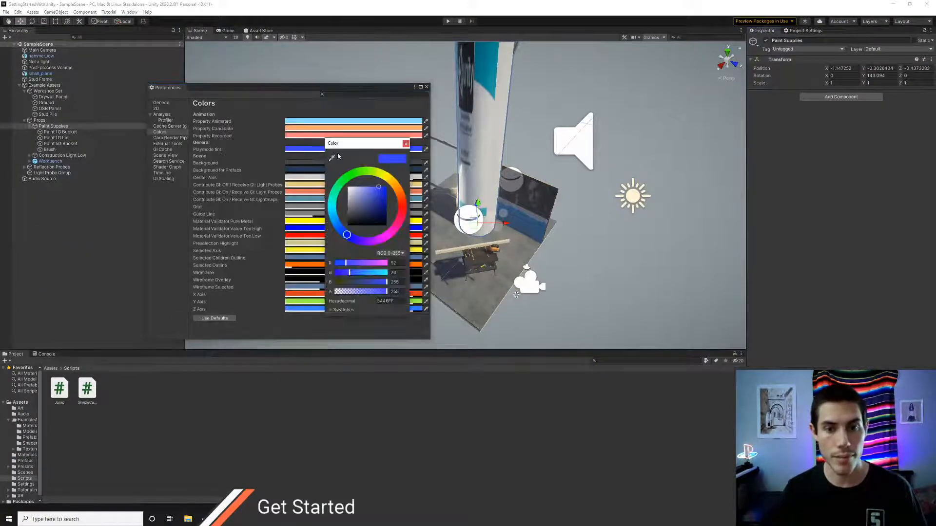
left_click_drag(383, 235, 376, 192)
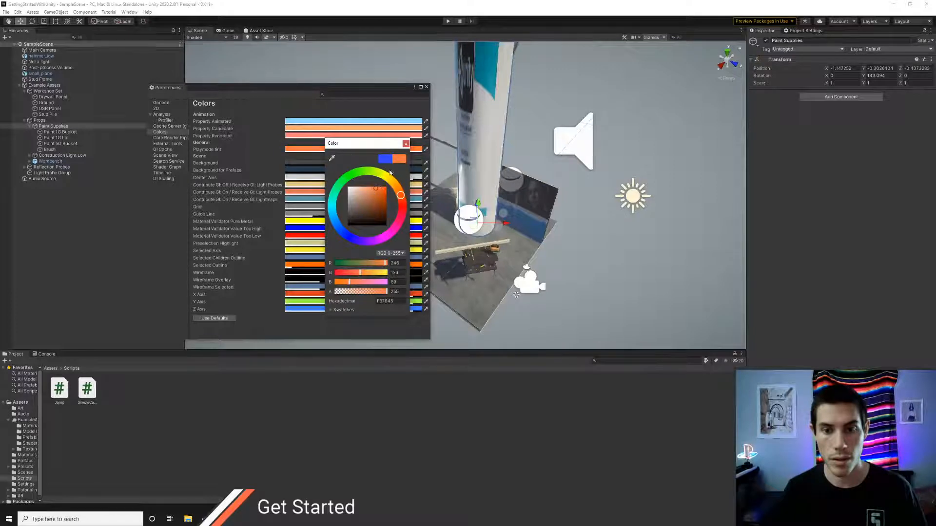
left_click(406, 143)
left_click(426, 87)
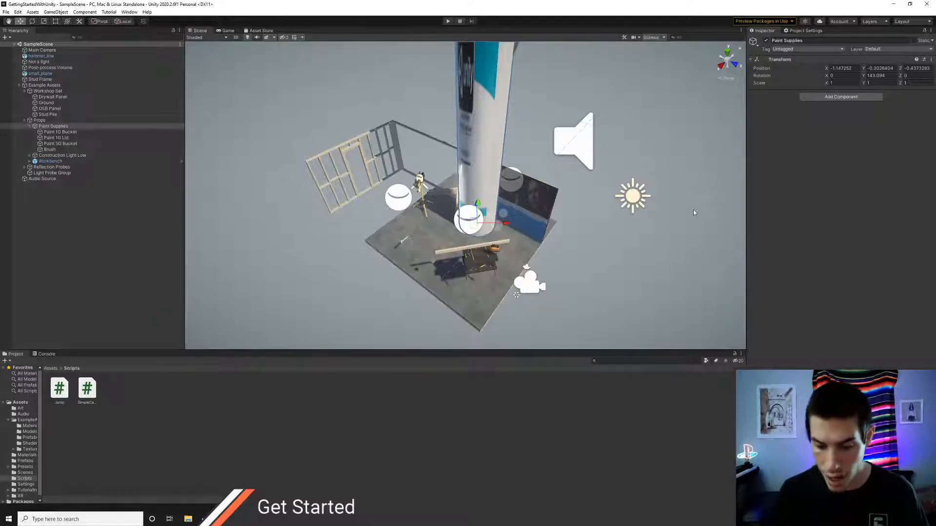
Step: Create a new scene asset named Main in the project's Scenes folder
left_click_drag(466, 218, 458, 198, "alt")
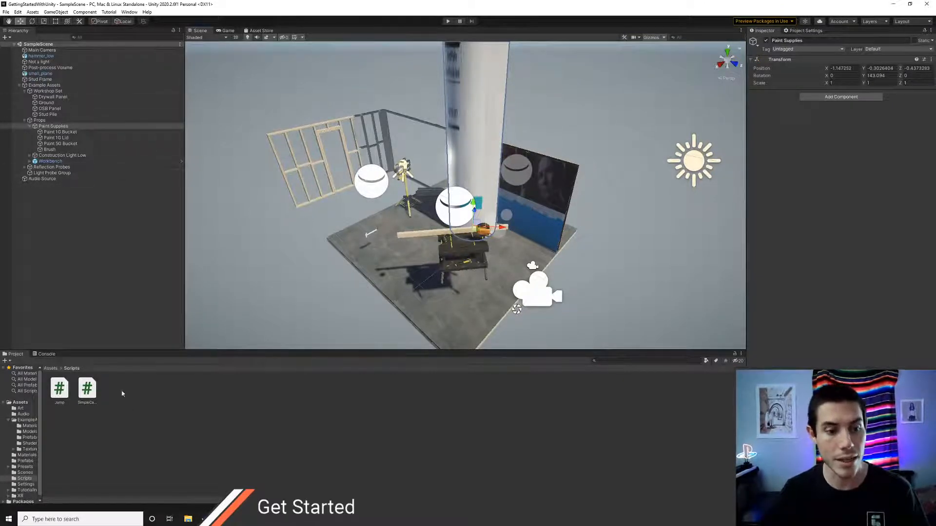
left_click(50, 368)
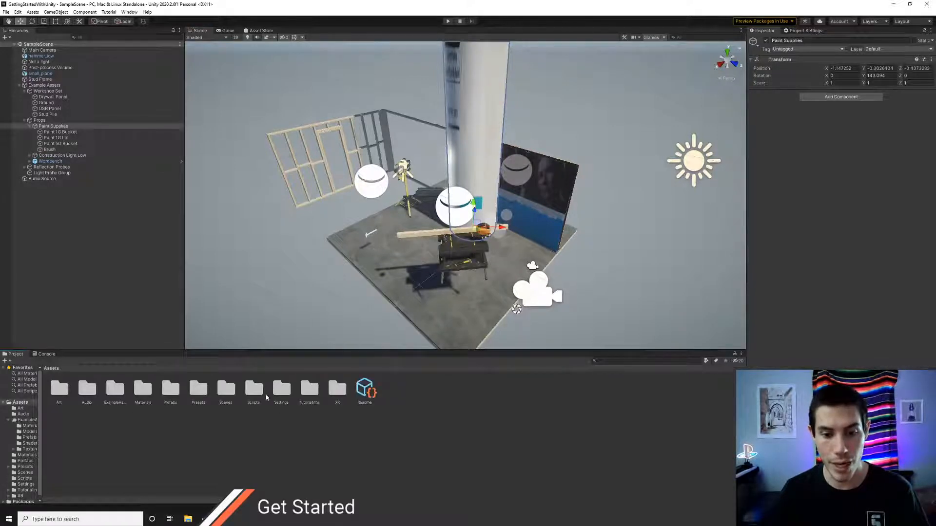
double_click(227, 390)
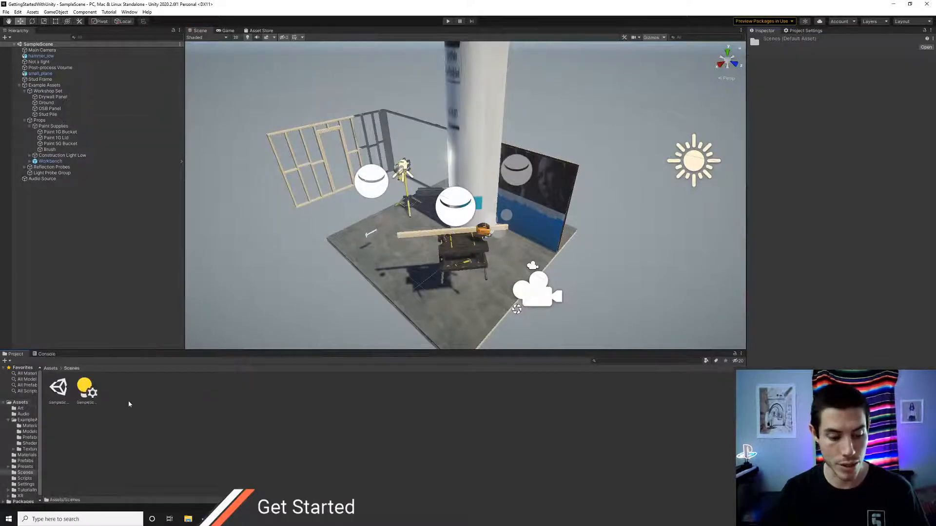
key("alt+m")
key("Escape")
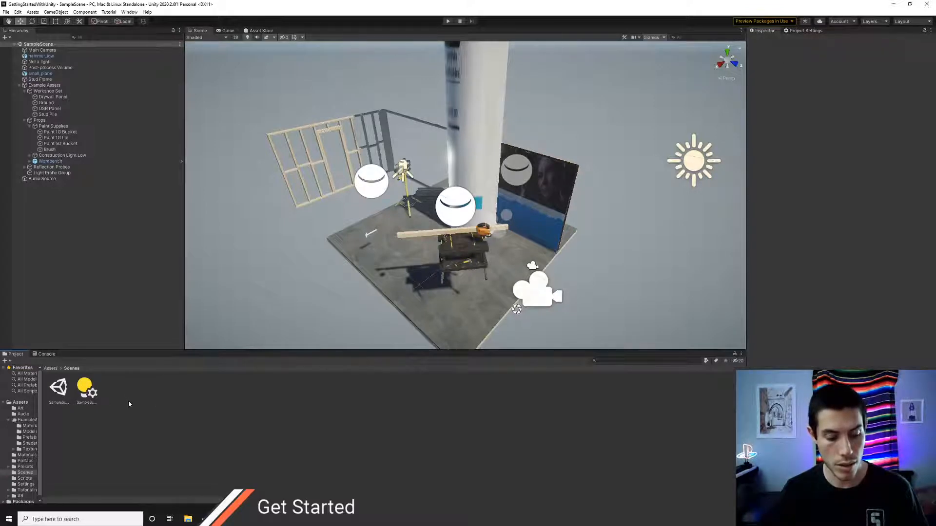
key("alt+s")
type("Main")
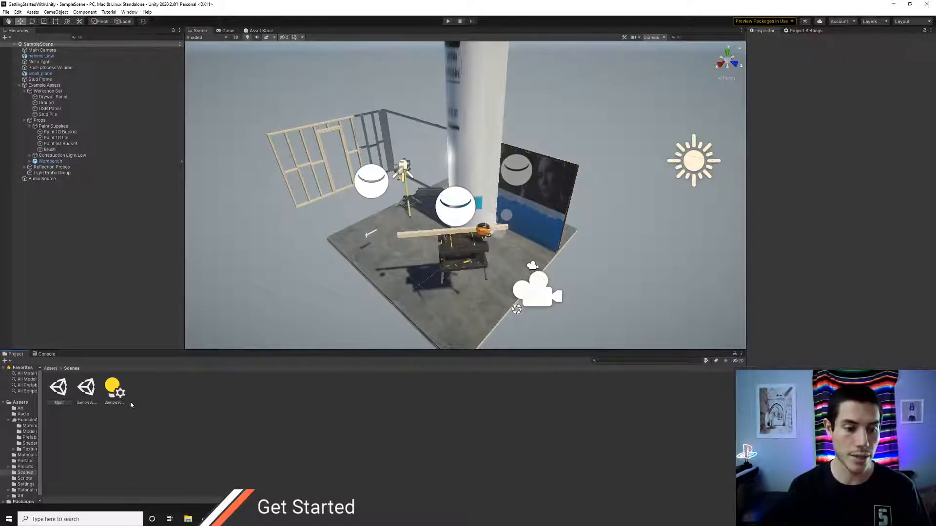
key("Return")
right_click(160, 418)
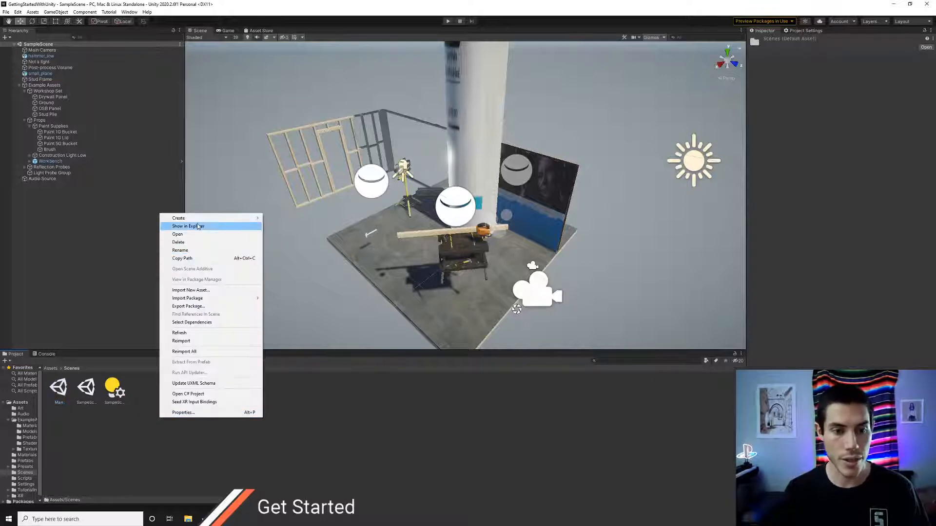
mouse_move(205, 218)
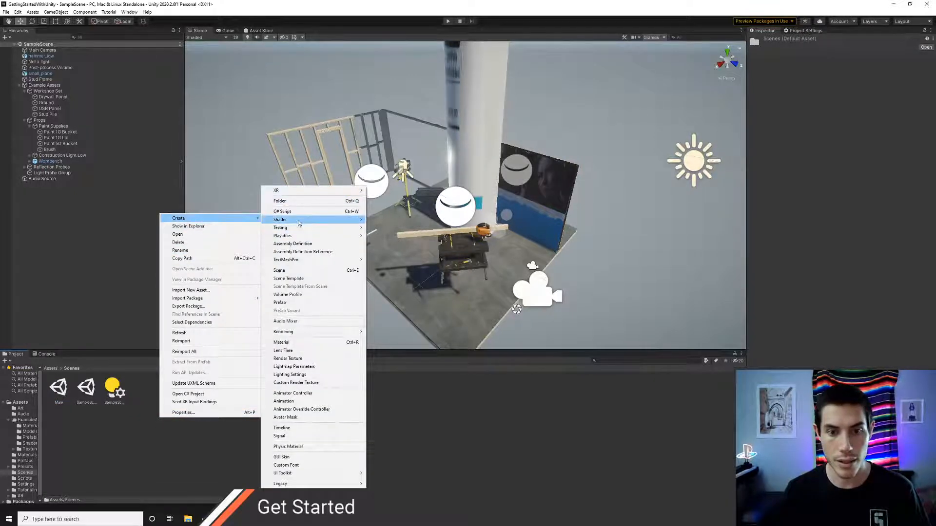
left_click(159, 478)
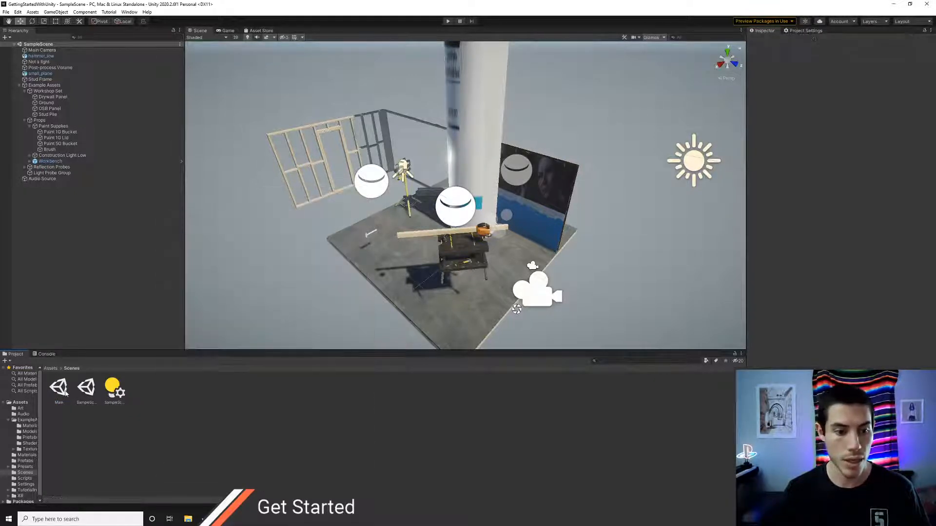
Step: Open the Main scene and inspect its Main Camera and Directional Light
double_click(60, 389)
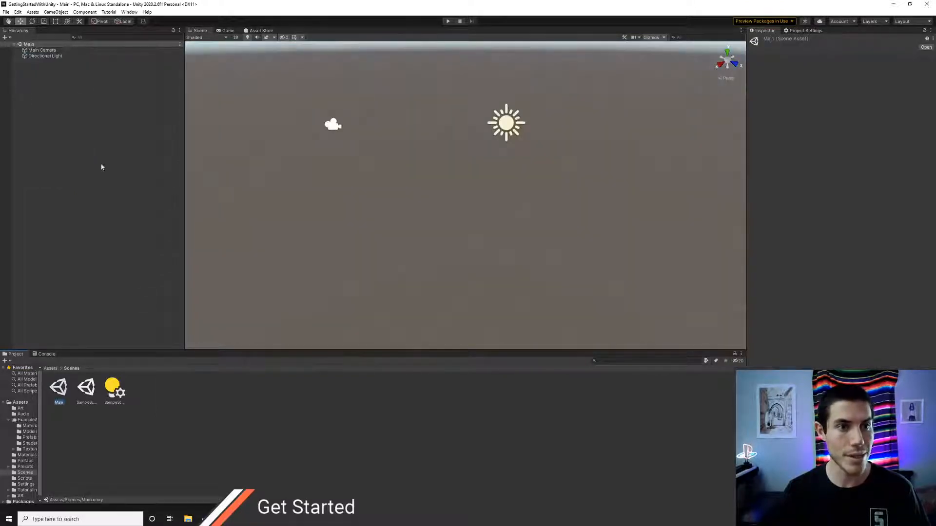
left_click(45, 50)
left_click(47, 57)
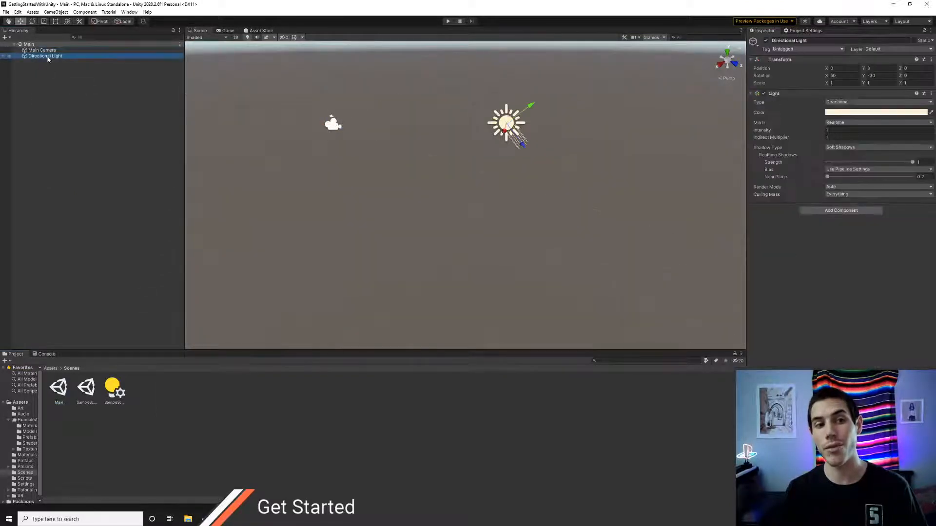
right_click_drag(424, 141, 352, 127)
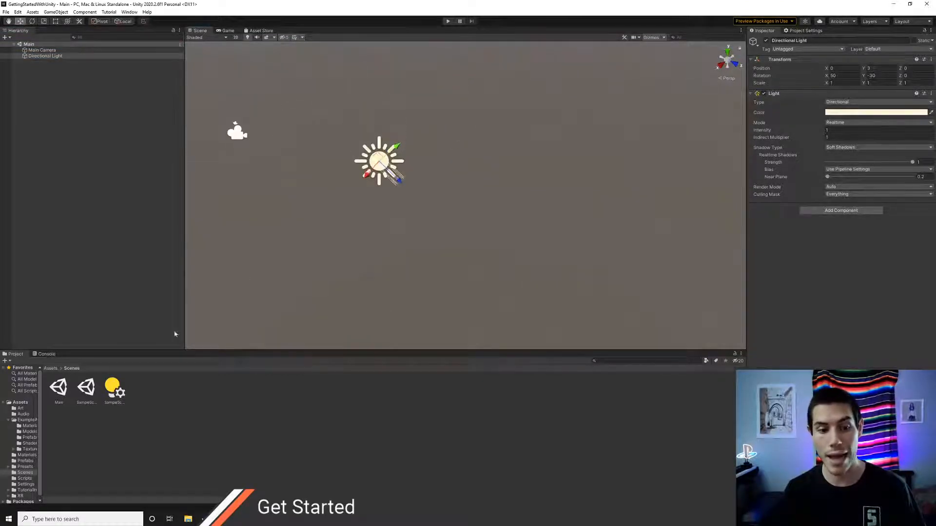
Step: Reopen SampleScene and look at the workshop from another angle
double_click(86, 390)
right_click_drag(526, 180, 454, 182)
key("w")
key("d")
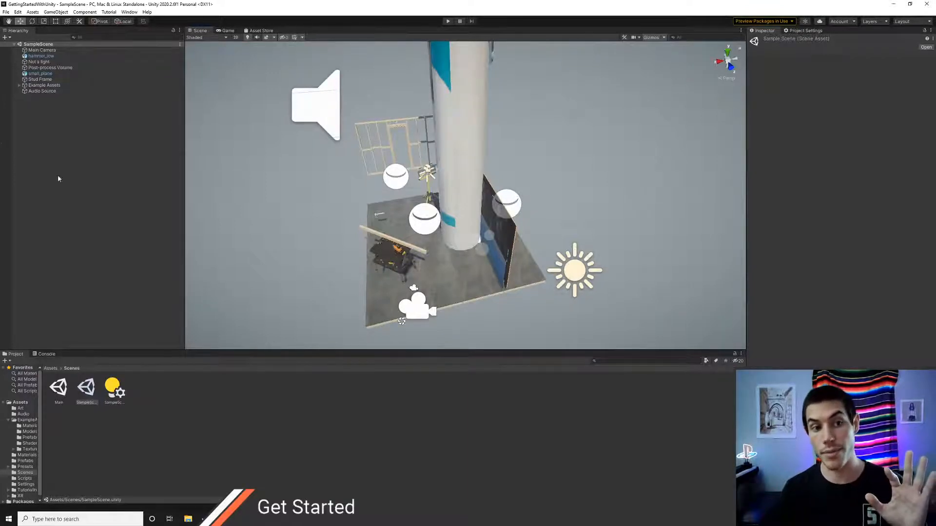
Step: Open the Main scene again, rename its asset to 1-1, and reload the scene
double_click(67, 394)
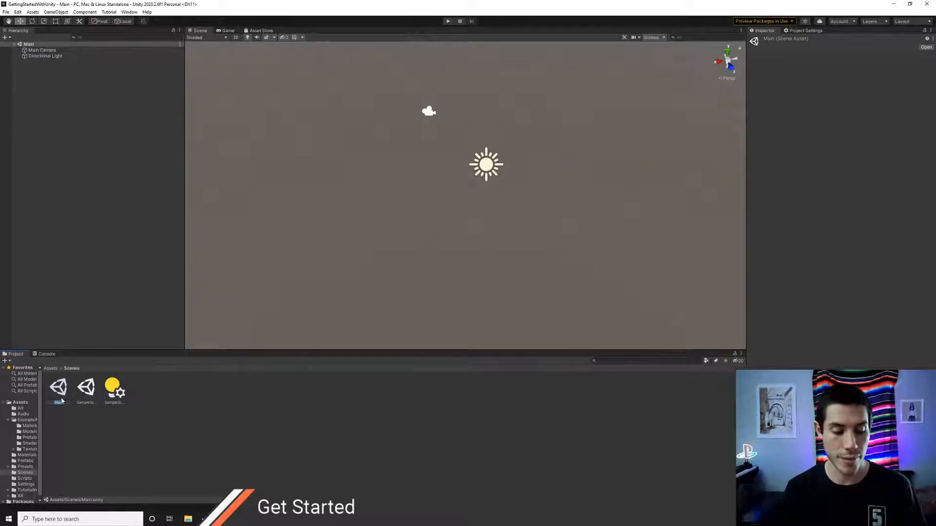
type("1-1")
key("Return")
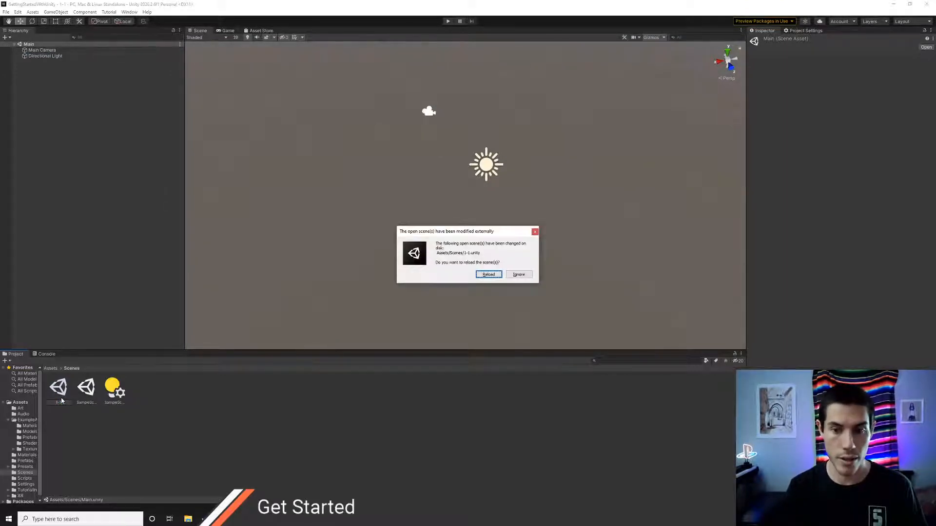
key("Return")
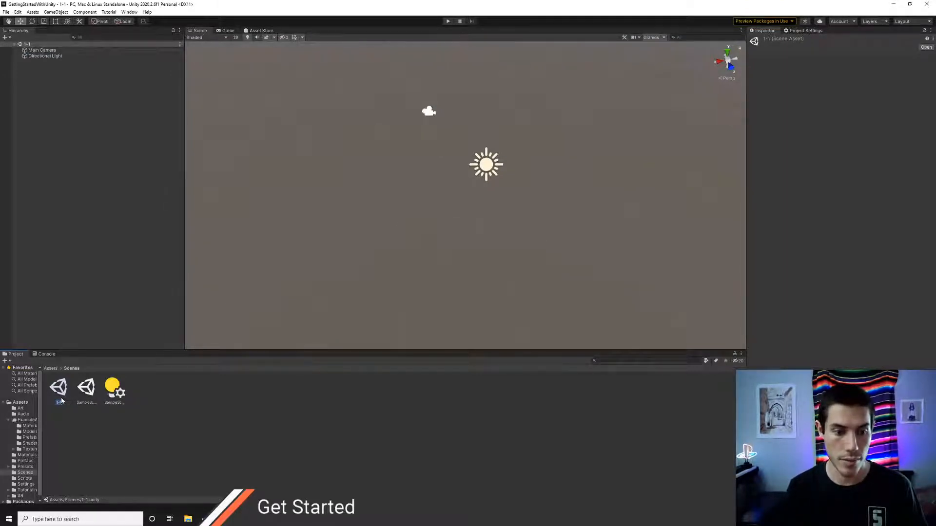
Step: Rename the SampleScene scene asset to 1-2
left_click(88, 397)
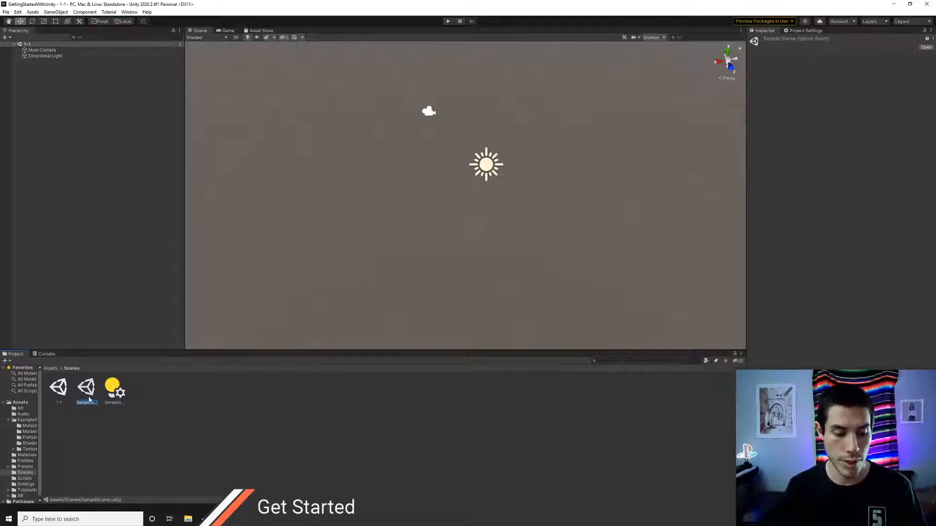
left_click(88, 403)
type("1-2")
key("Return")
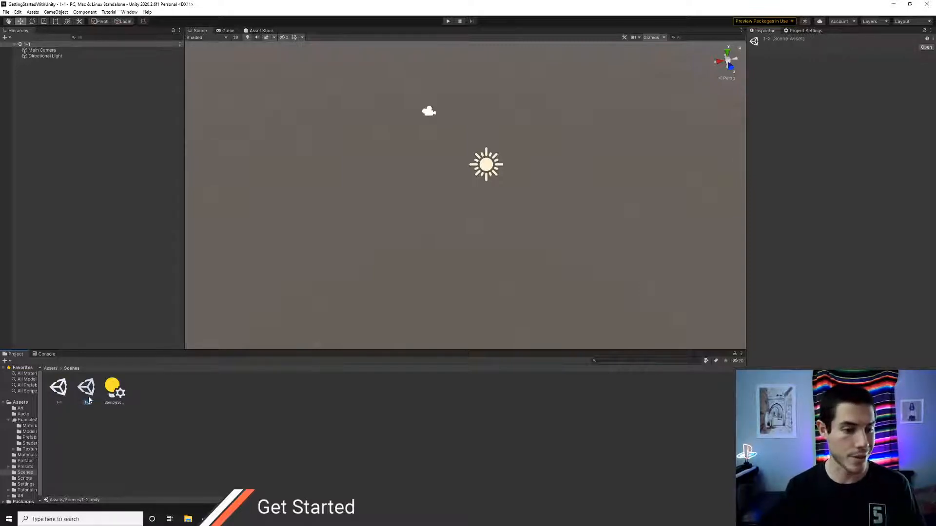
Step: Open the 1-2 scene and view the whole workshop from a new angle
left_click(60, 390)
double_click(94, 395)
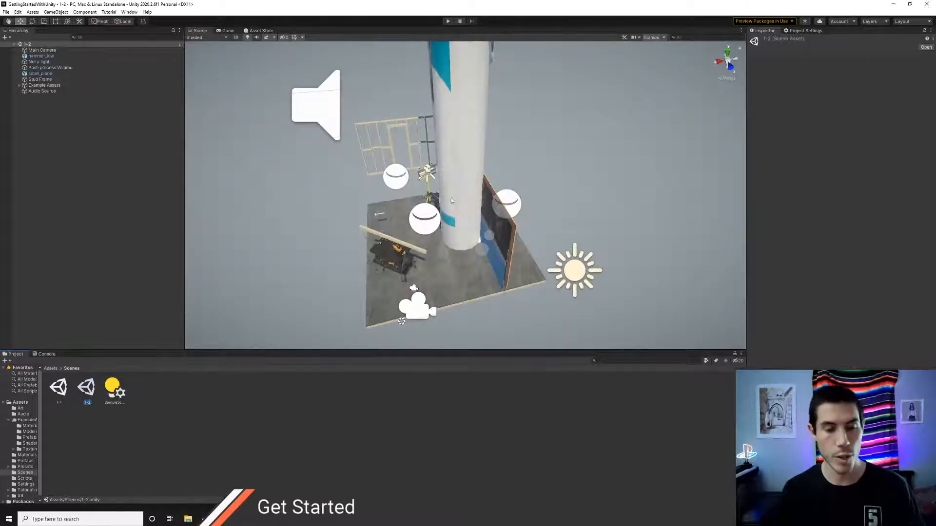
left_click_drag(452, 200, 486, 195, "alt")
scroll(487, 195, "down", 3)
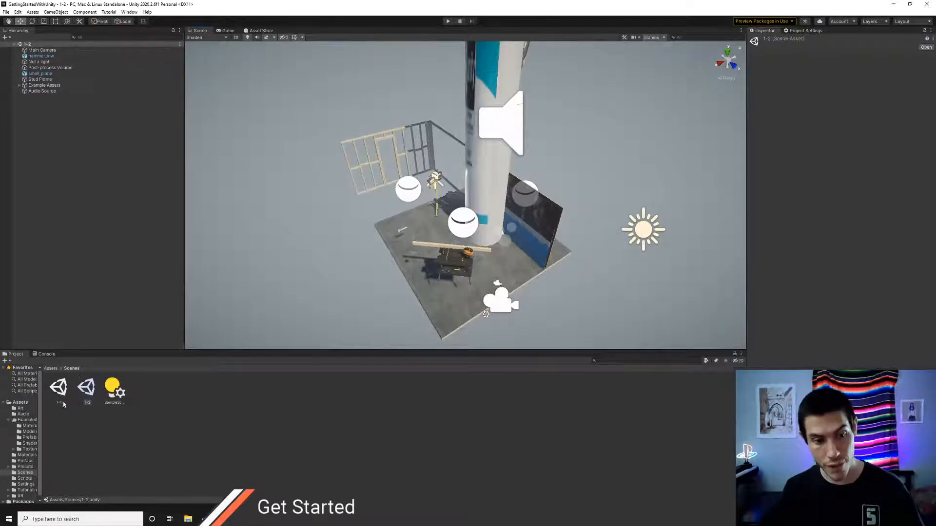
Step: Look through the Art folder in Assets and view the import settings of its texture
left_click(51, 369)
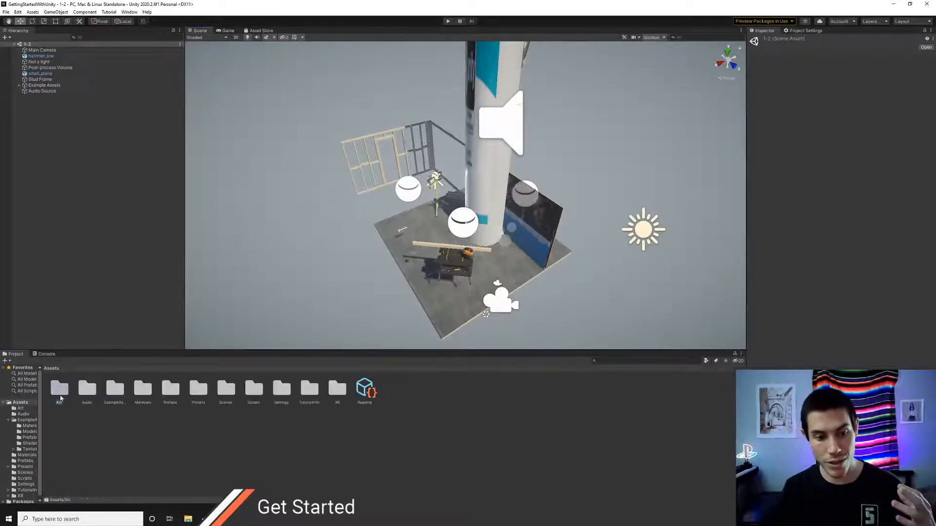
double_click(59, 389)
left_click(58, 388)
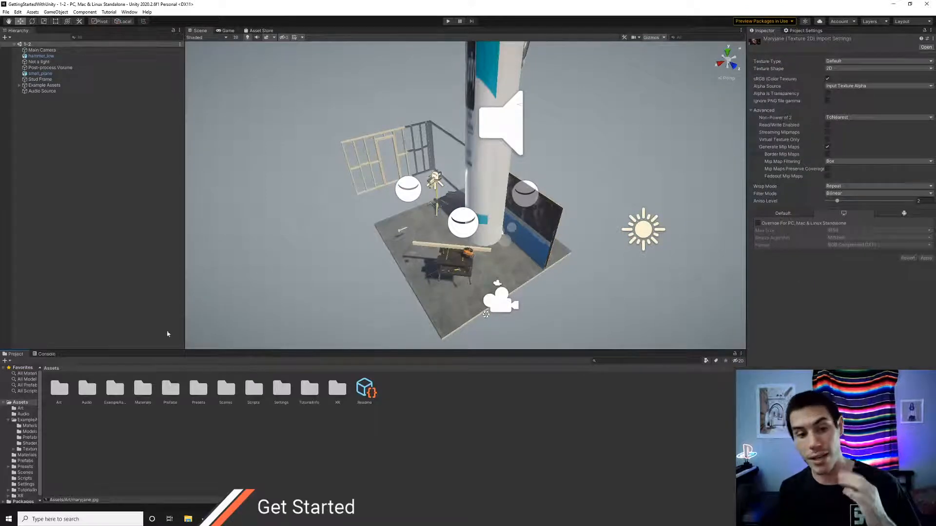
Step: Review the Stud Frame's components, and look over the Player and Quality categories of the project settings
left_click(43, 79)
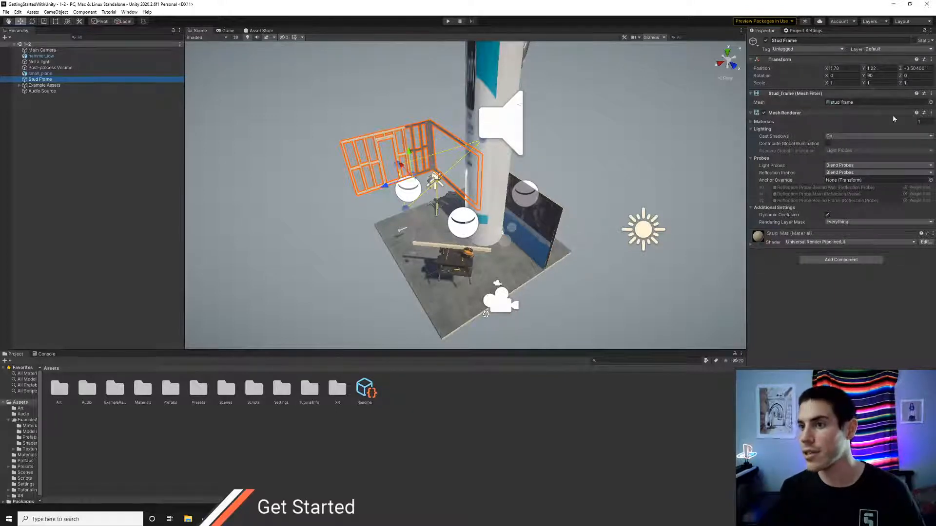
left_click(805, 31)
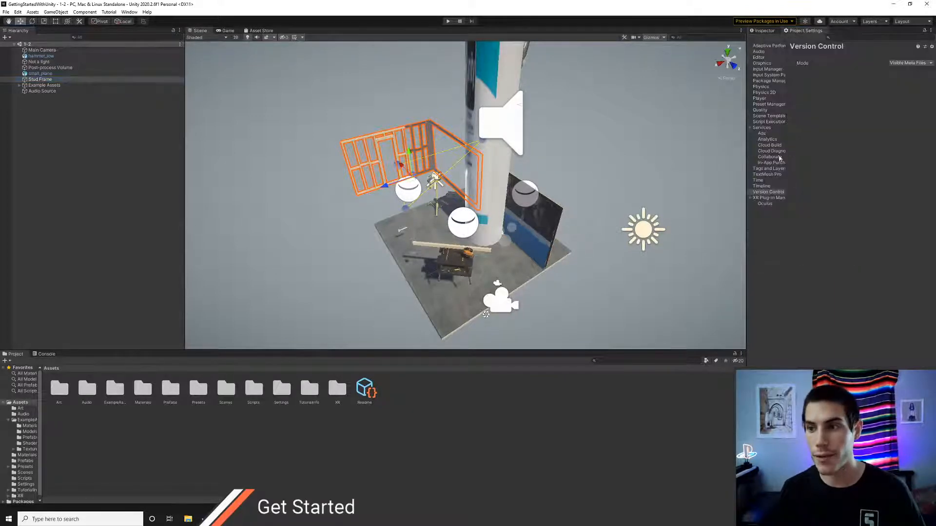
left_click(760, 99)
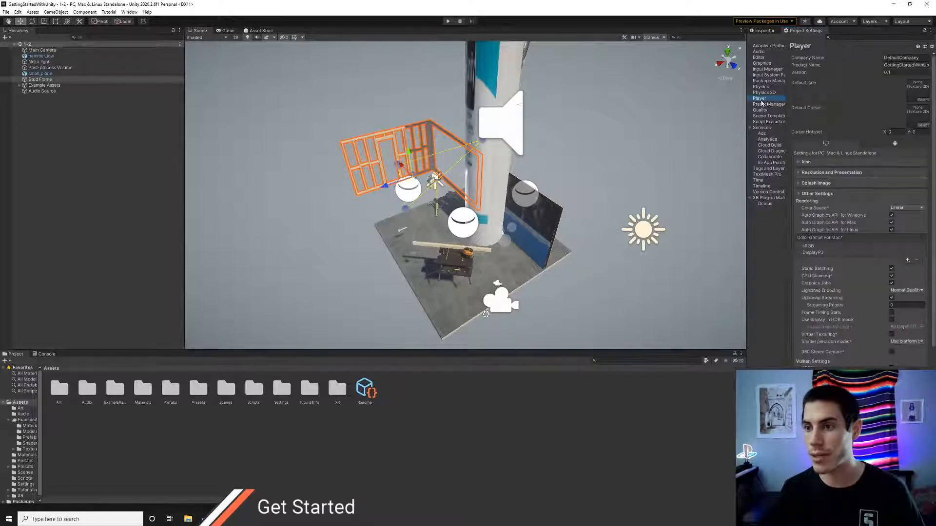
left_click(761, 110)
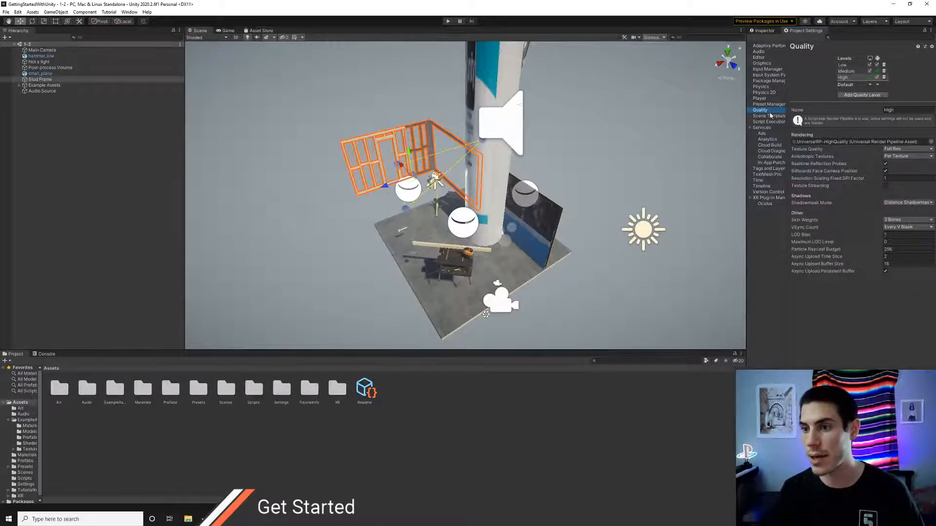
Step: Look over the Physics, Graphics, Scene Template and Quality categories of the project settings
left_click(762, 87)
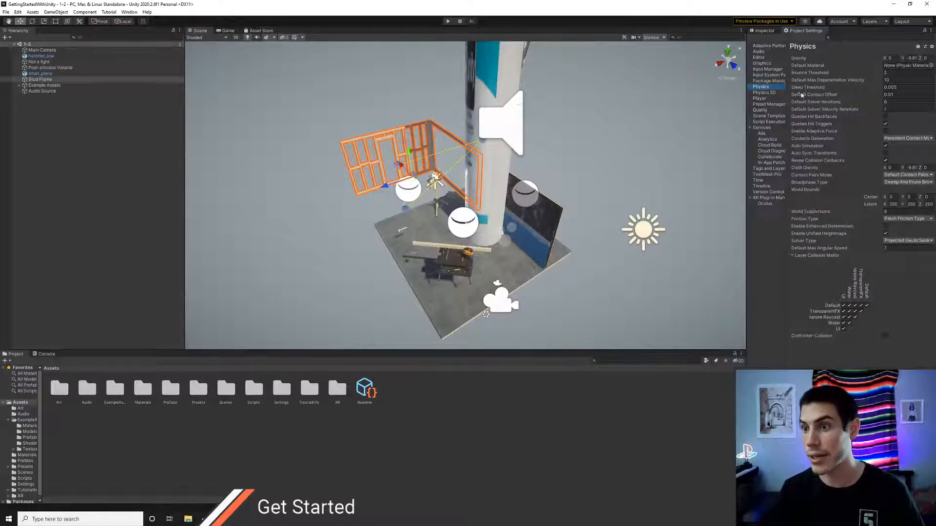
left_click(764, 81)
left_click(762, 64)
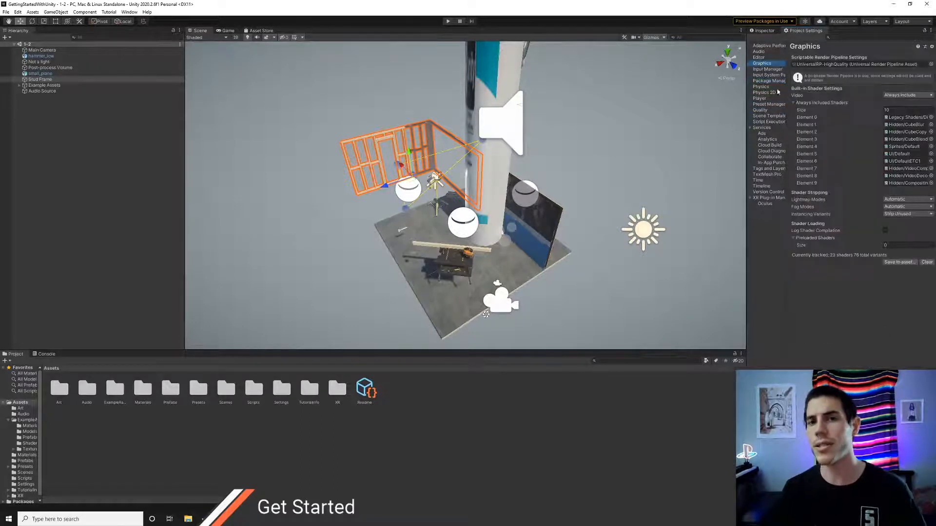
left_click(766, 110)
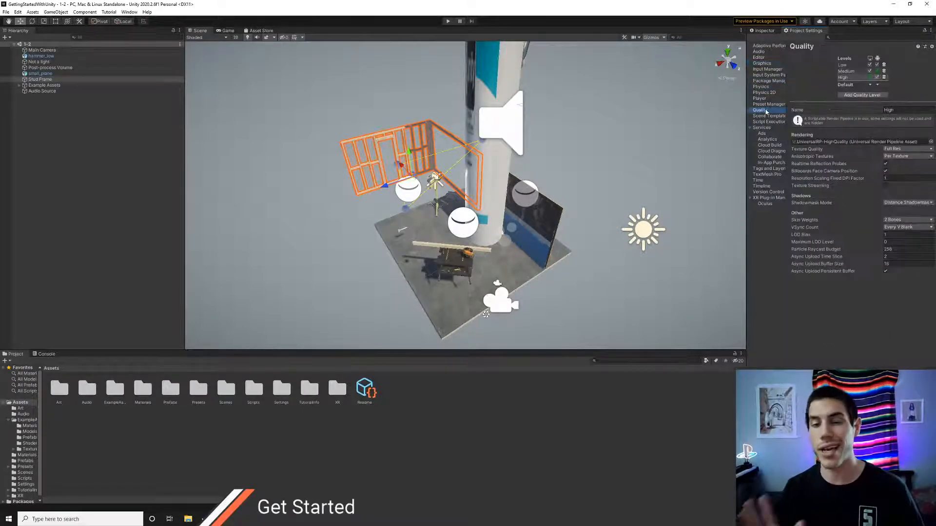
left_click(758, 117)
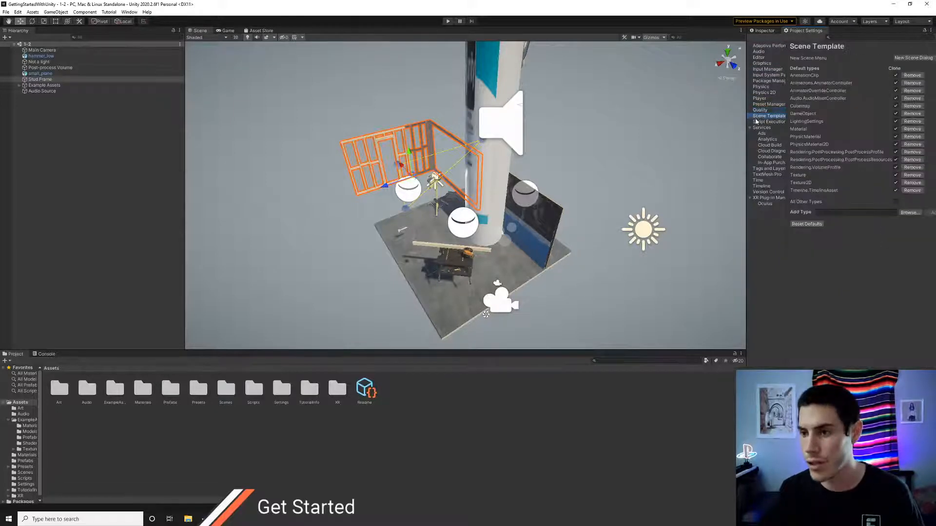
left_click(761, 111)
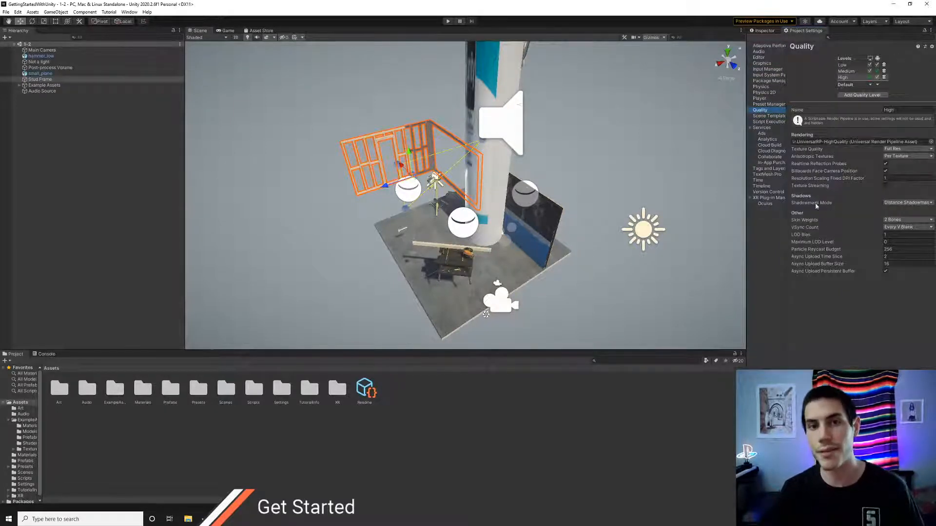
right_click_drag(287, 149, 293, 145)
key("s")
key("w")
left_click(759, 110)
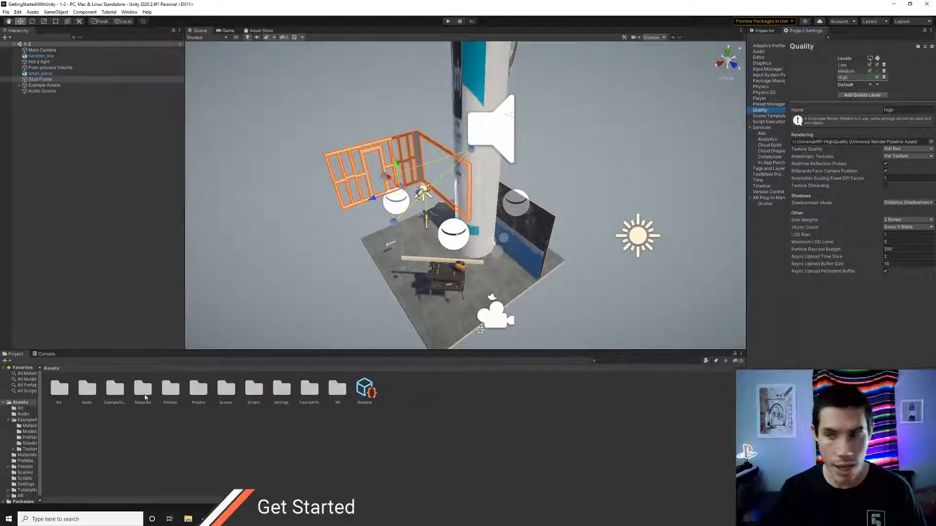
Step: Bring back the Stud Frame's components and view the frame and the column from a closer angle
left_click(762, 31)
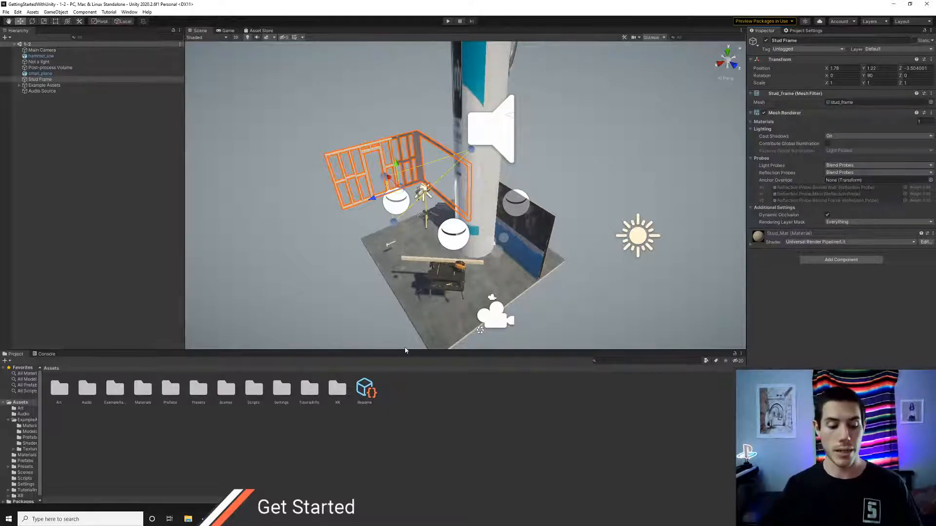
left_click_drag(448, 228, 423, 215, "alt")
key("w")
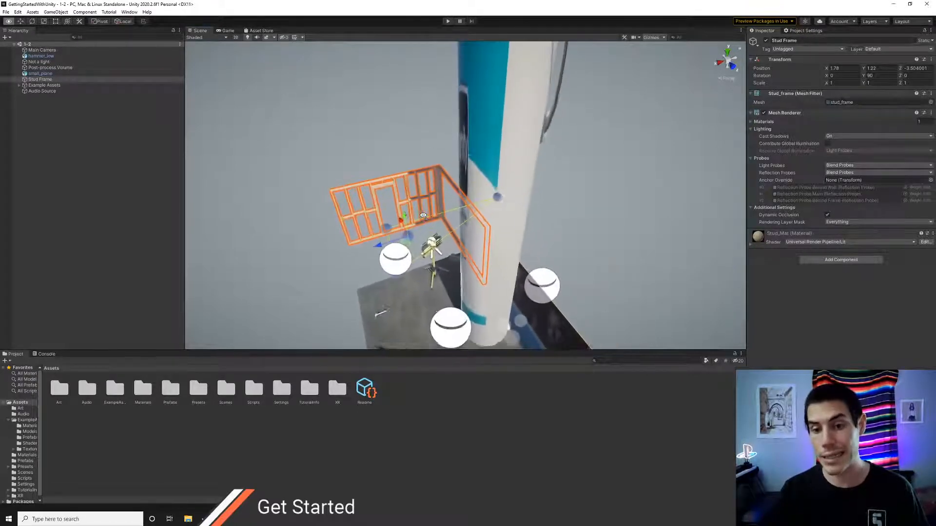
key("s")
right_click_drag(423, 215, 497, 203)
key("a")
key("w")
key("s")
key("d")
key("s")
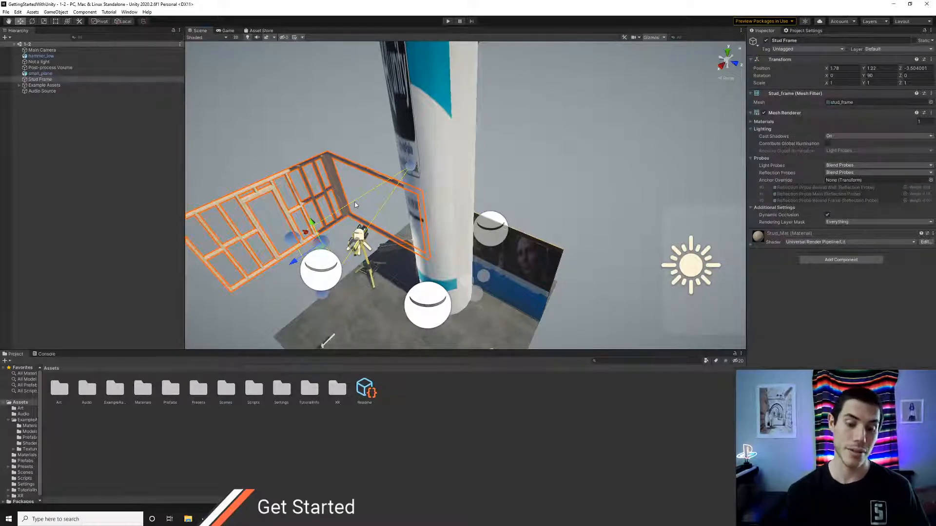
Step: Review the build settings for the Android and PC, Mac & Linux Standalone platforms, and close them
key("ctrl+shift+b")
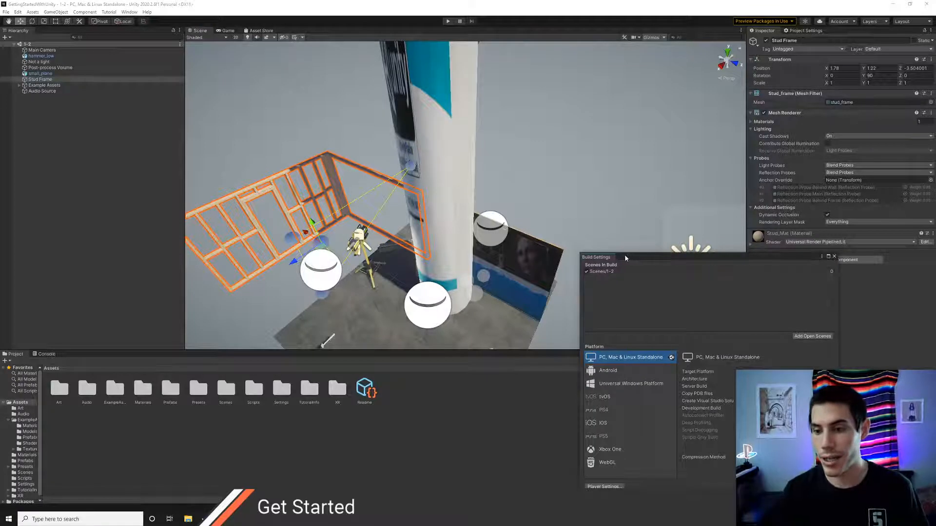
left_click_drag(625, 255, 422, 130)
left_click(405, 246)
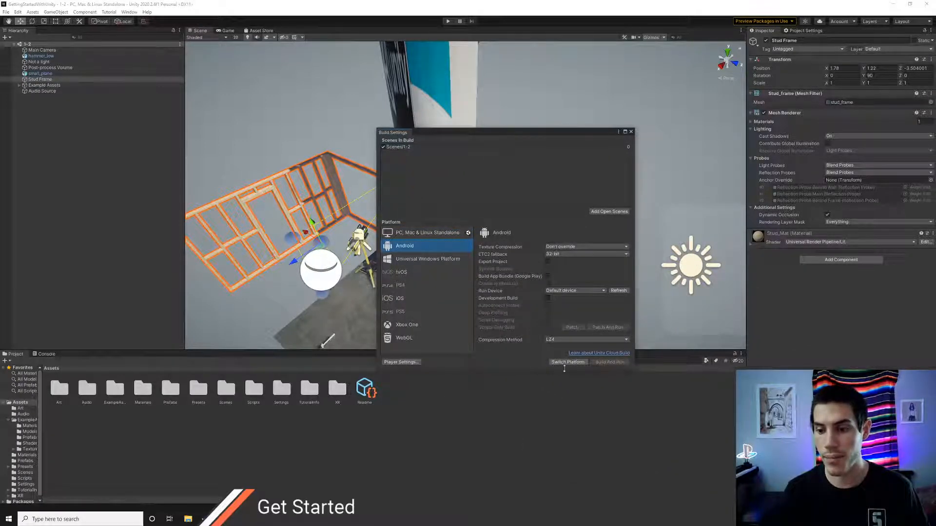
left_click(412, 233)
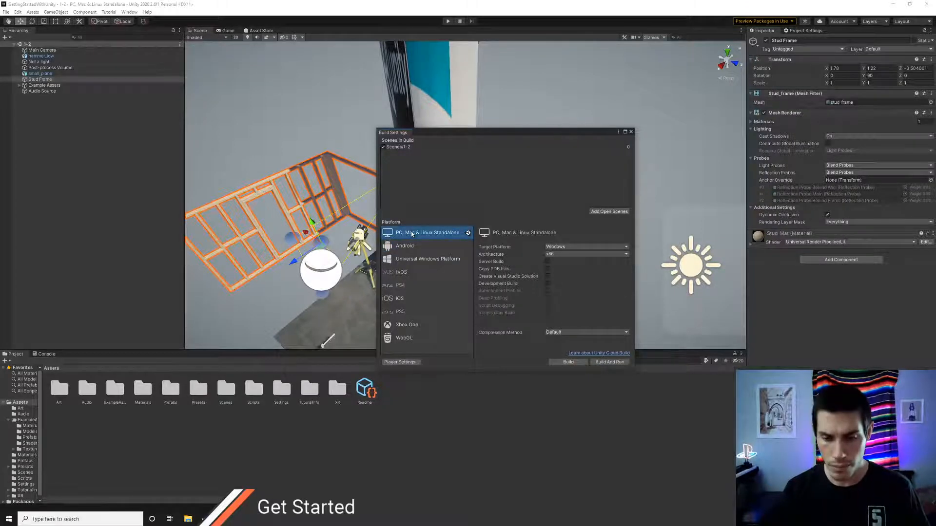
left_click(631, 132)
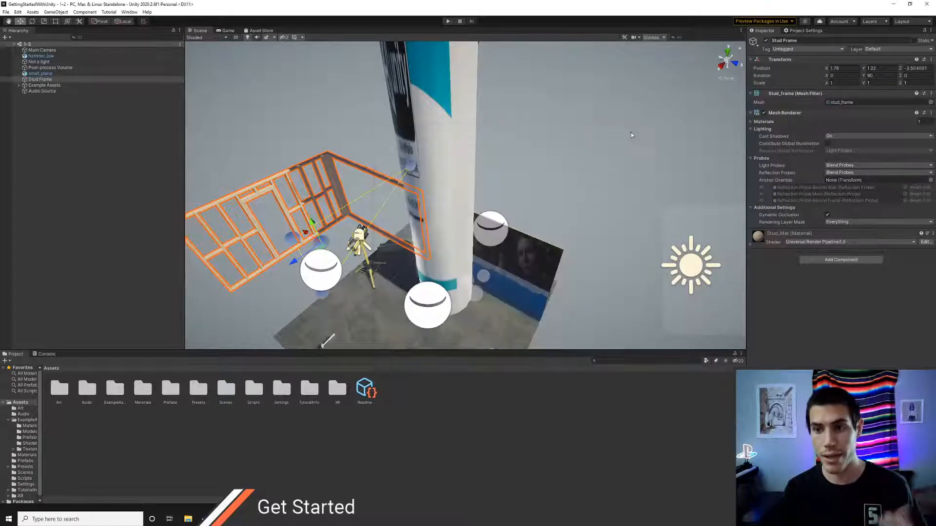
Step: Switch to Chrome, look over the Anker USB C cable's Amazon product page and pictures, and return to Unity
key("alt+Tab")
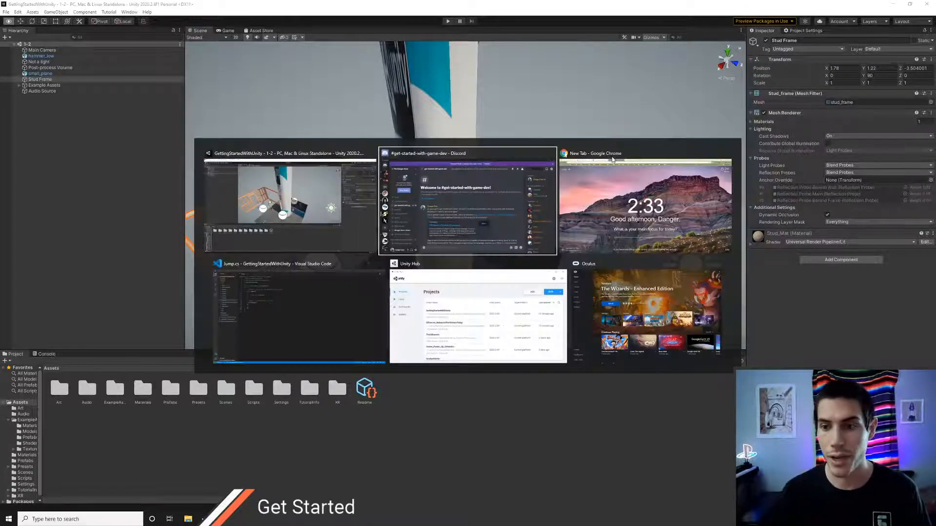
left_click(612, 159)
left_click(34, 7)
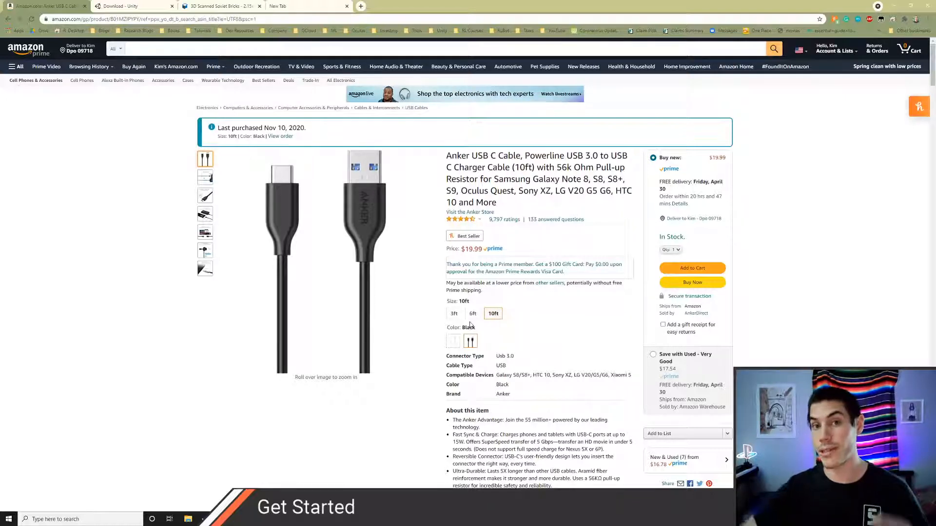
mouse_move(318, 303)
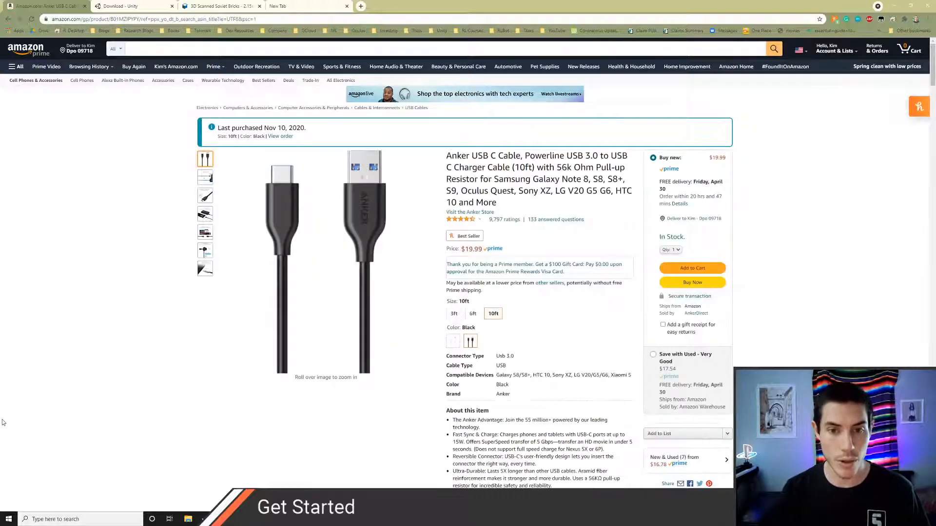
mouse_move(205, 250)
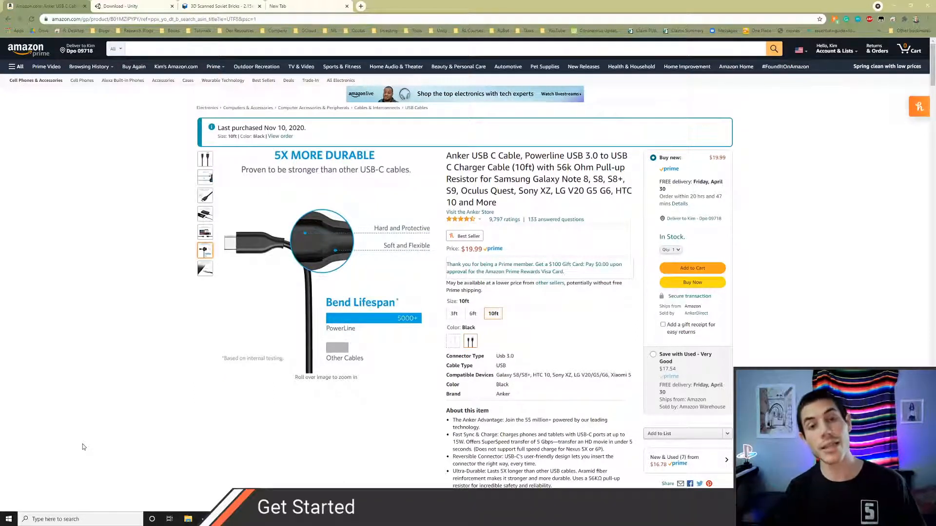
key("alt+Tab")
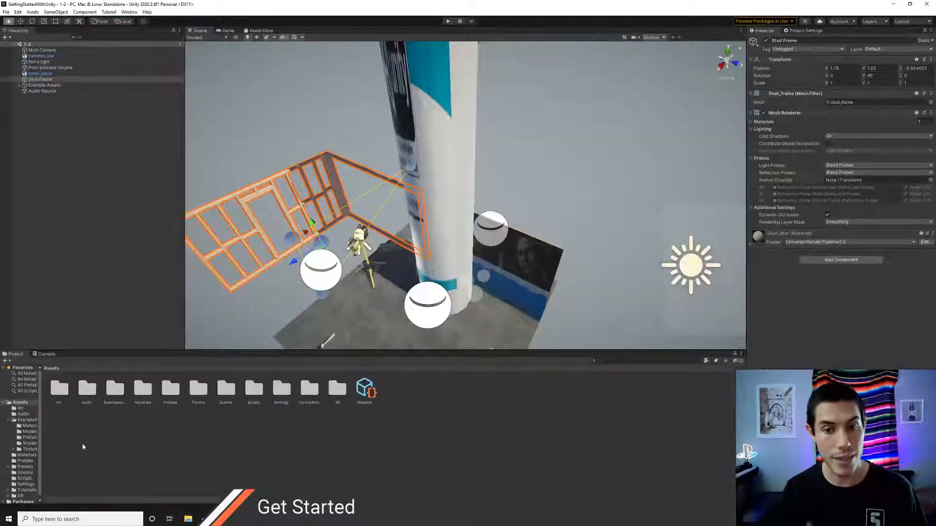
Step: Run the 1-2 scene briefly in Play mode, stop it, and view the workbench area up close
left_click(448, 22)
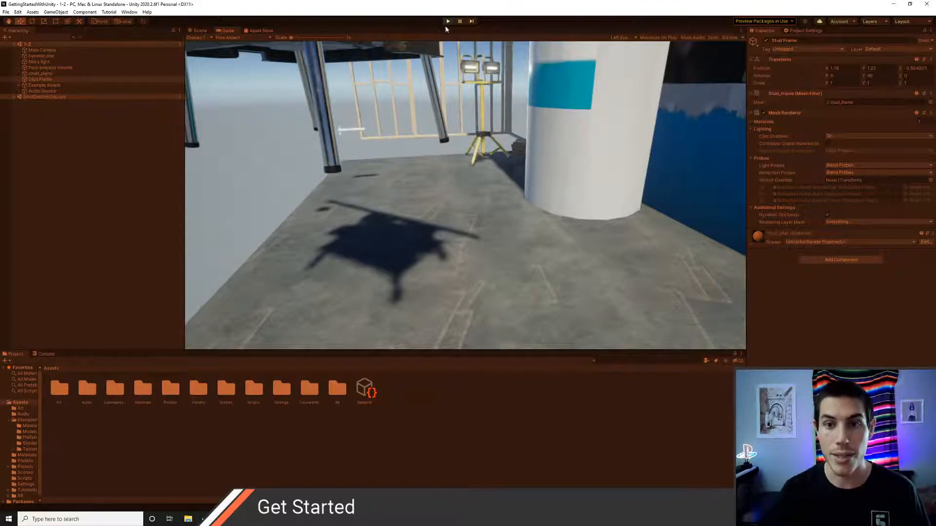
left_click(447, 21)
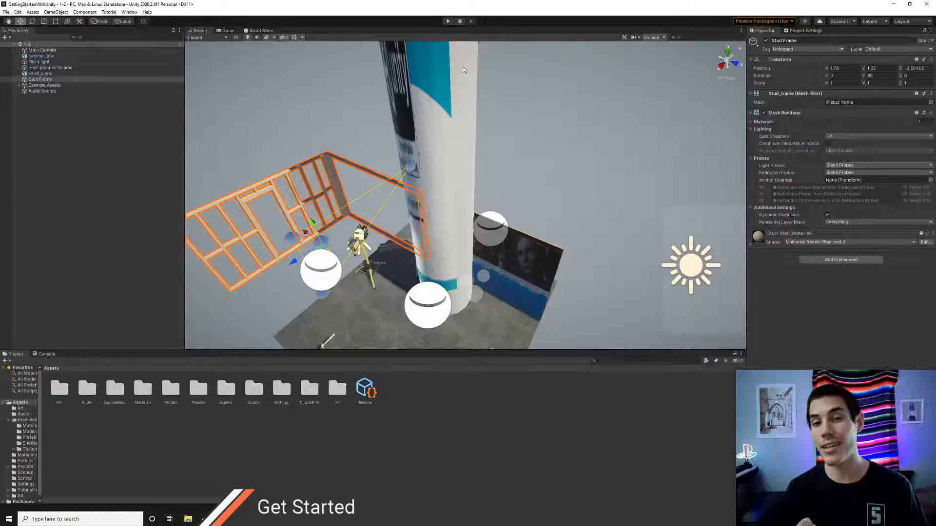
left_click_drag(468, 62, 461, 183, "alt")
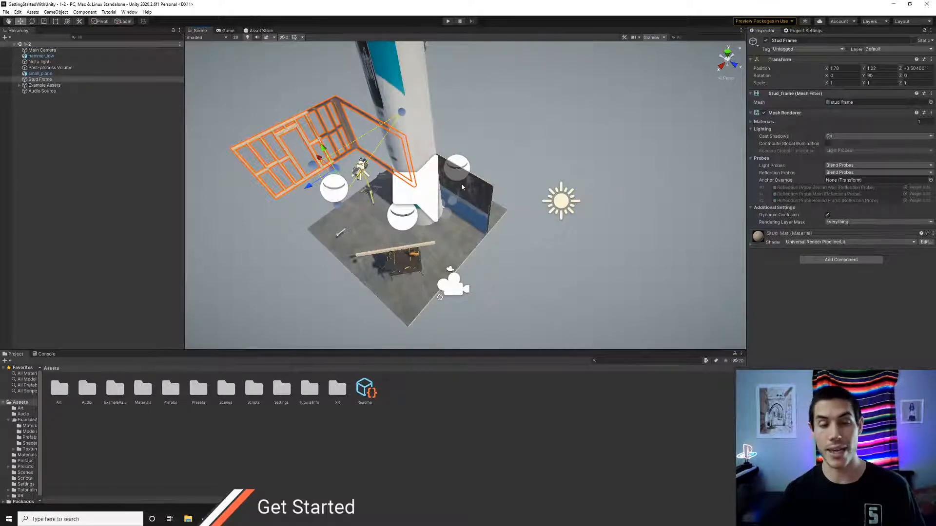
left_click_drag(461, 184, 363, 206, "alt")
scroll(440, 208, "up", 3)
scroll(414, 209, "up", 3)
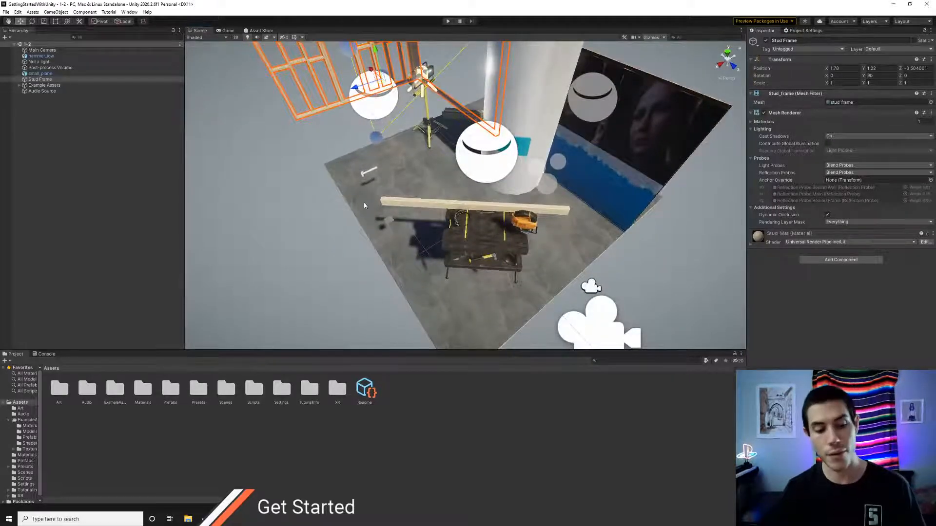
key("s")
right_click_drag(433, 184, 442, 173)
key("w")
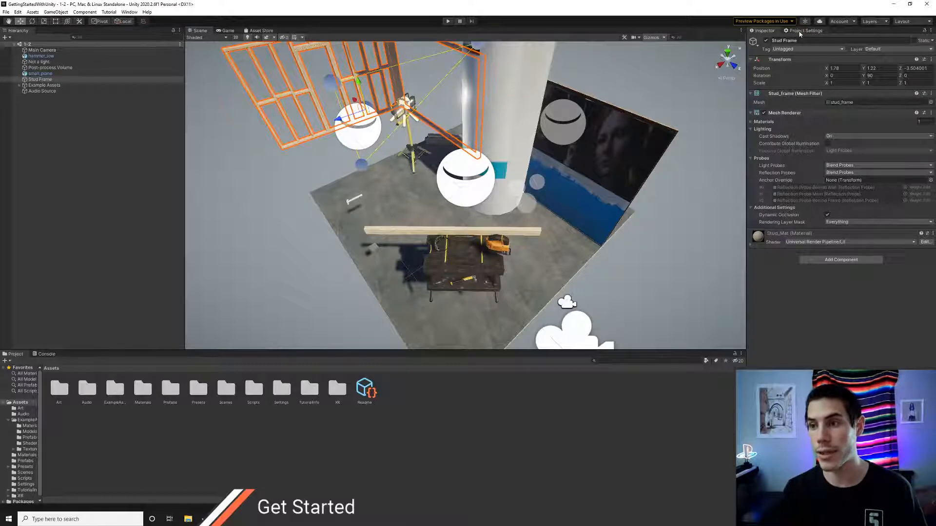
Step: Browse the Unity Registry packages and review the Enable Preview Packages option in the advanced project settings, leaving it enabled
left_click(131, 12)
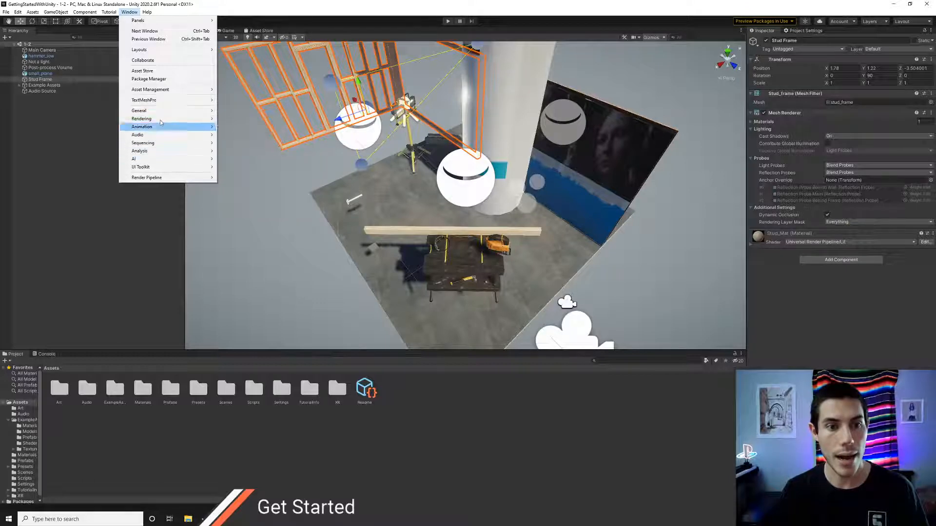
left_click(161, 79)
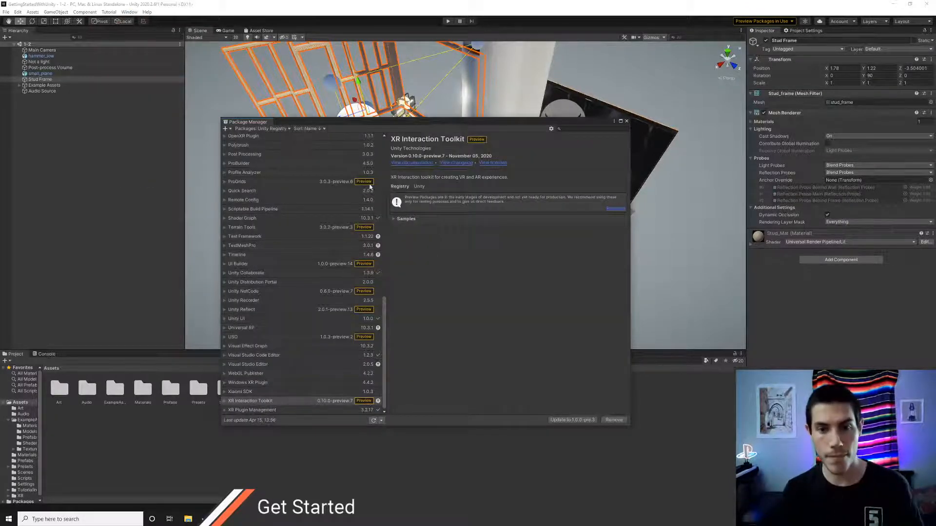
scroll(323, 227, "up", 10)
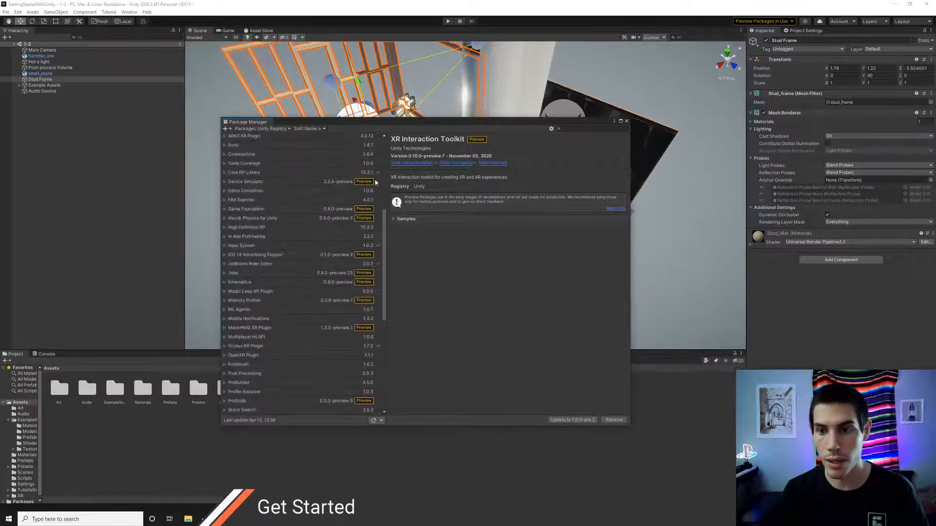
left_click(551, 130)
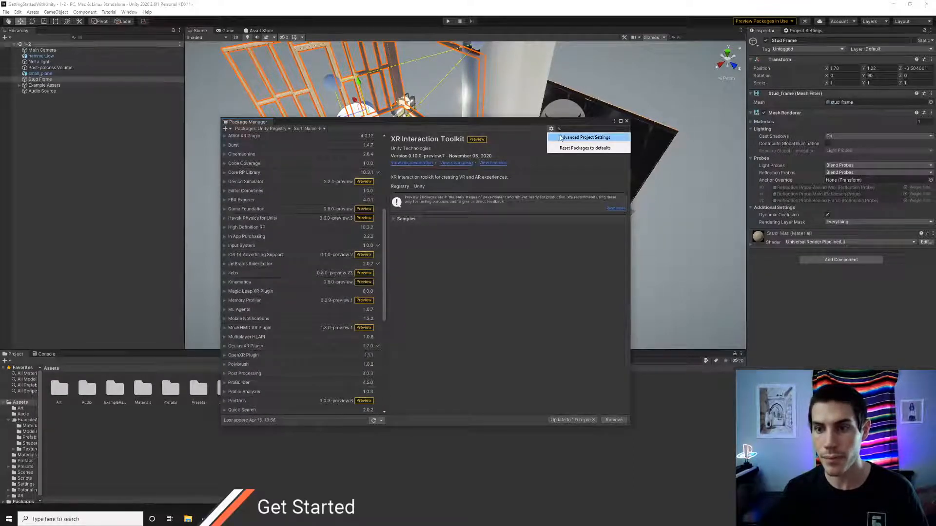
left_click(577, 136)
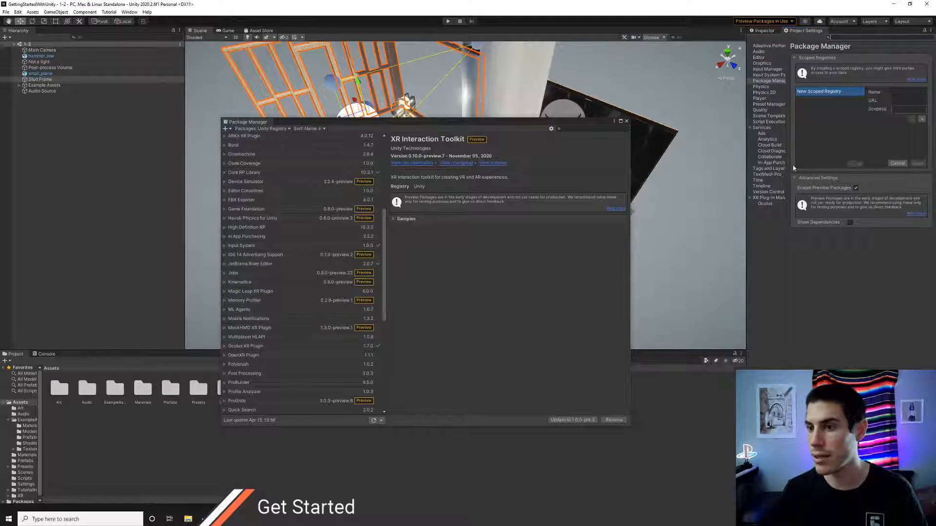
left_click(855, 189)
left_click(856, 188)
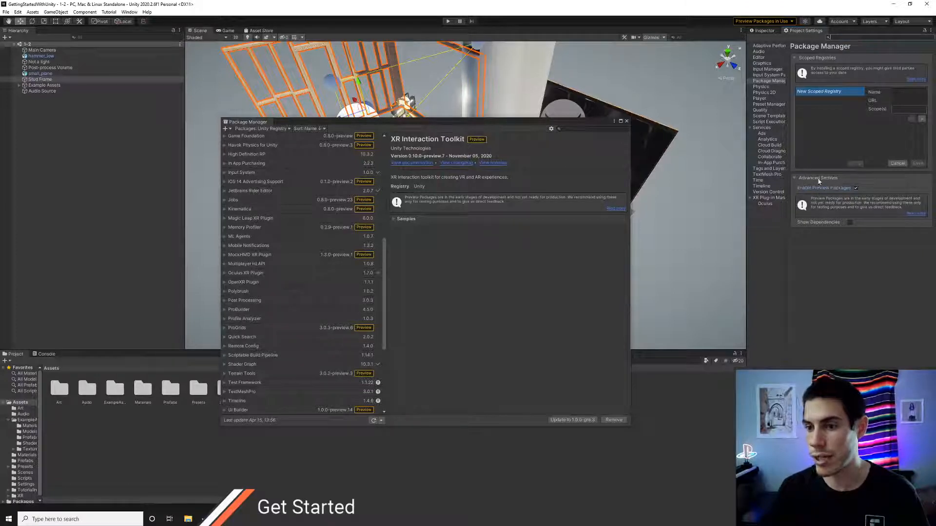
left_click(626, 121)
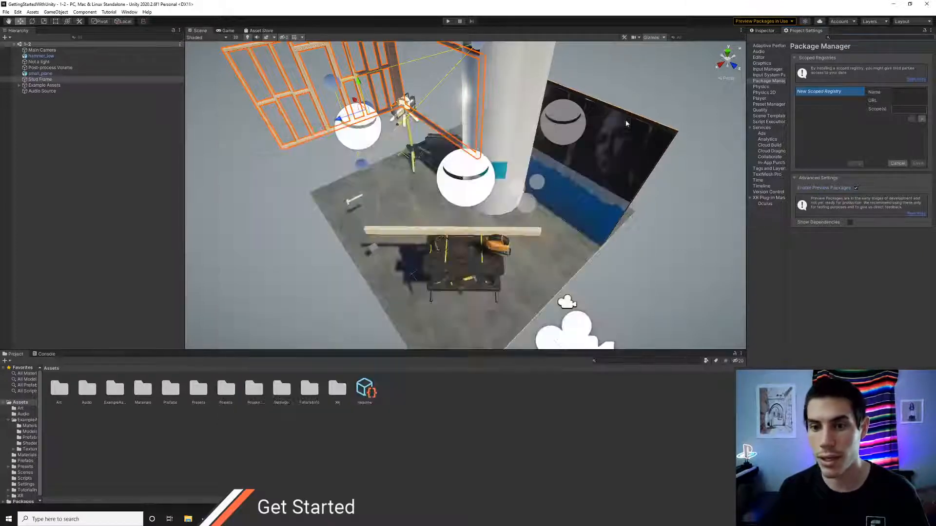
Step: Reopen the Package Manager, view the details of the XR Plugin Management package, and close it
left_click(129, 12)
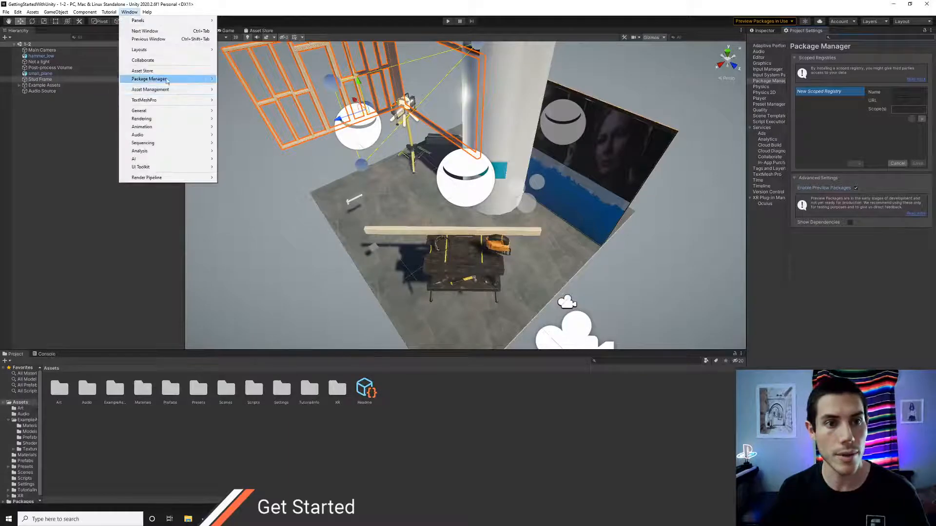
left_click(166, 80)
scroll(296, 299, "down", 1)
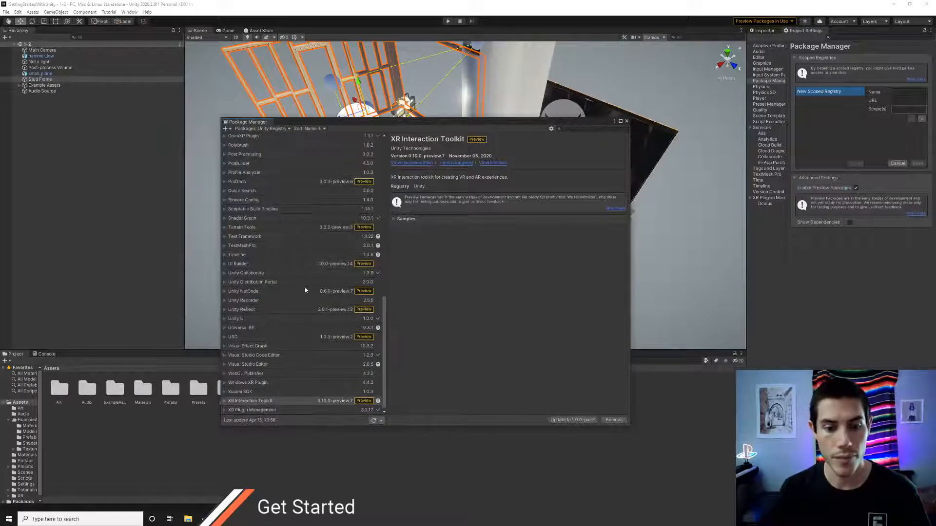
left_click(250, 410)
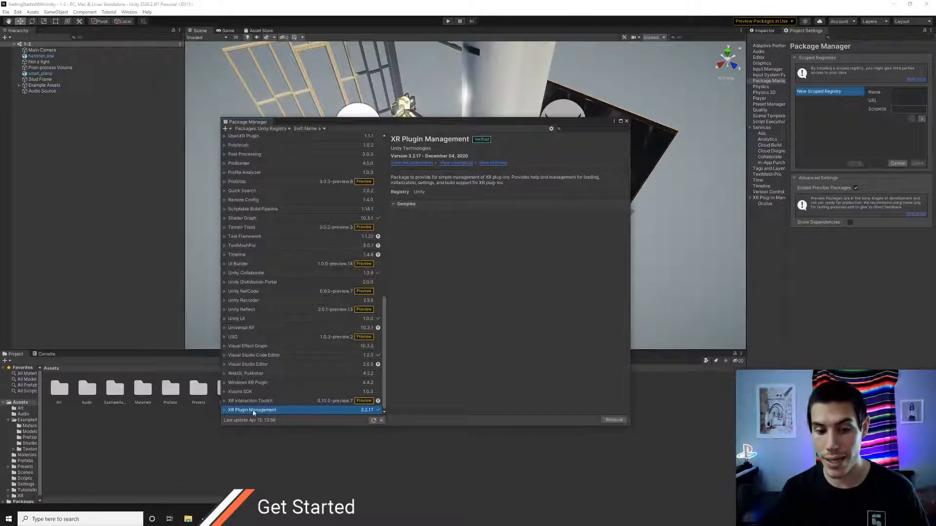
left_click(627, 121)
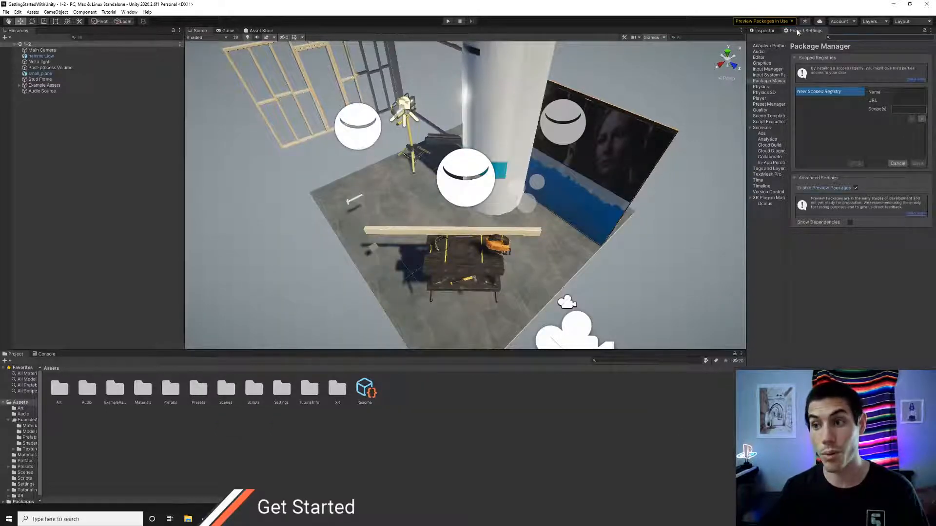
Step: Review the XR Plug-in Management providers in the project settings
left_click(19, 12)
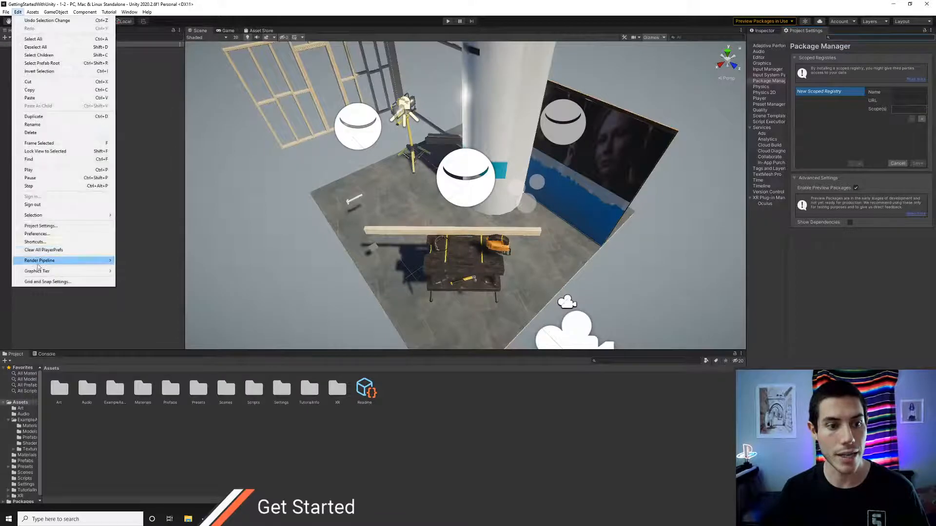
left_click(40, 226)
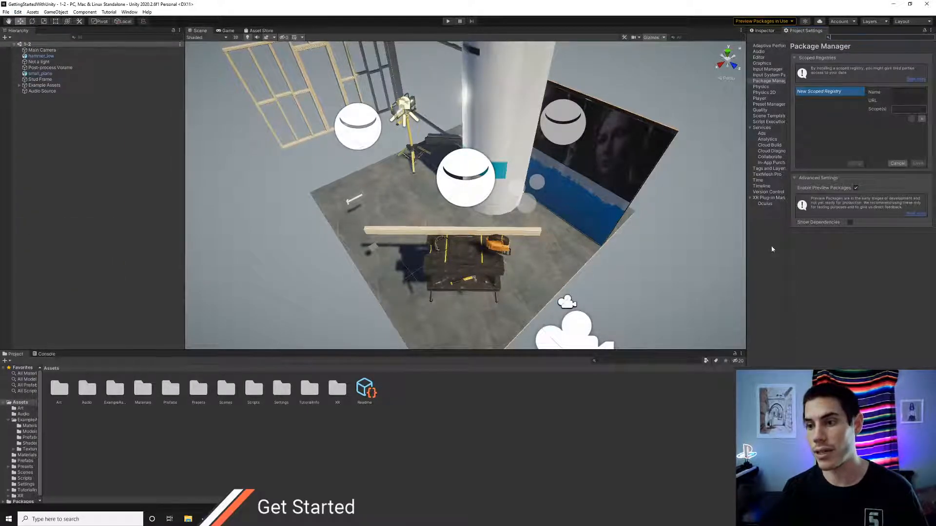
left_click(769, 198)
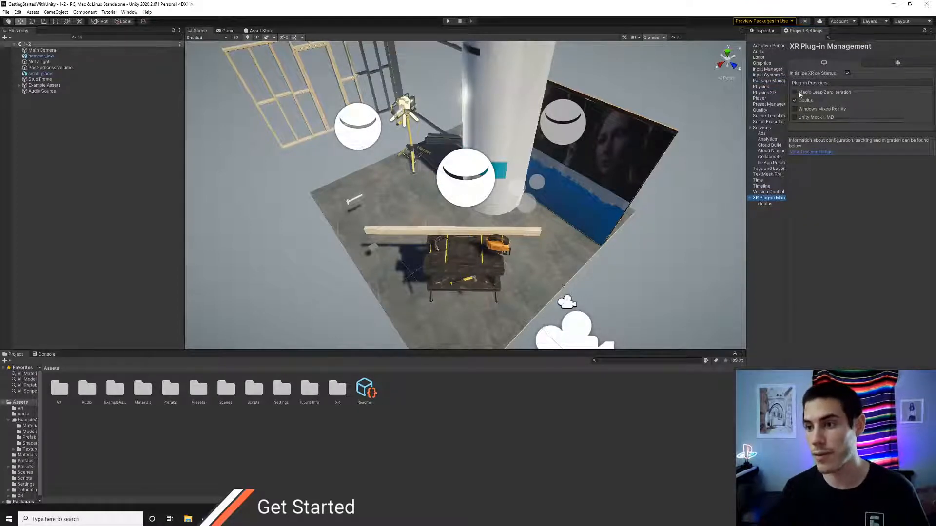
Step: Set the Oculus Stereo Rendering Mode to Single Pass Instanced for desktop and Multiview for Android
left_click(765, 203)
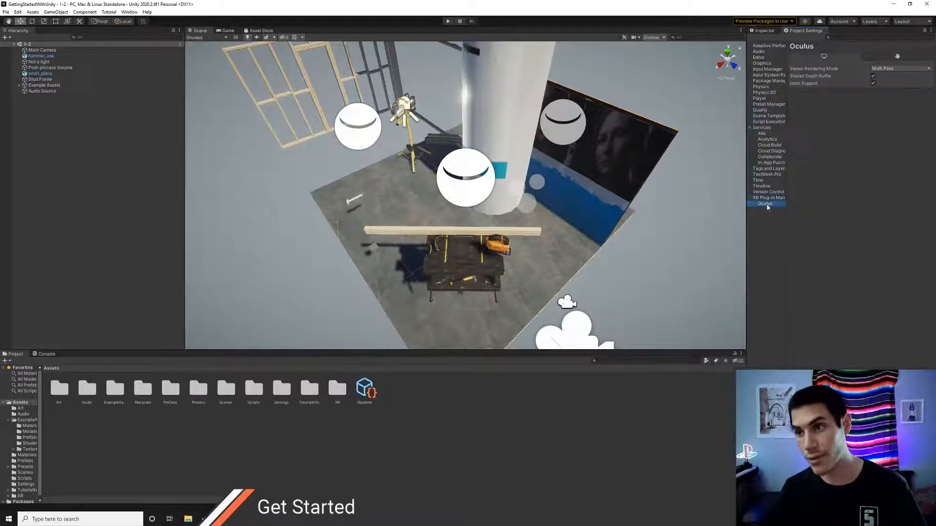
left_click(886, 68)
left_click(886, 84)
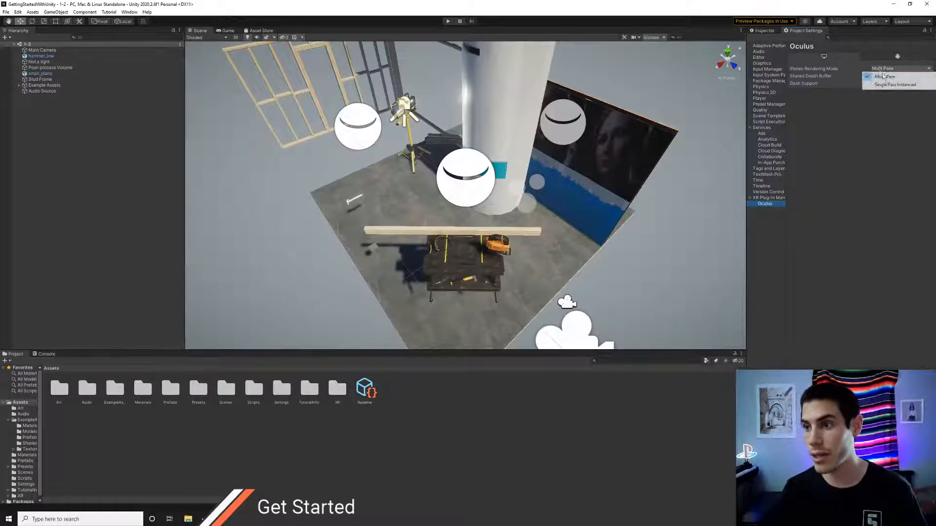
left_click(889, 57)
left_click(893, 69)
left_click(891, 85)
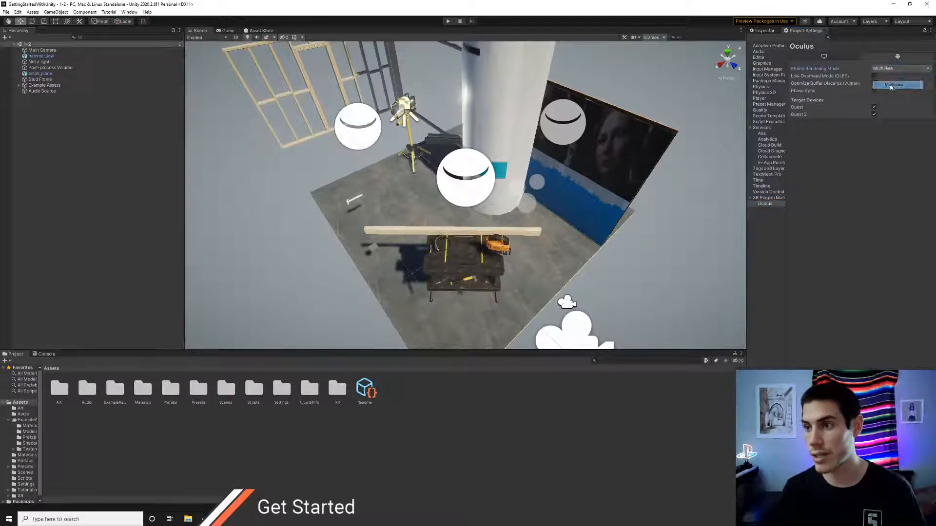
left_click(845, 57)
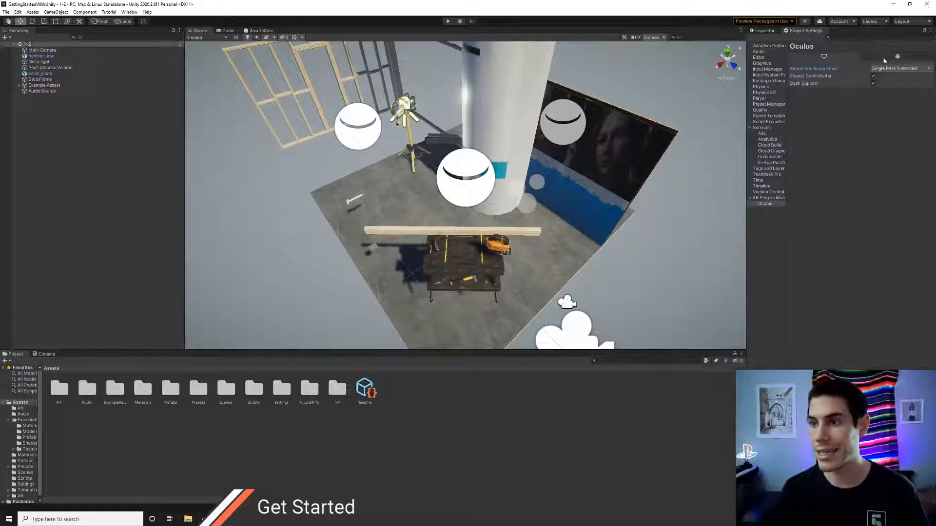
left_click(884, 57)
left_click(842, 55)
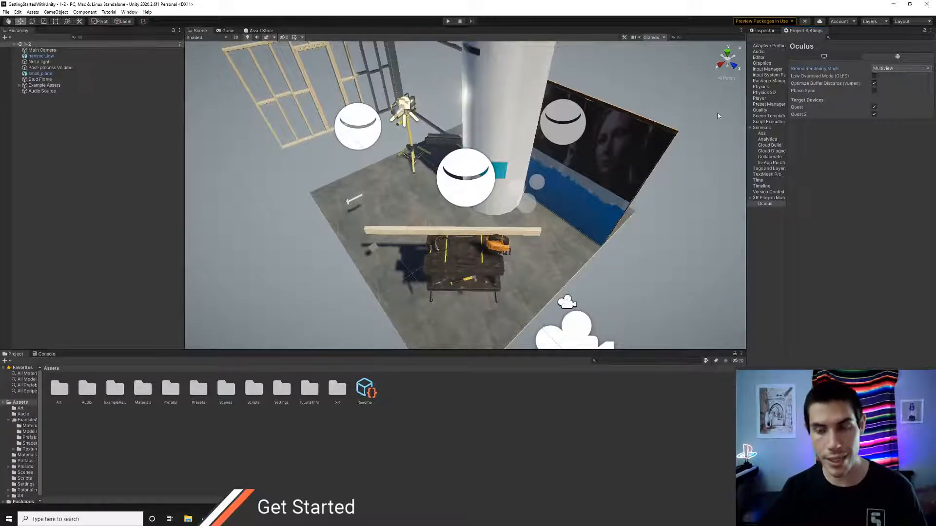
Step: Inspect the Main Camera's components and delete the camera from the 1-2 scene
left_click(42, 50)
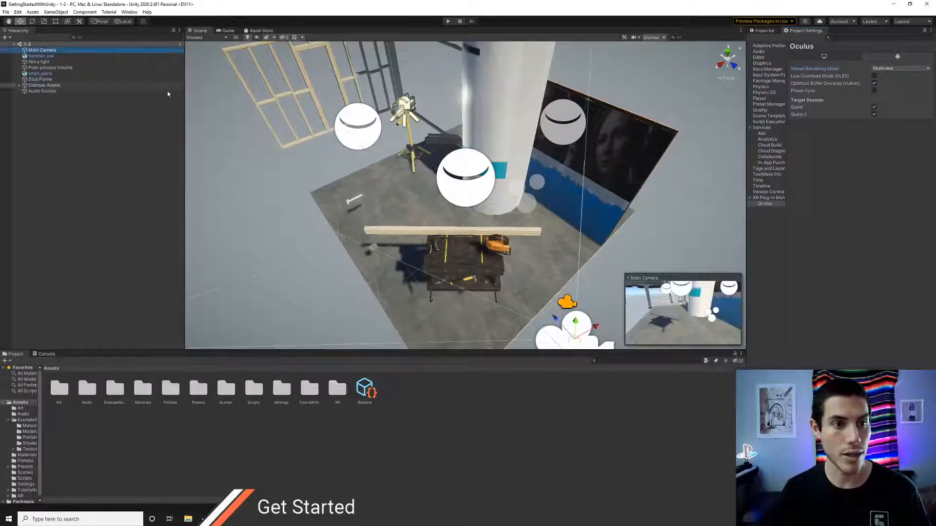
left_click(762, 31)
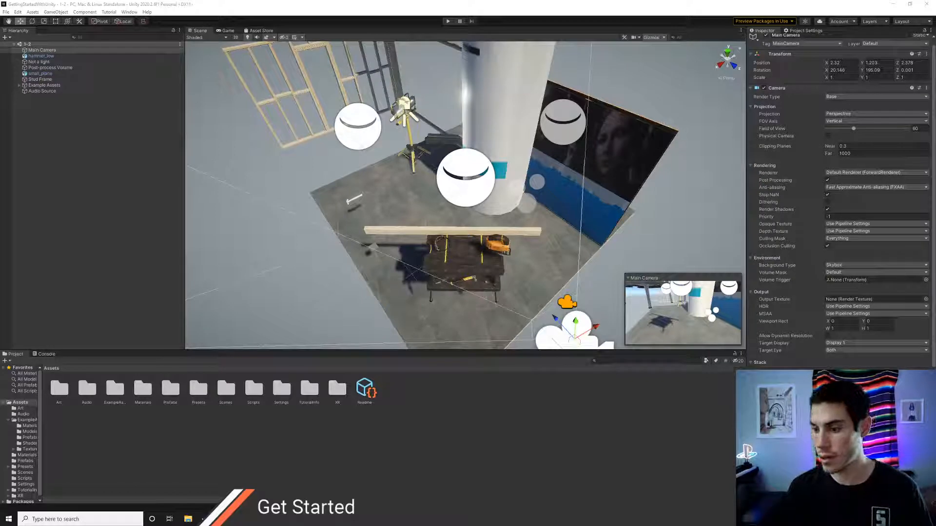
scroll(838, 195, "down", 3)
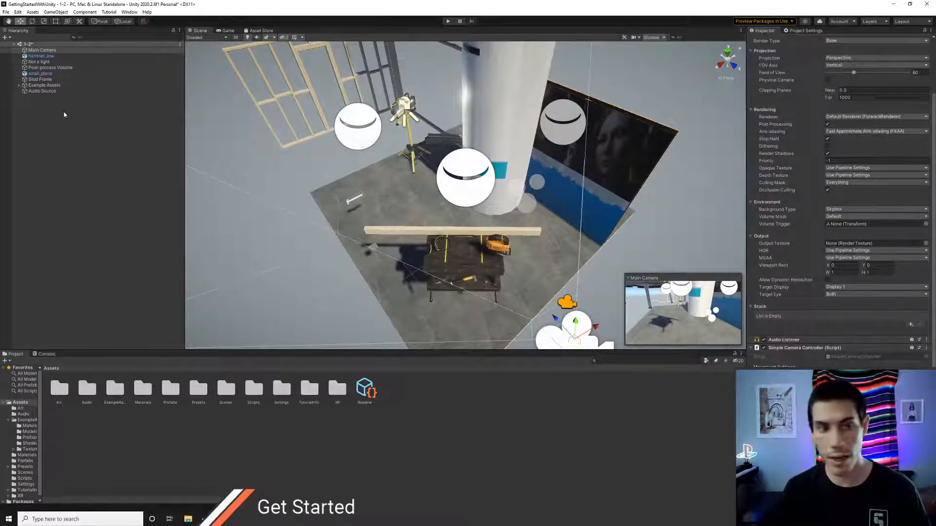
left_click(44, 56)
left_click(43, 51)
key("Delete")
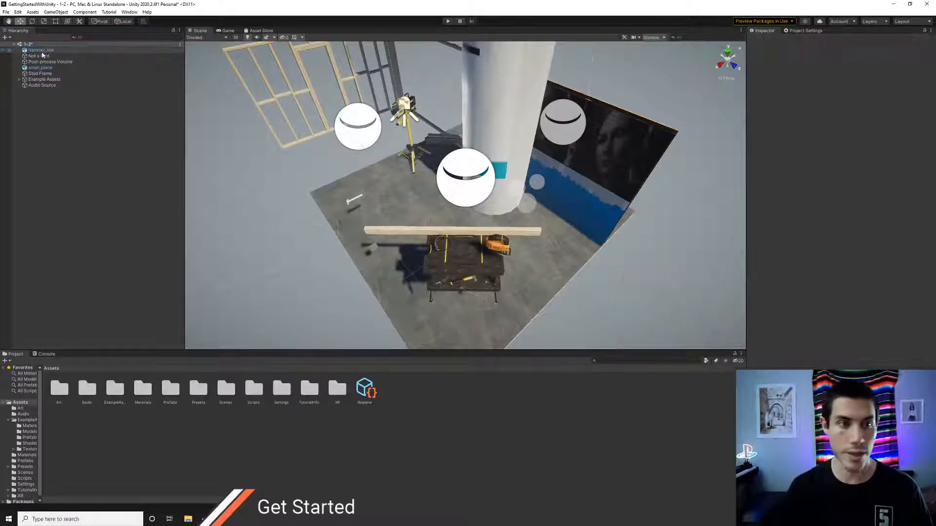
Step: Open the Package Manager, view the details of the XR Interaction Toolkit package, and close it
right_click(54, 137)
left_click(129, 95)
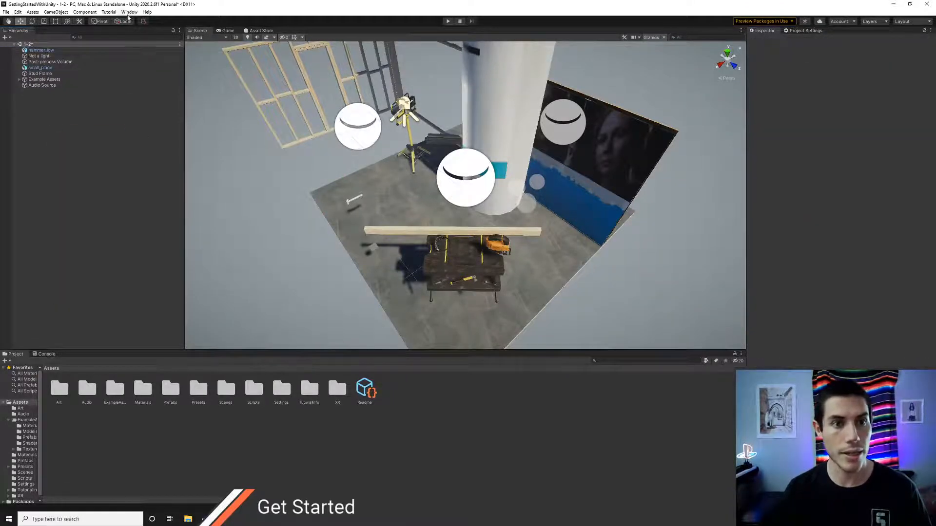
left_click(129, 12)
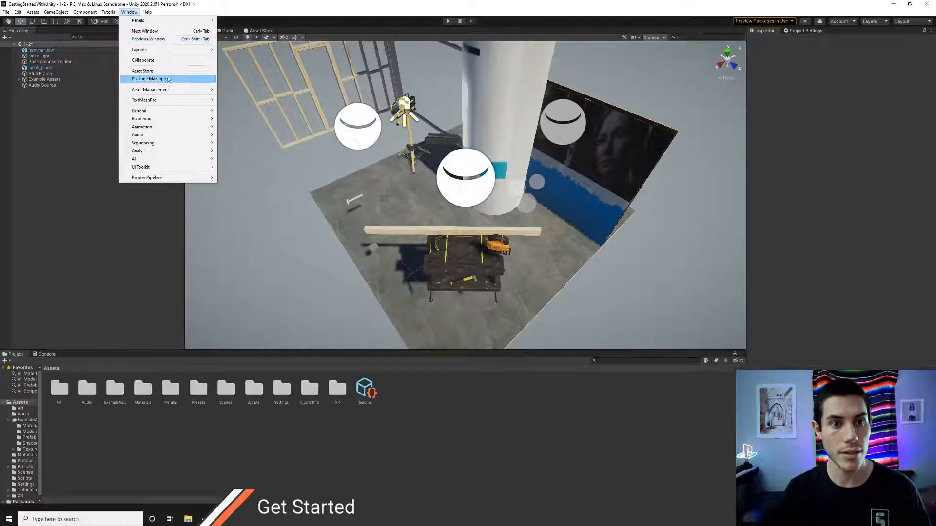
left_click(166, 79)
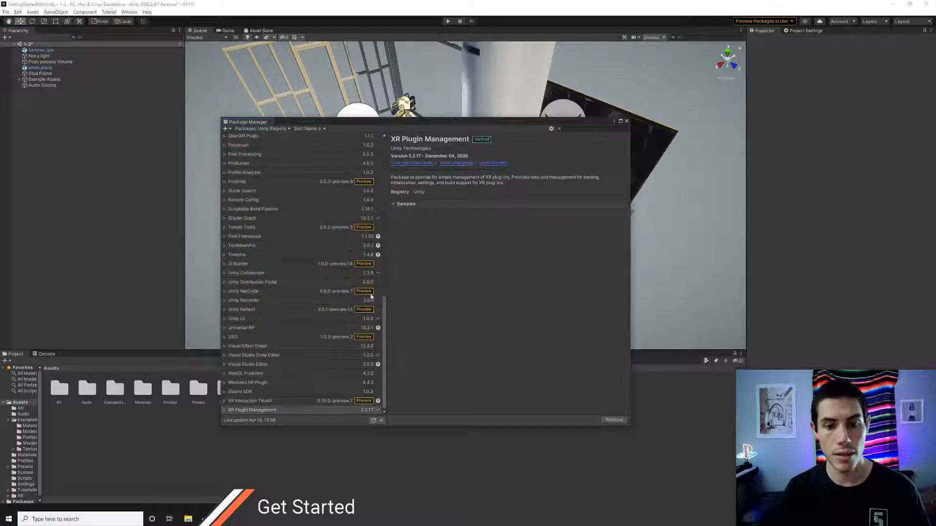
left_click(275, 402)
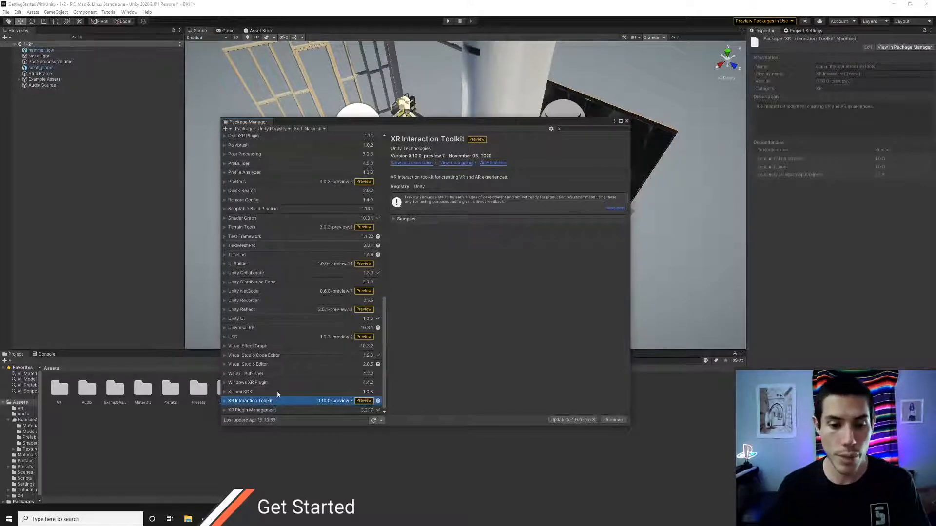
left_click(273, 393)
left_click(271, 403)
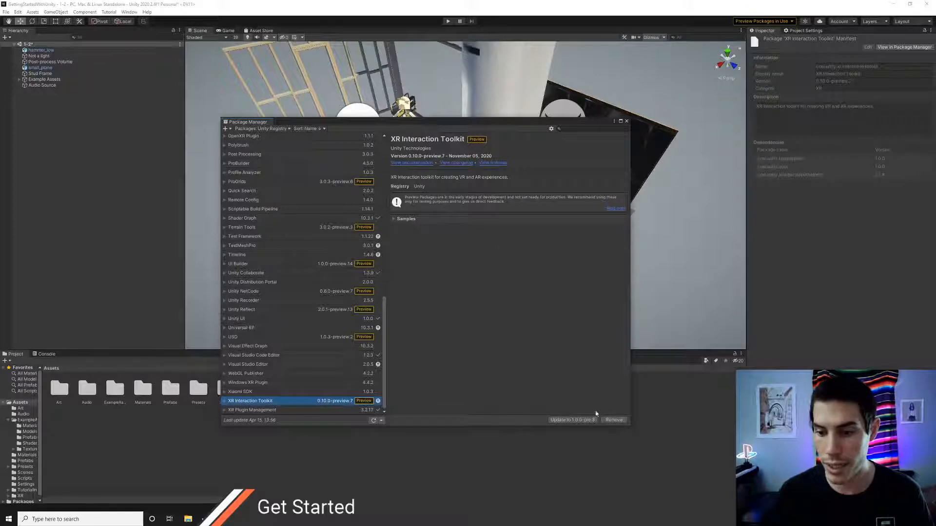
left_click(627, 121)
Step: Add a device-based Room-Scale XR Rig to the scene, keeping its default name
right_click(54, 138)
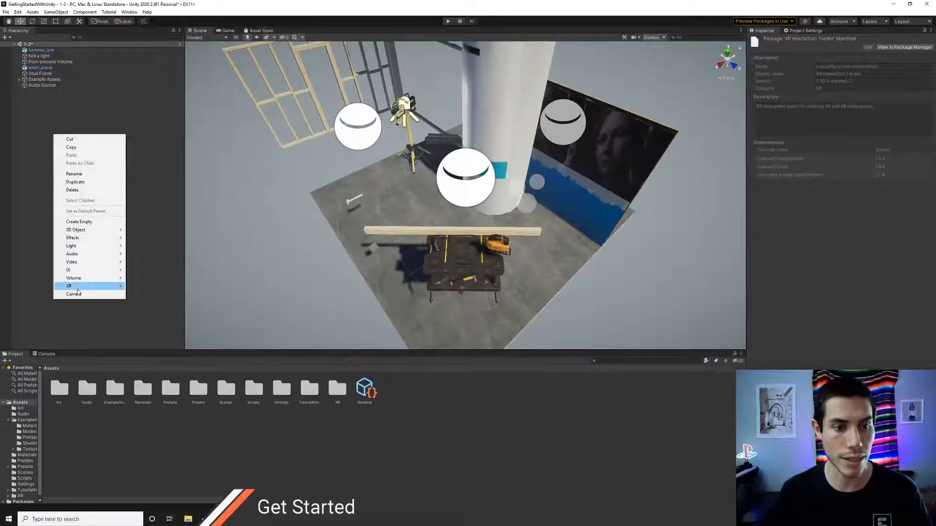
mouse_move(78, 286)
mouse_move(137, 287)
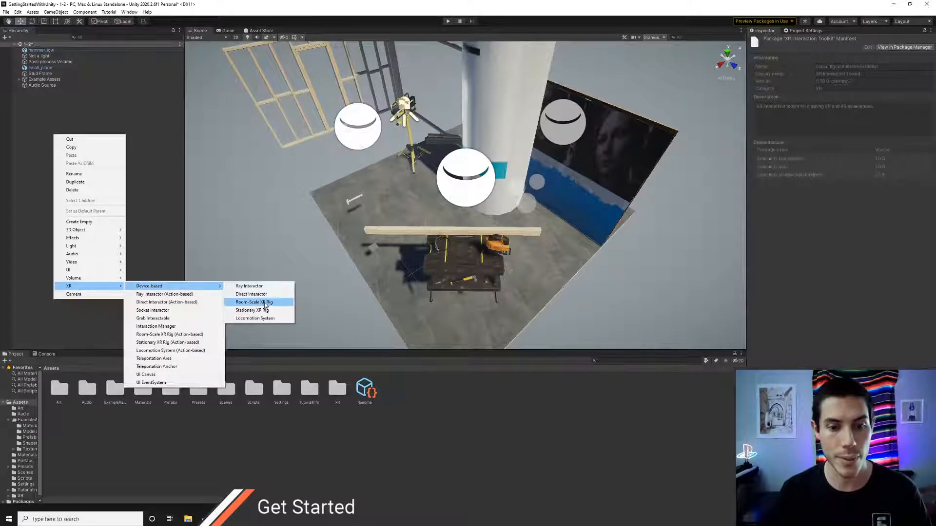
left_click(265, 303)
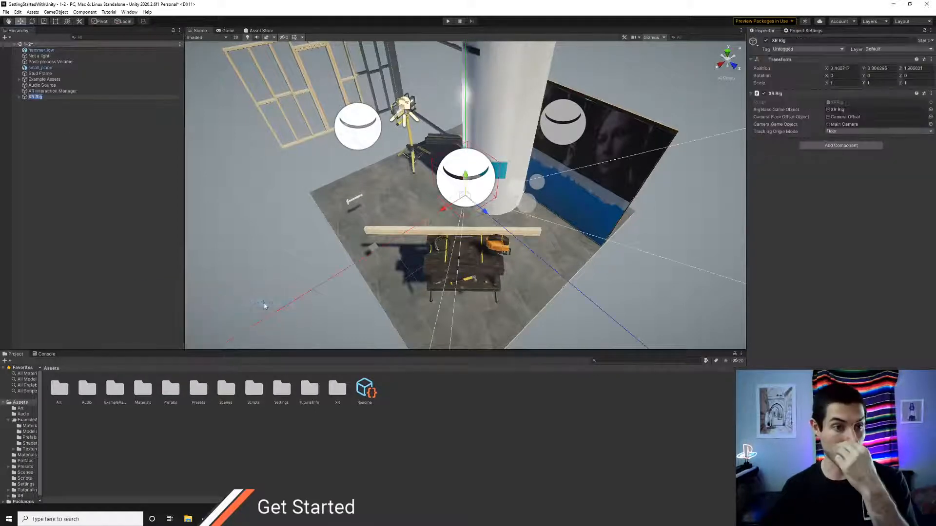
left_click(73, 132)
Step: Look over the action-based and device-based XR objects that can be created, without adding one
right_click(40, 115)
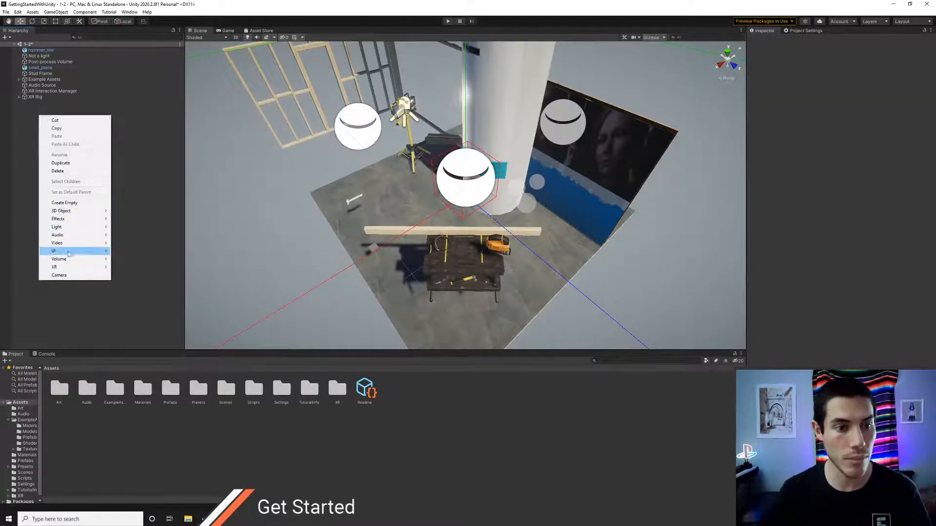
mouse_move(70, 267)
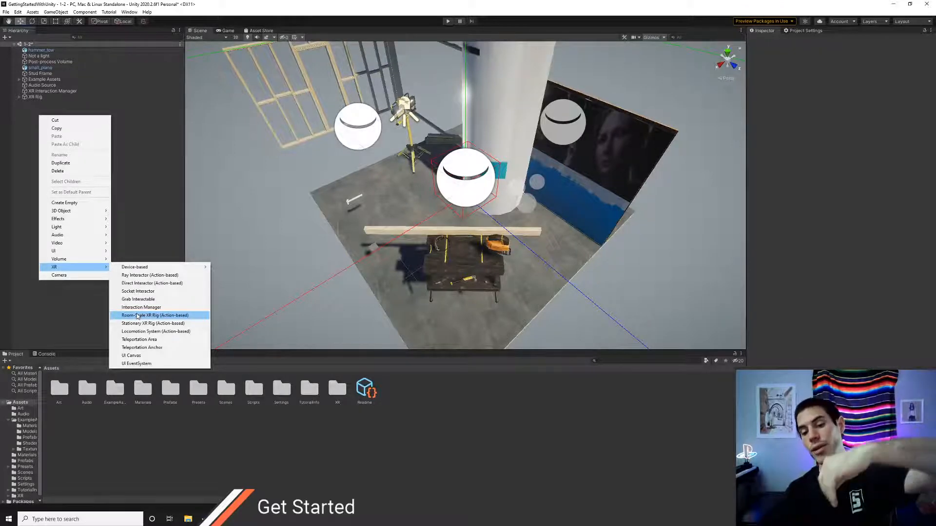
mouse_move(146, 267)
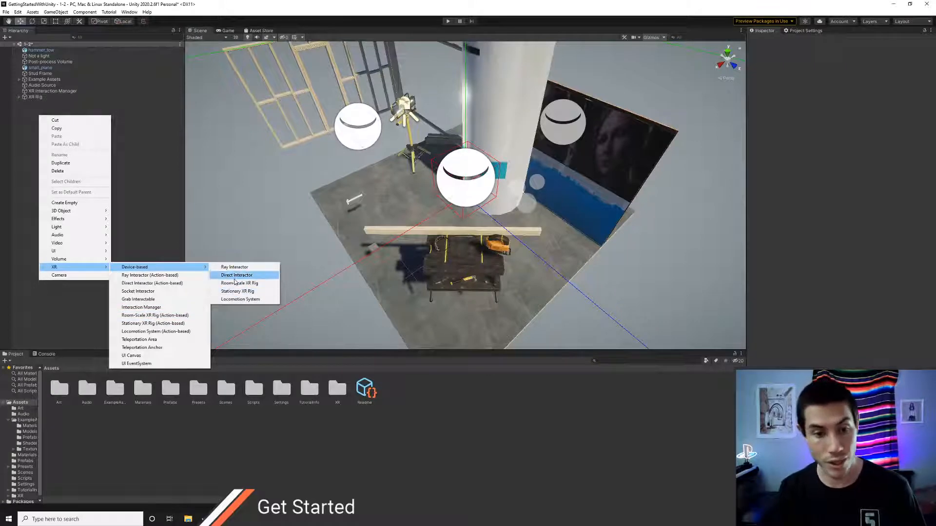
left_click(28, 230)
Step: Expand the XR Rig and its Camera Offset, inspect the child Main Camera, and reselect the rig
left_click(36, 97)
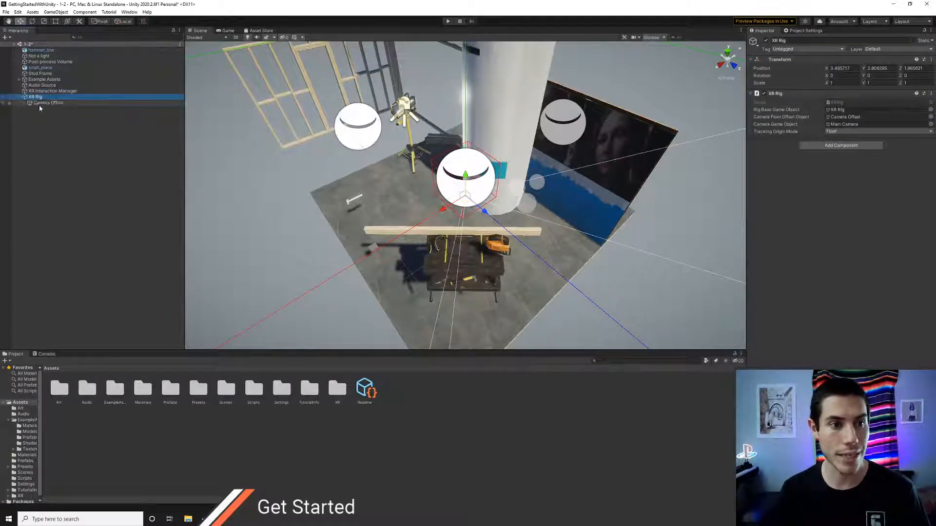
left_click(20, 104)
left_click(24, 103)
left_click(46, 108)
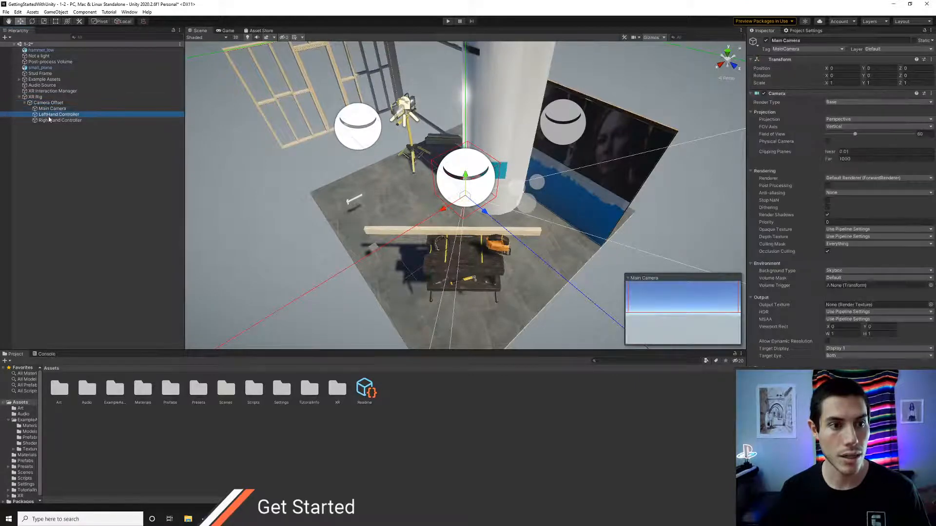
left_click(36, 97)
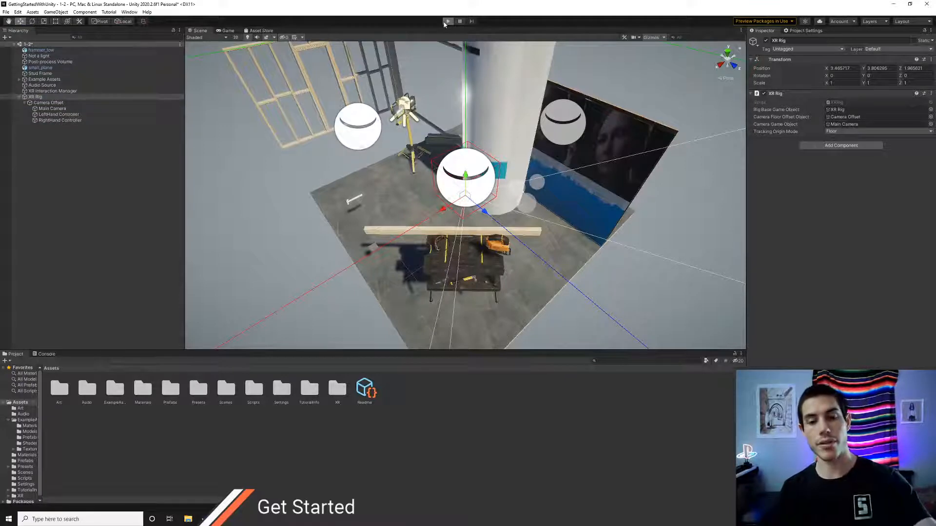
Step: Run the scene in Play mode, stop it, and view the XR Rig from farther away in the scene
left_click(445, 22)
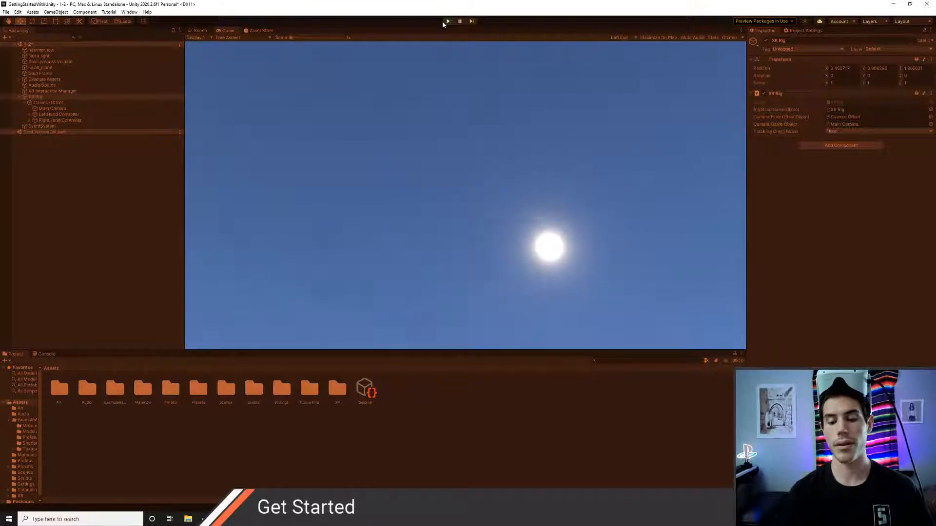
left_click(442, 21)
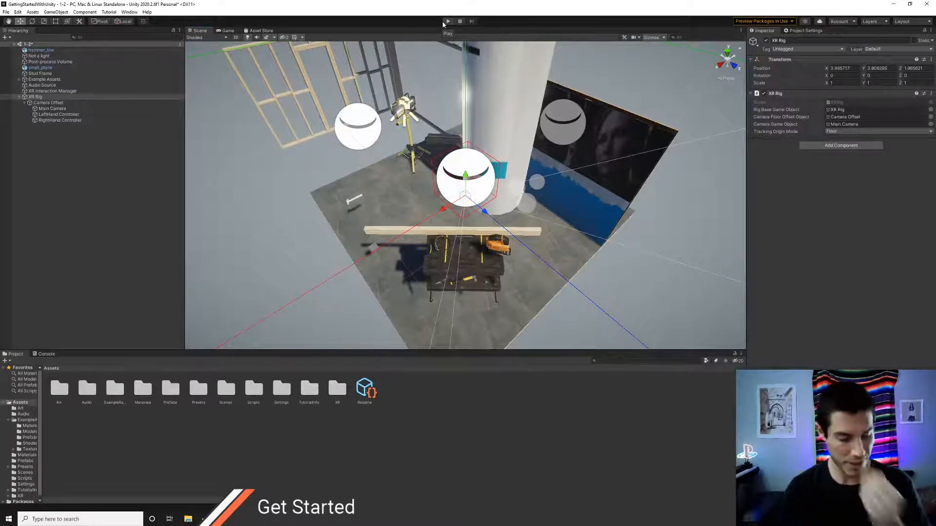
right_click_drag(503, 189, 541, 183)
key("s")
key("w")
key("s")
Step: Compare the XR Controller and XR Ray Interactor settings on the LeftHand Controller and RightHand Controller
left_click(54, 120)
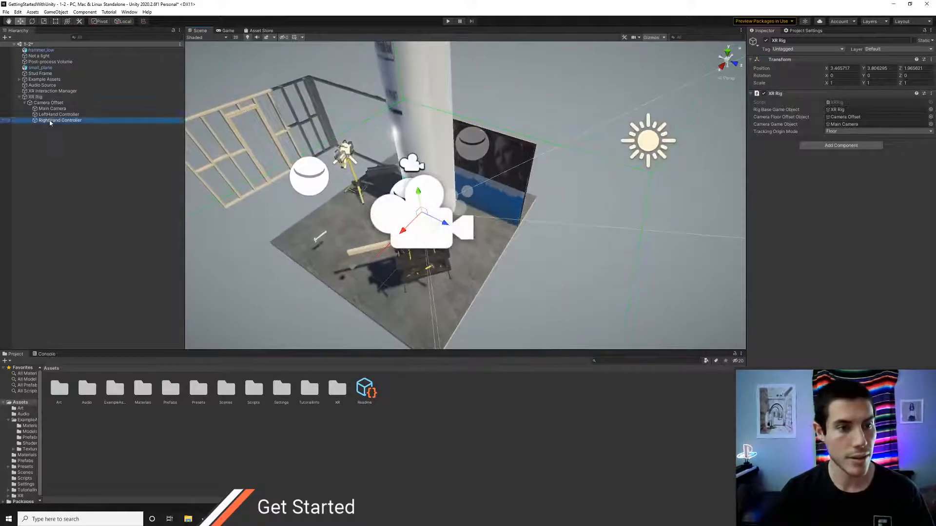
left_click(52, 115)
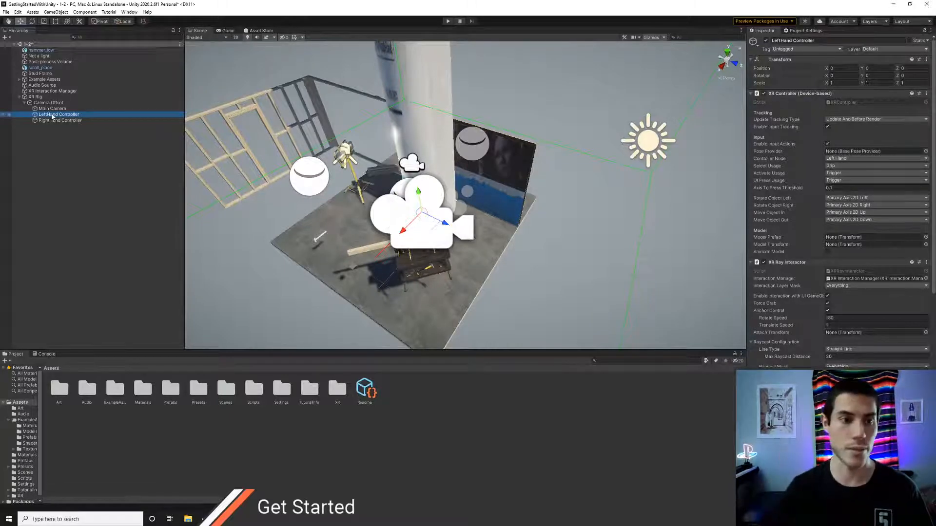
left_click(60, 125)
left_click(61, 122)
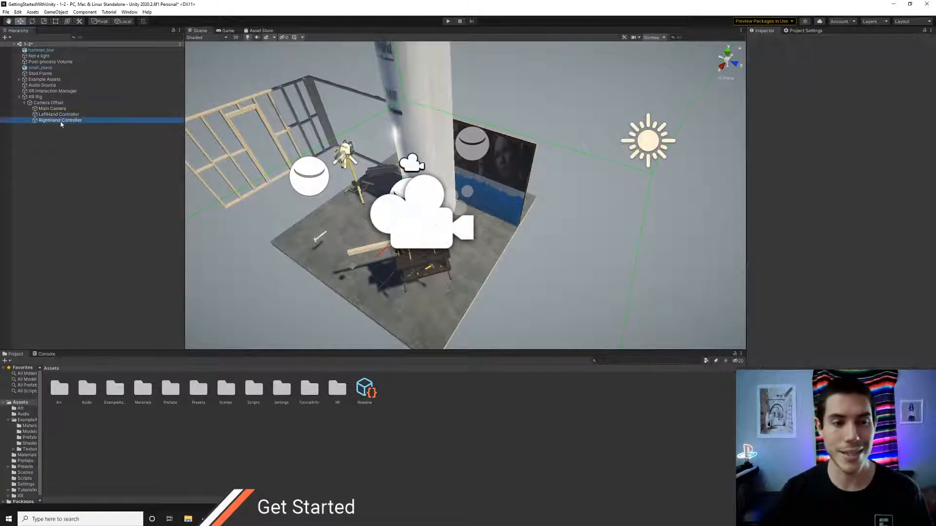
left_click(60, 116)
left_click(53, 121)
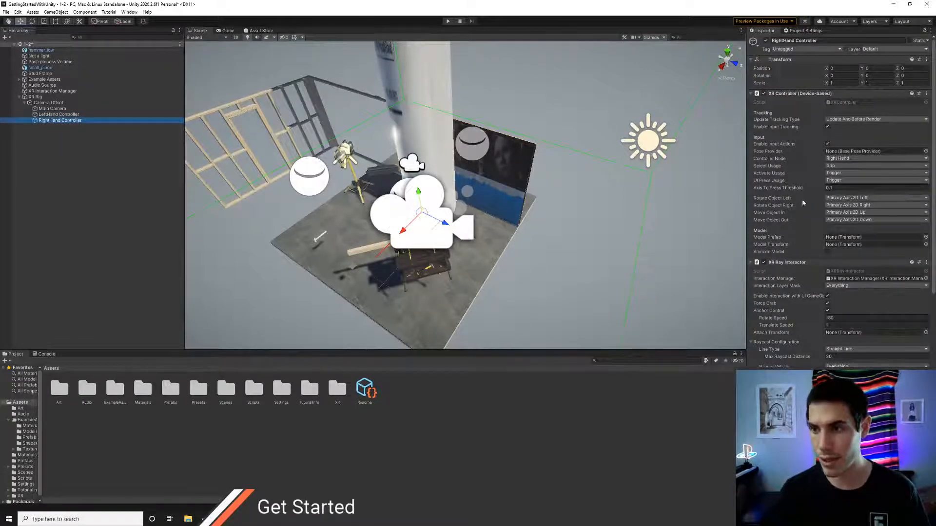
scroll(805, 355, "down", 5)
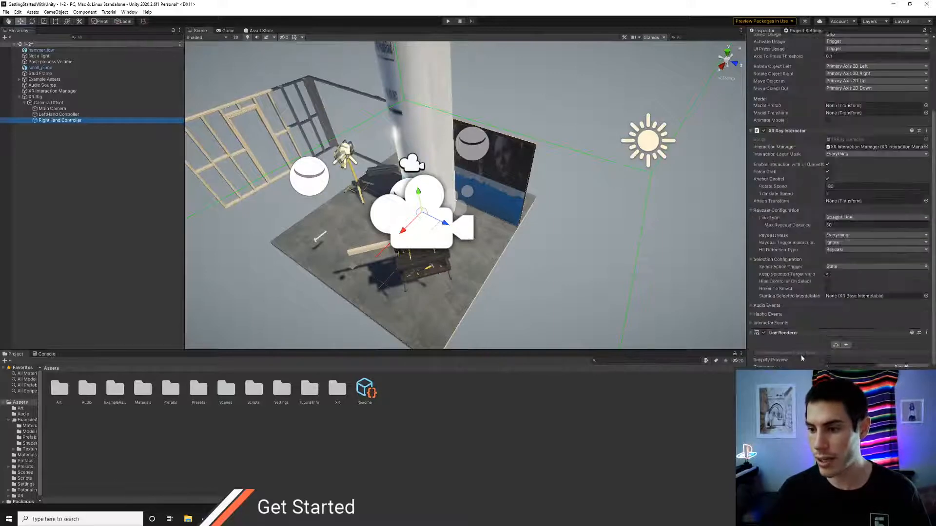
scroll(785, 284, "up", 3)
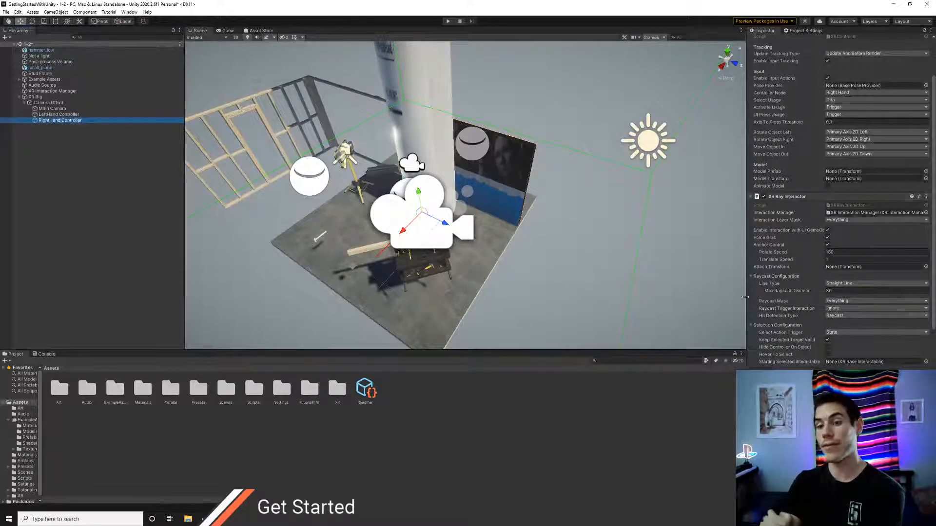
key("Up")
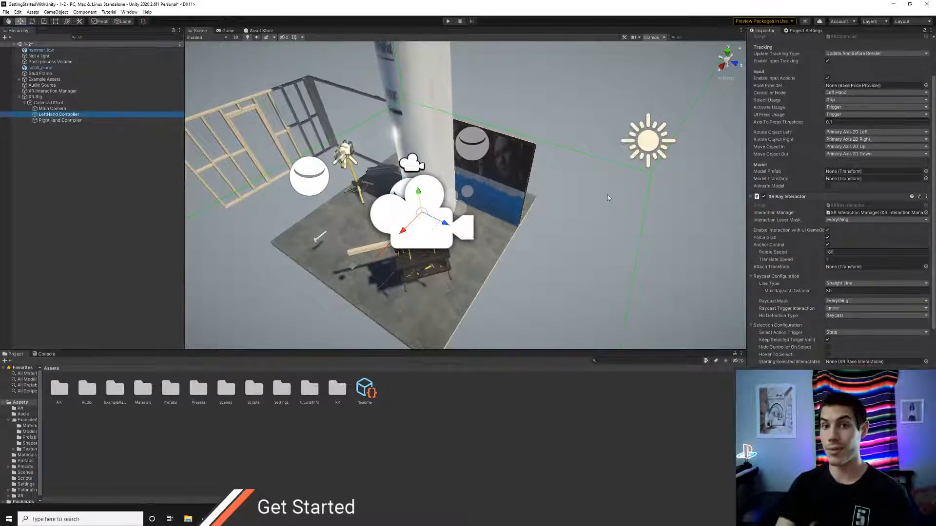
Step: Review the LeftHand Controller's XR Controller, XR Ray Interactor and Line Renderer components
scroll(813, 164, "up", 3)
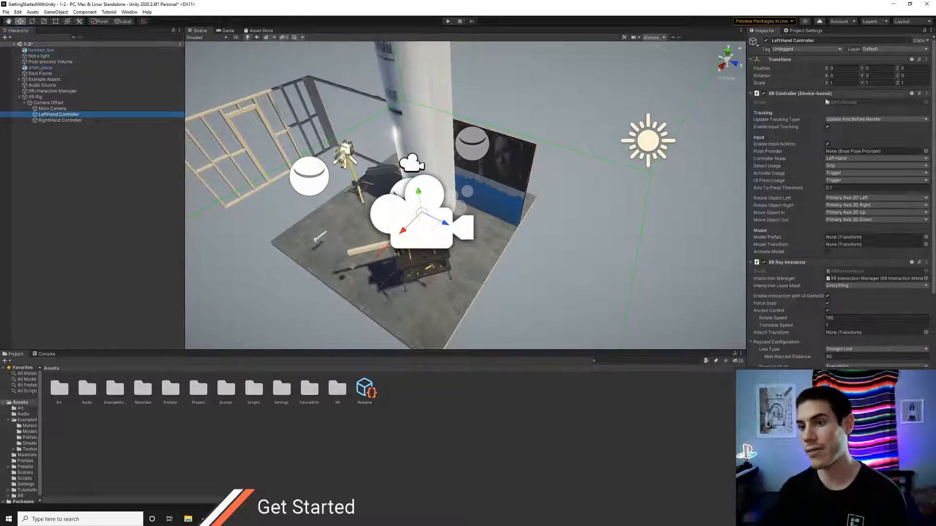
scroll(837, 203, "down", 3)
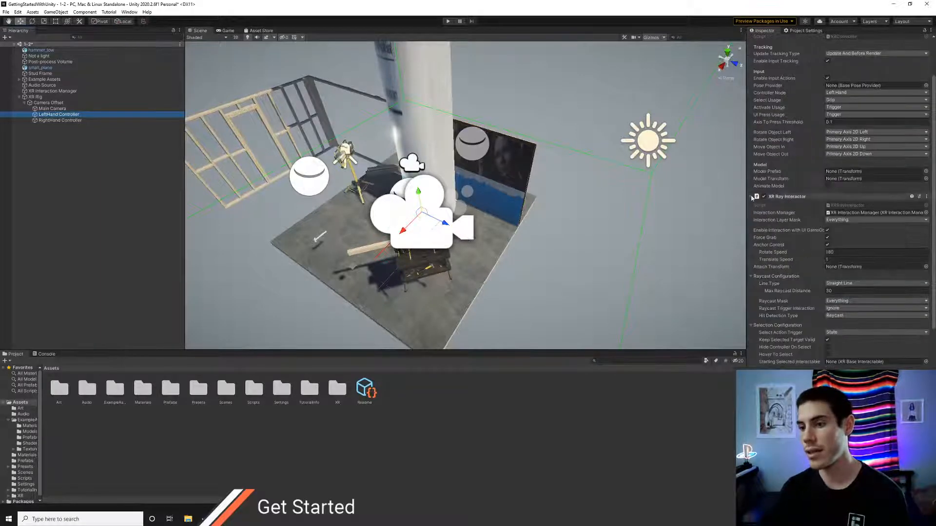
scroll(796, 223, "down", 6)
scroll(774, 305, "down", 8)
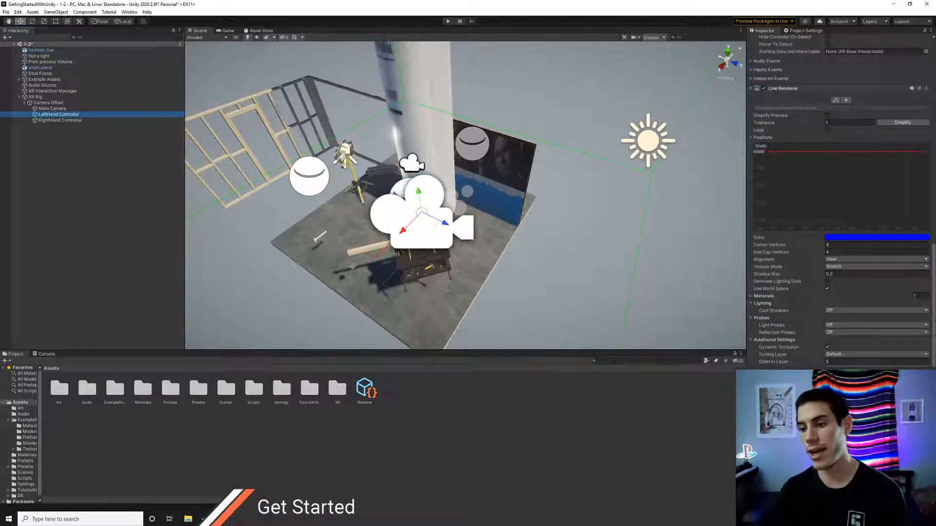
scroll(809, 329, "up", 20)
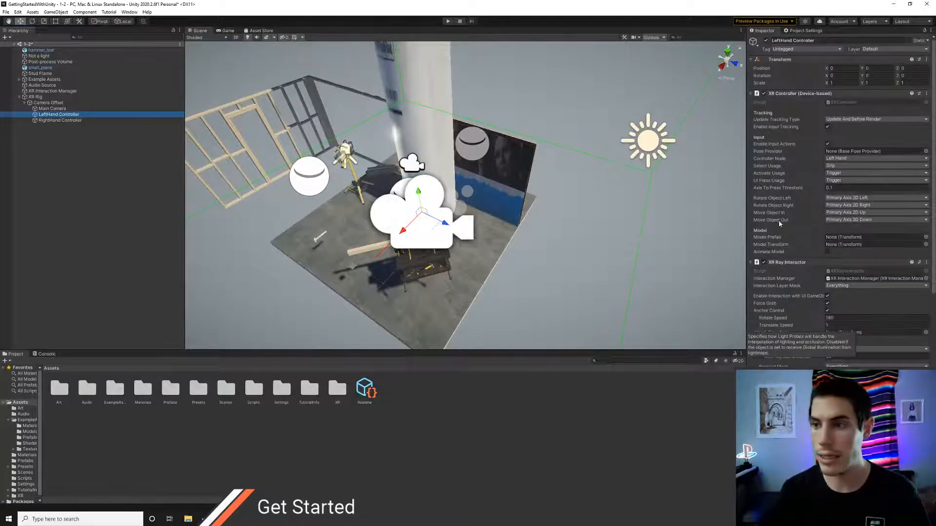
Step: Open the XR Controller component's script in Visual Studio Code, read through XRController.cs, close the file and return to Unity
left_click(926, 95)
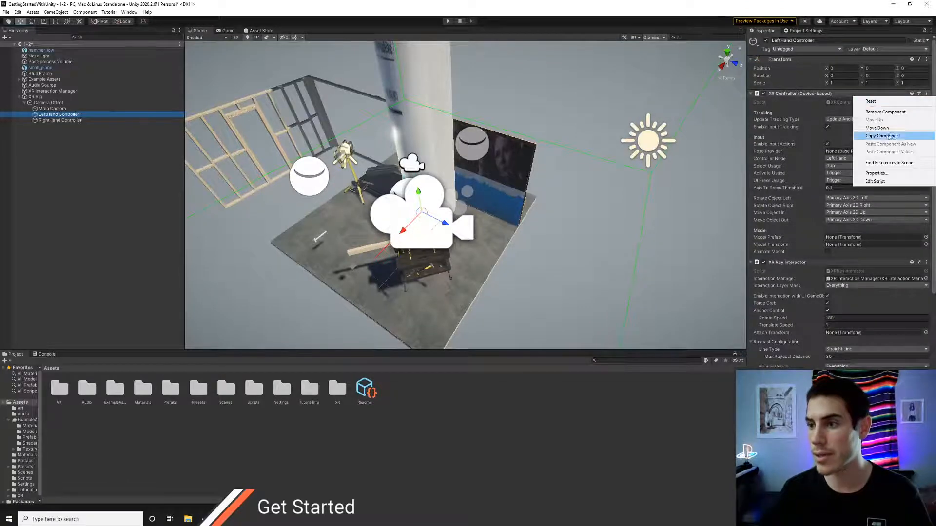
left_click(885, 179)
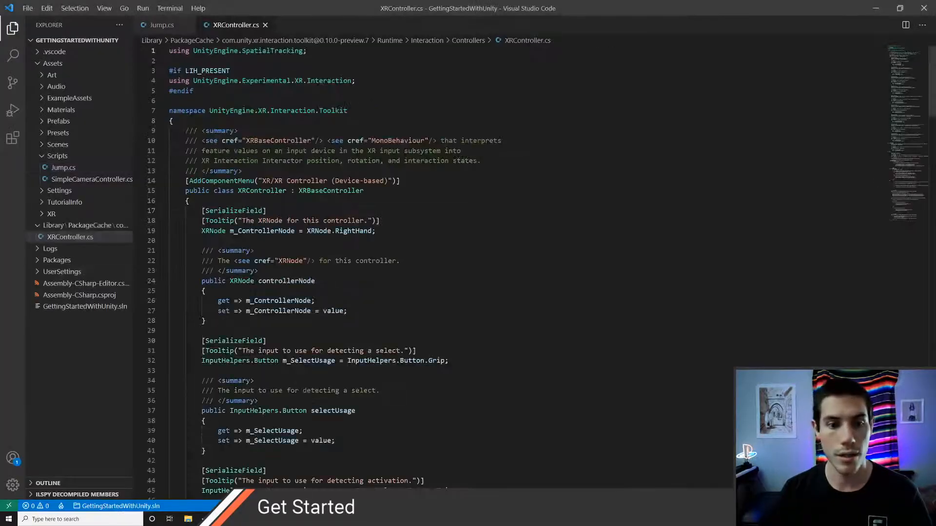
scroll(438, 273, "down", 14)
scroll(439, 273, "down", 17)
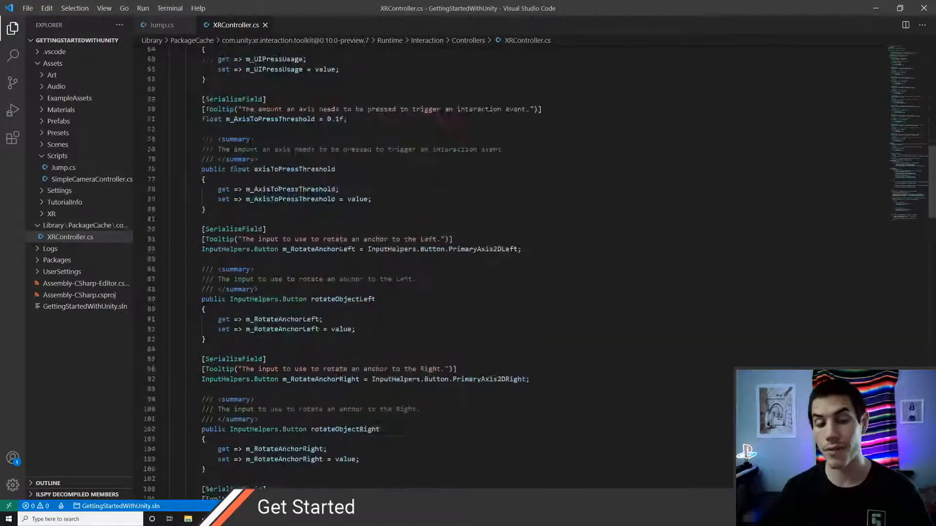
scroll(438, 273, "down", 17)
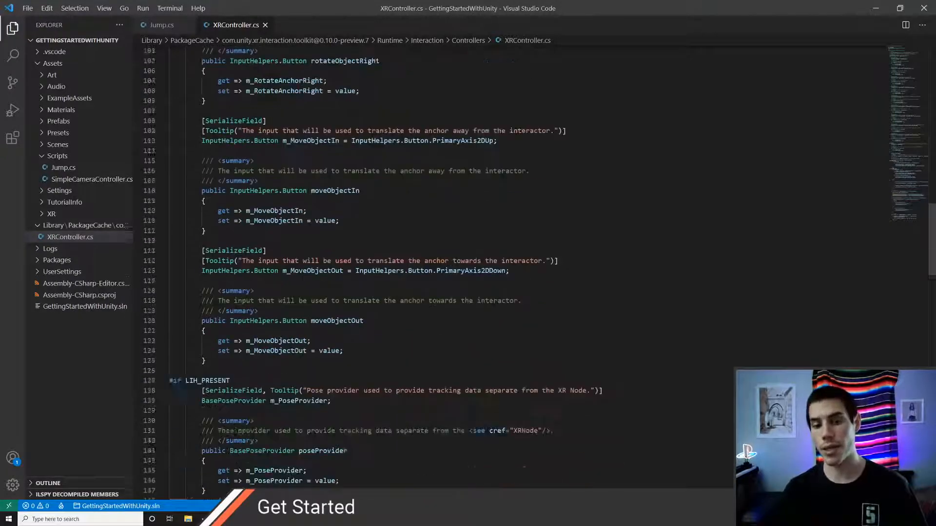
scroll(439, 273, "down", 5)
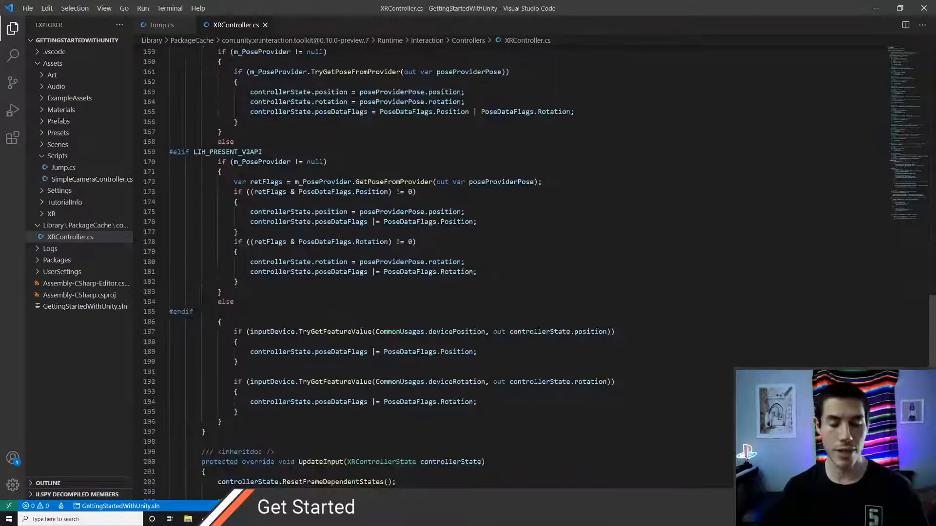
scroll(439, 273, "down", 9)
scroll(438, 273, "up", 9)
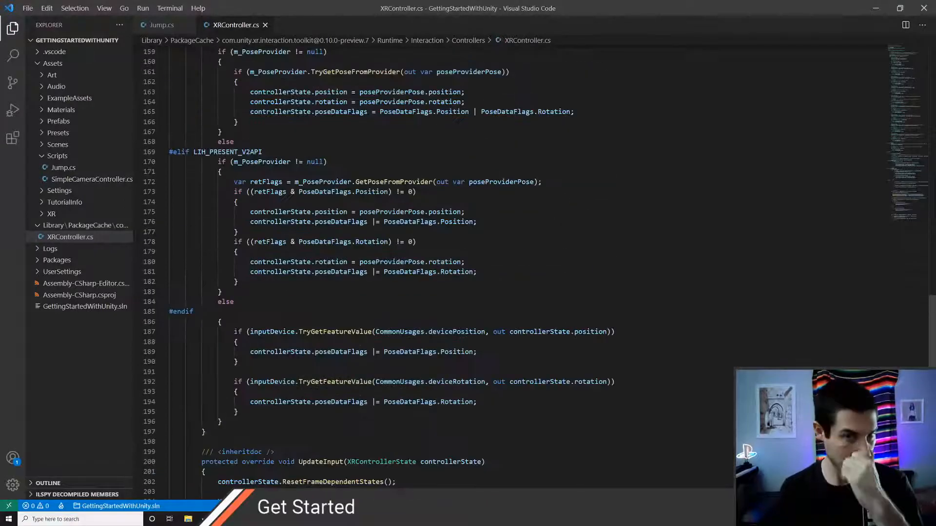
key("ctrl+w")
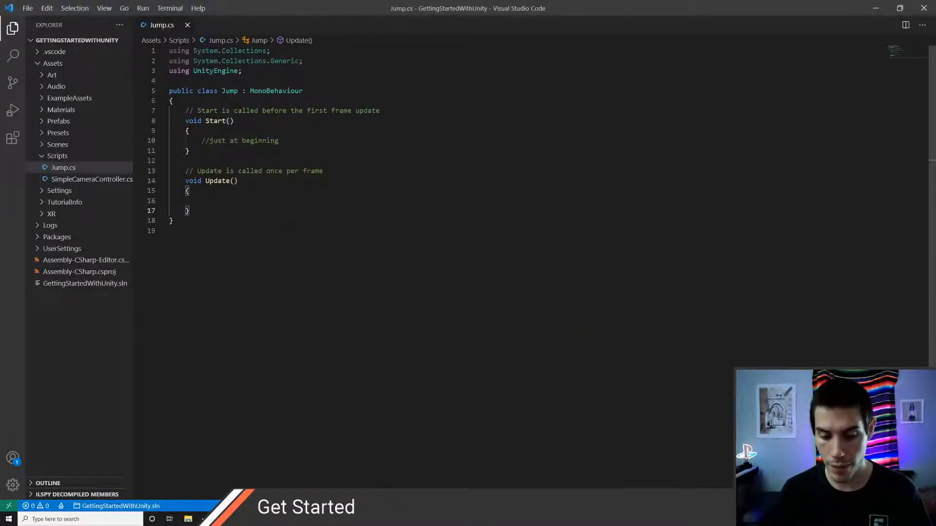
key("alt+Tab")
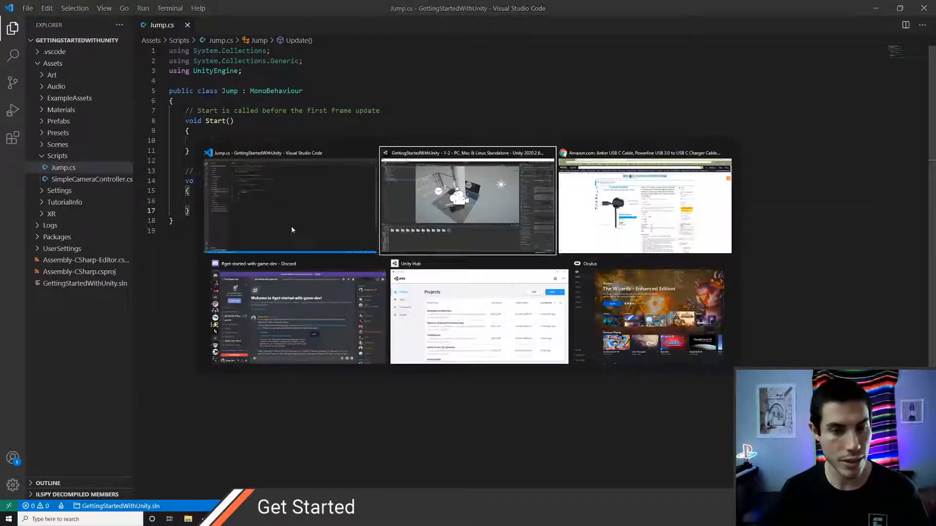
Step: Open the project's Art folder and start importing a new asset into it
left_click_drag(493, 200, 461, 207, "alt")
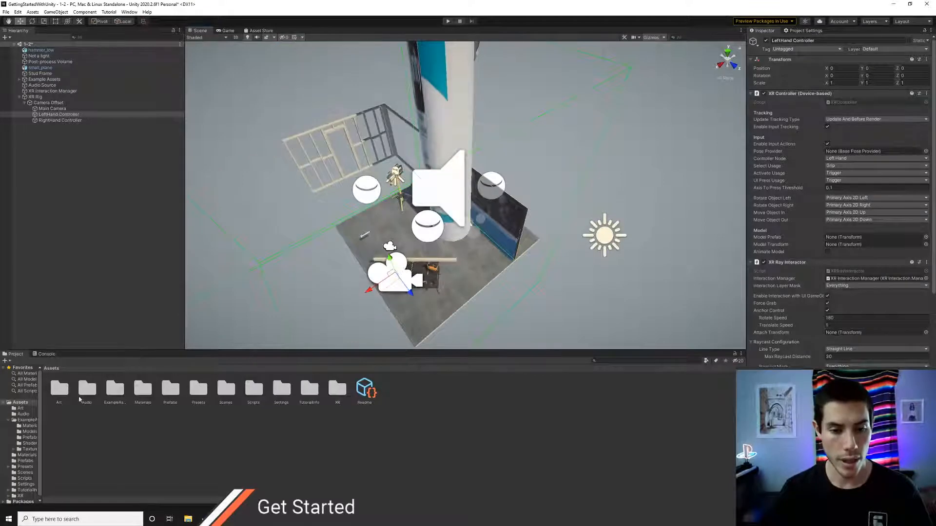
double_click(65, 391)
right_click(185, 391)
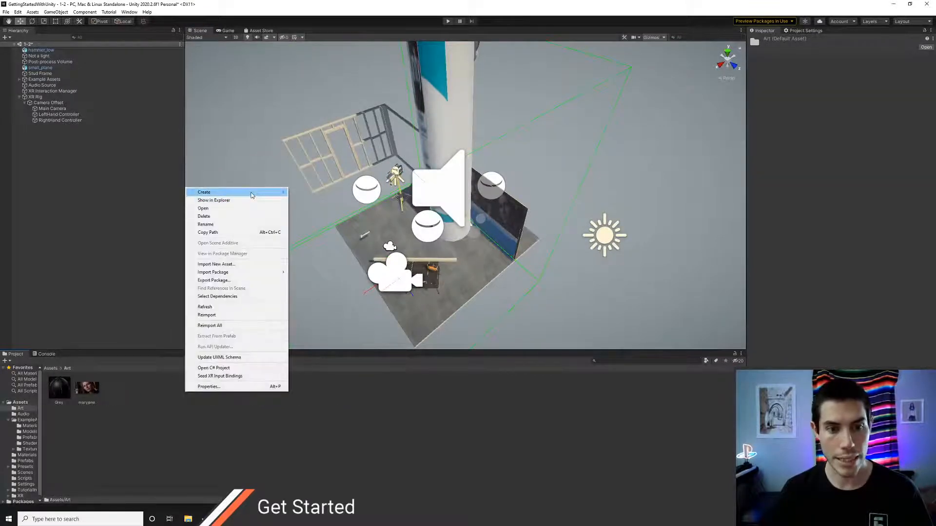
mouse_move(221, 274)
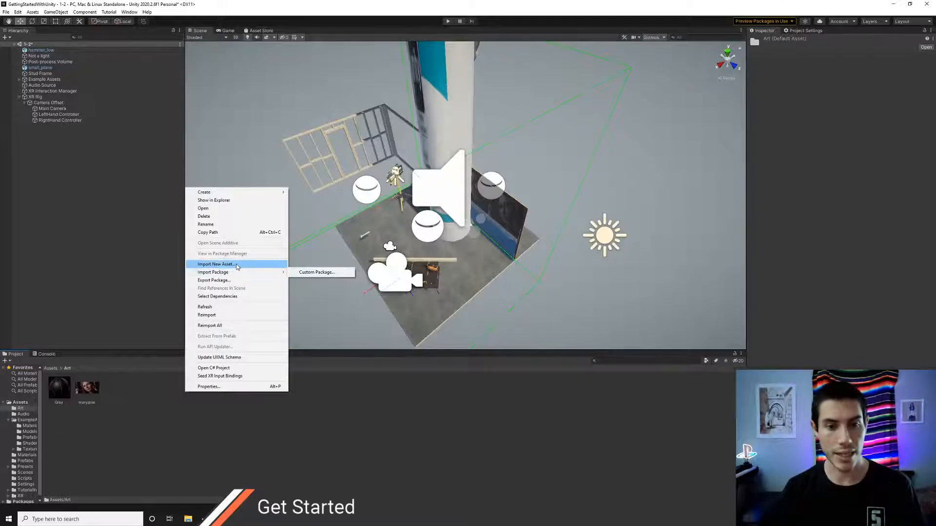
left_click(216, 264)
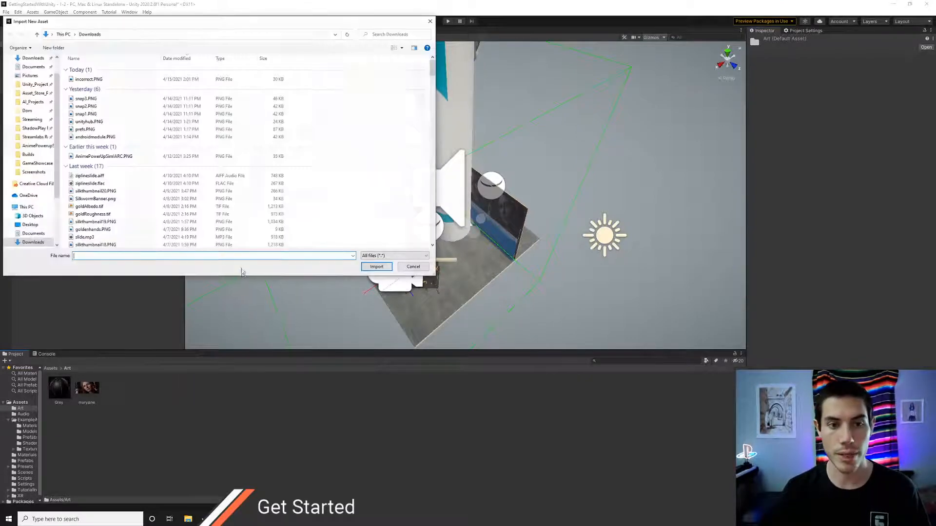
Step: Browse to TheSilkworm project's Assets folder in Unity_Projects and check the contents of its Art subfolder
left_click(31, 84)
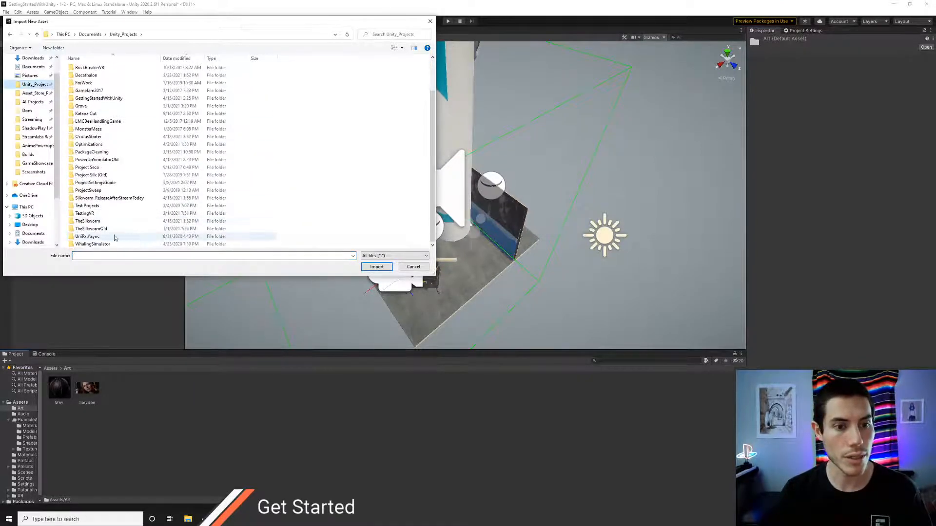
double_click(101, 221)
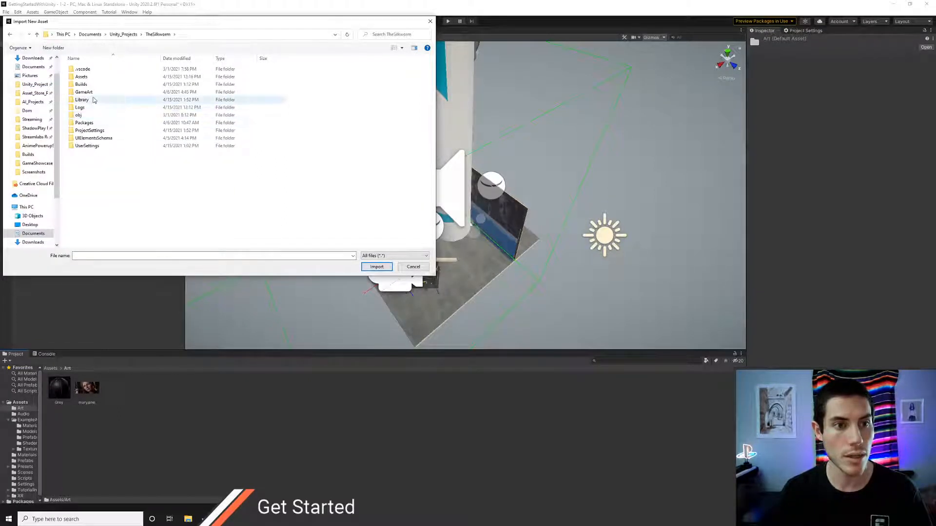
left_click(89, 78)
double_click(89, 78)
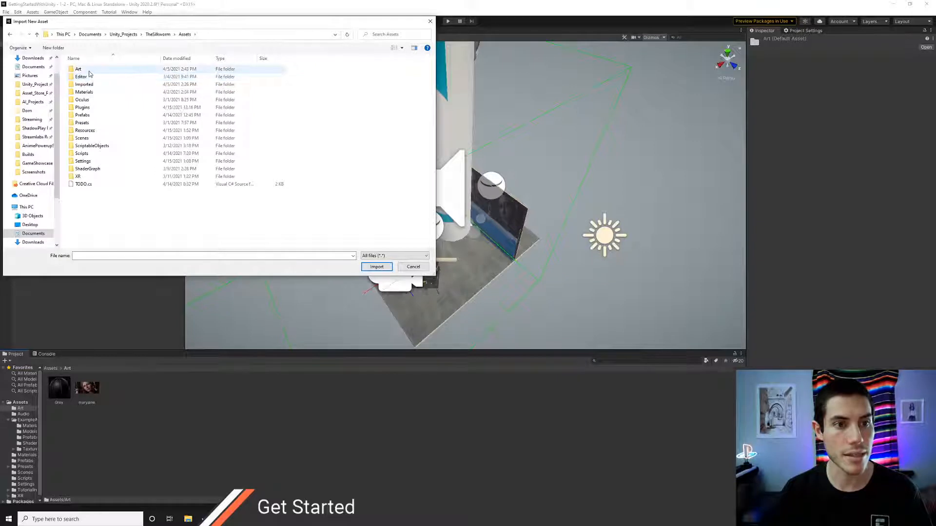
double_click(82, 69)
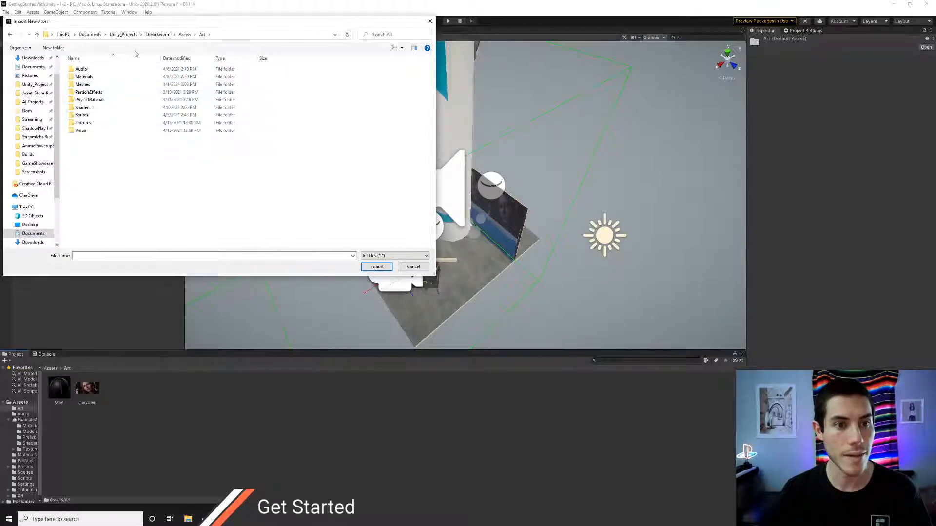
left_click(184, 35)
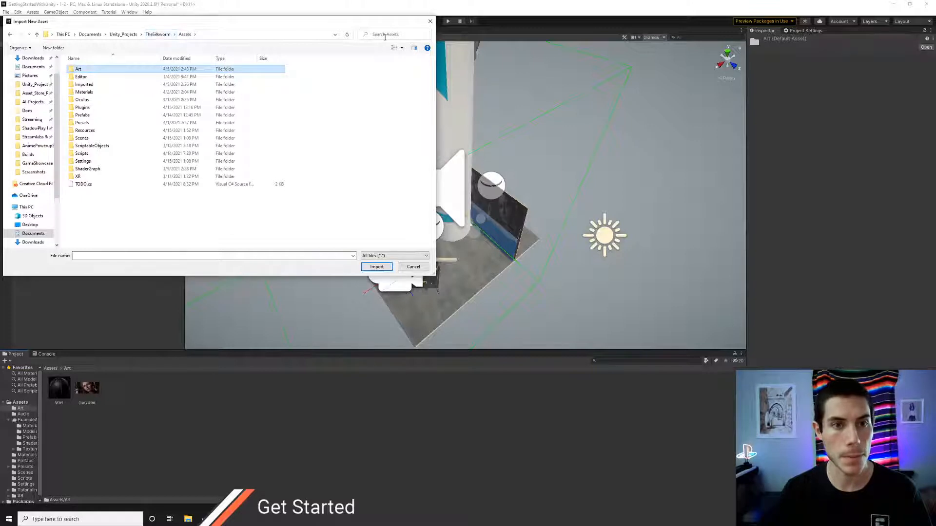
Step: Search TheSilkworm's Assets folder for "hand" and look through the matching files
key("Return")
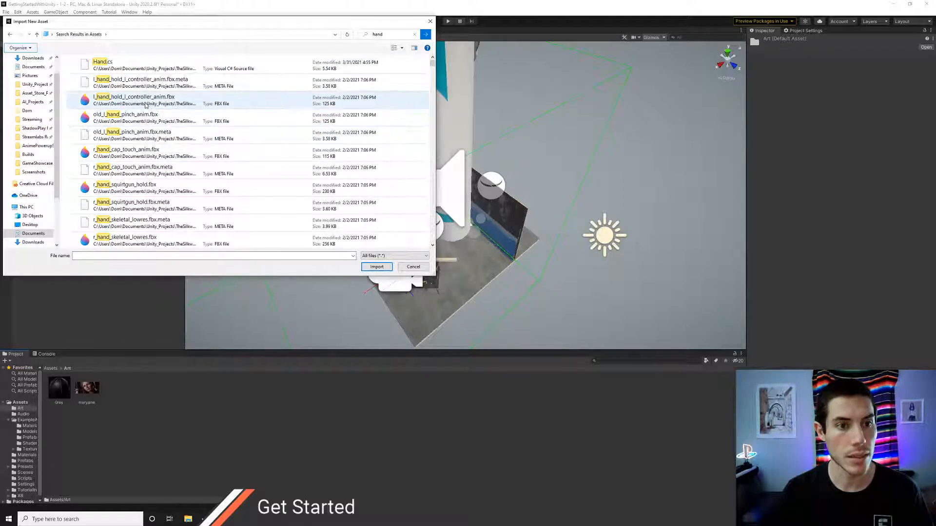
scroll(168, 170, "down", 3)
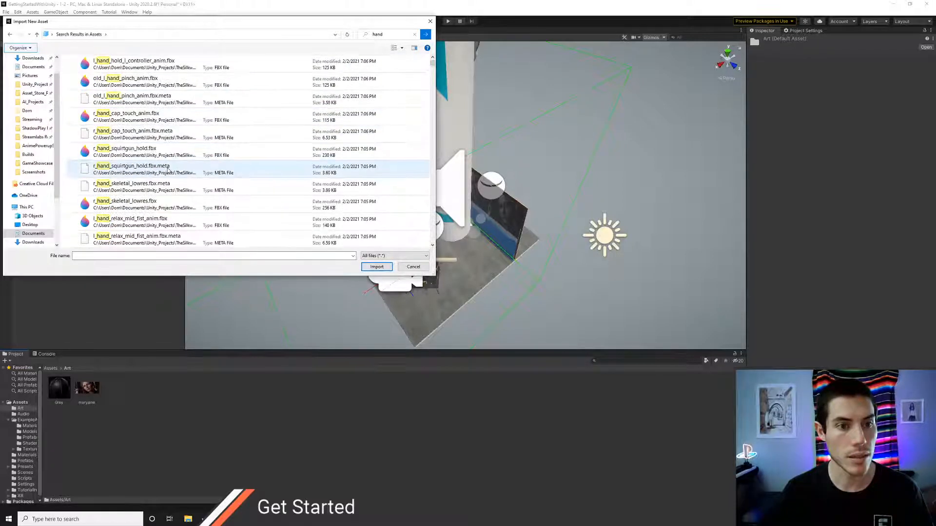
scroll(169, 169, "down", 1)
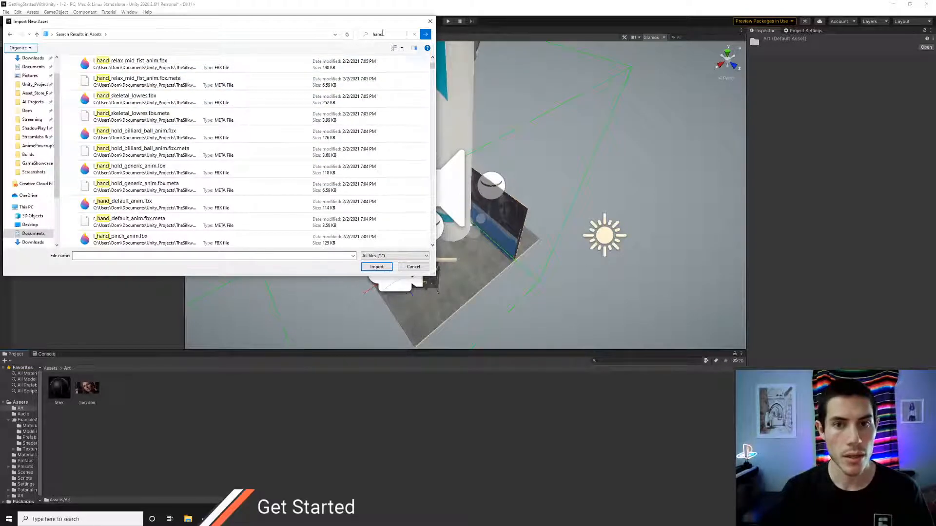
scroll(135, 109, "up", 5)
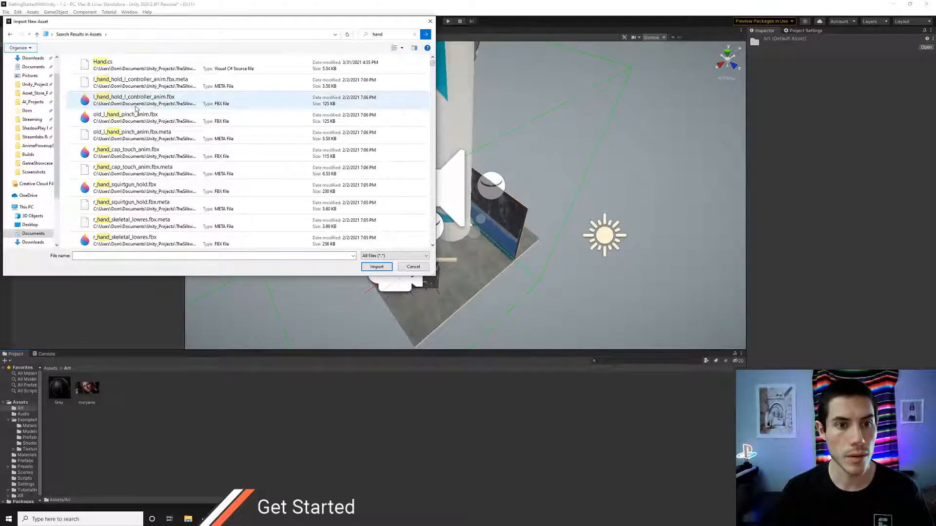
Step: Clear the file search and navigate from Unity_Projects back into TheSilkworm's Assets folder
left_click(416, 35)
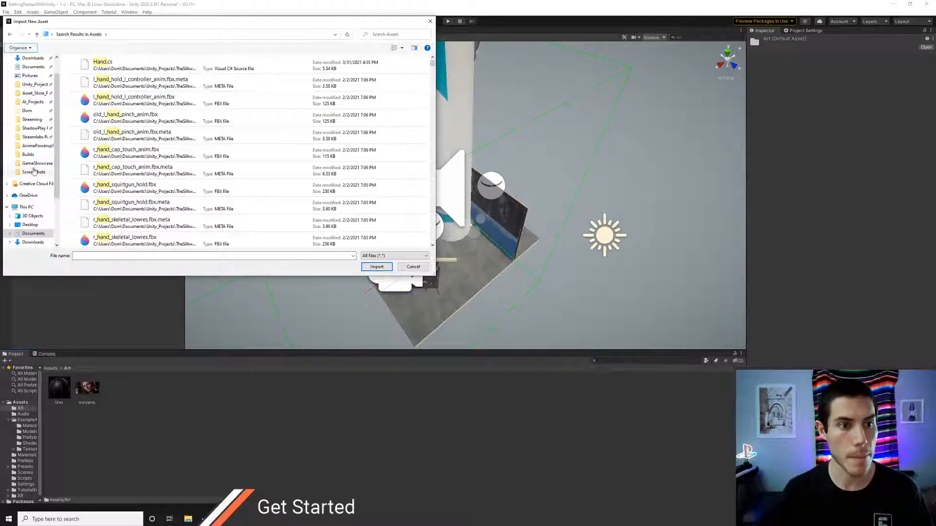
left_click(35, 86)
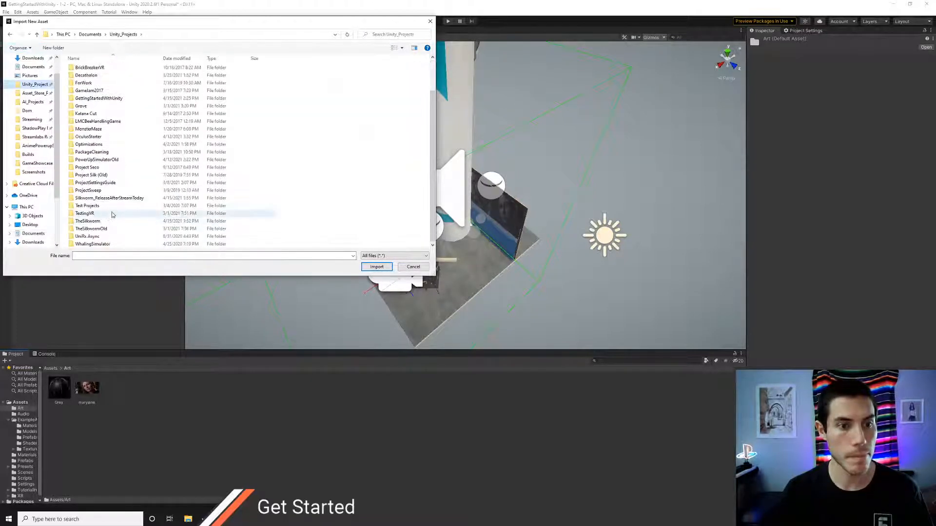
double_click(110, 218)
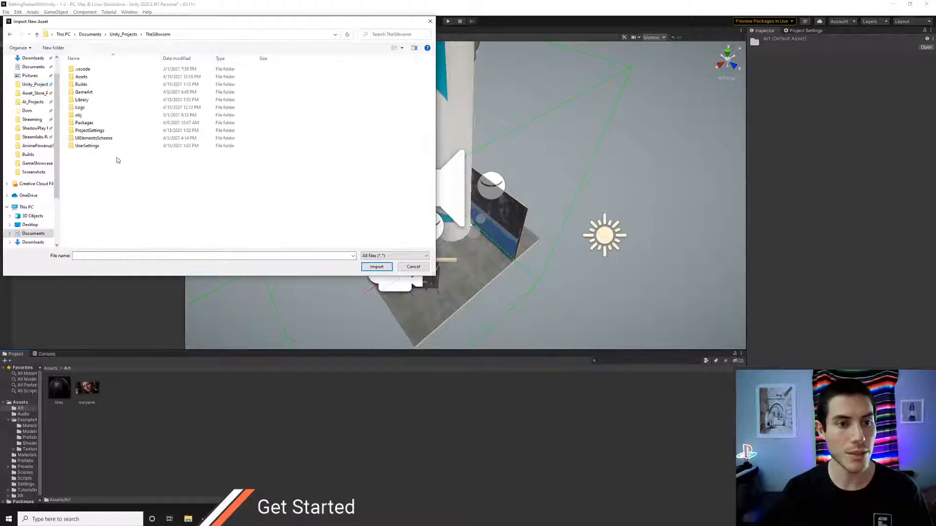
double_click(90, 78)
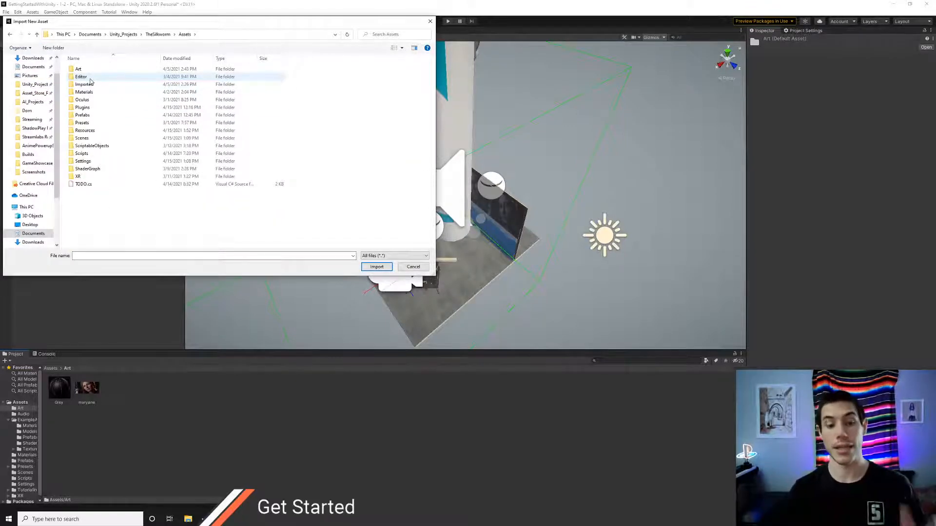
Step: Switch to Chrome, search the web for "asset store" in a new tab and open the Unity Asset Store
key("alt+Tab")
key("ctrl+t")
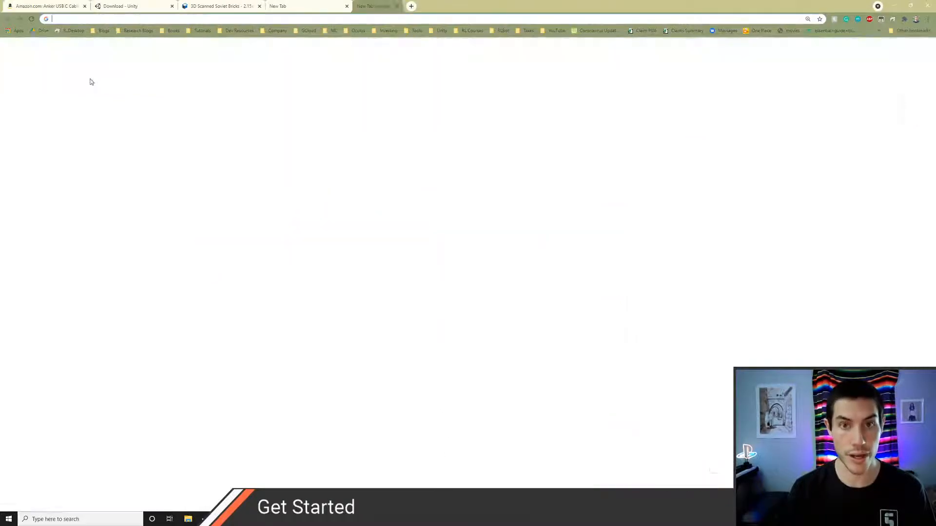
type("asset store")
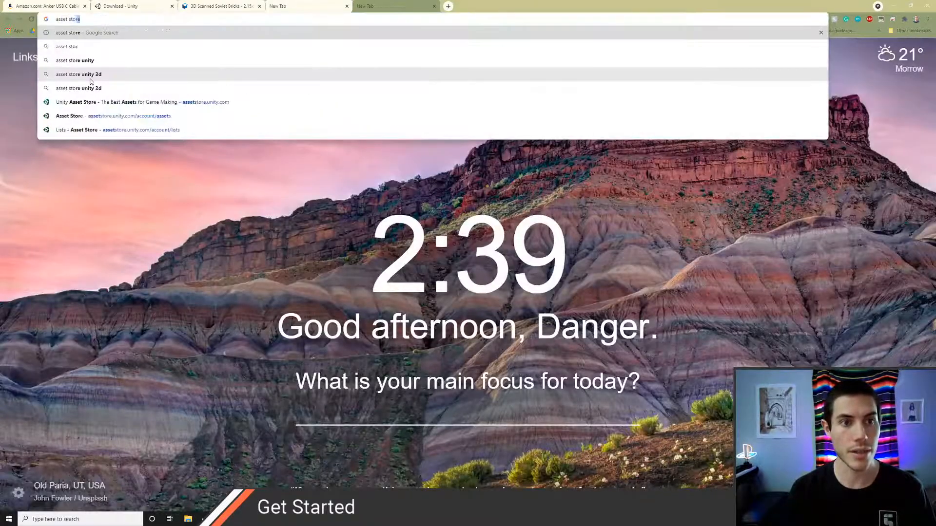
key("Return")
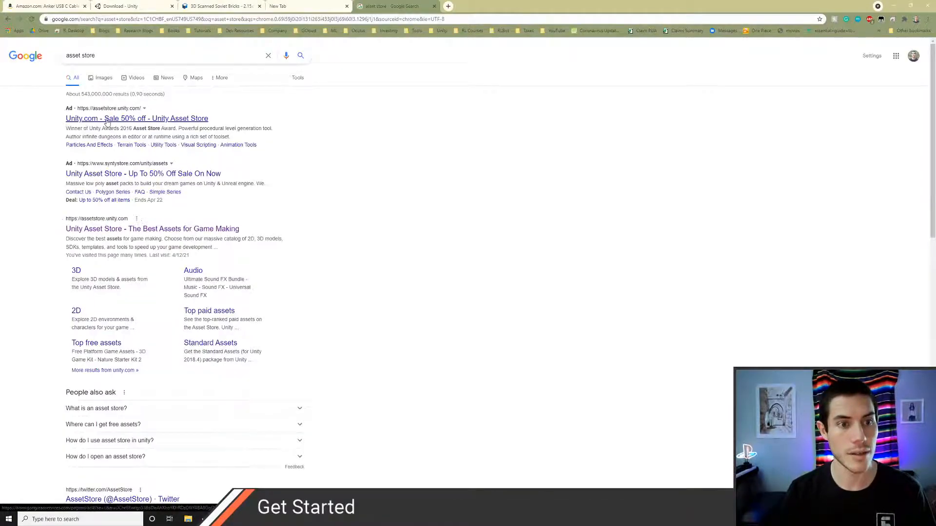
left_click(107, 122)
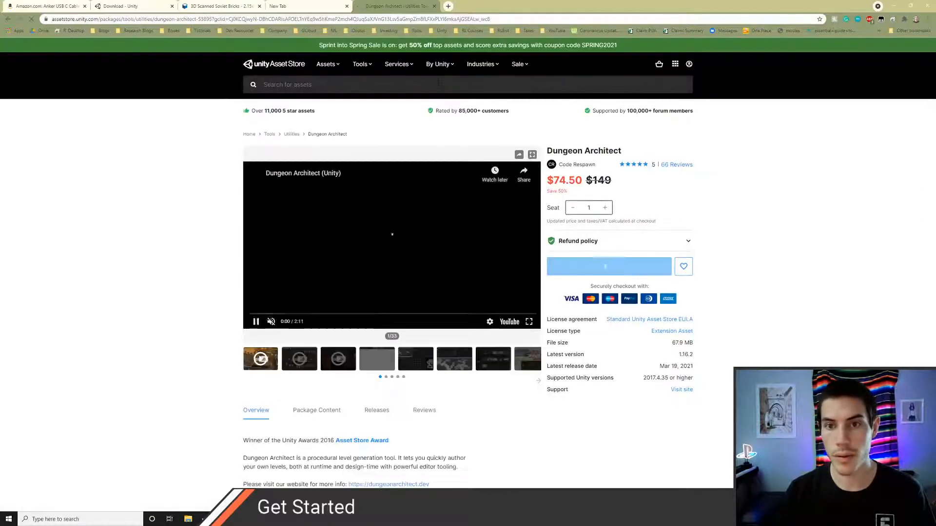
Step: Find the Oculus Integration package on the Asset Store, view its page and return to the import dialog in Unity
left_click(439, 83)
type("oclus")
key("Return")
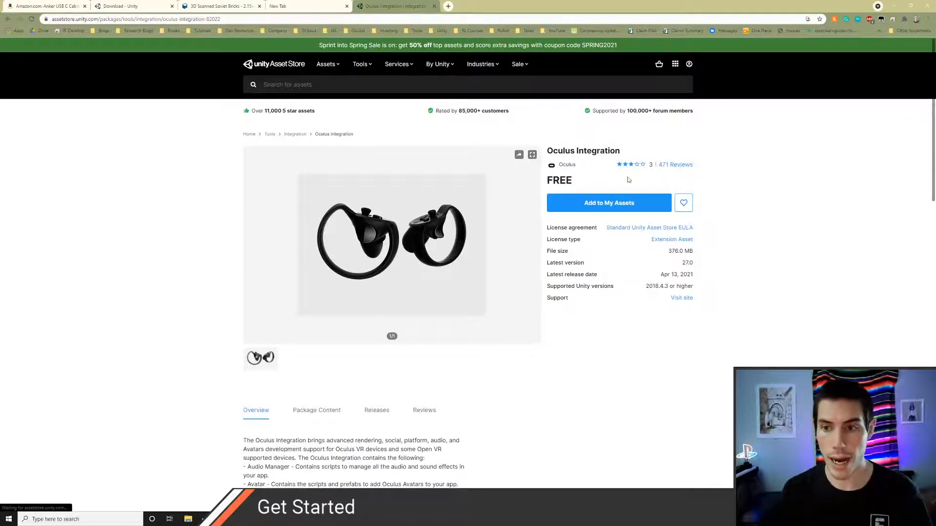
key("alt+Tab")
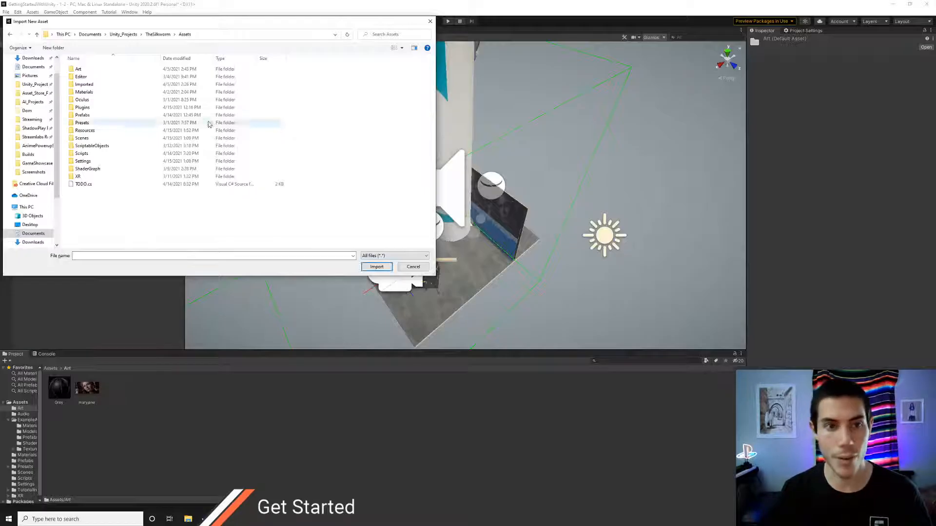
Step: Close the import dialog and list all packages from My Assets in the Package Manager
left_click(430, 22)
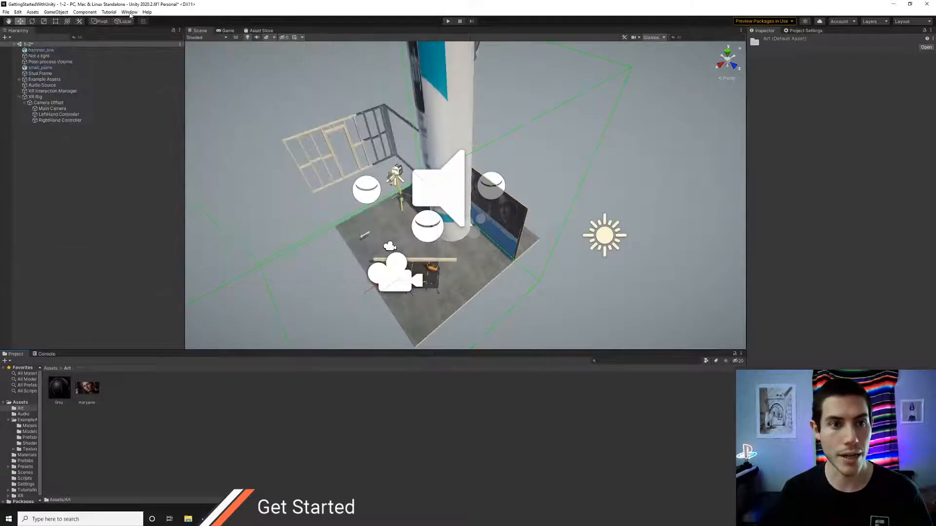
left_click(129, 12)
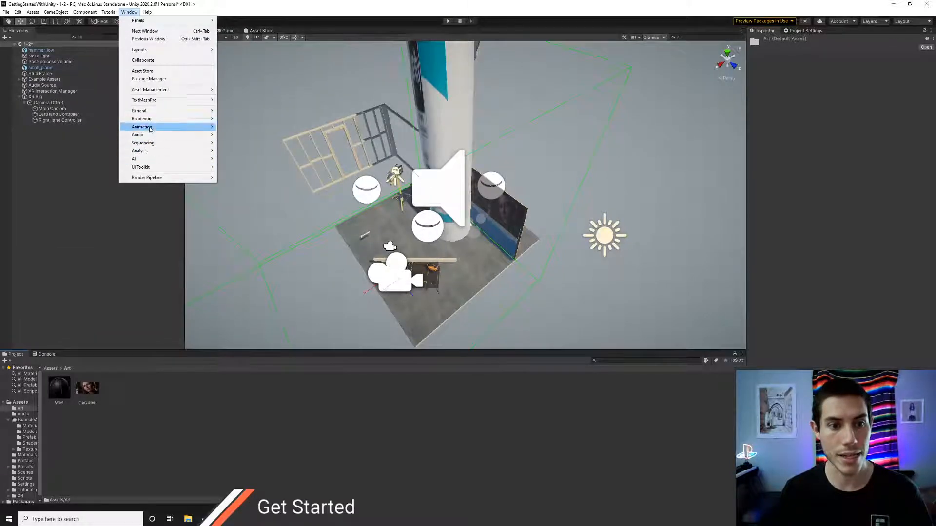
left_click(149, 79)
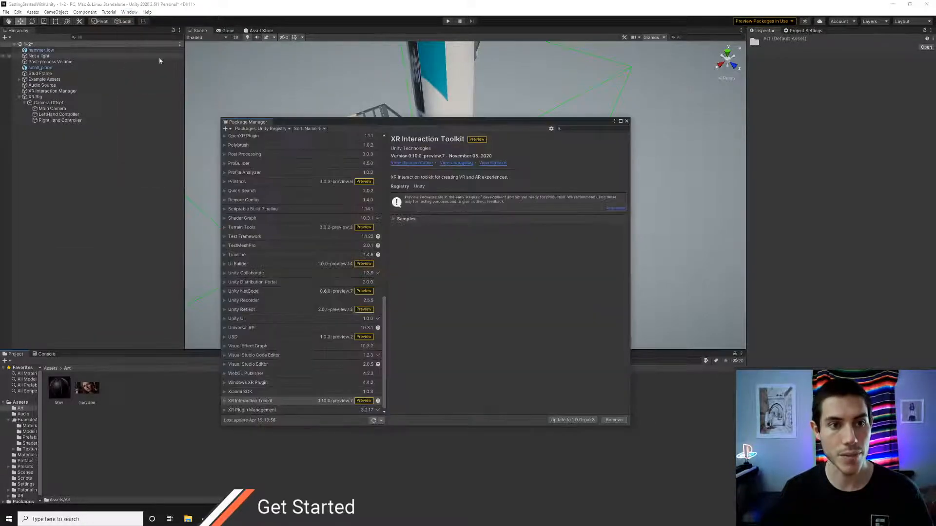
left_click(282, 129)
left_click(257, 156)
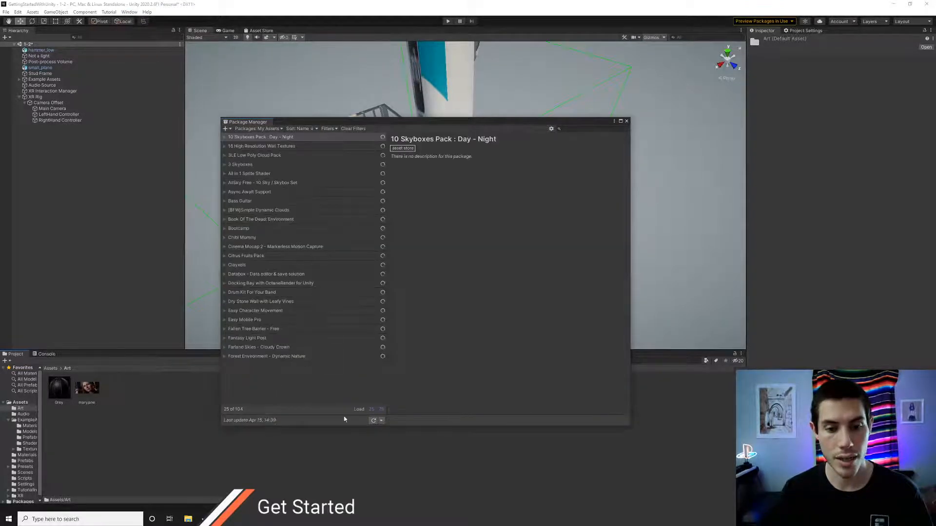
left_click(382, 410)
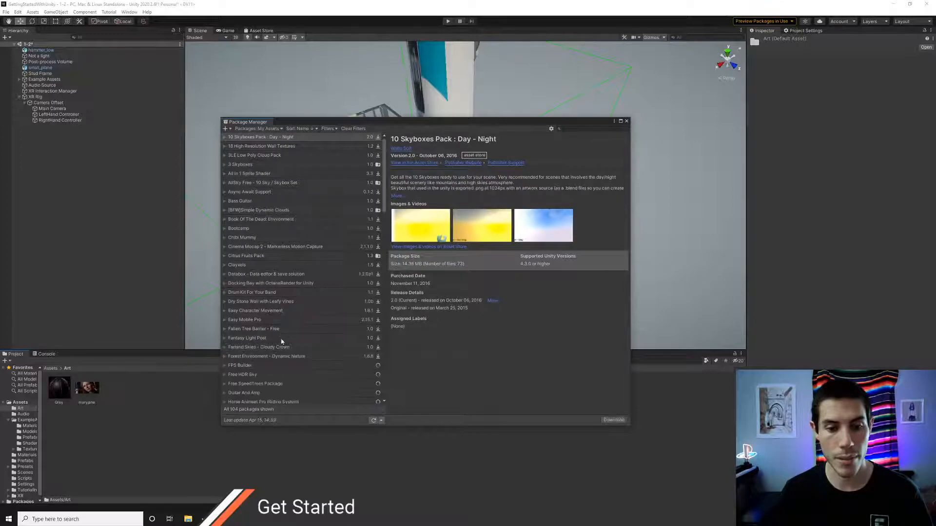
Step: Find the Oculus Integration package among the owned assets, view its details and close the Package Manager
scroll(281, 341, "down", 10)
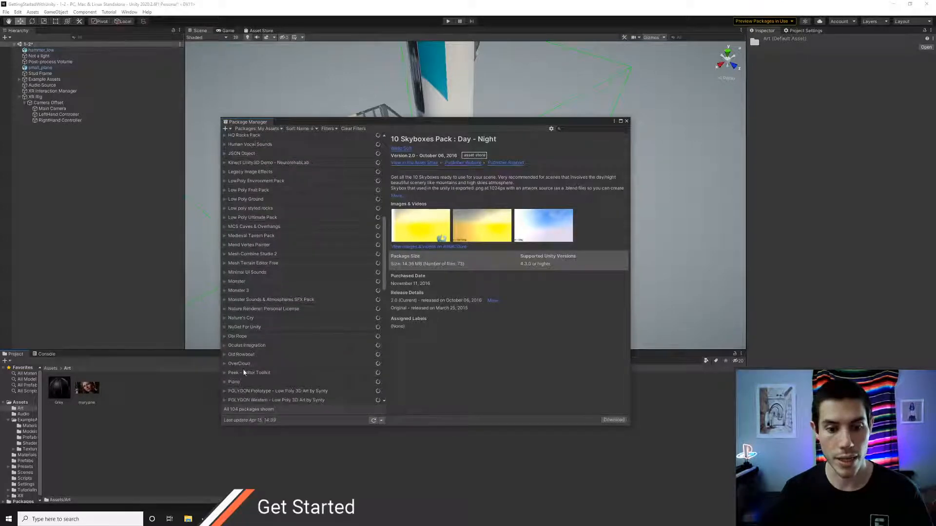
left_click(245, 346)
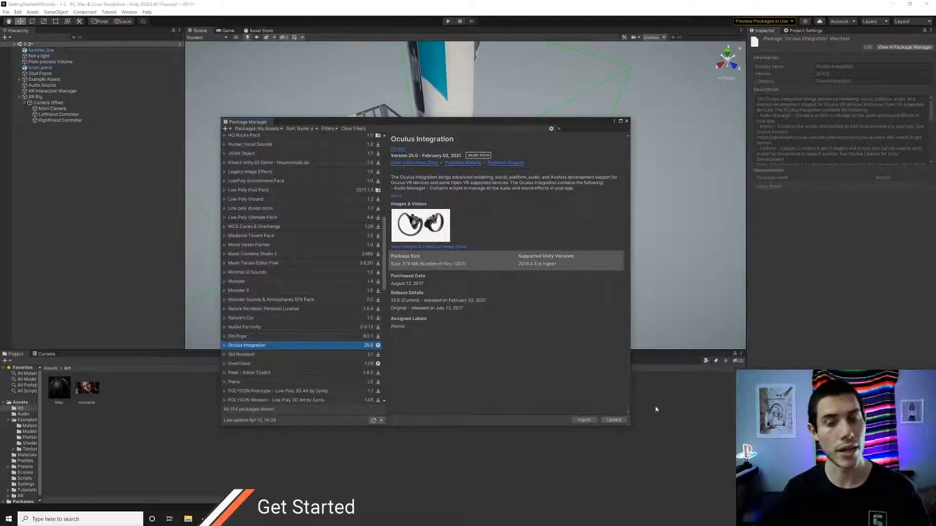
left_click(615, 420)
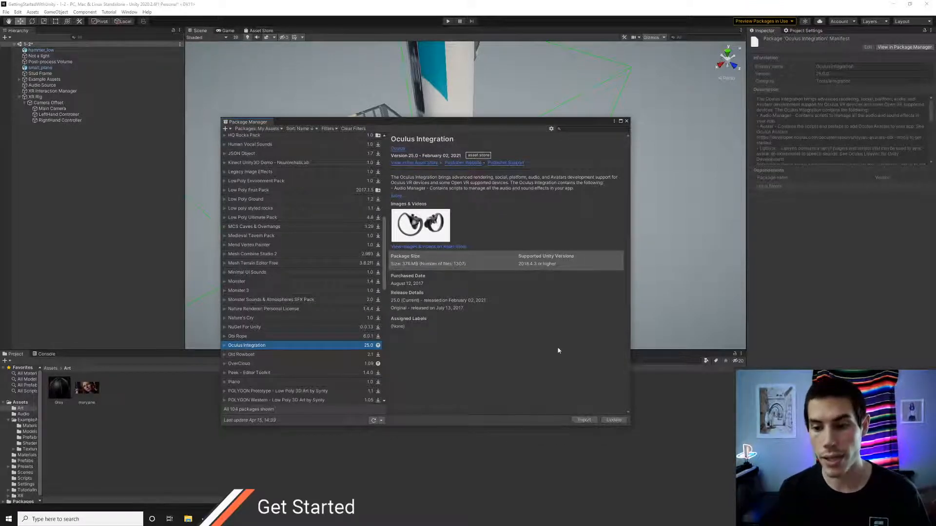
scroll(268, 305, "down", 3)
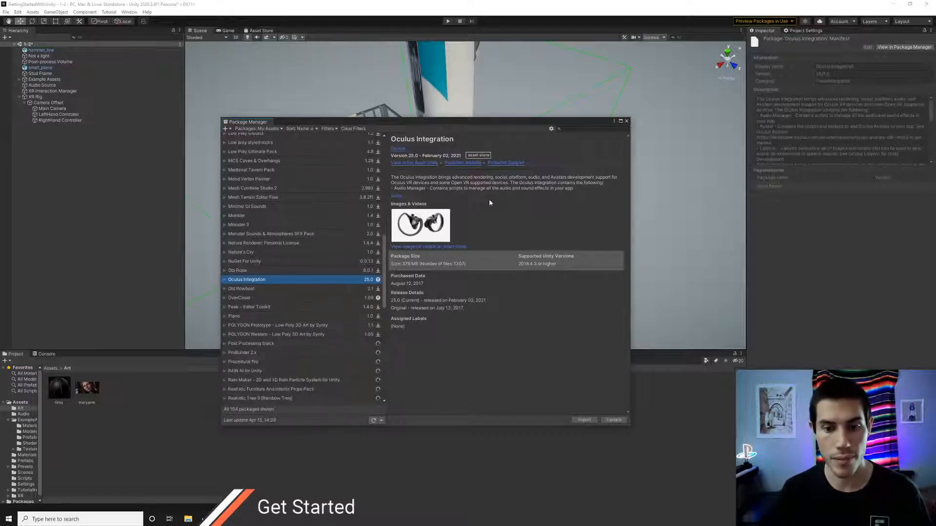
left_click(627, 121)
Step: Start importing a new asset into the Art folder and browse to TheSilkworm's Assets folder in Unity_Projects
key("alt+Tab")
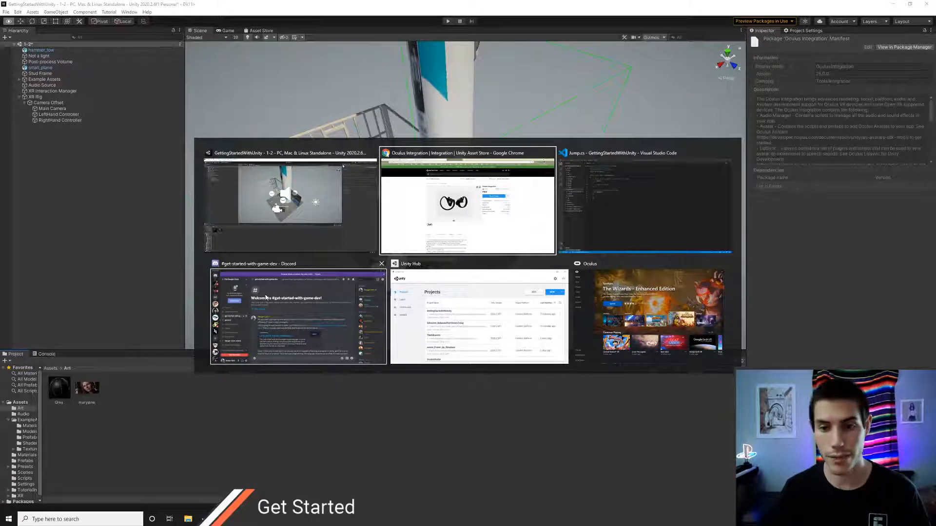
left_click(290, 204)
right_click(129, 399)
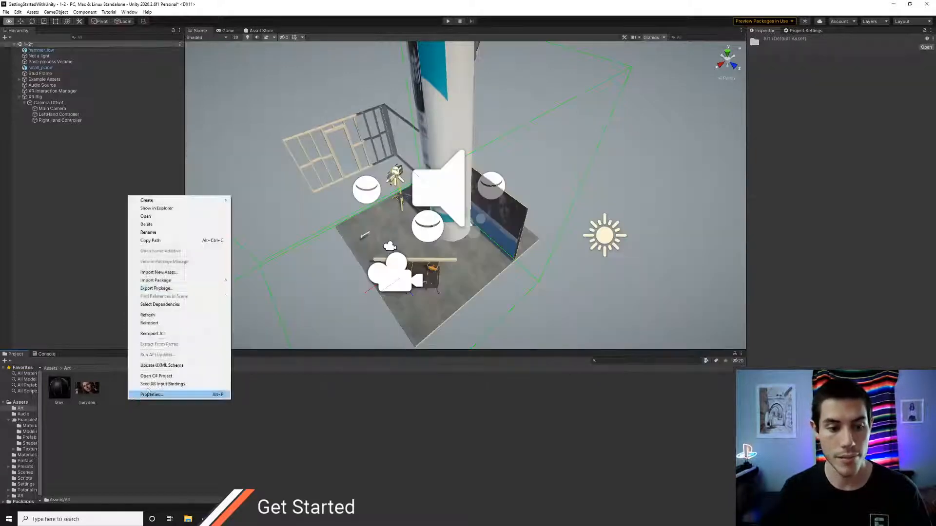
left_click(155, 276)
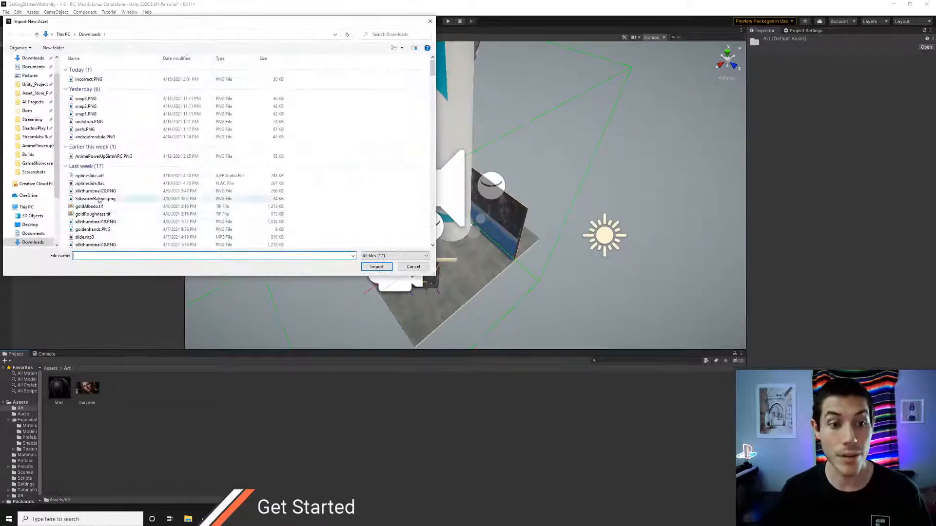
left_click(34, 85)
double_click(103, 222)
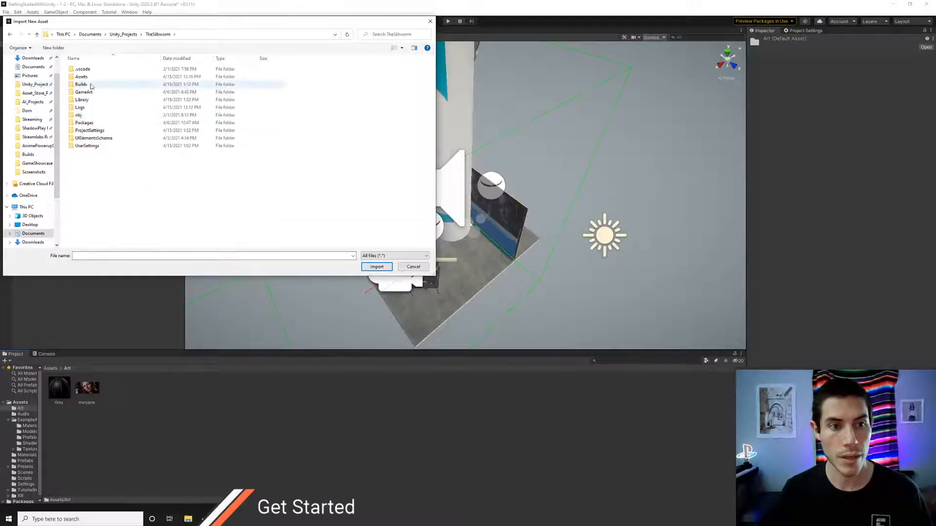
double_click(84, 78)
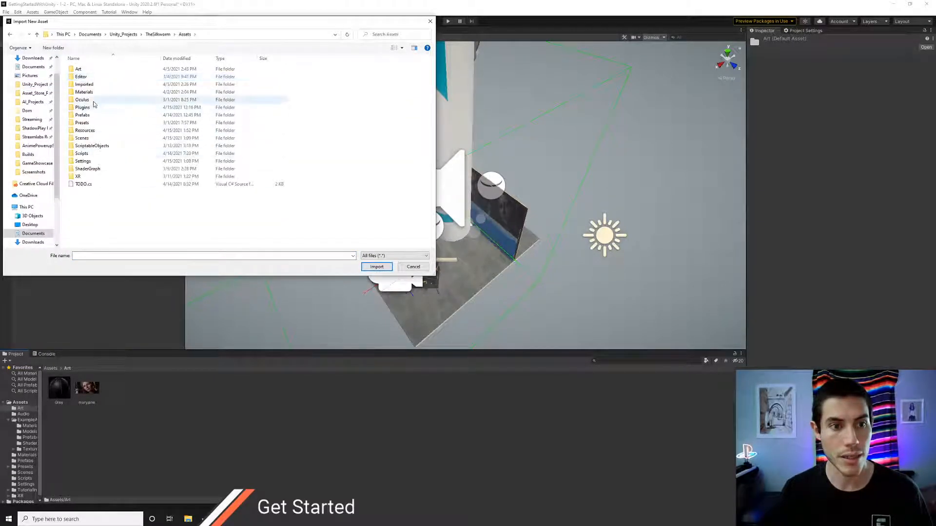
Step: Import OculusHand_L.fbx and OculusHand_R.fbx from the Oculus/VR/Meshes/HandTracking folder
double_click(81, 100)
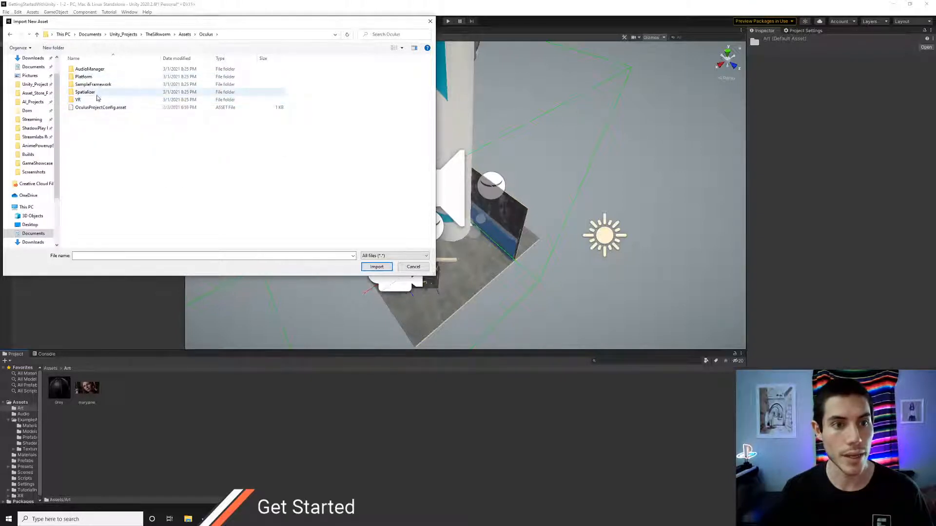
left_click(87, 101)
double_click(90, 101)
double_click(84, 76)
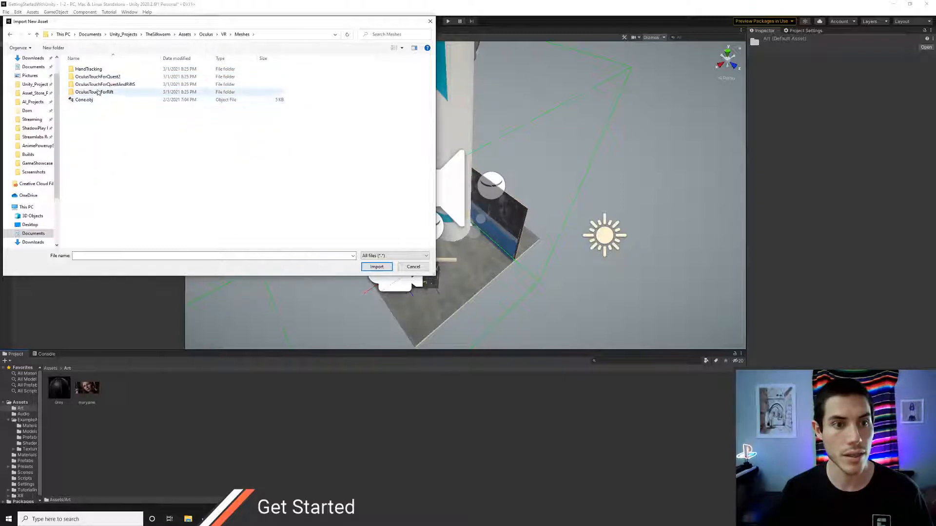
double_click(92, 74)
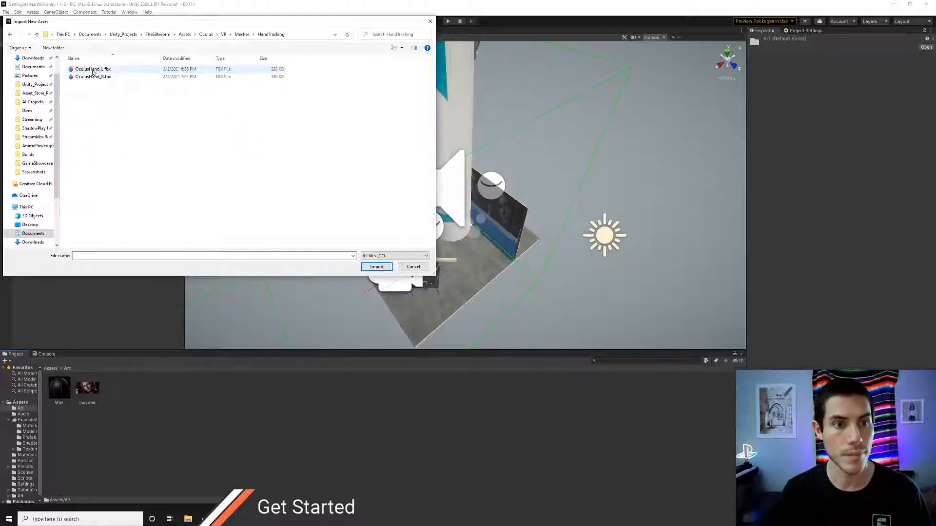
left_click(94, 70)
left_click(106, 77, "shift")
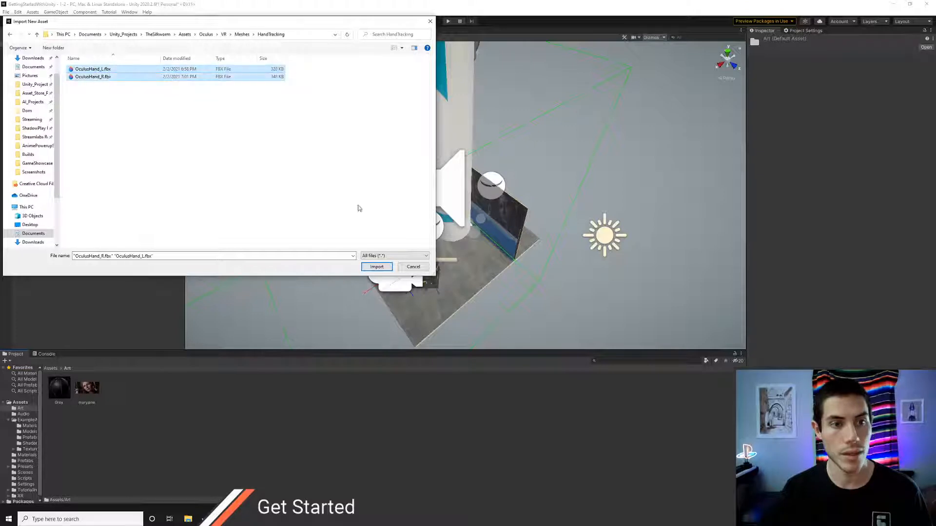
left_click(377, 267)
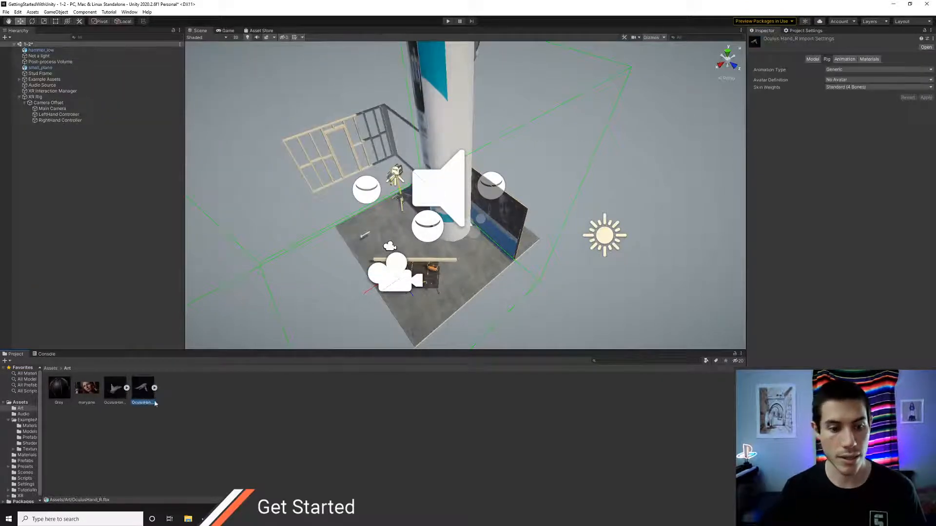
Step: Assign OculusHand_L and OculusHand_R as the model prefabs of the left and right hand controllers and play-test the scene
left_click(140, 416)
left_click(116, 393)
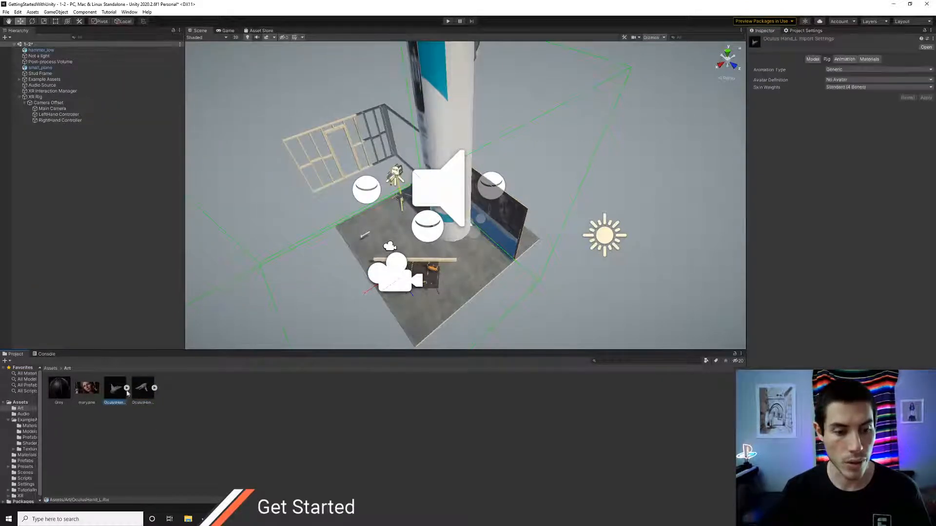
left_click(57, 115)
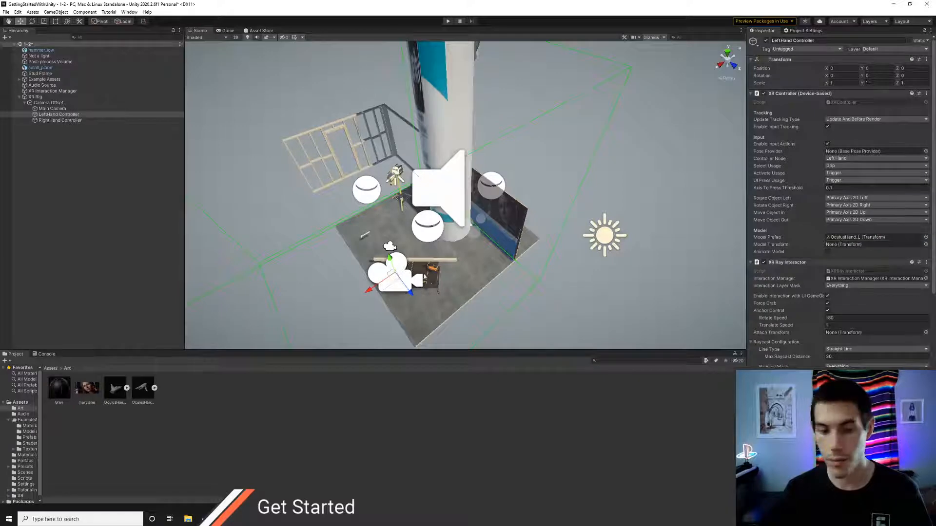
left_click(77, 121)
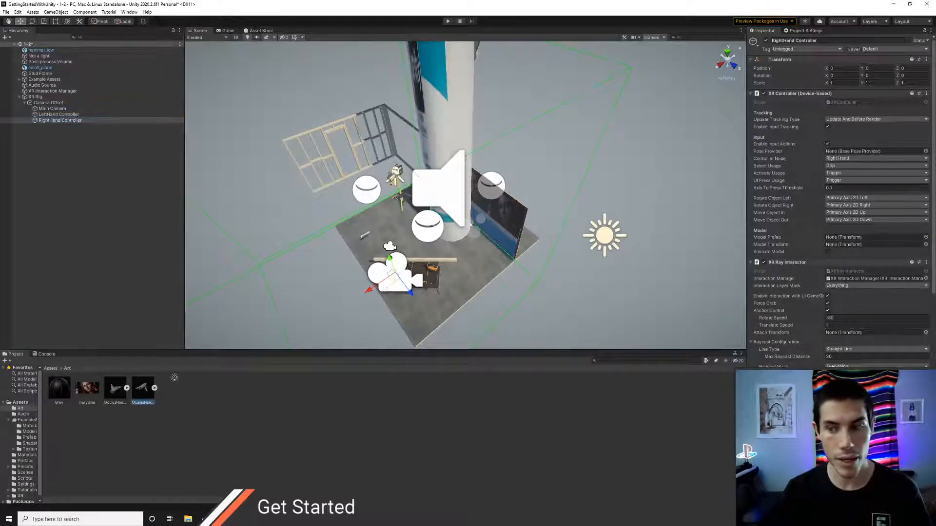
key("ctrl+p")
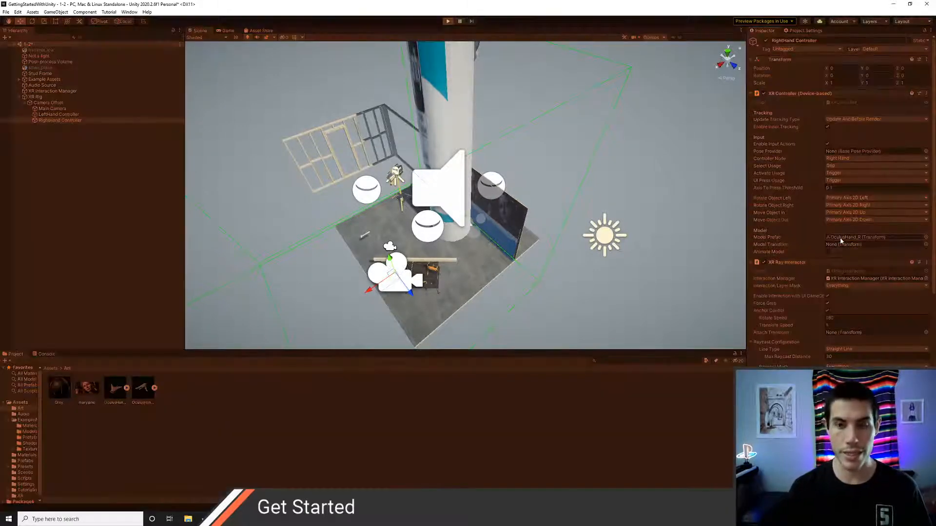
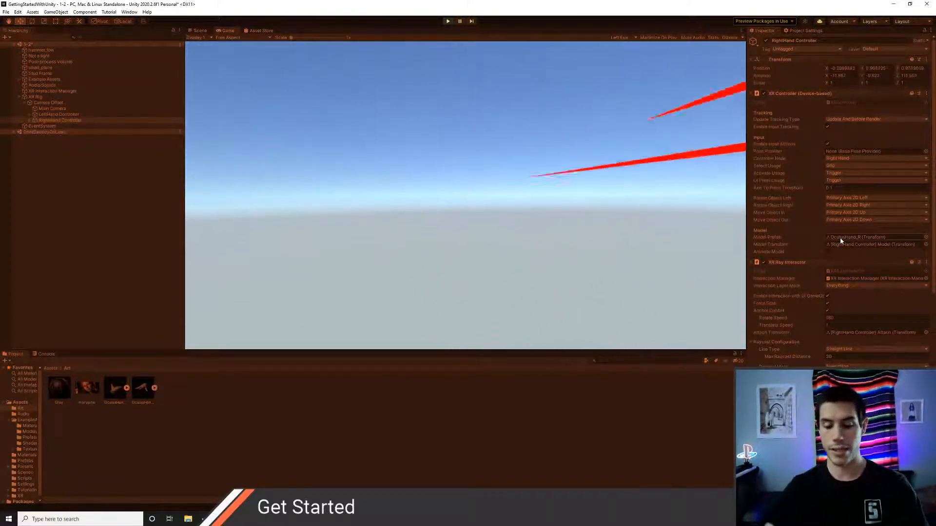
key("ctrl+p")
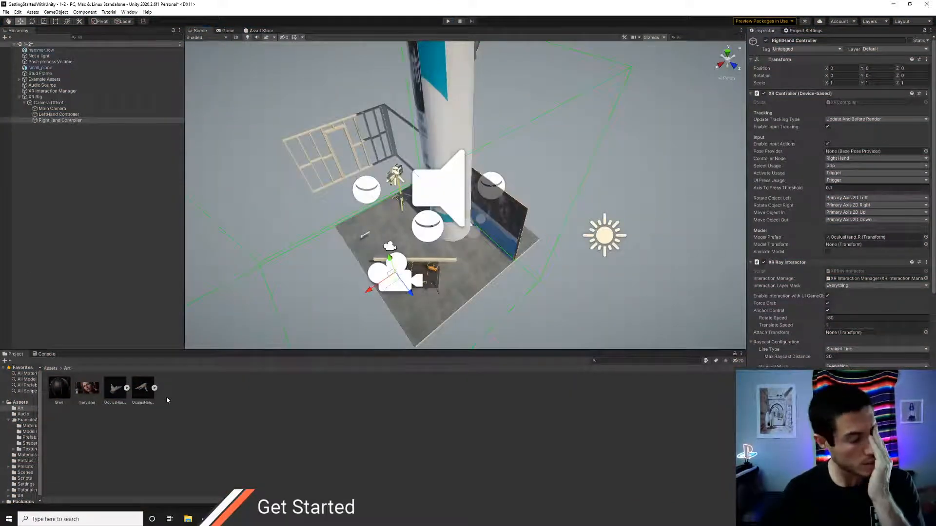
Step: Add both Oculus hand models to the scene and inspect where the LeftHand Controller and XR Rig sit
left_click_drag(103, 266, 86, 253)
double_click(59, 114)
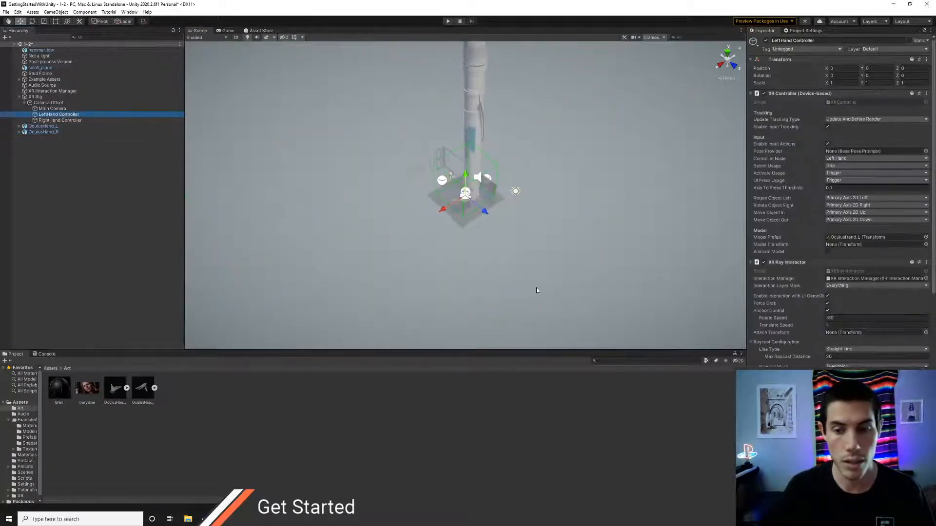
scroll(471, 270, "up", 5)
scroll(472, 271, "up", 10)
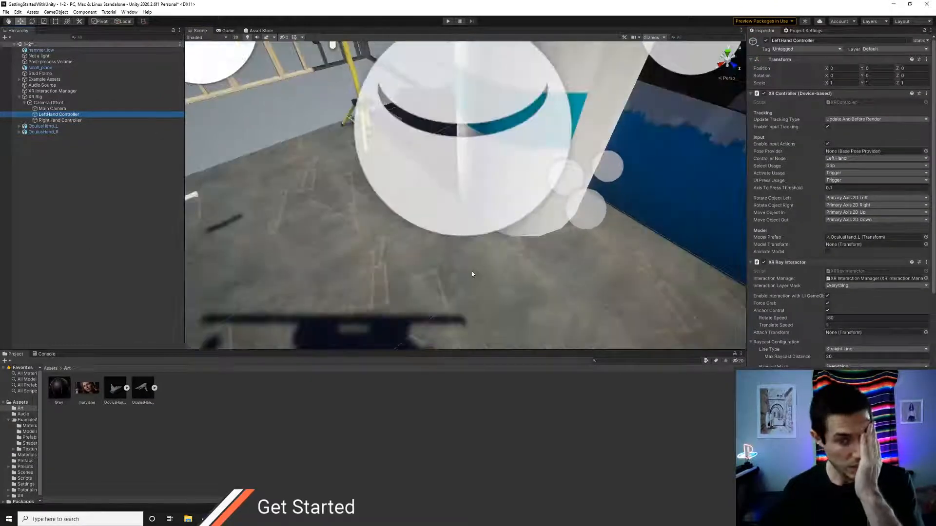
left_click_drag(312, 271, 502, 268, "alt")
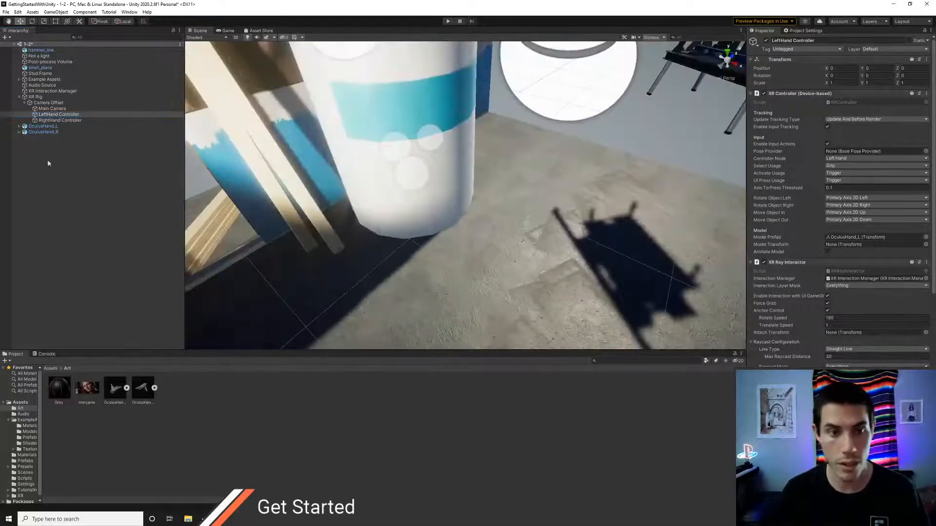
left_click(39, 100)
scroll(574, 196, "down", 8)
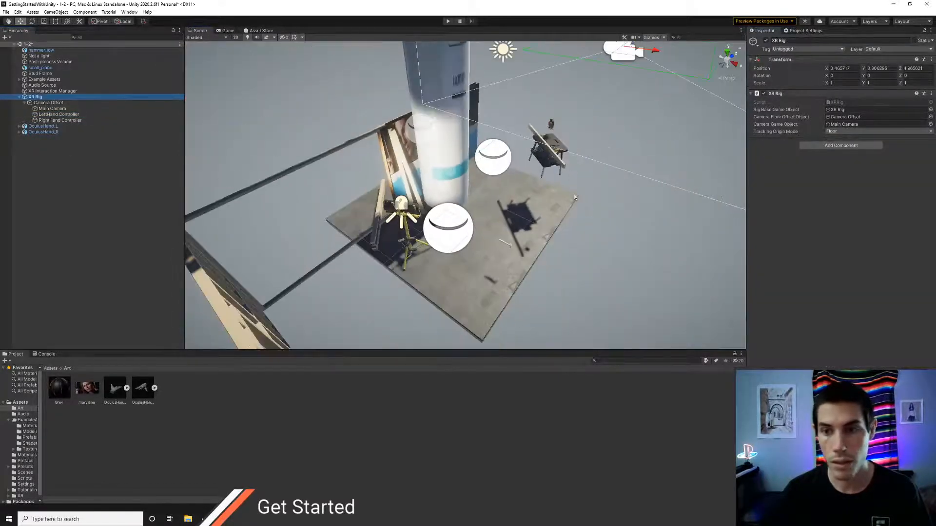
middle_click_drag(600, 130, 424, 233)
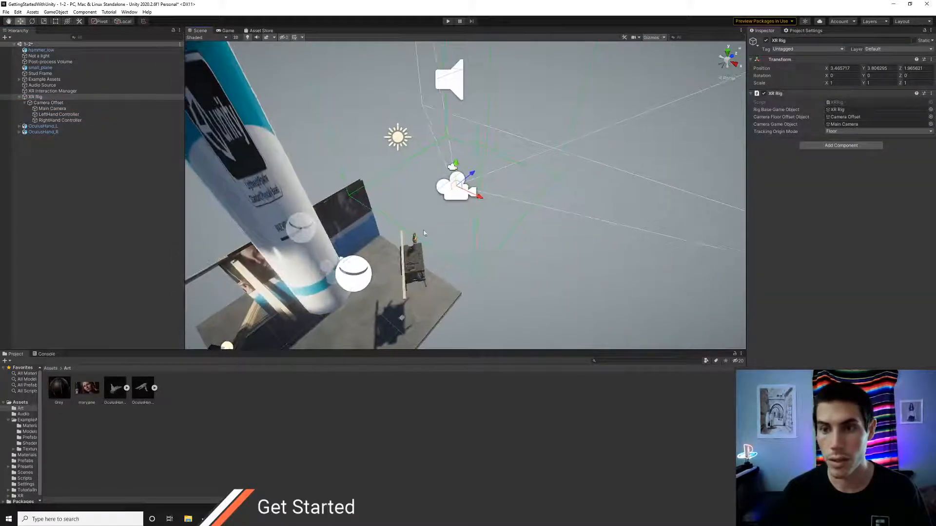
Step: Parent OculusHand_L to the LeftHand Controller and OculusHand_R to the RightHand Controller, and play-test the scene
left_click(46, 115)
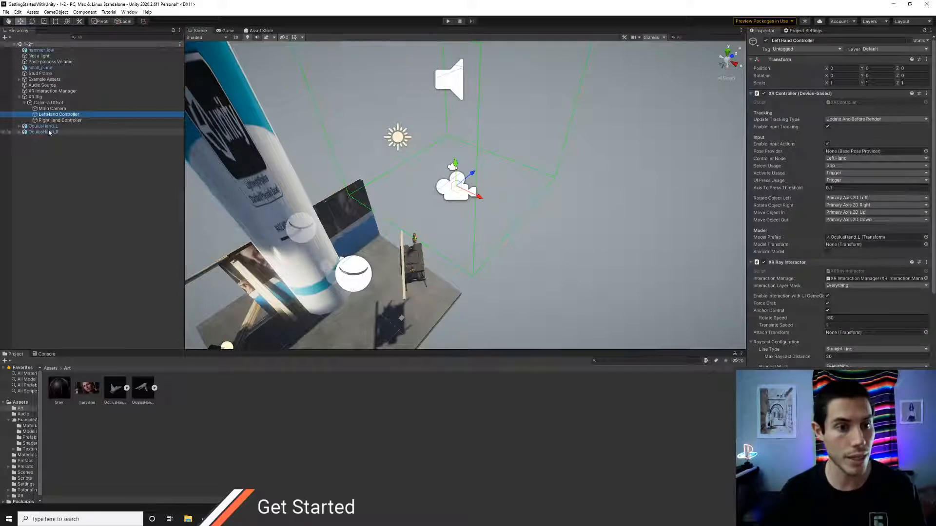
left_click(43, 126)
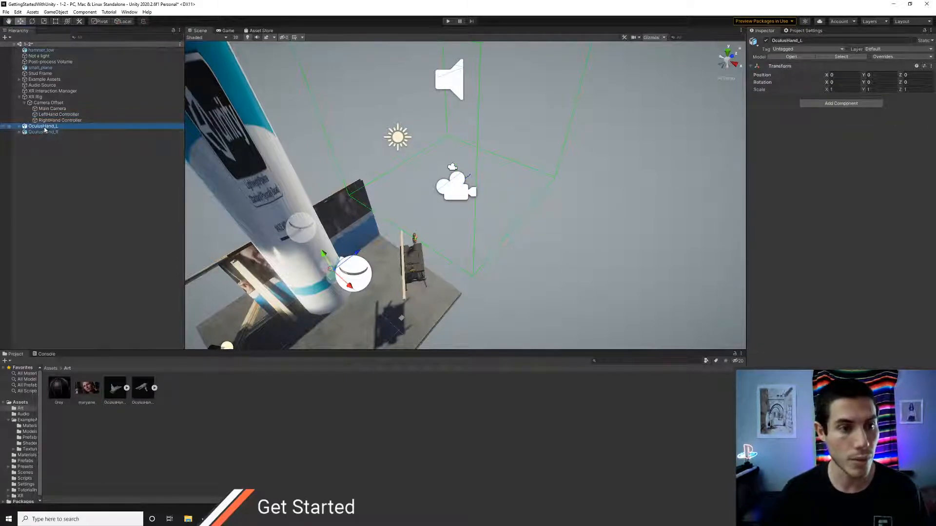
left_click_drag(55, 118, 57, 125)
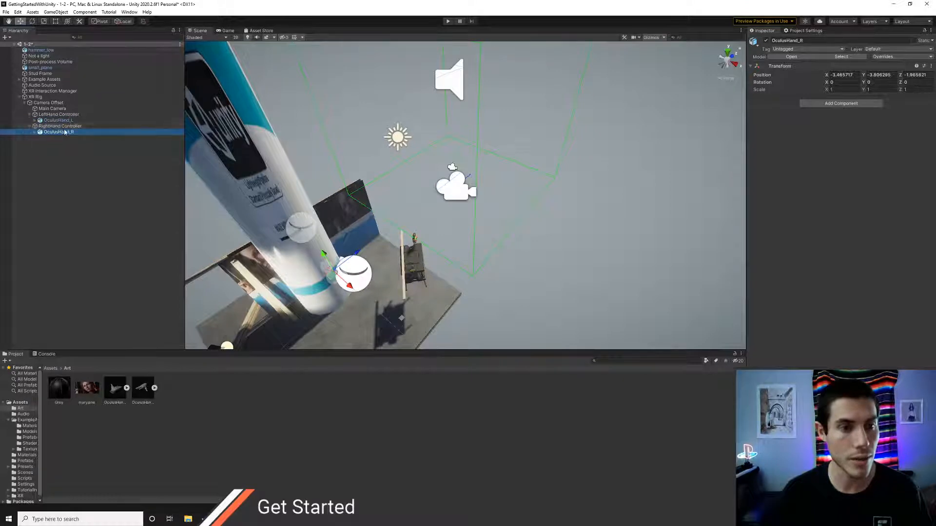
left_click(447, 21)
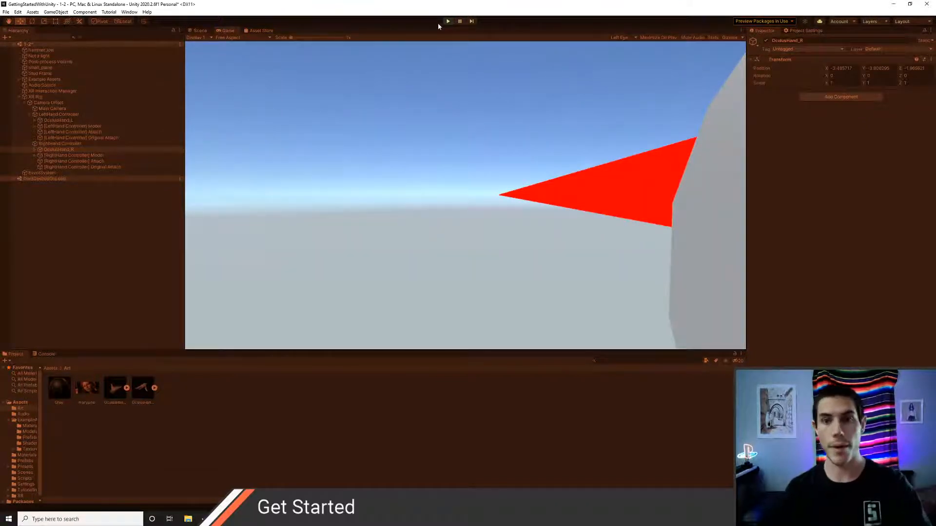
left_click(447, 21)
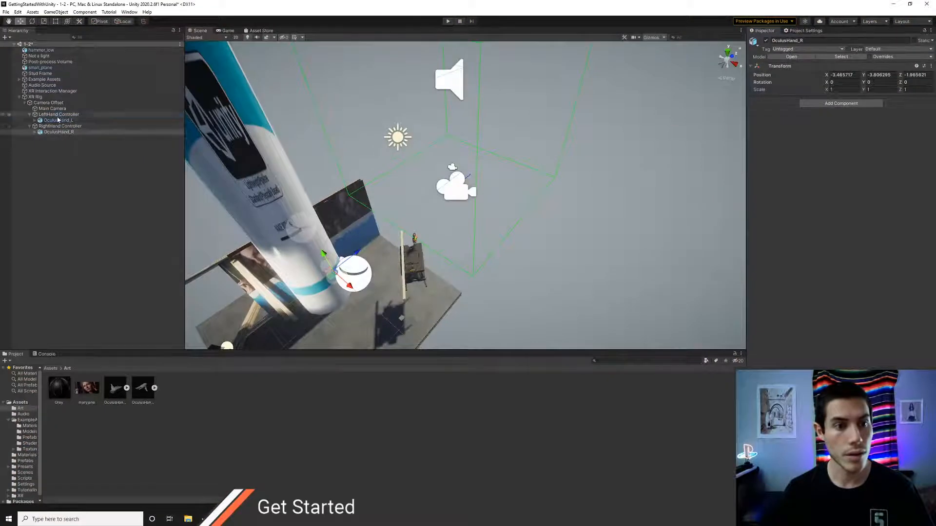
Step: Set the model prefab of both the LeftHand and RightHand Controllers to None, and play-test the scene
left_click(60, 115)
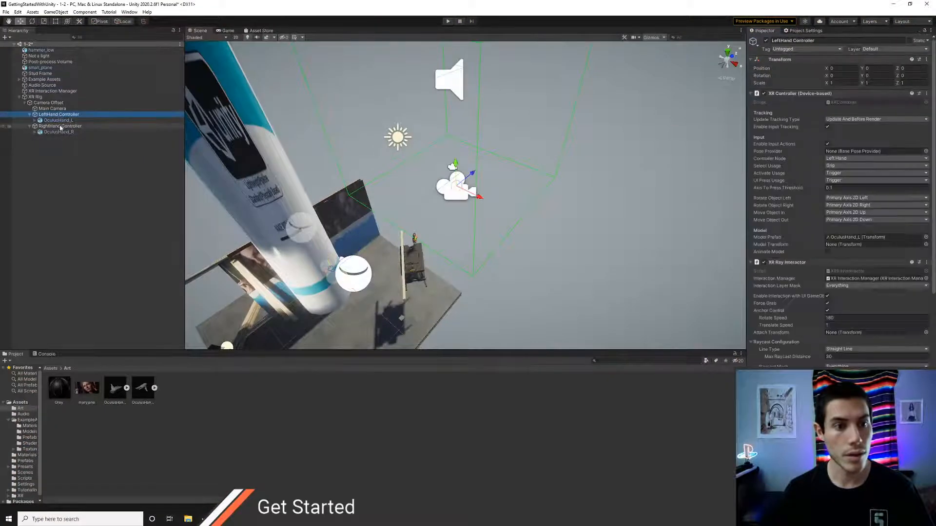
left_click(926, 237)
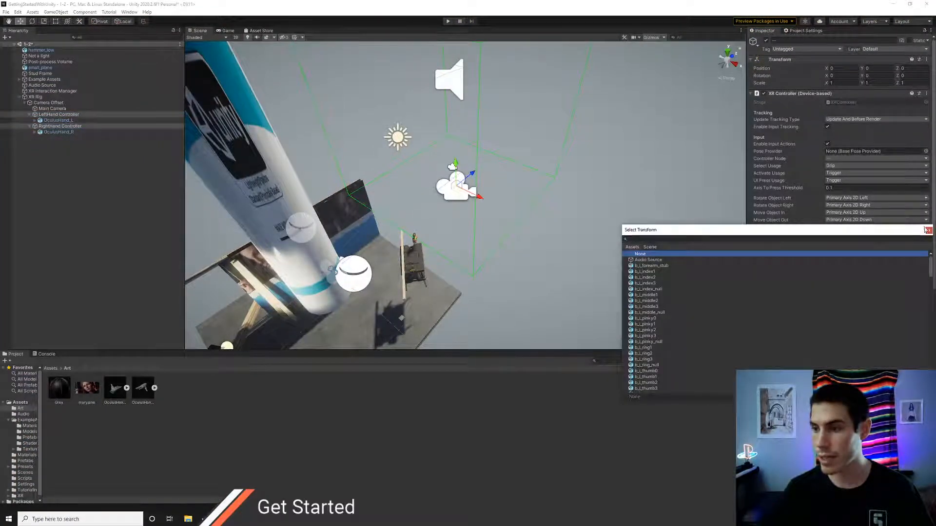
left_click(926, 230)
left_click(47, 162)
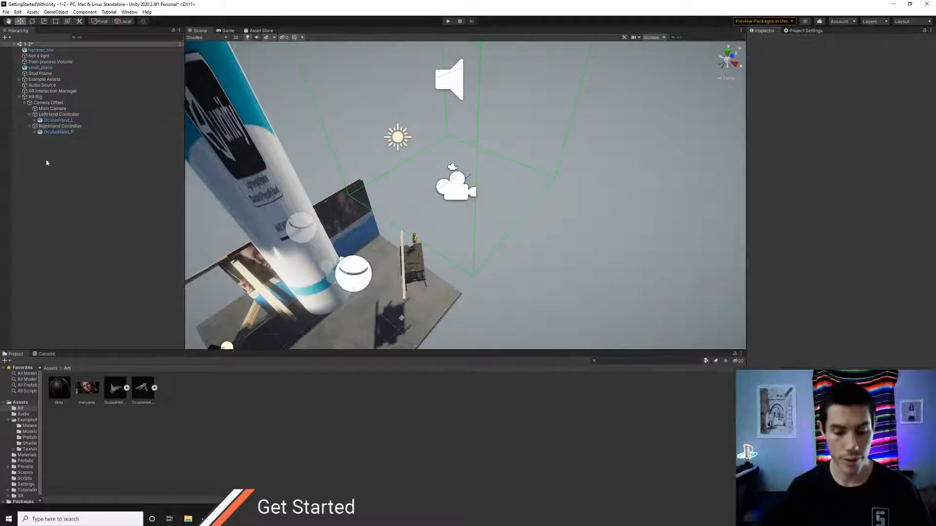
key("ctrl+p")
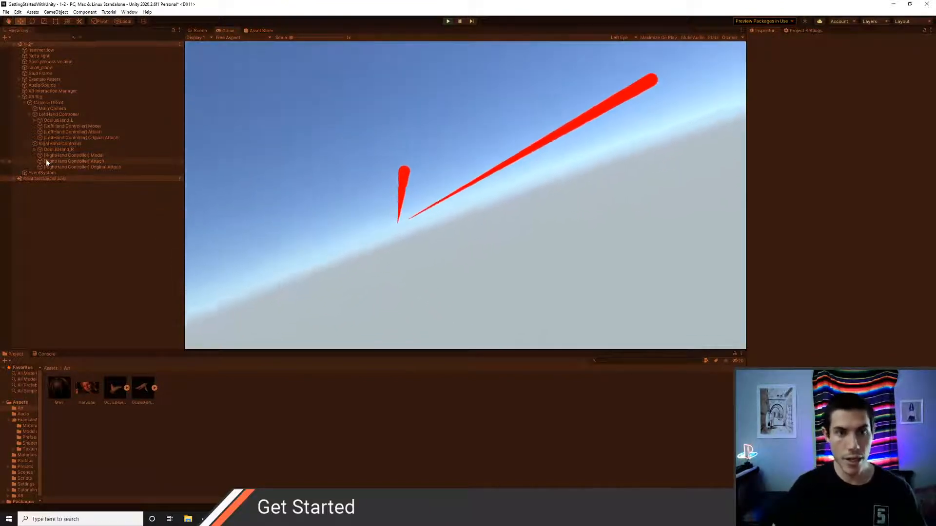
Step: Inspect where OculusHand_L and the LeftHand Controller sit in the scene view while the scene is playing
left_click(197, 31)
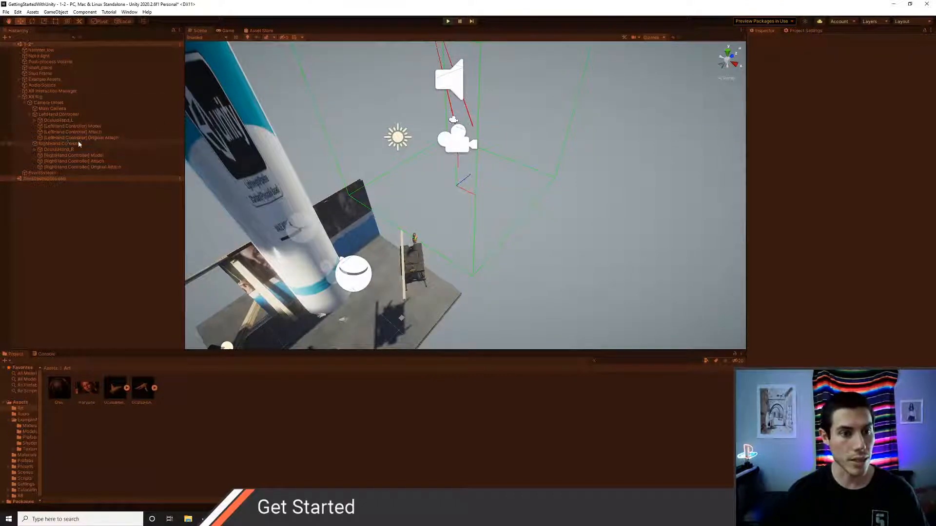
left_click(62, 121)
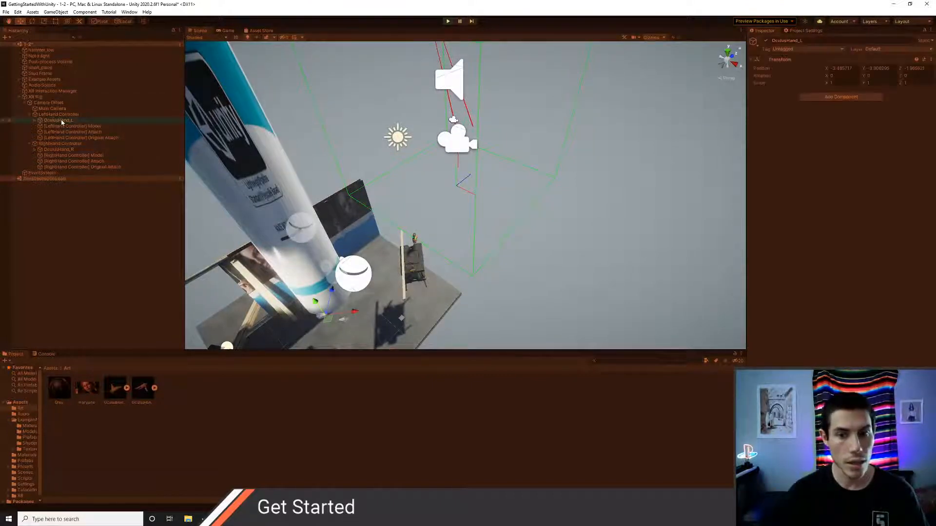
middle_click_drag(359, 242, 367, 232)
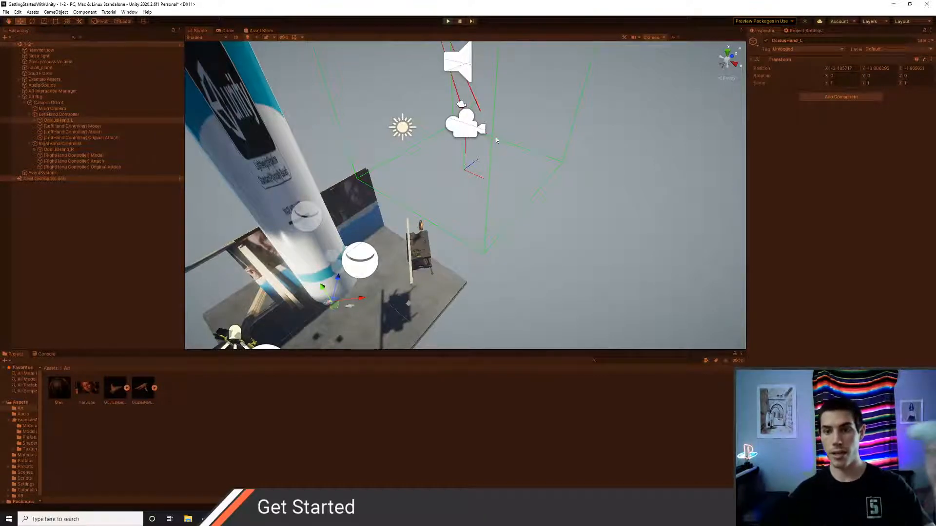
right_click_drag(496, 140, 438, 280)
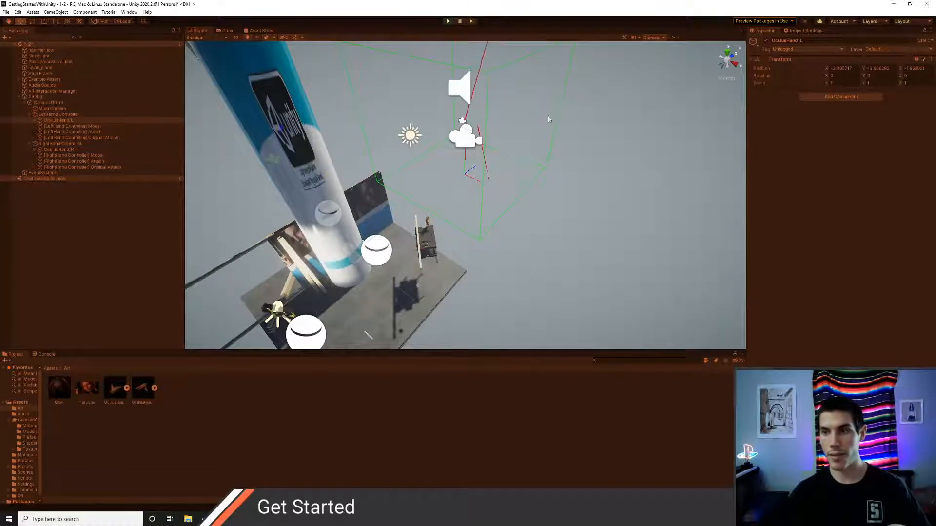
left_click(59, 115)
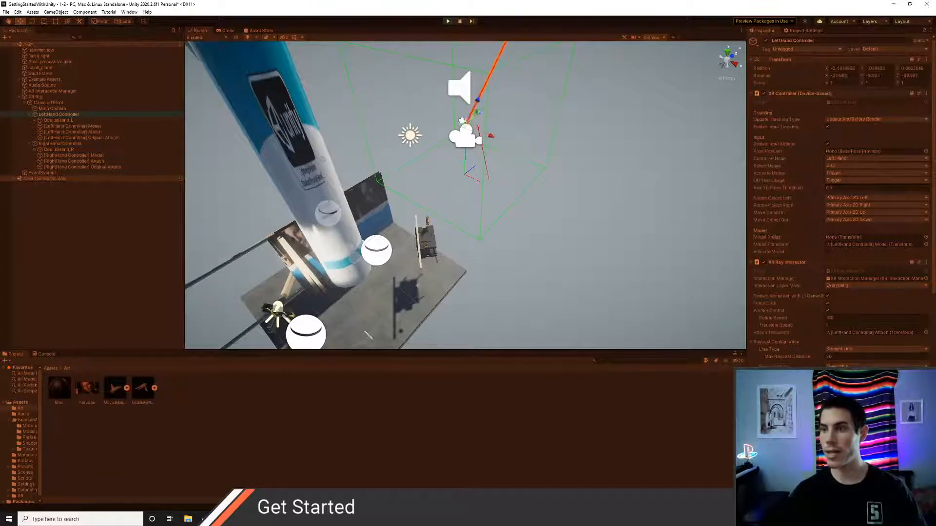
Step: Set OculusHand_L's position to 0, 0, 0 and adjust its rotation to X 100.03 and Y 87.96 during play
left_click(66, 120)
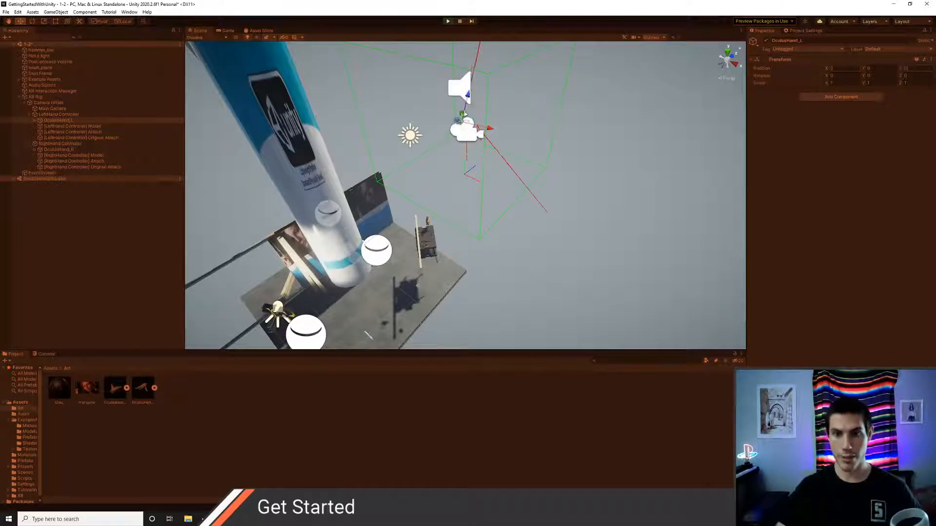
left_click(226, 31)
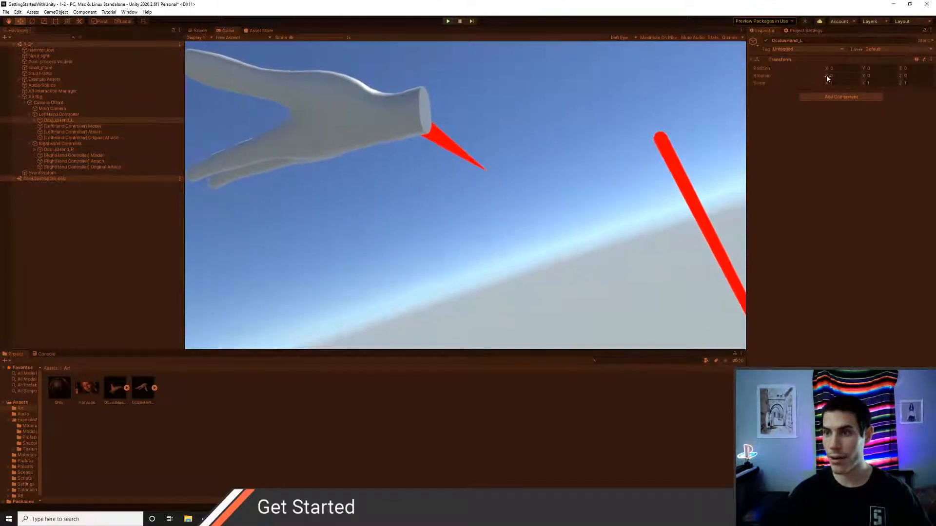
left_click_drag(827, 77, 228, 183)
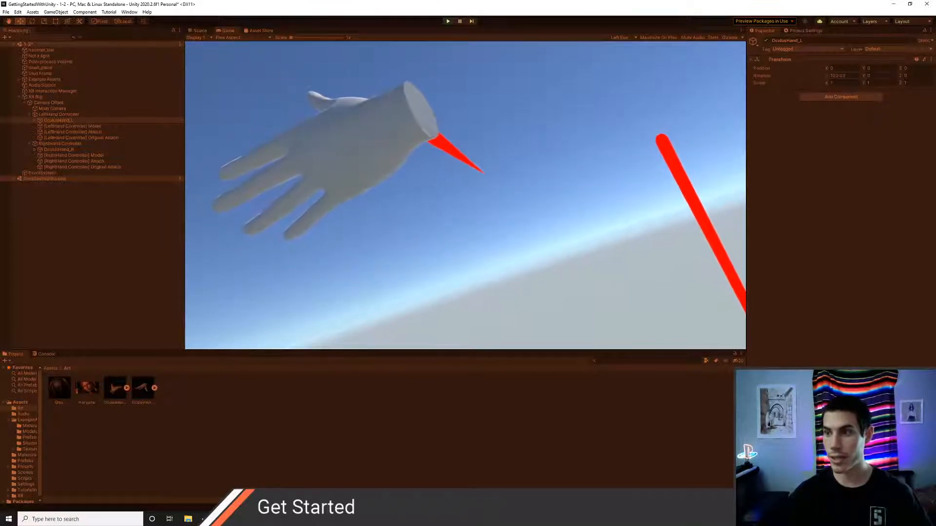
left_click_drag(866, 77, 521, 137)
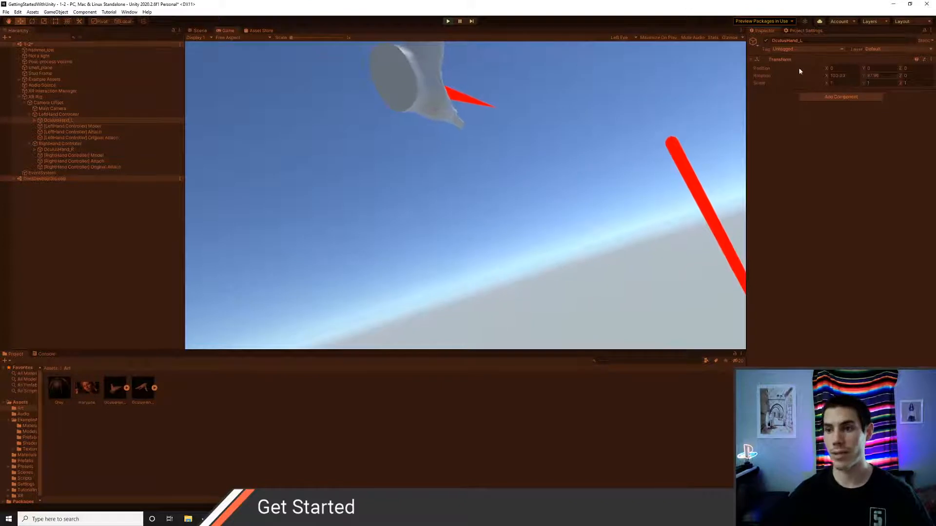
Step: Copy OculusHand_L's Transform values from the play test and paste them back onto it after stopping play
right_click(786, 62)
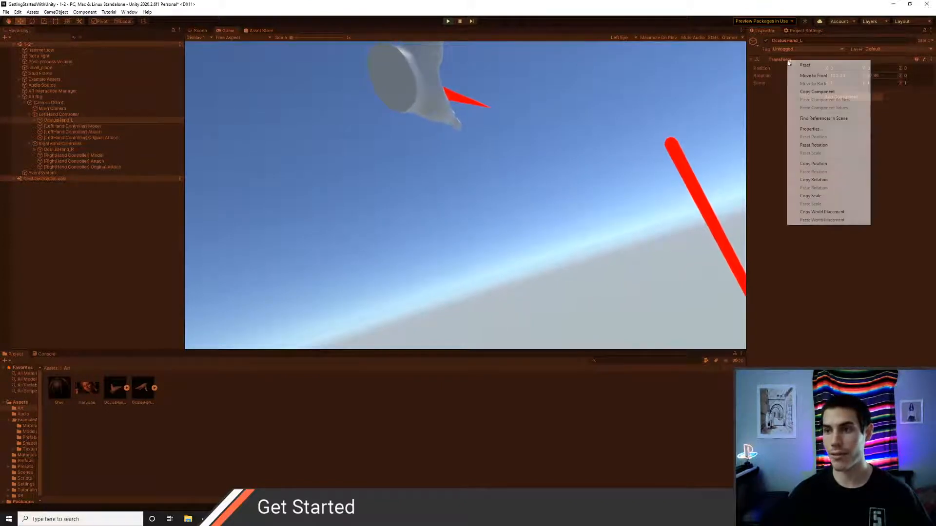
left_click(817, 92)
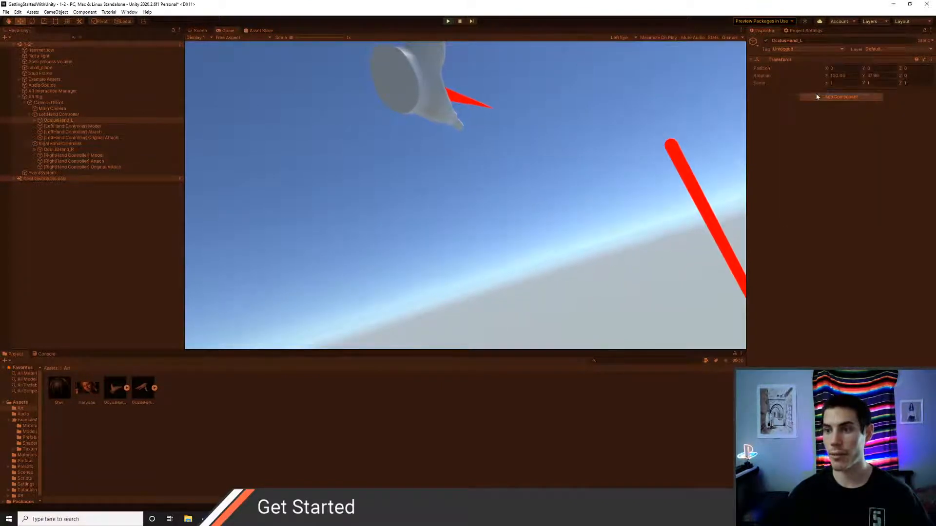
left_click(449, 21)
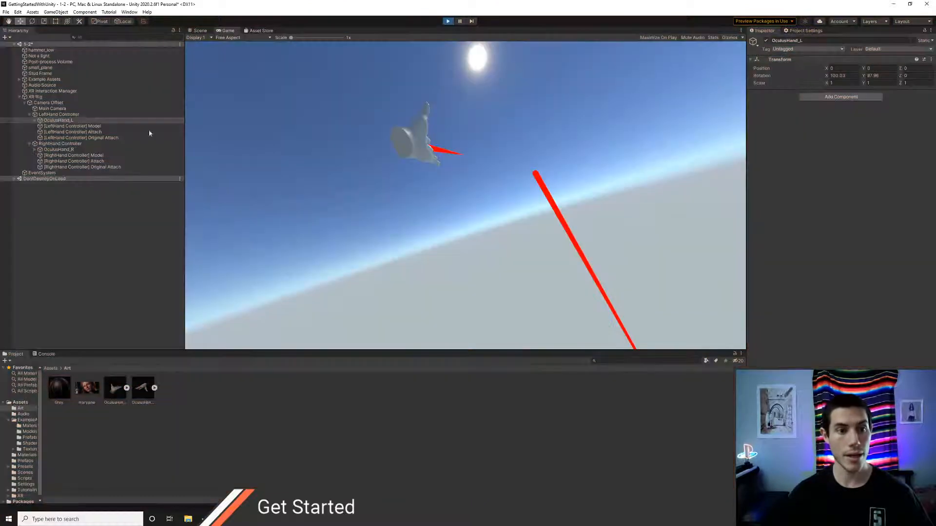
right_click(787, 68)
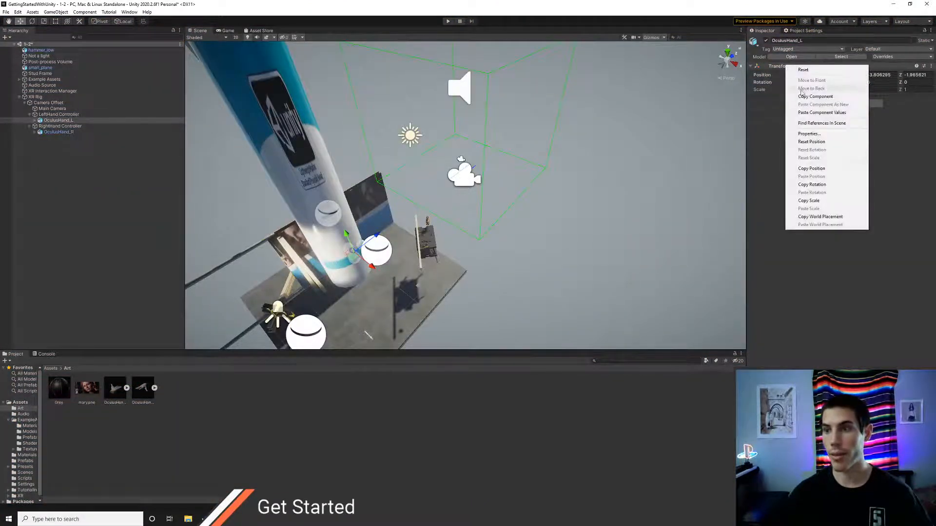
left_click(812, 117)
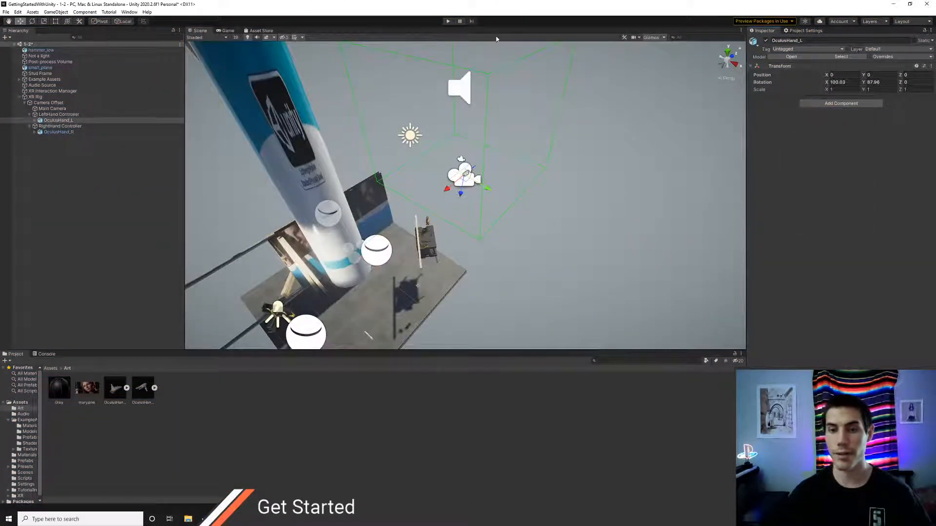
Step: Paste the copied Transform values onto OculusHand_R with its X rotation set to -100.03, and play-test both hands
left_click(448, 23)
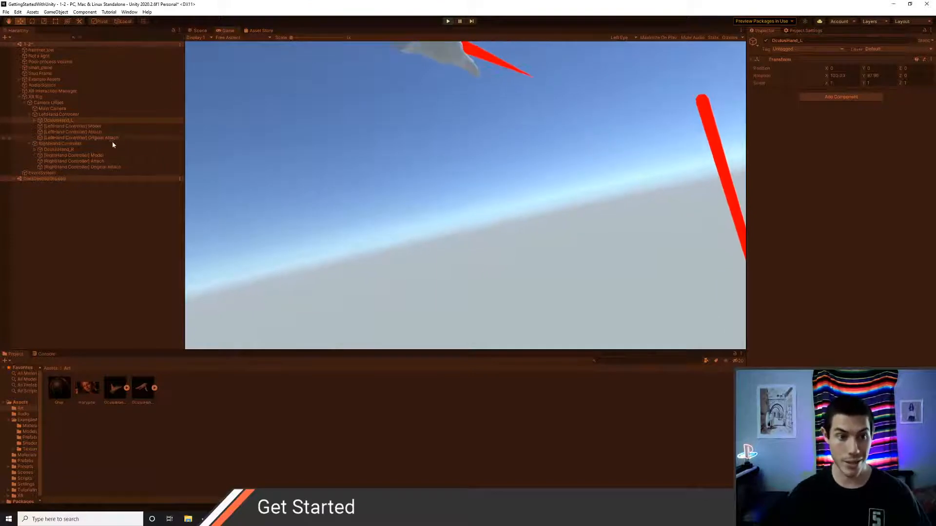
left_click(73, 150)
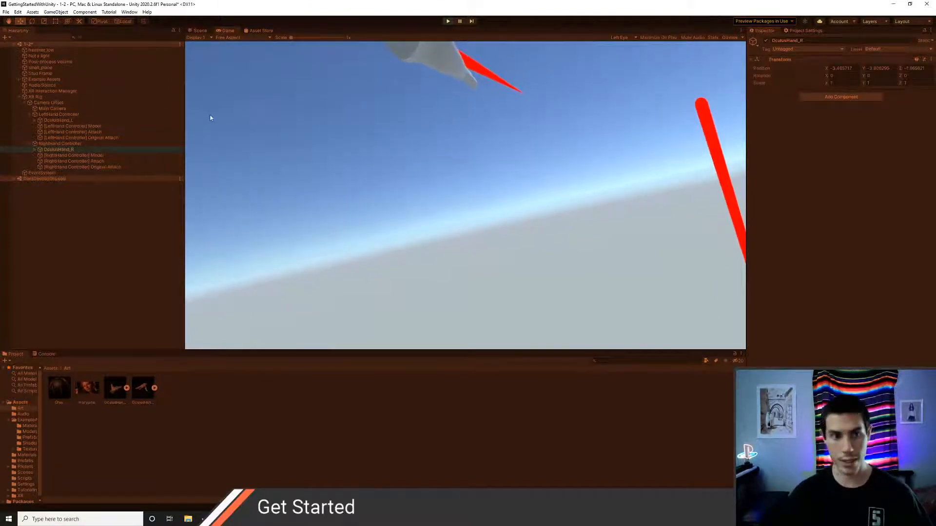
left_click(445, 22)
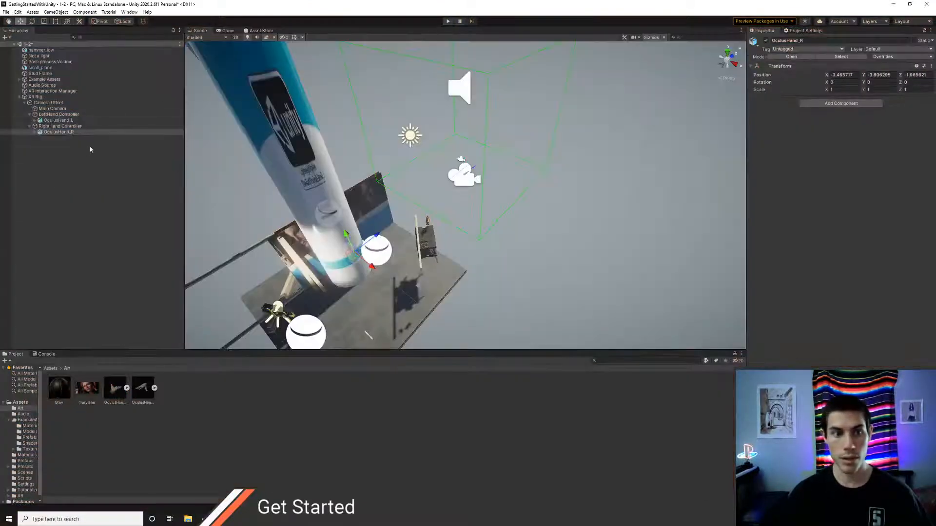
right_click(798, 73)
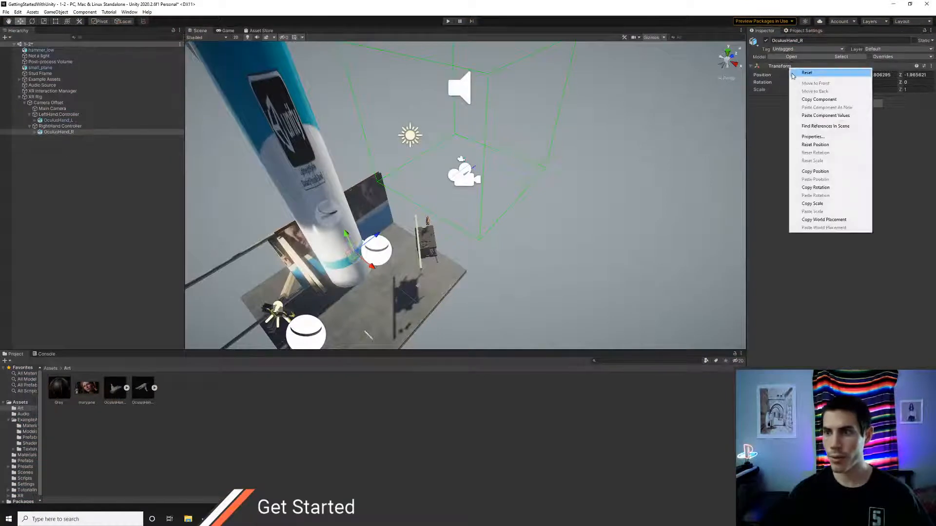
left_click(826, 117)
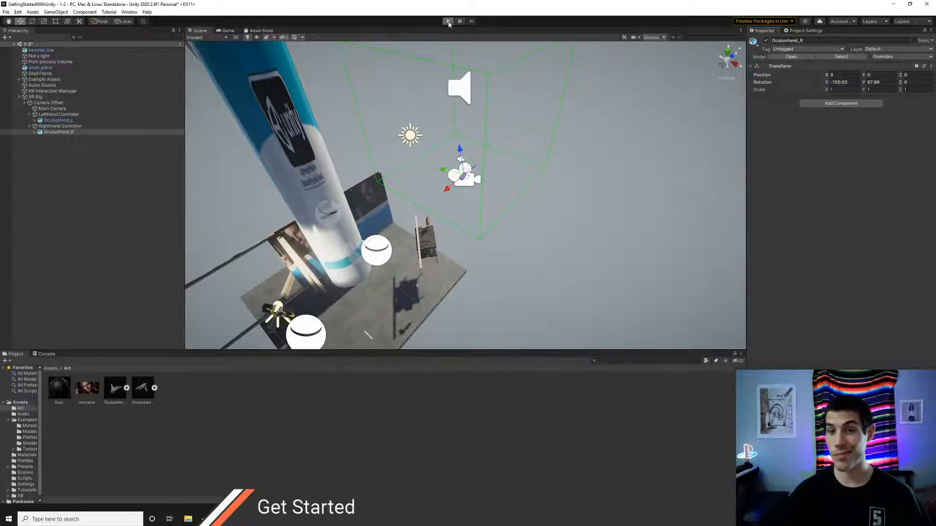
left_click(448, 21)
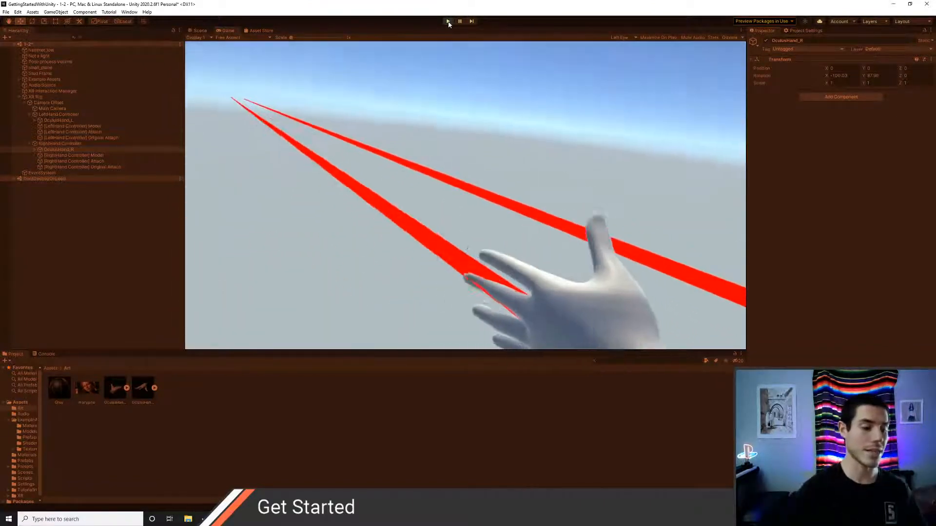
left_click(448, 21)
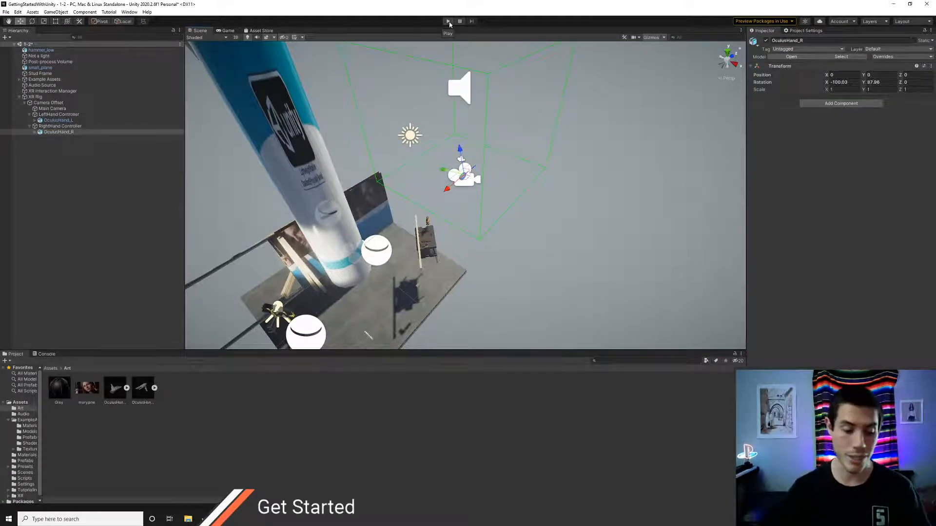
Step: Create a new material named dark in the Art folder
right_click(194, 401)
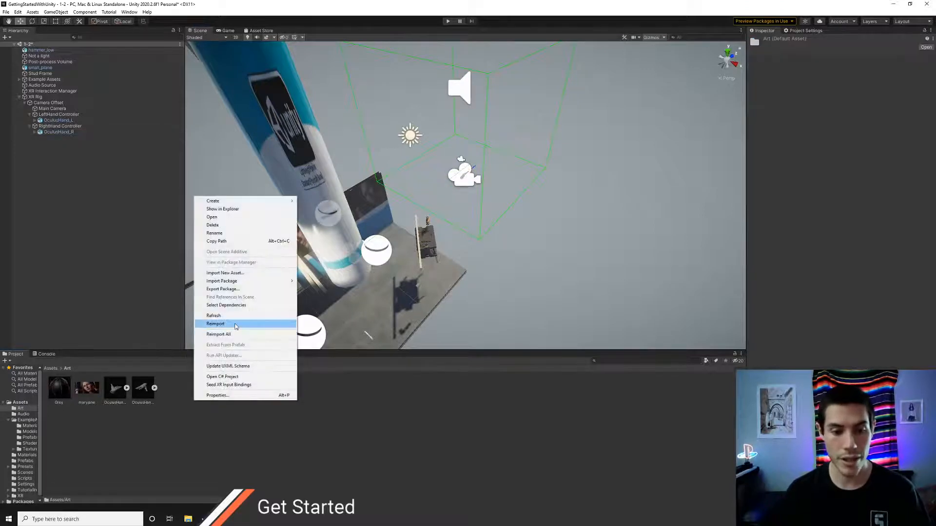
mouse_move(248, 205)
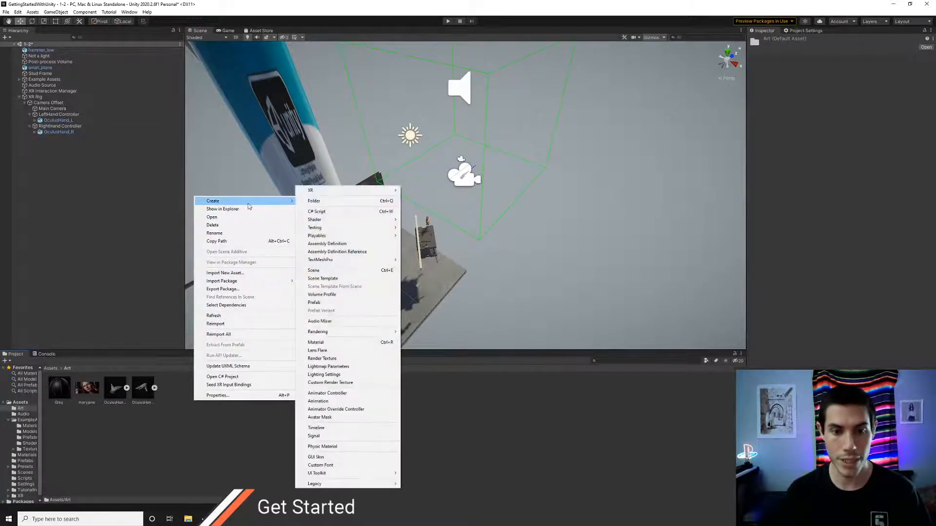
left_click(322, 342)
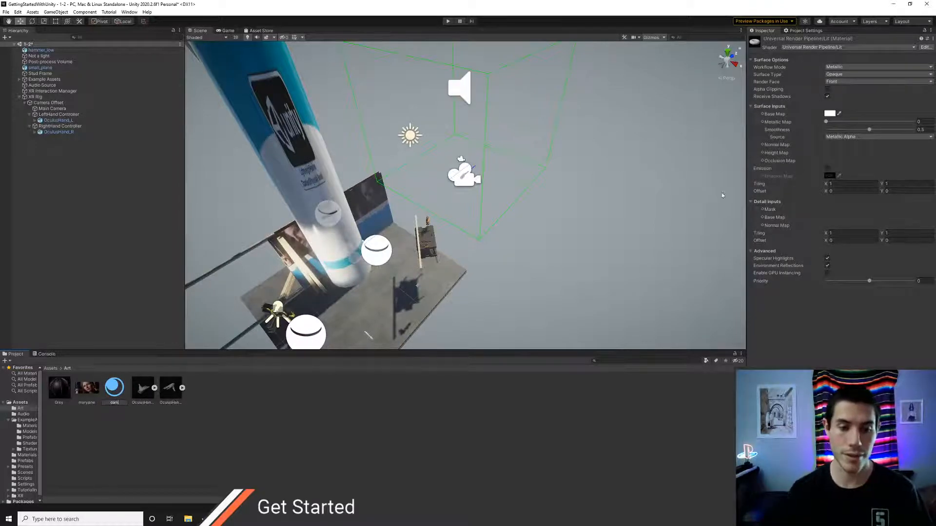
type("dark")
key("Return")
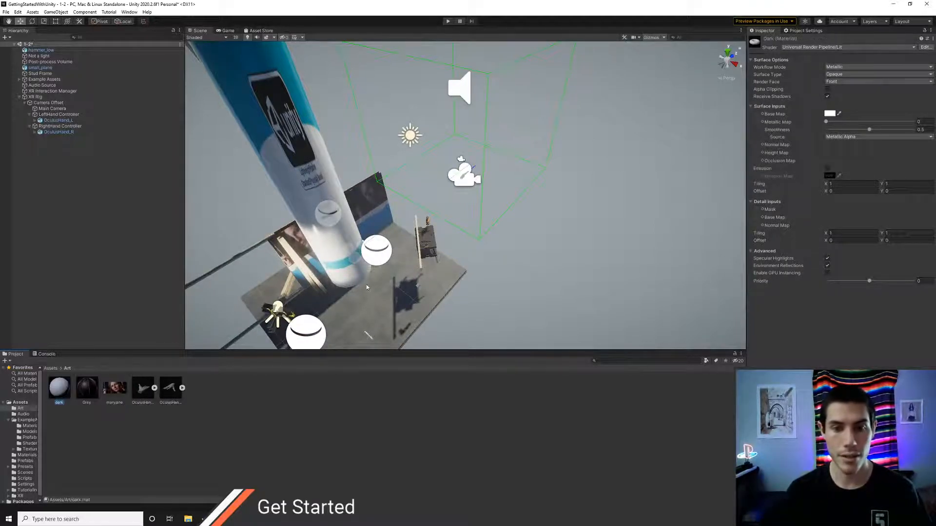
Step: Focus on OculusHand_L and apply the dark material to its mesh
scroll(222, 239, "up", 1)
double_click(58, 120)
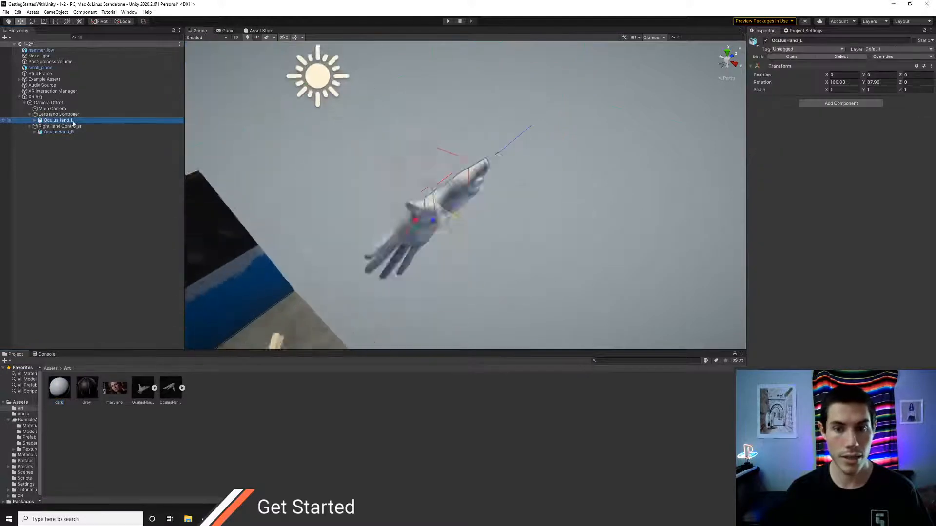
left_click_drag(65, 390, 433, 222)
right_click_drag(507, 238, 480, 239)
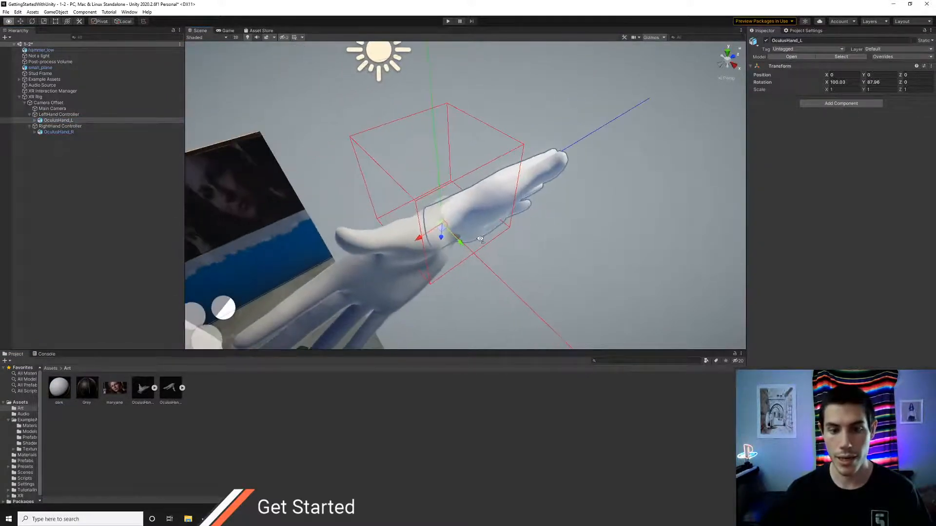
Step: Change the dark material's Base Map color to red
left_click(59, 389)
left_click(829, 113)
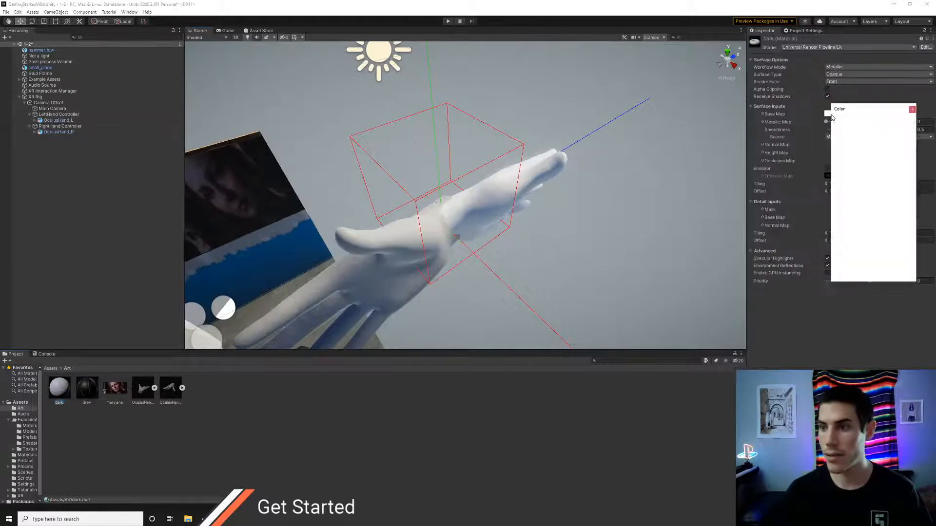
left_click(875, 161)
left_click(913, 109)
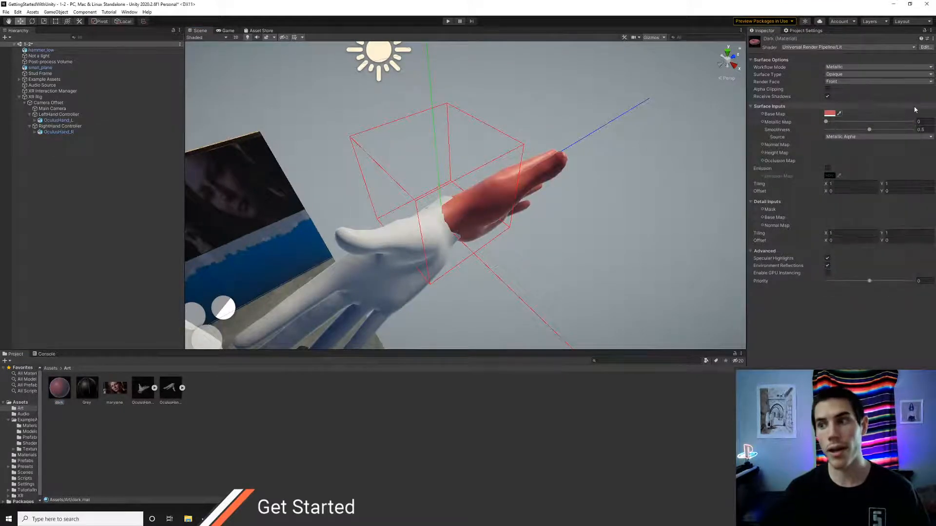
Step: Add a second Audio Source object to the scene and show its component settings
right_click(40, 156)
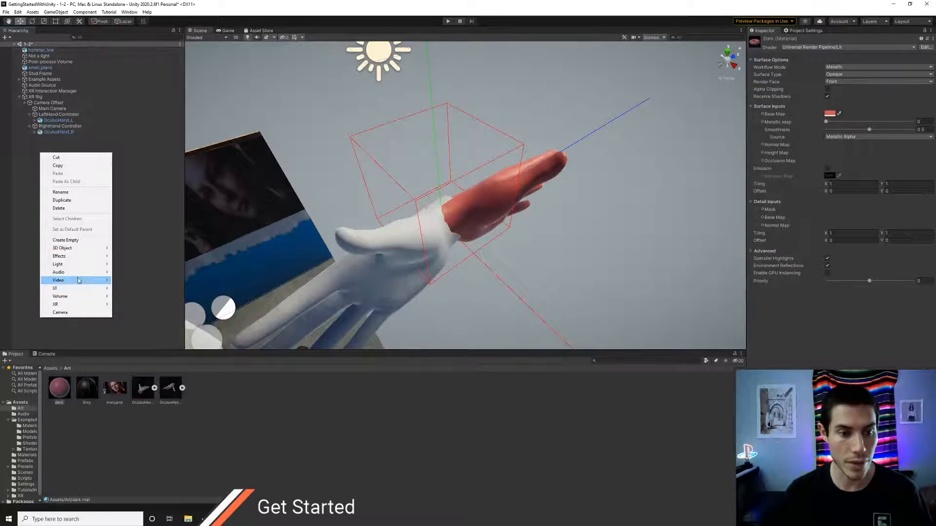
mouse_move(74, 277)
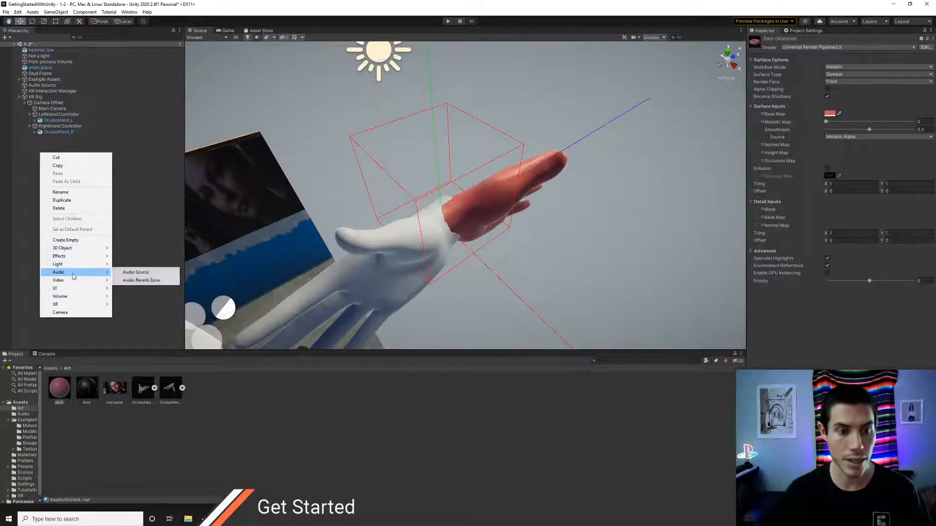
left_click(143, 272)
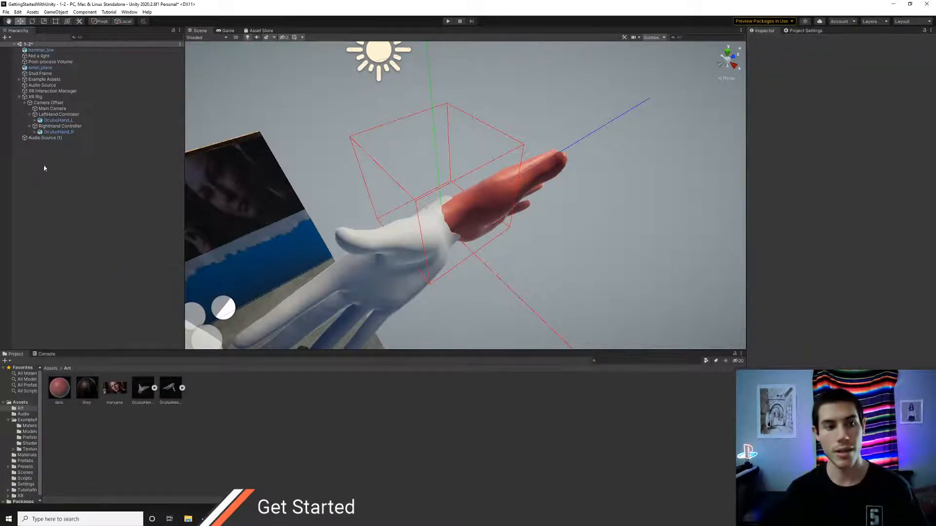
left_click(49, 140)
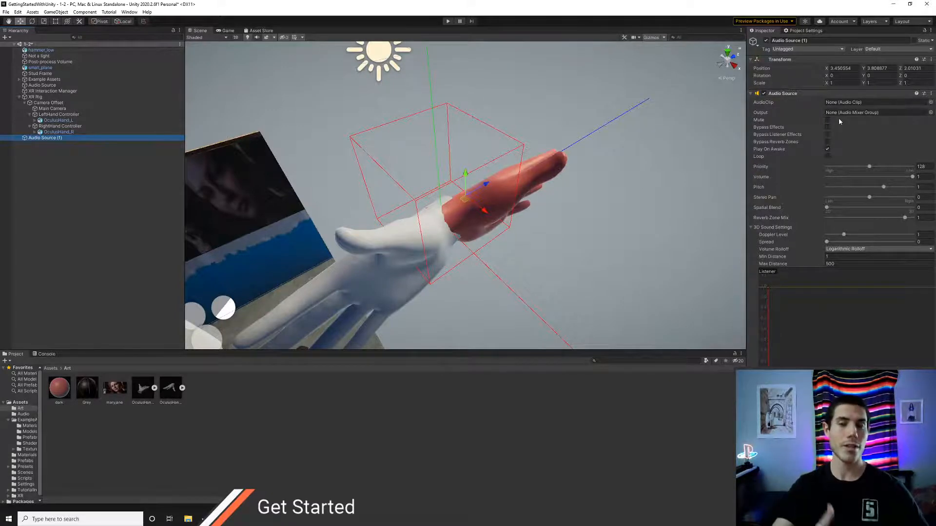
Step: Apply the maryjane image from the Art folder to the floor beneath the rocket
right_click_drag(473, 183, 387, 180)
key("s")
key("a")
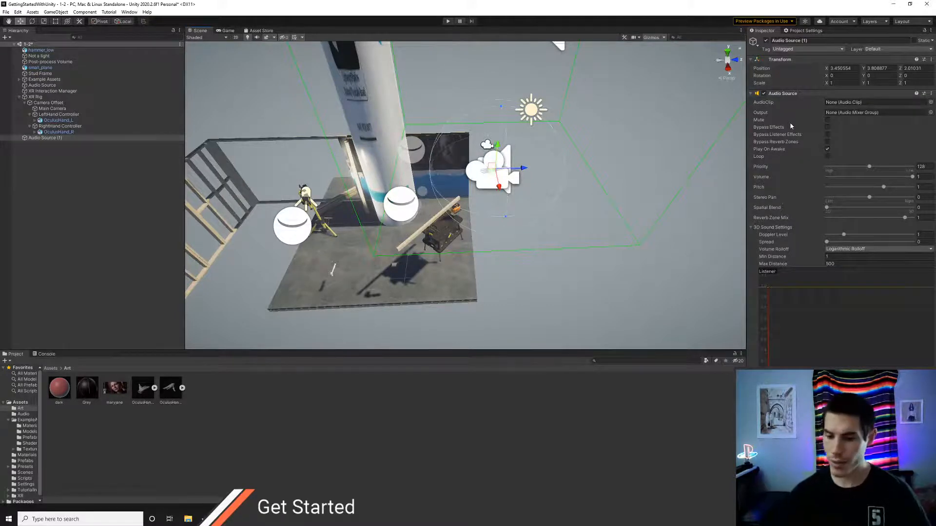
right_click_drag(561, 168, 533, 162)
key("s")
key("w")
key("w")
right_click_drag(319, 201, 339, 205)
key("s")
key("w")
left_click_drag(114, 389, 364, 281)
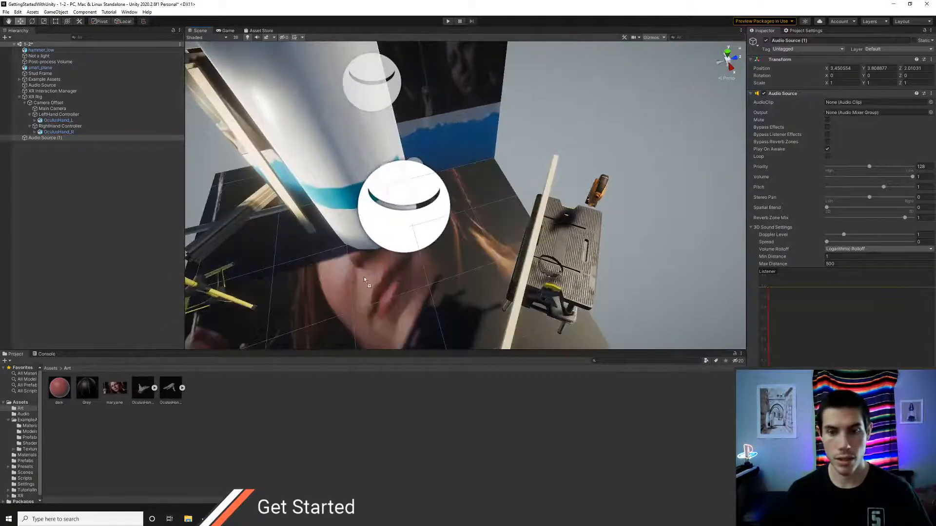
Step: Apply the Grey material to the wall's blue lower part, the rocket body and the wooden stud frame
right_click_drag(433, 293, 393, 257)
key("w")
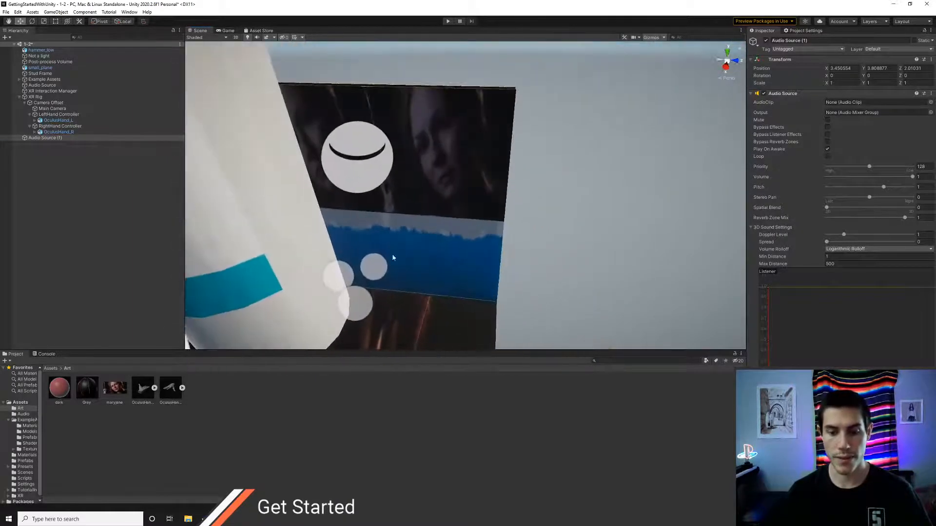
left_click_drag(145, 374, 414, 279)
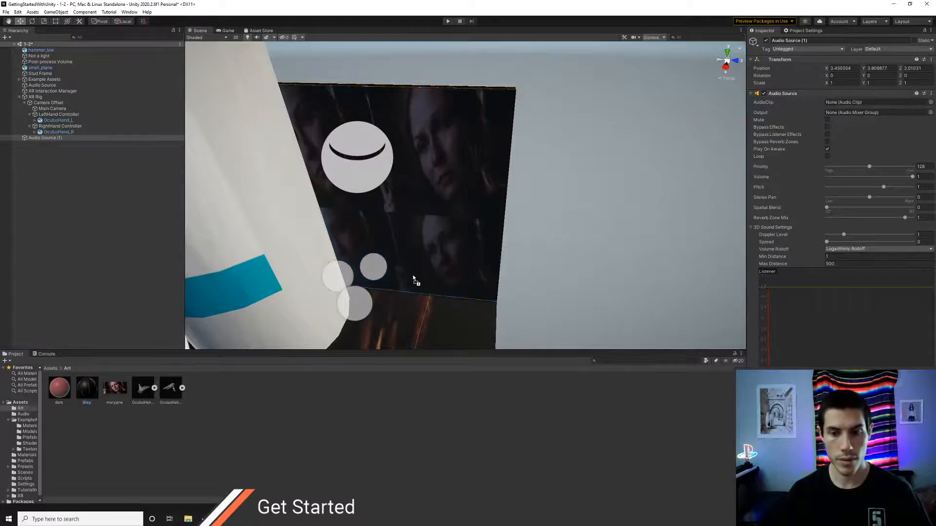
right_click_drag(415, 278, 282, 244)
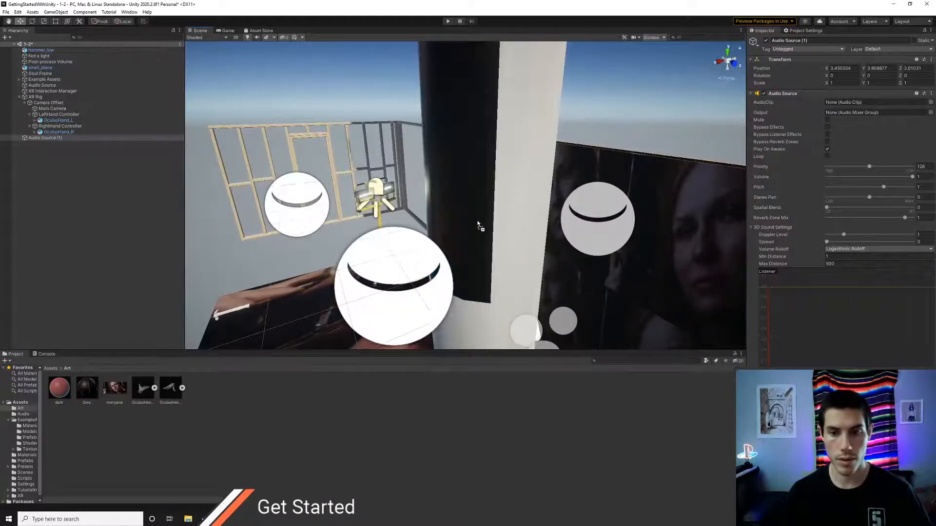
right_click_drag(472, 258, 456, 280)
key("s")
left_click_drag(87, 389, 298, 257)
right_click_drag(336, 260, 500, 204)
key("f")
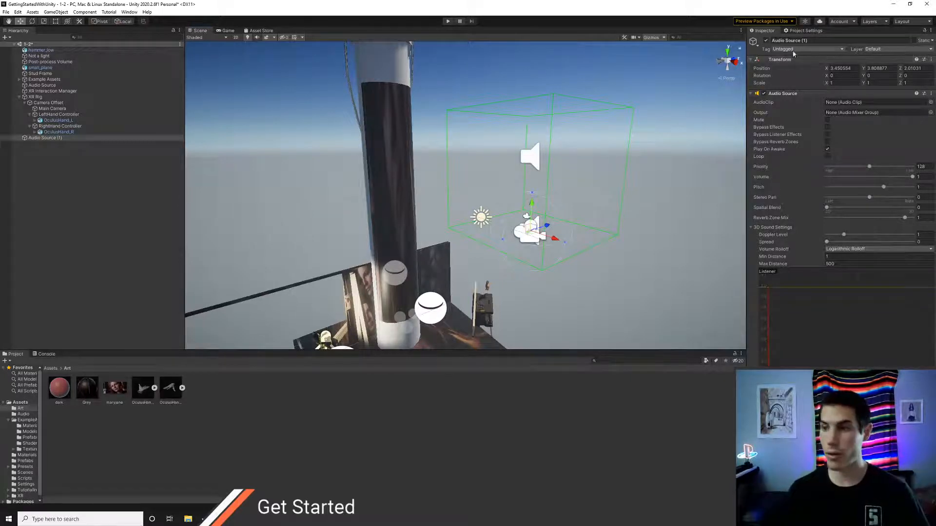
Step: Bring up the Oculus page of the project settings alongside the scene
left_click(804, 30)
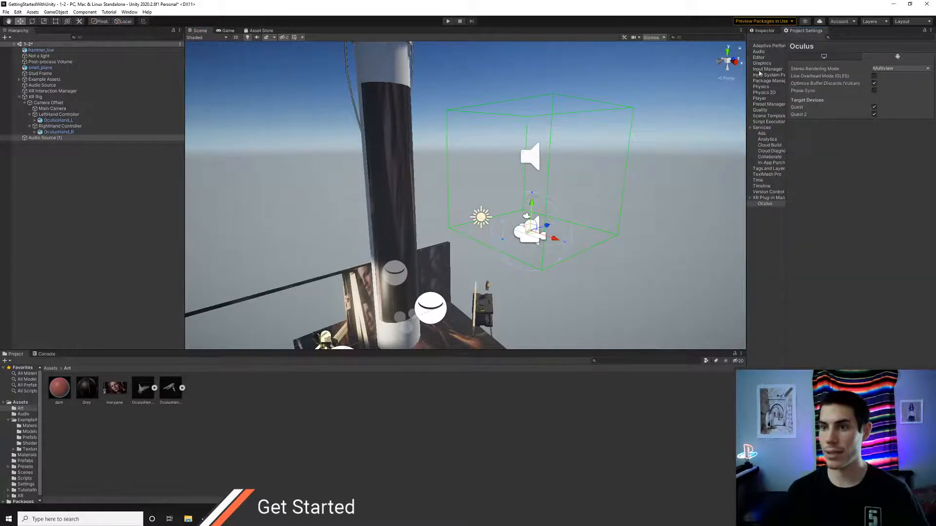
left_click_drag(574, 149, 494, 153, "alt")
key("s")
right_click_drag(494, 153, 492, 154)
key("d")
key("a")
key("w")
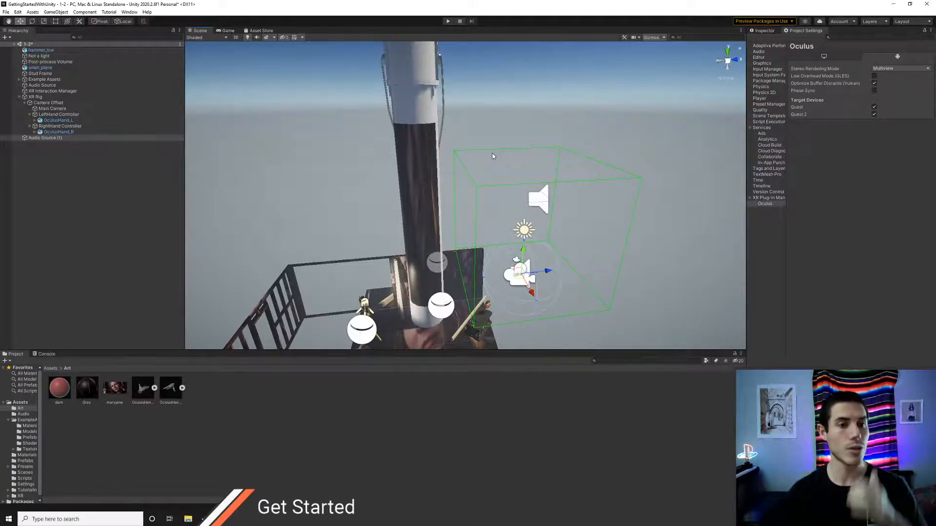
left_click_drag(492, 156, 437, 192, "alt")
key("w")
right_click_drag(437, 191, 418, 221)
key("a")
key("e")
key("w")
key("w")
key("s")
key("w")
key("s")
key("d")
key("d")
key("s")
key("w")
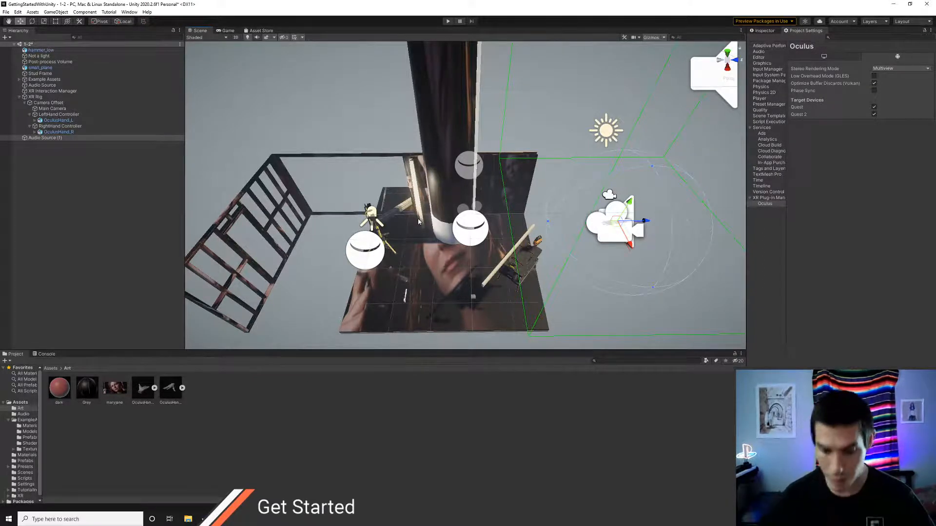
left_click_drag(419, 222, 452, 176, "alt")
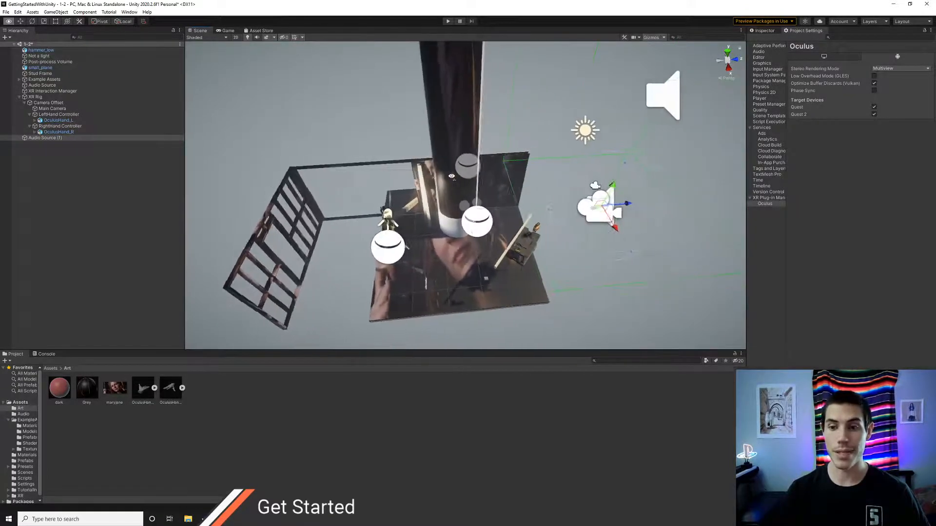
key("w")
right_click_drag(451, 176, 426, 245)
key("d")
key("s")
key("a")
key("d")
key("w")
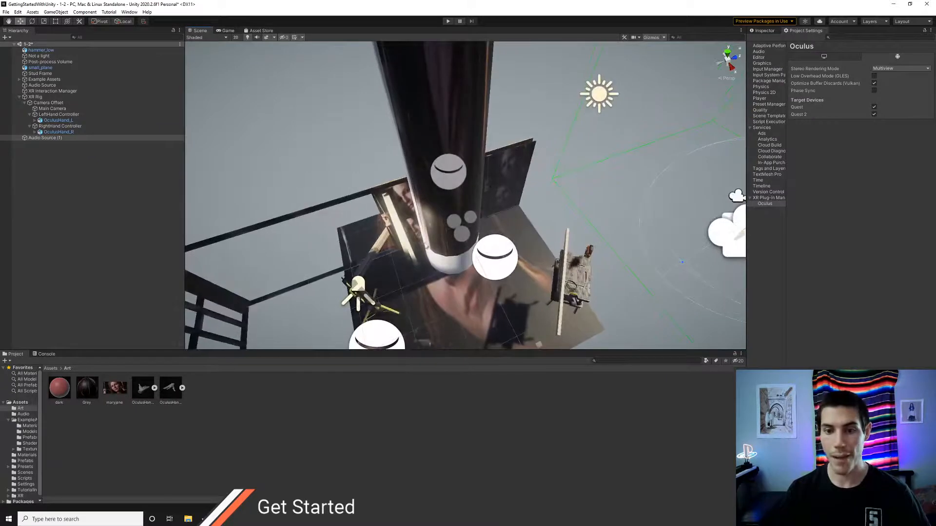
right_click_drag(345, 267, 329, 255)
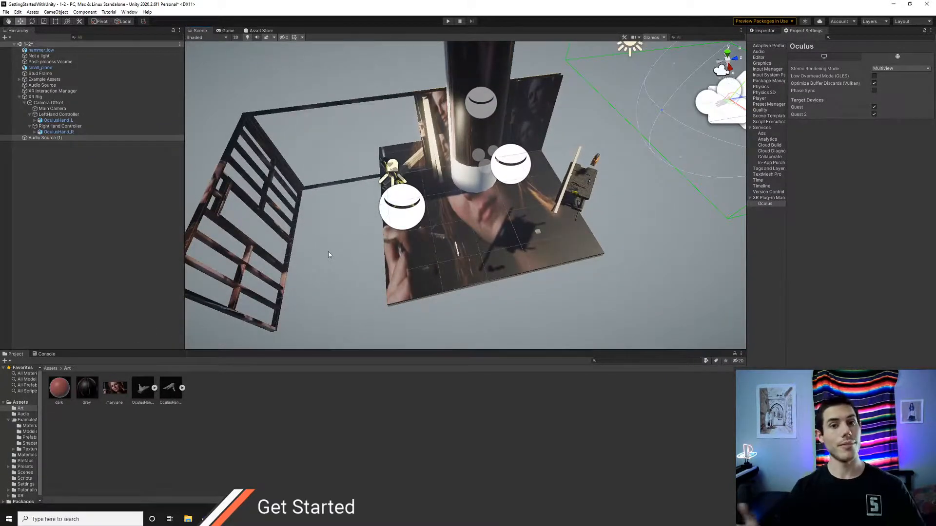